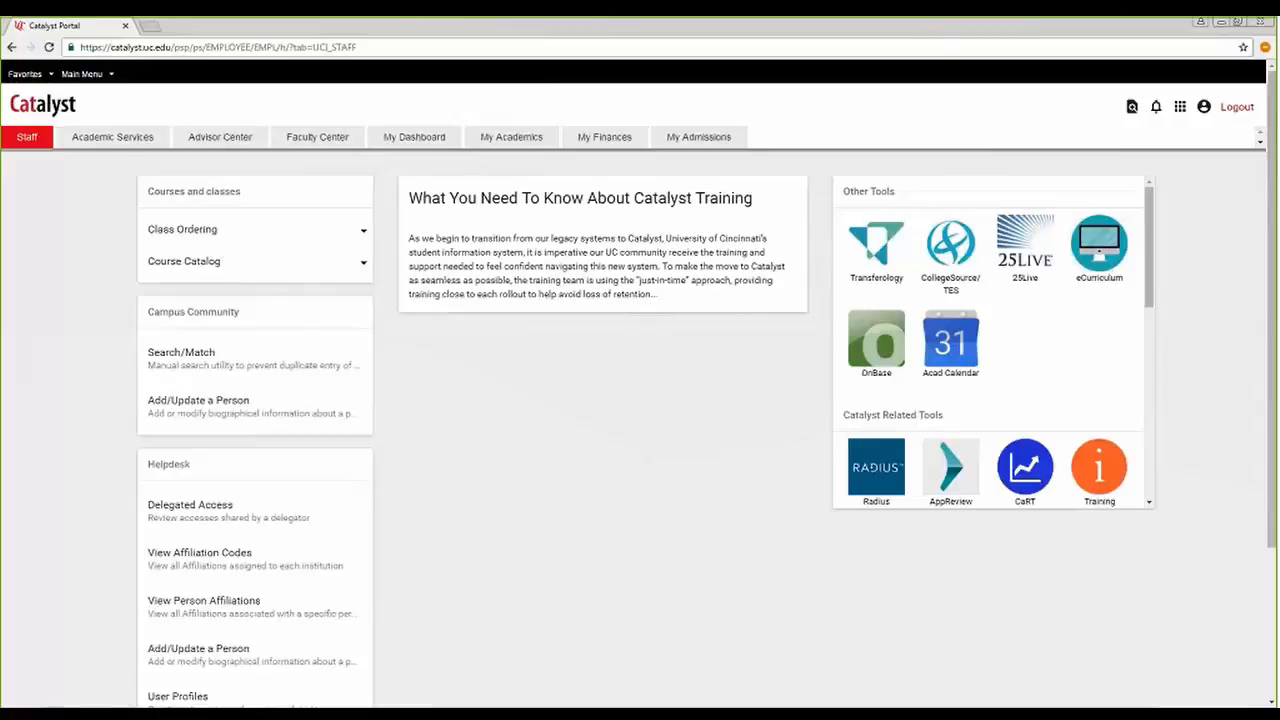
Open the Authorize Student Exceptions page from the Student Advisement area of Campus Solutions' Academic Advisement.
left_click(93, 78)
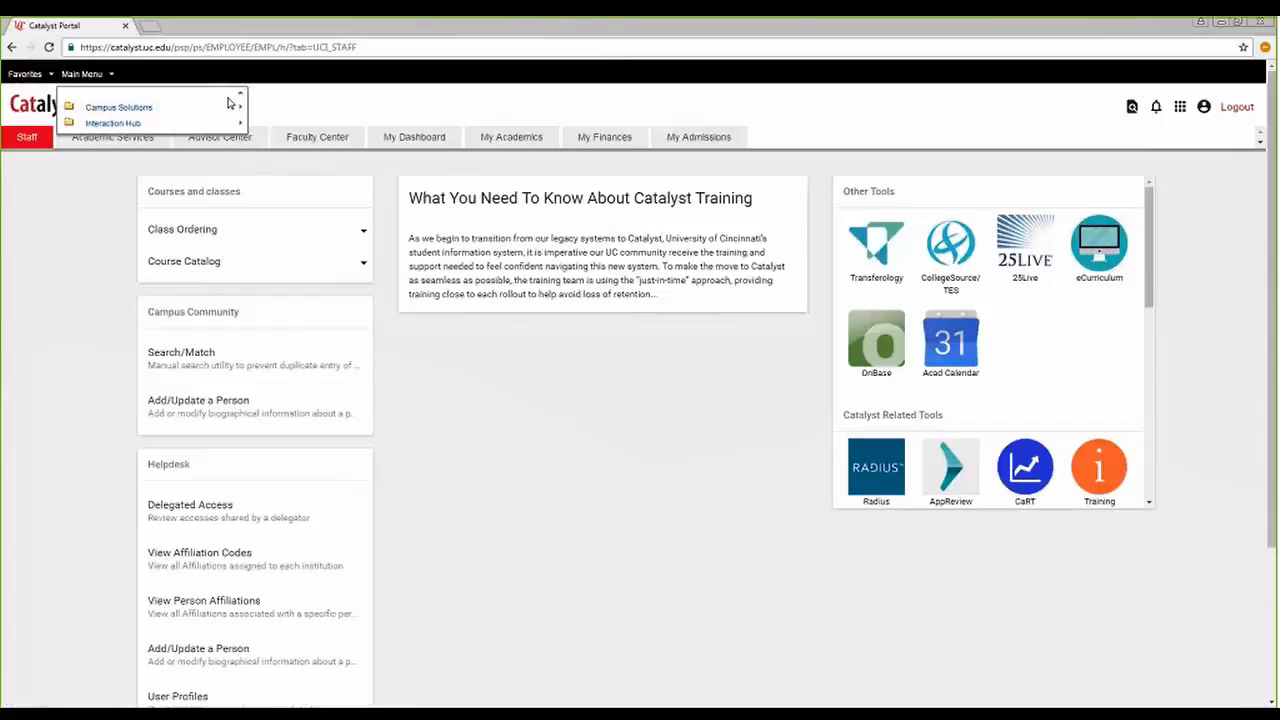
left_click(146, 110)
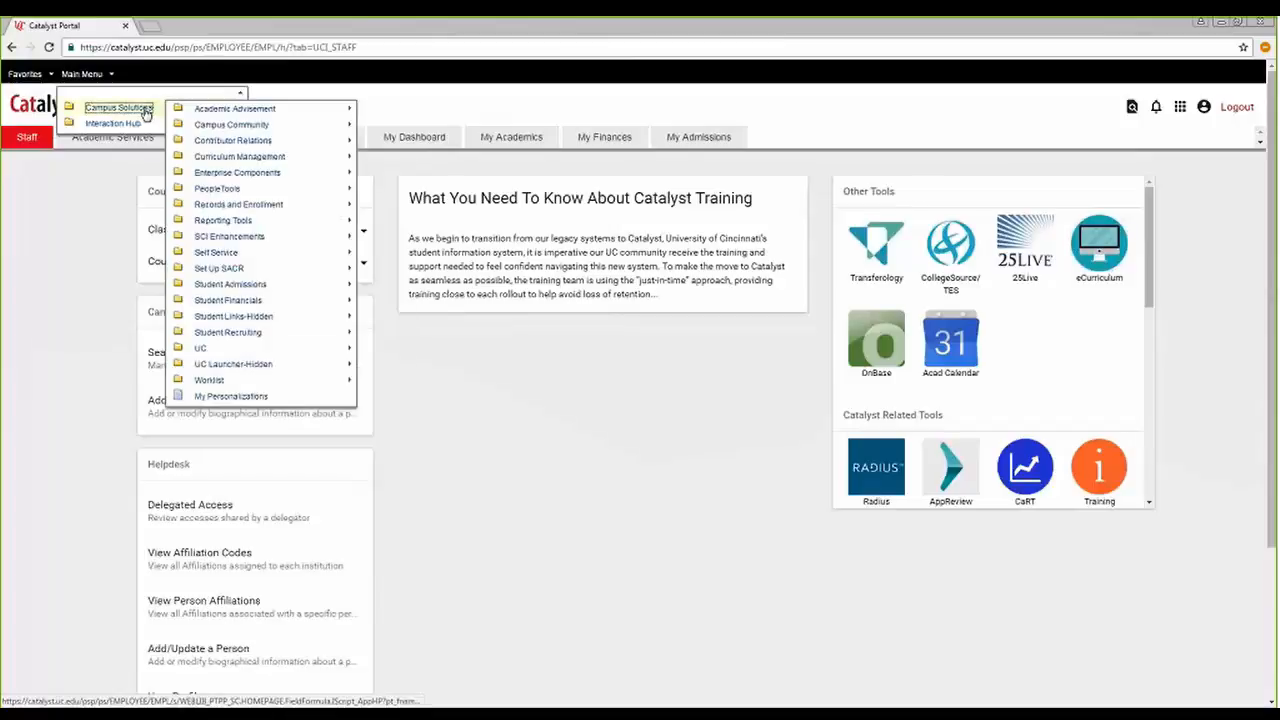
left_click(210, 112)
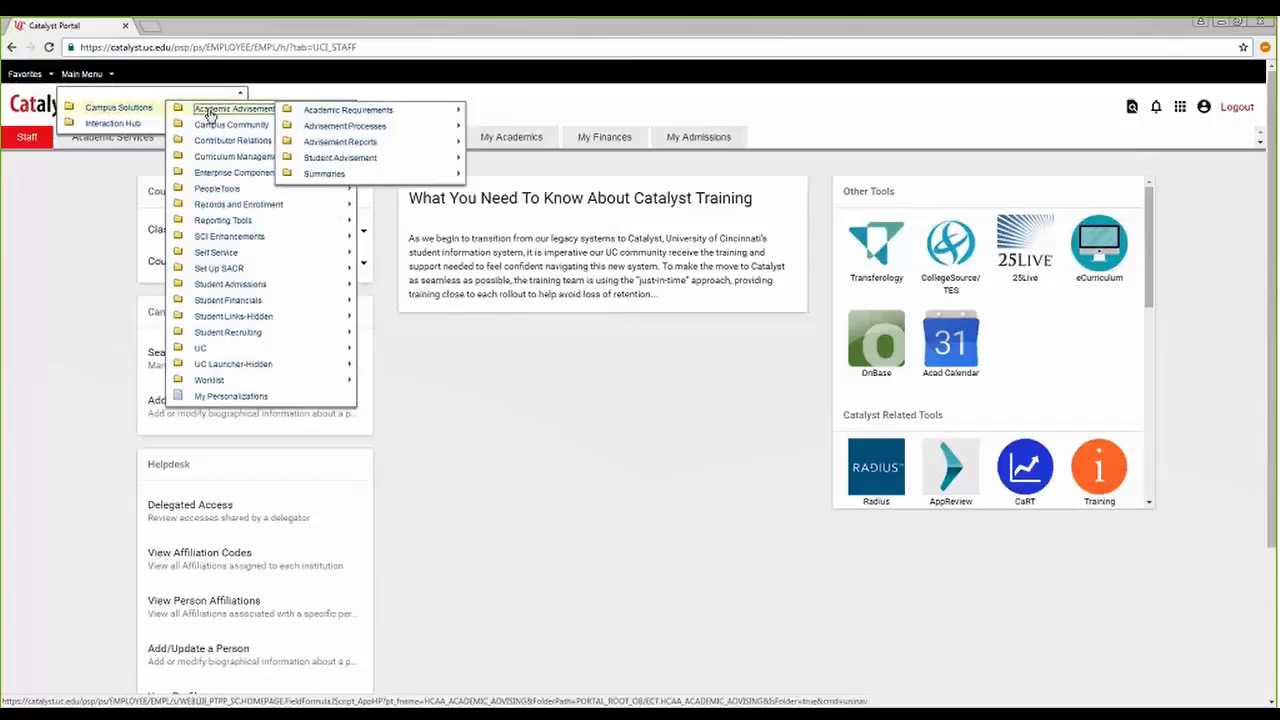
left_click(378, 163)
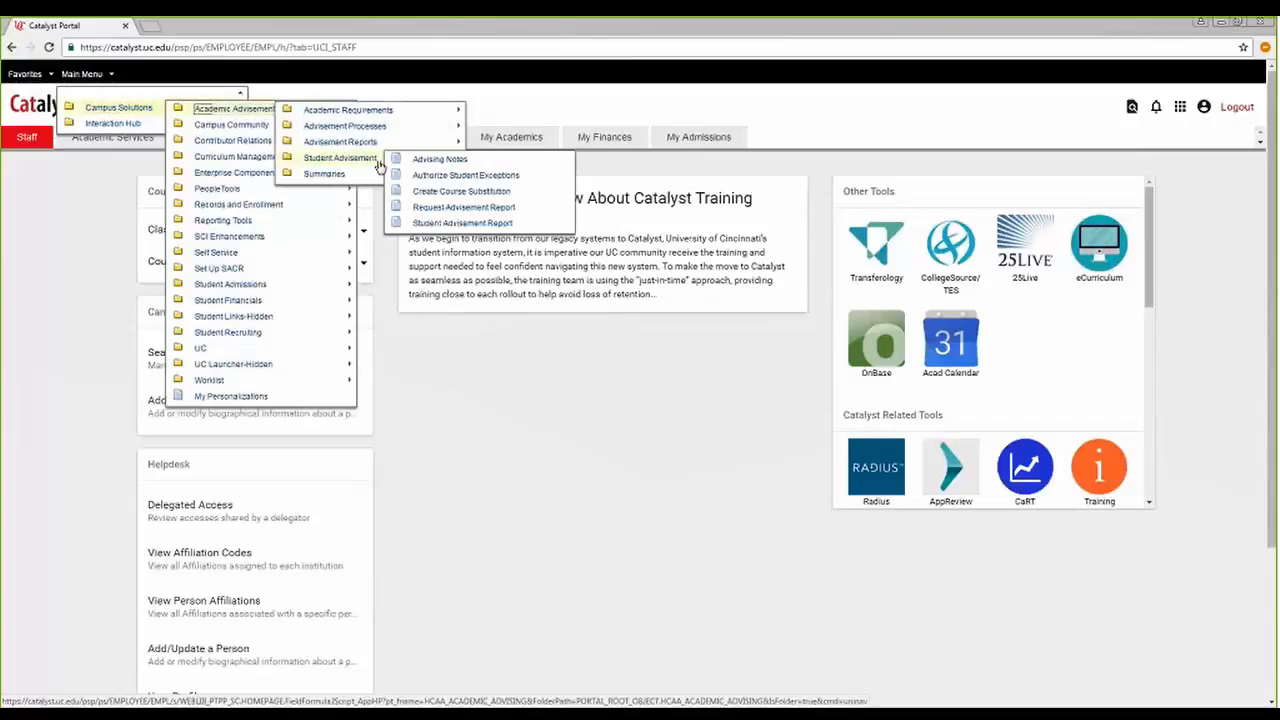
left_click(466, 178)
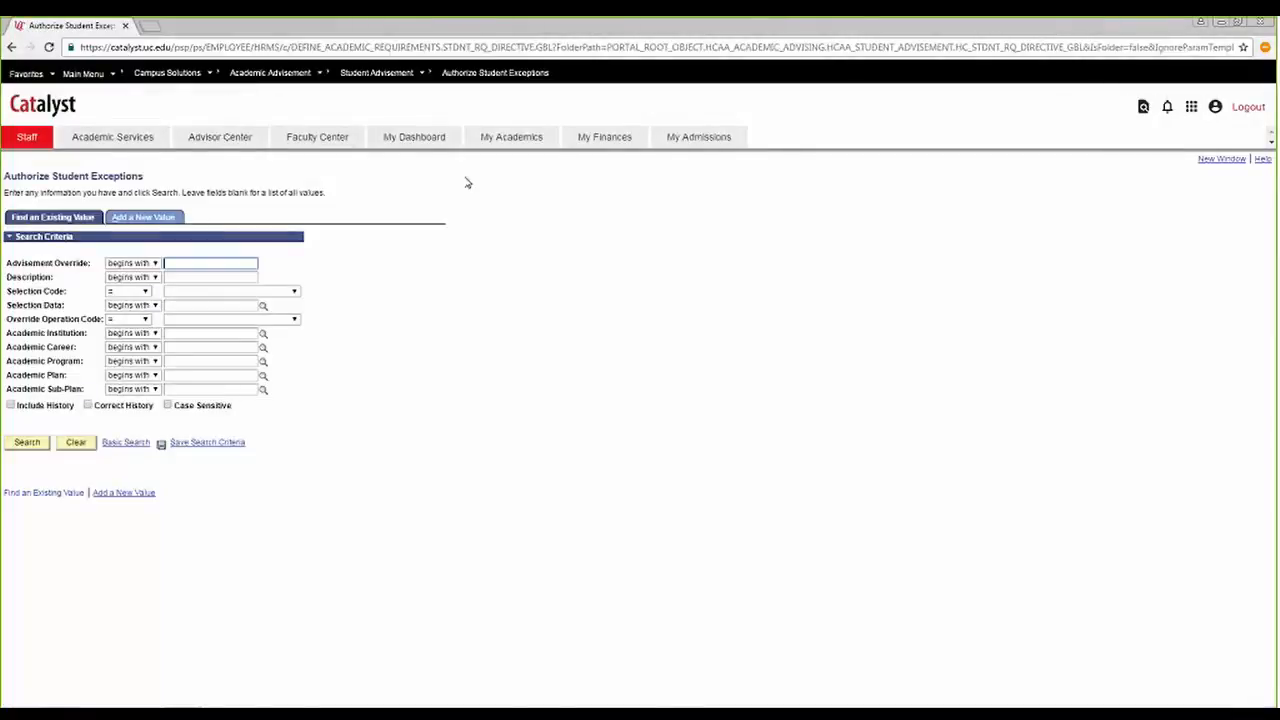
Open a second browser window and bring up Advisee General Info from the Self Service Advisor Center in it.
left_click(1208, 166)
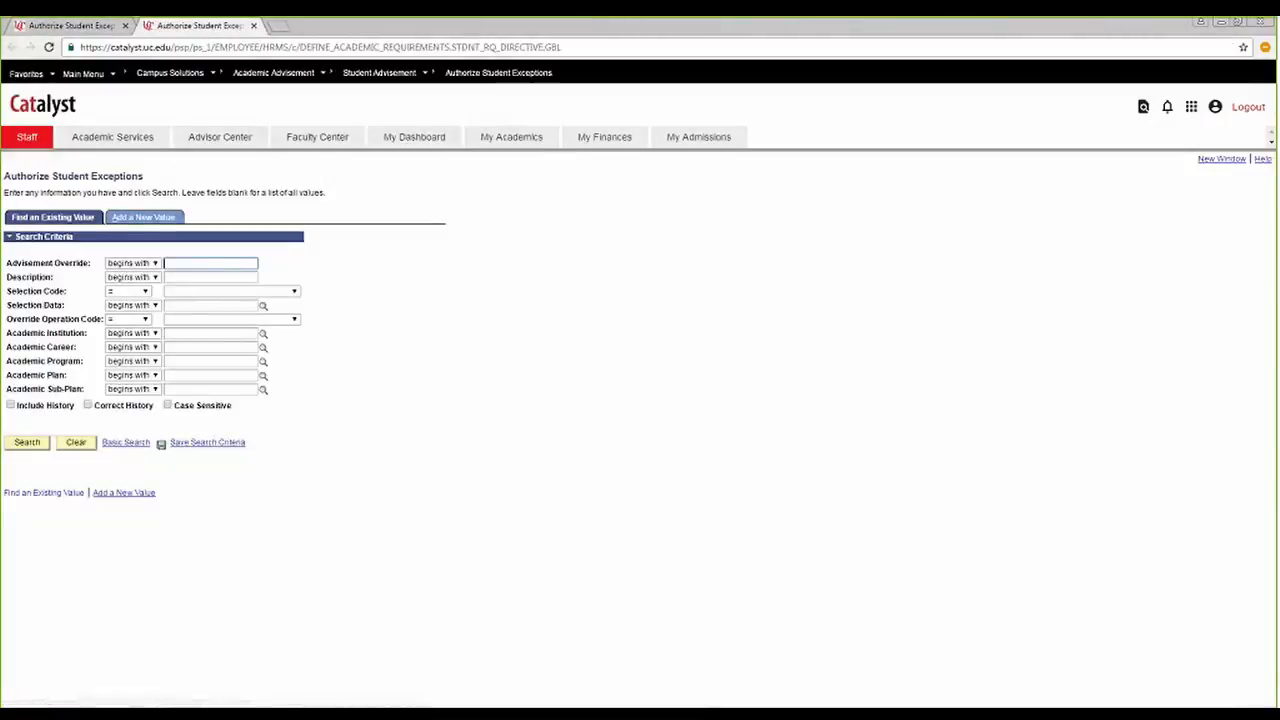
left_click(92, 75)
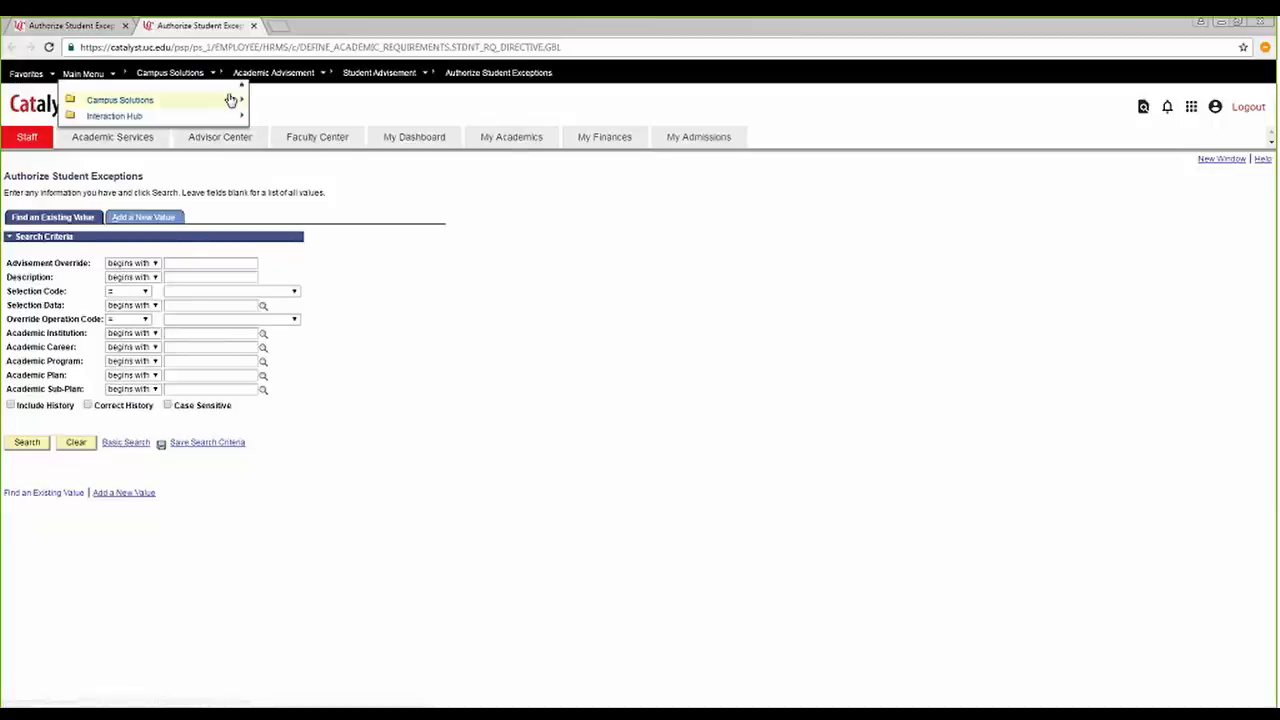
mouse_move(231, 100)
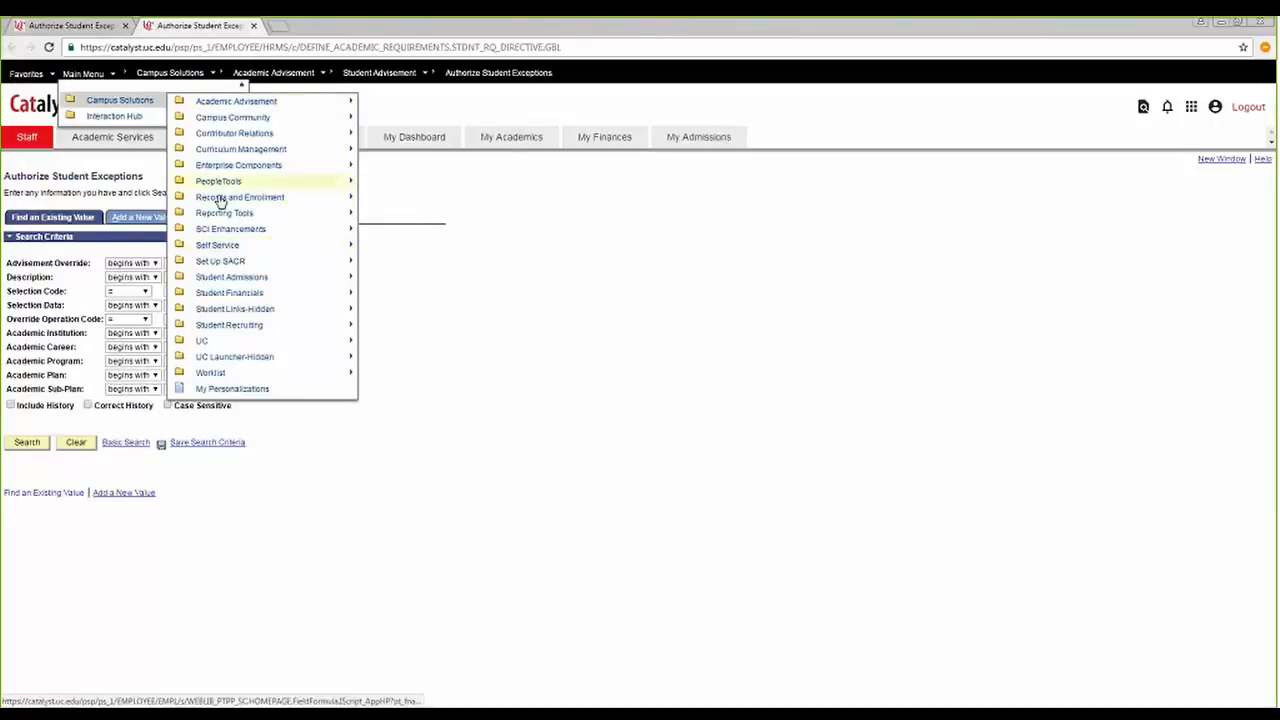
mouse_move(233, 250)
mouse_move(332, 278)
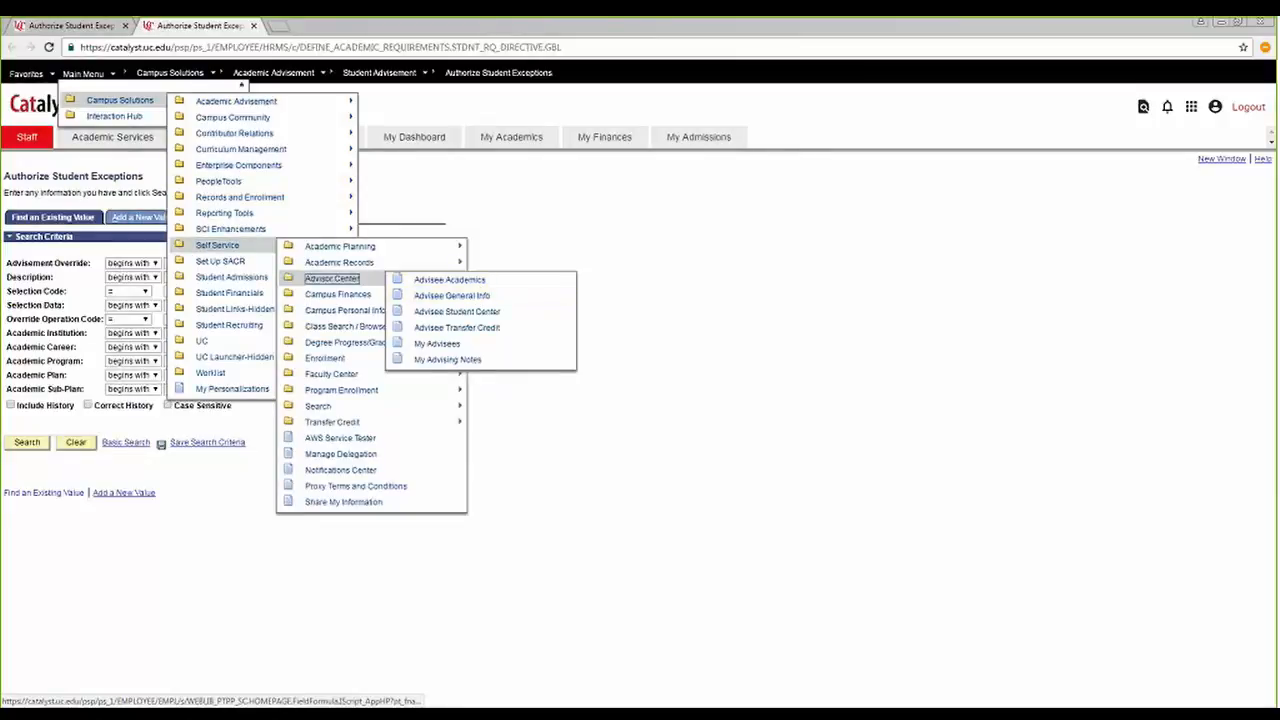
left_click(460, 297)
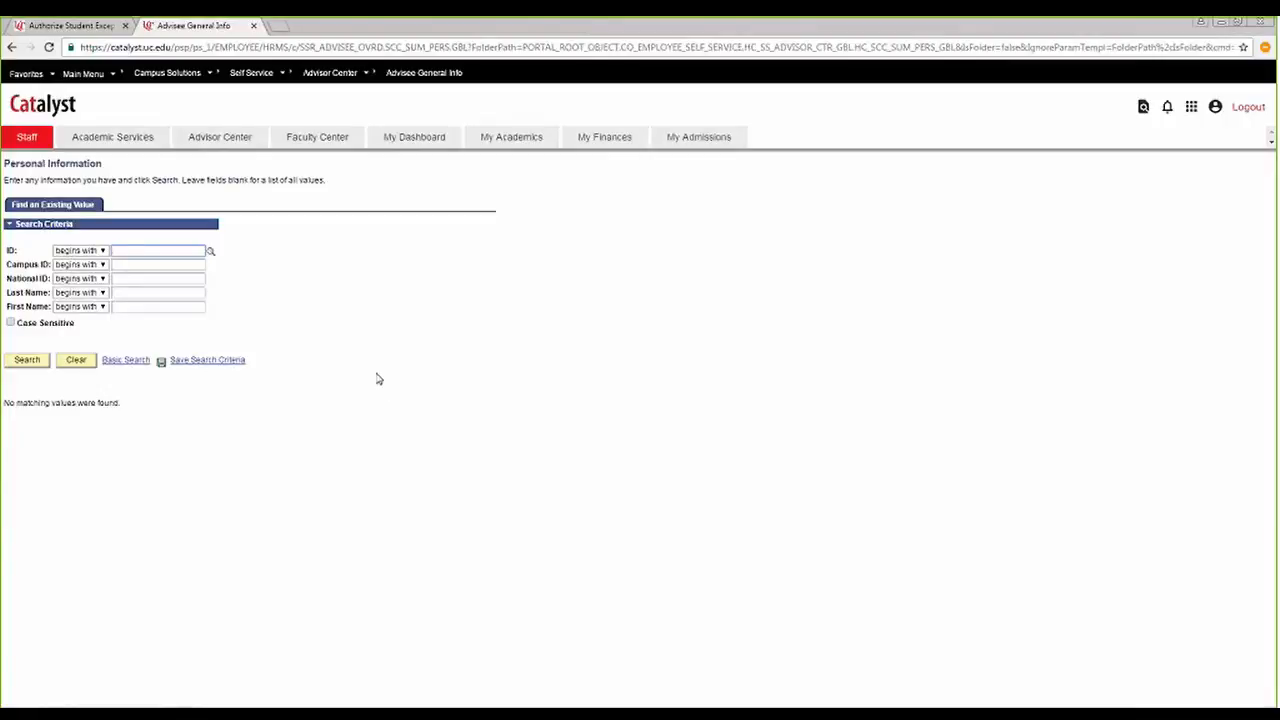
Search for the student by student ID in Advisee General Info and open the student's record.
left_click(349, 76)
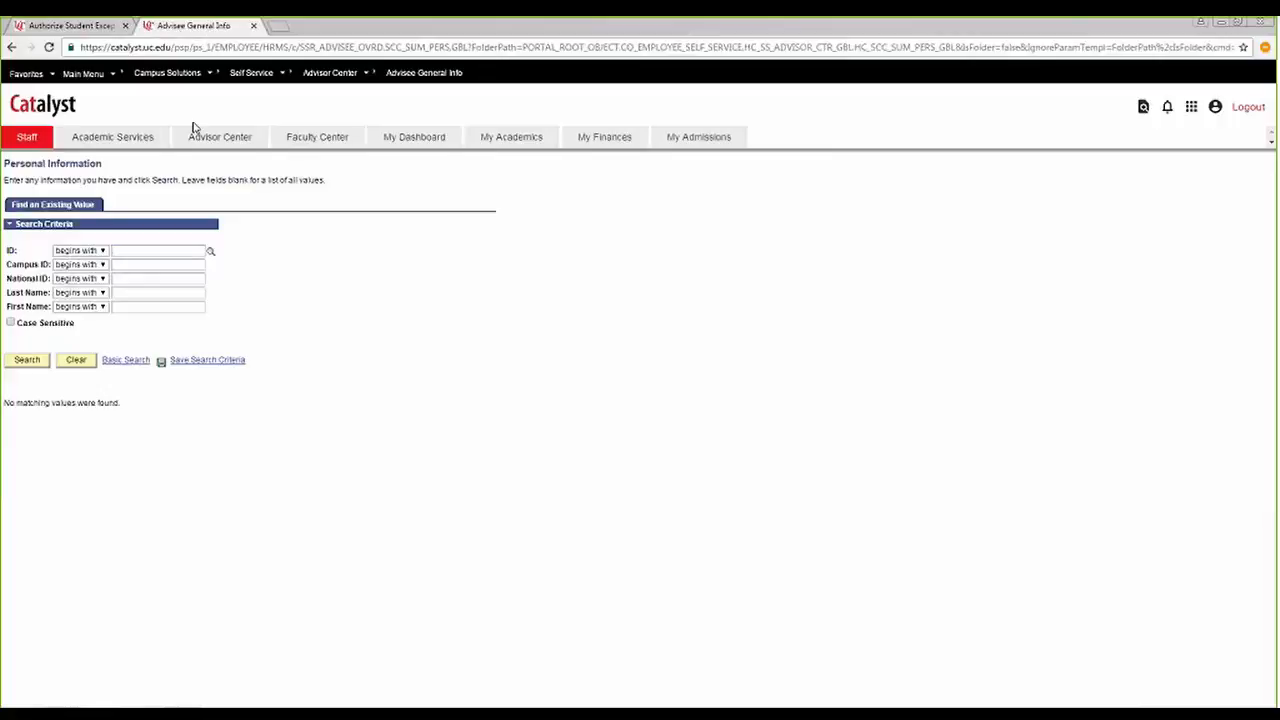
left_click(68, 26)
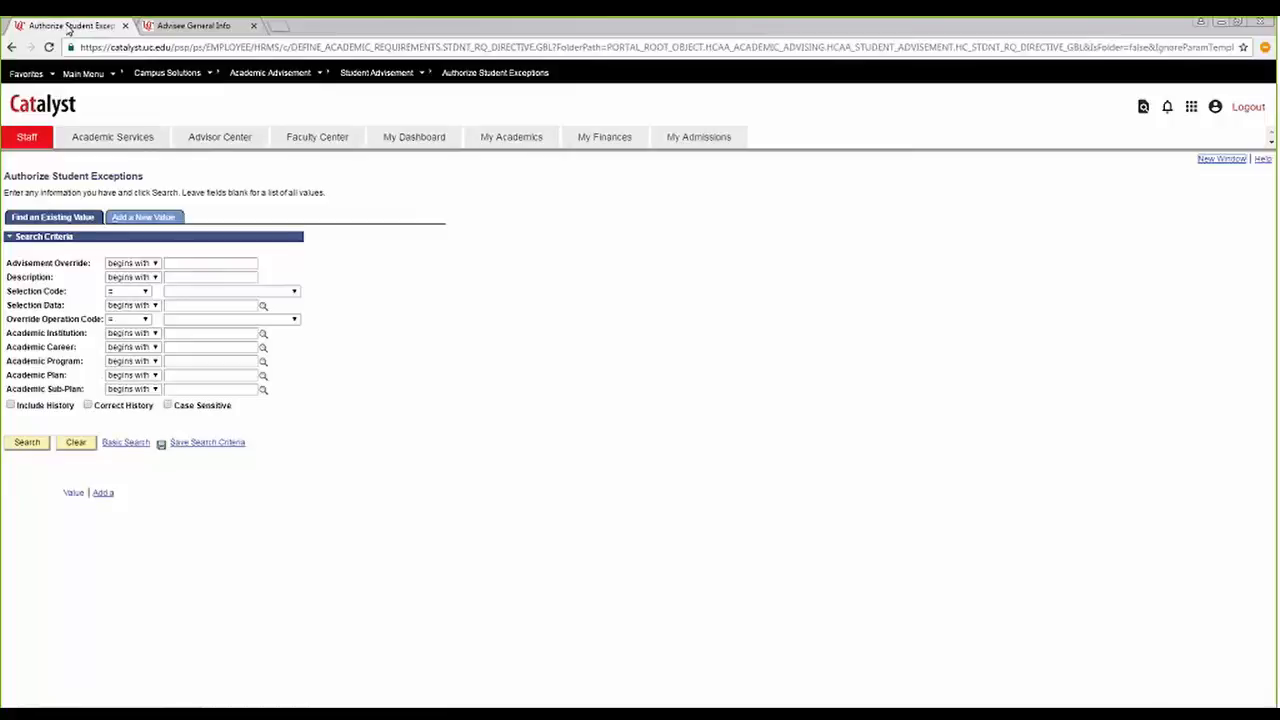
left_click(196, 27)
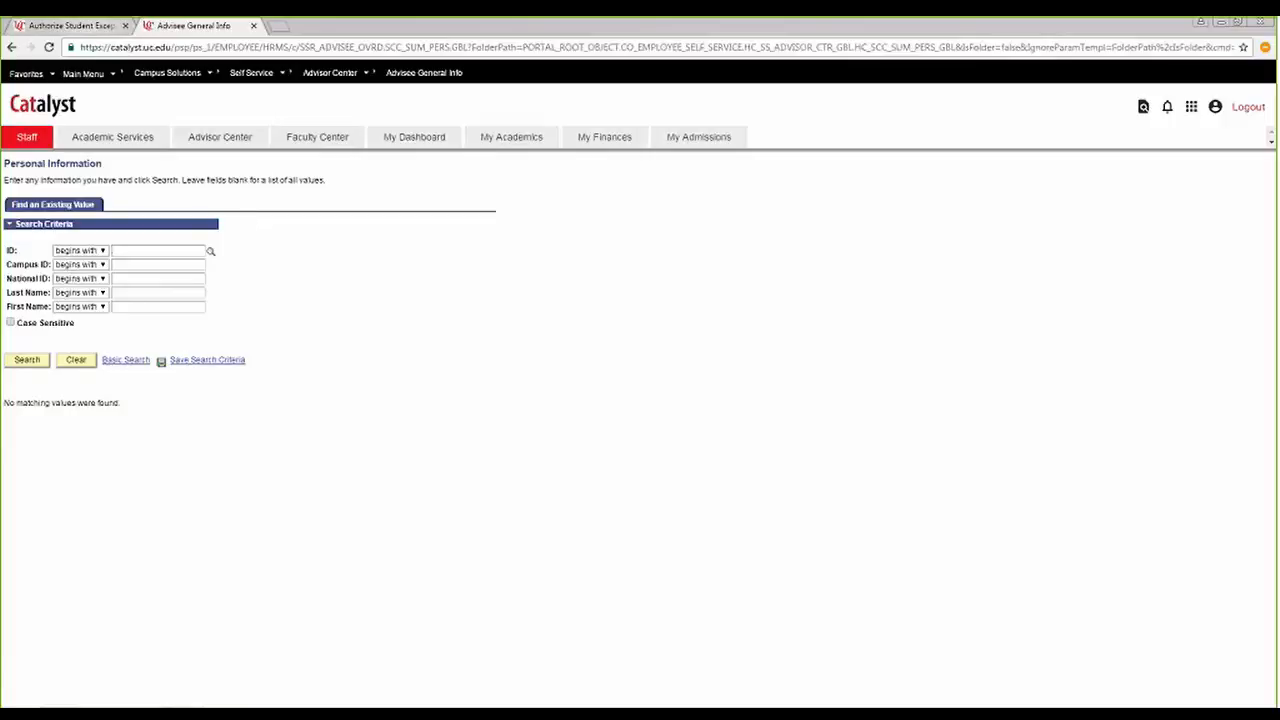
left_click(120, 251)
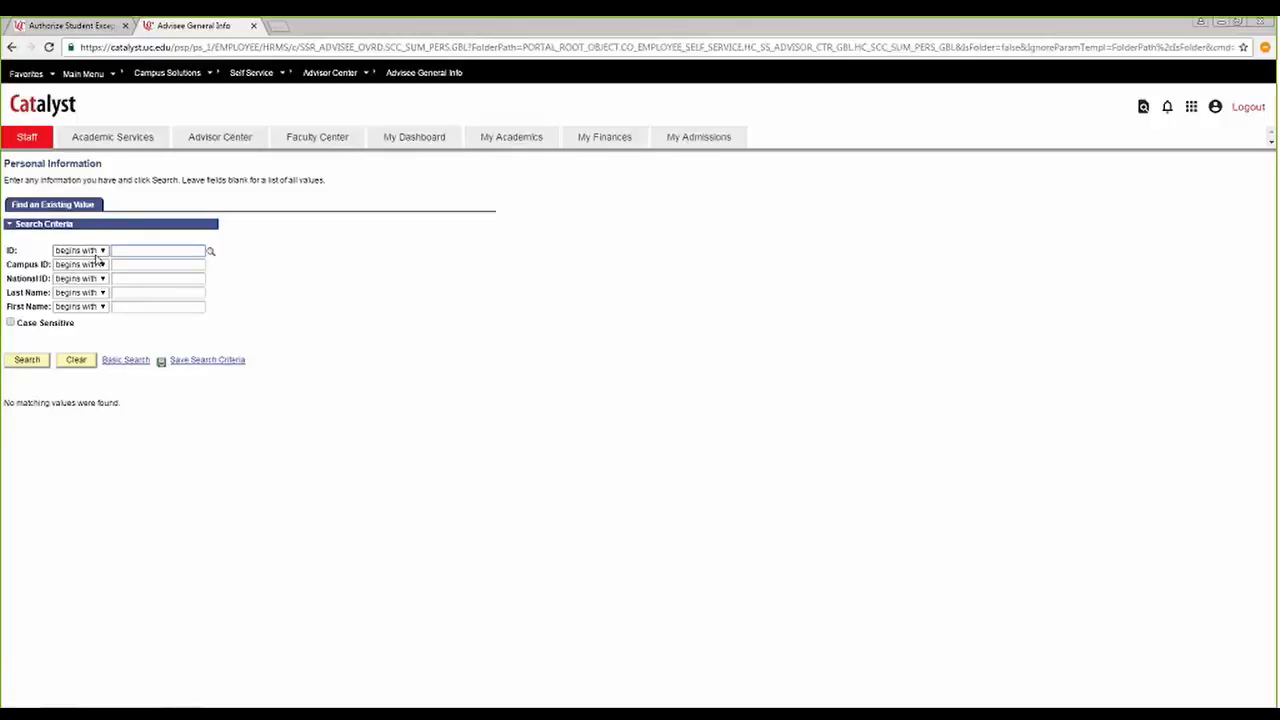
key("Return")
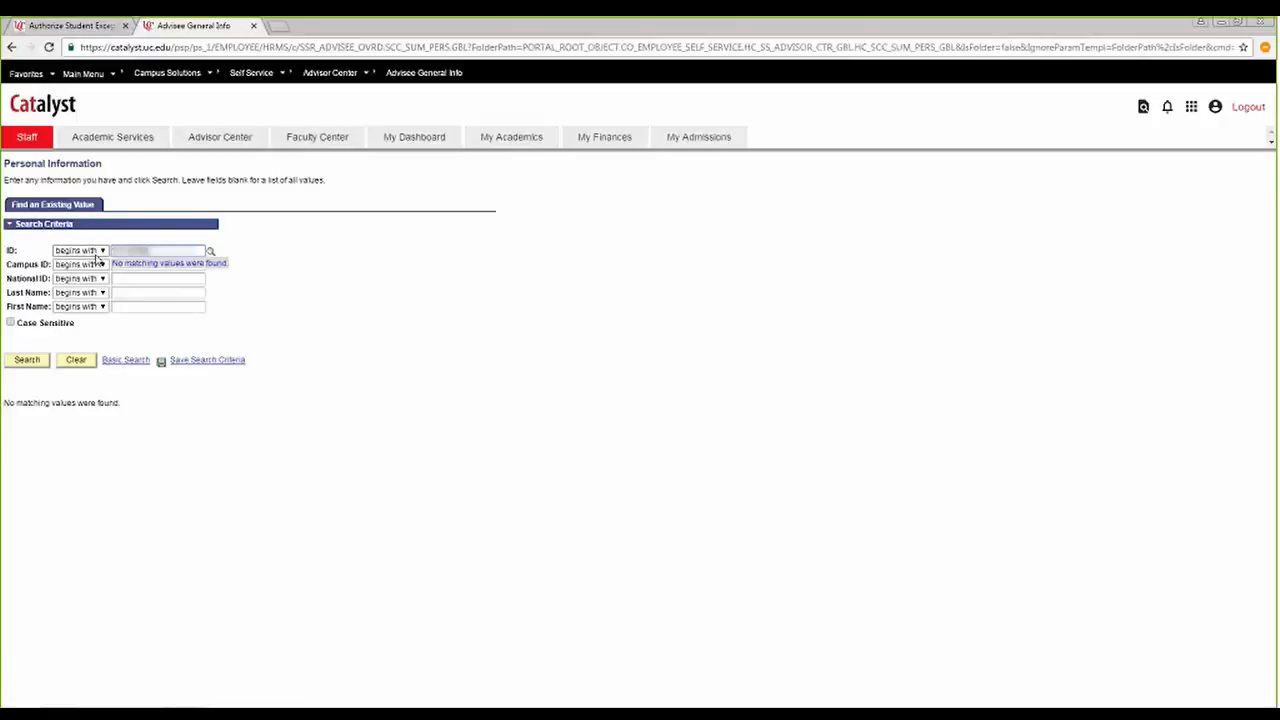
left_click(33, 365)
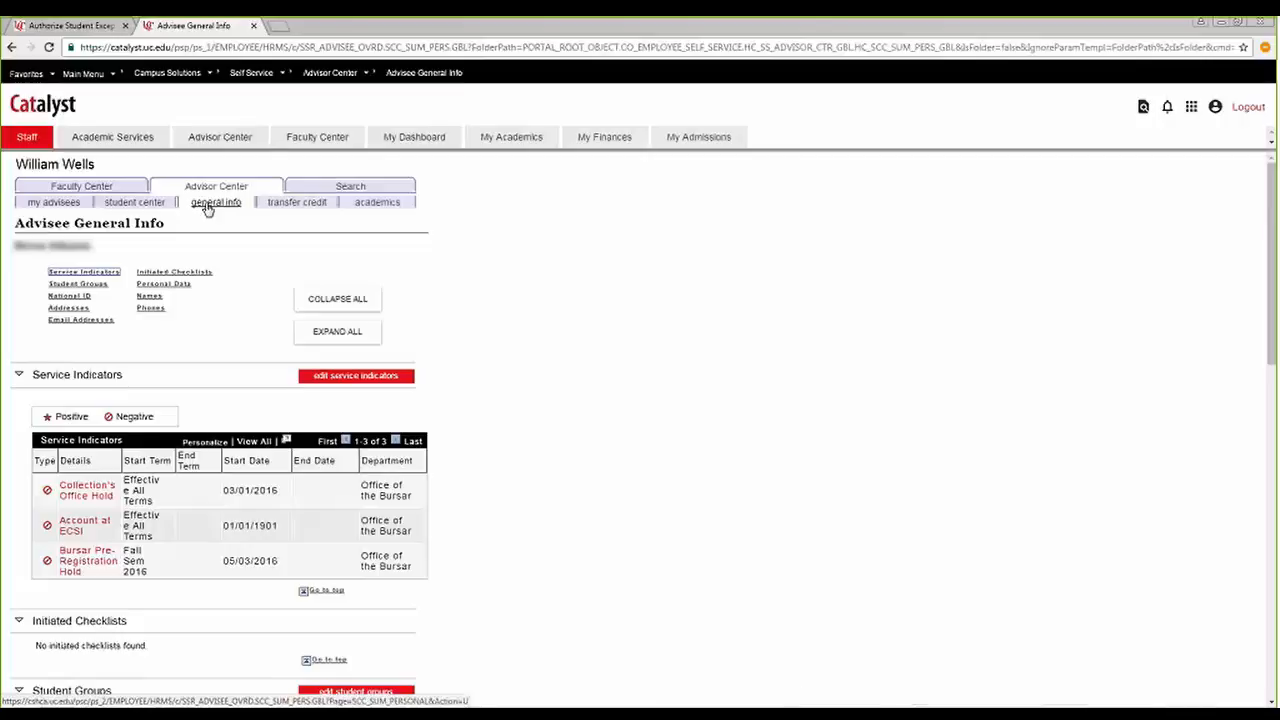
Go to the advisee's student center and generate the Academic Requirements report.
left_click(131, 204)
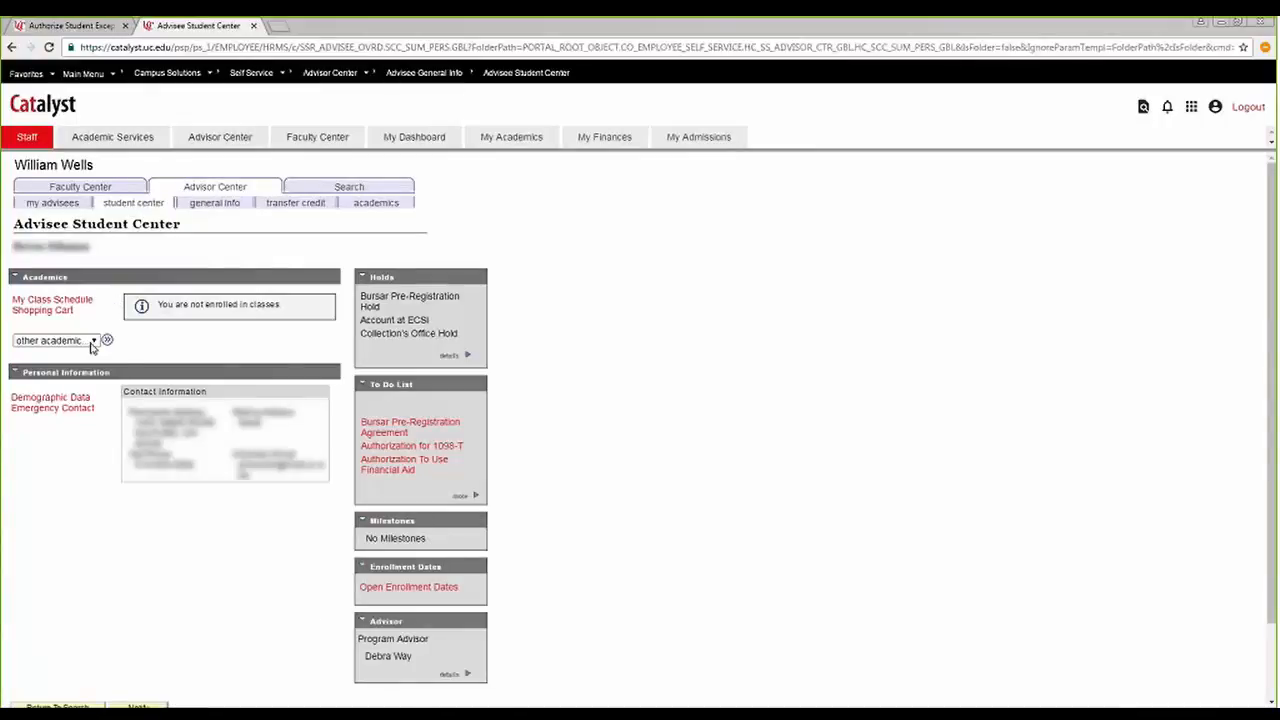
left_click(92, 342)
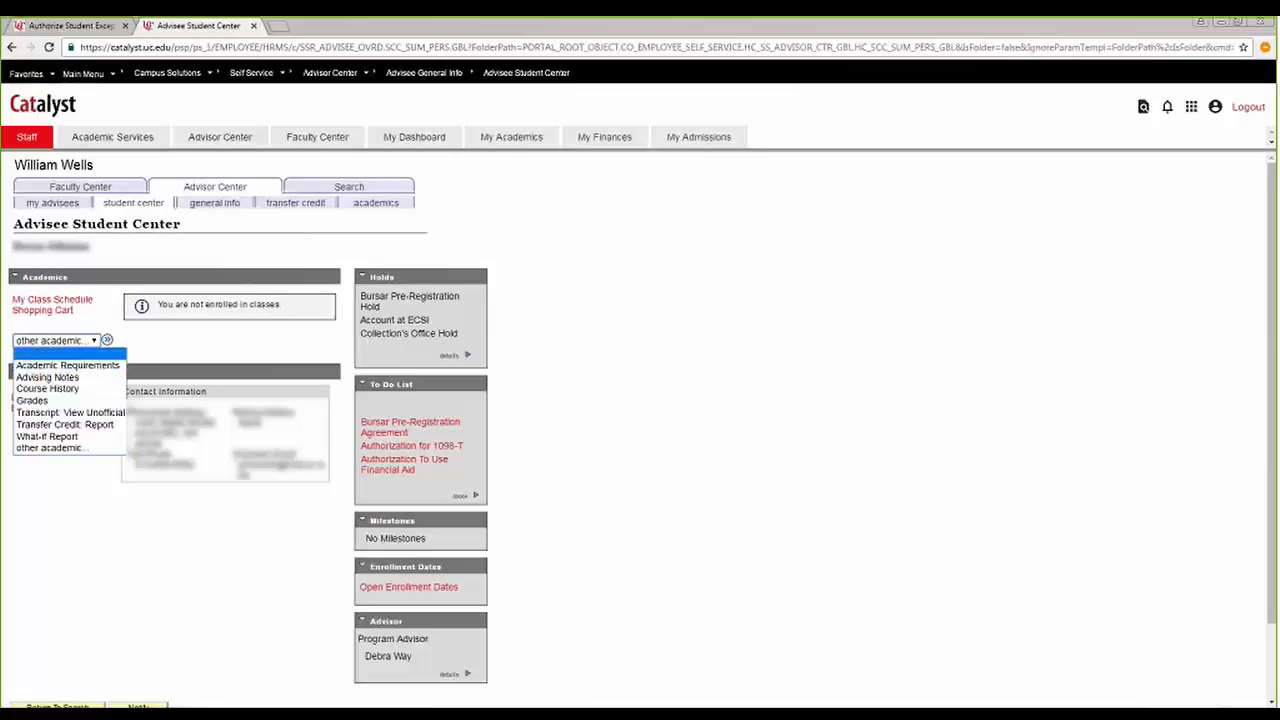
left_click(104, 366)
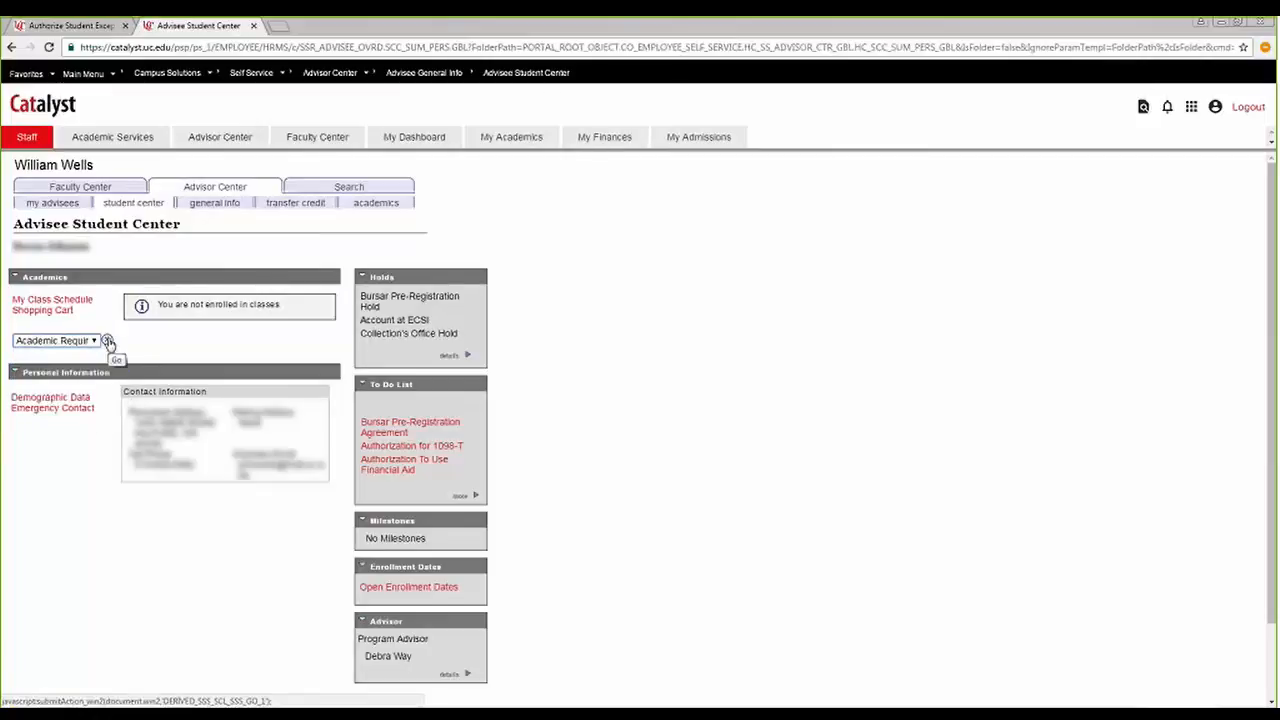
left_click(108, 341)
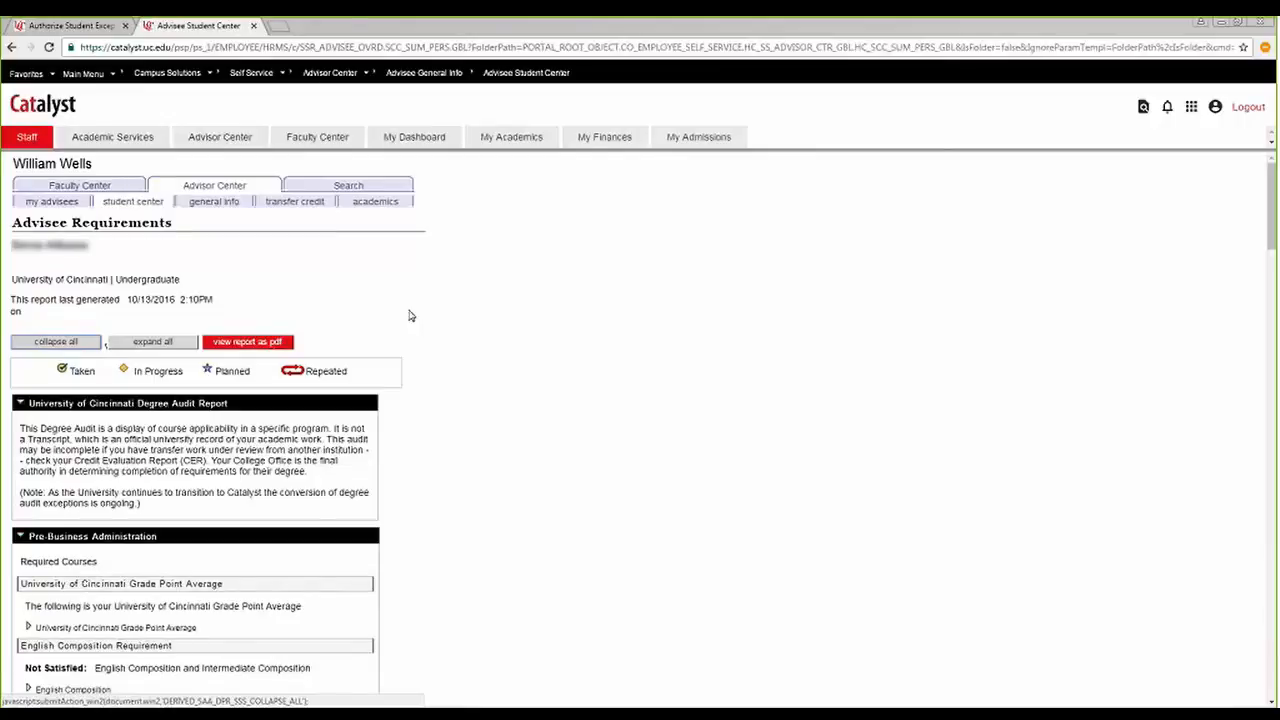
Check the student's program details in Advisee Academics for the Clermont Open Program and the Clermont Associate program.
left_click(376, 206)
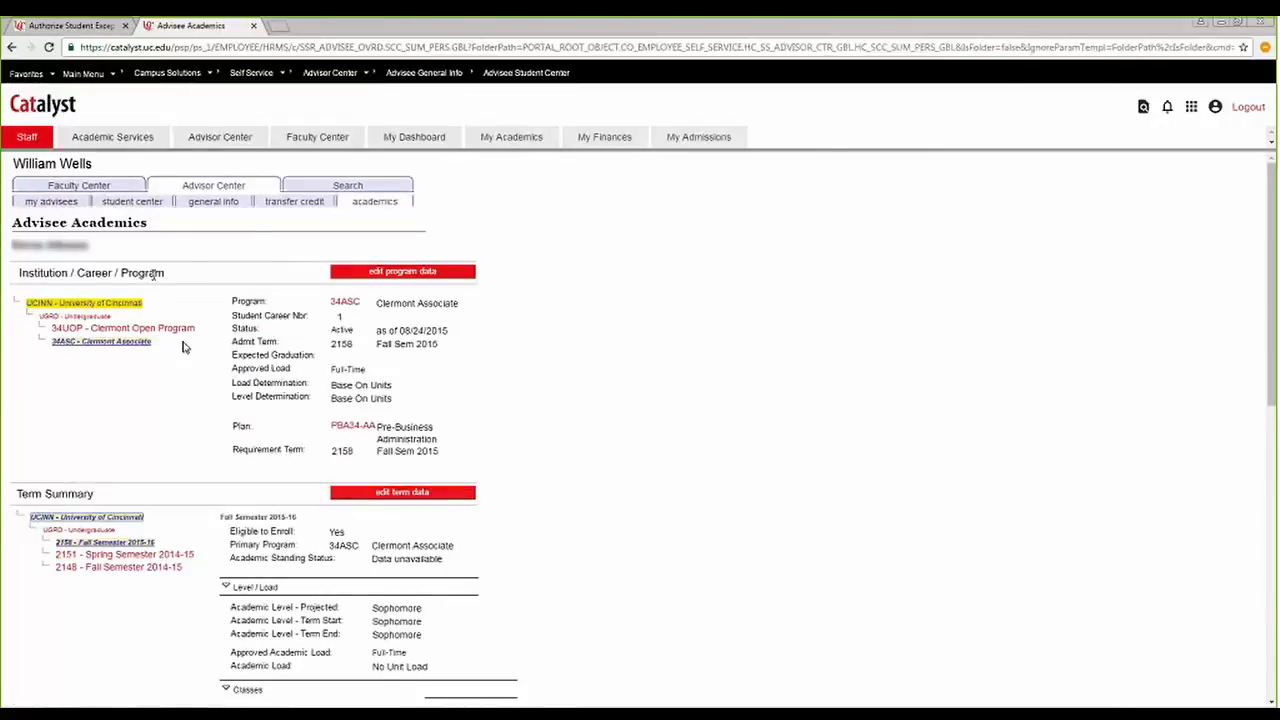
left_click(107, 330)
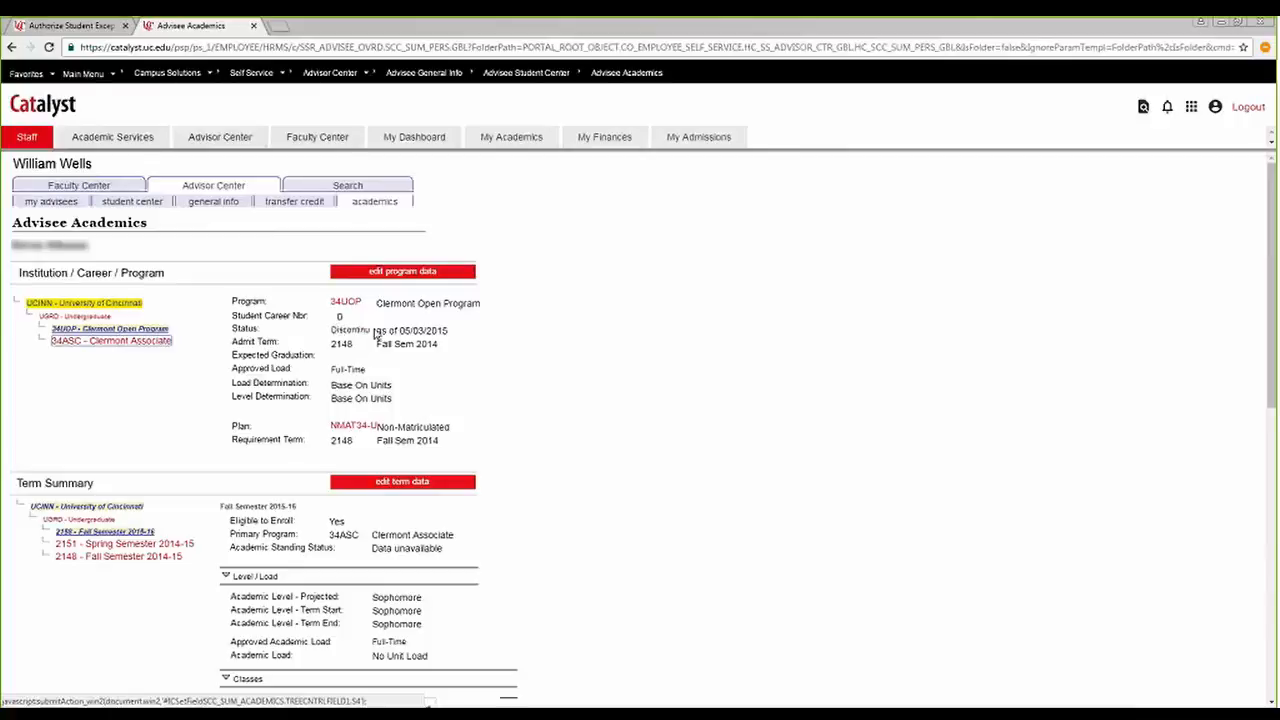
left_click(160, 341)
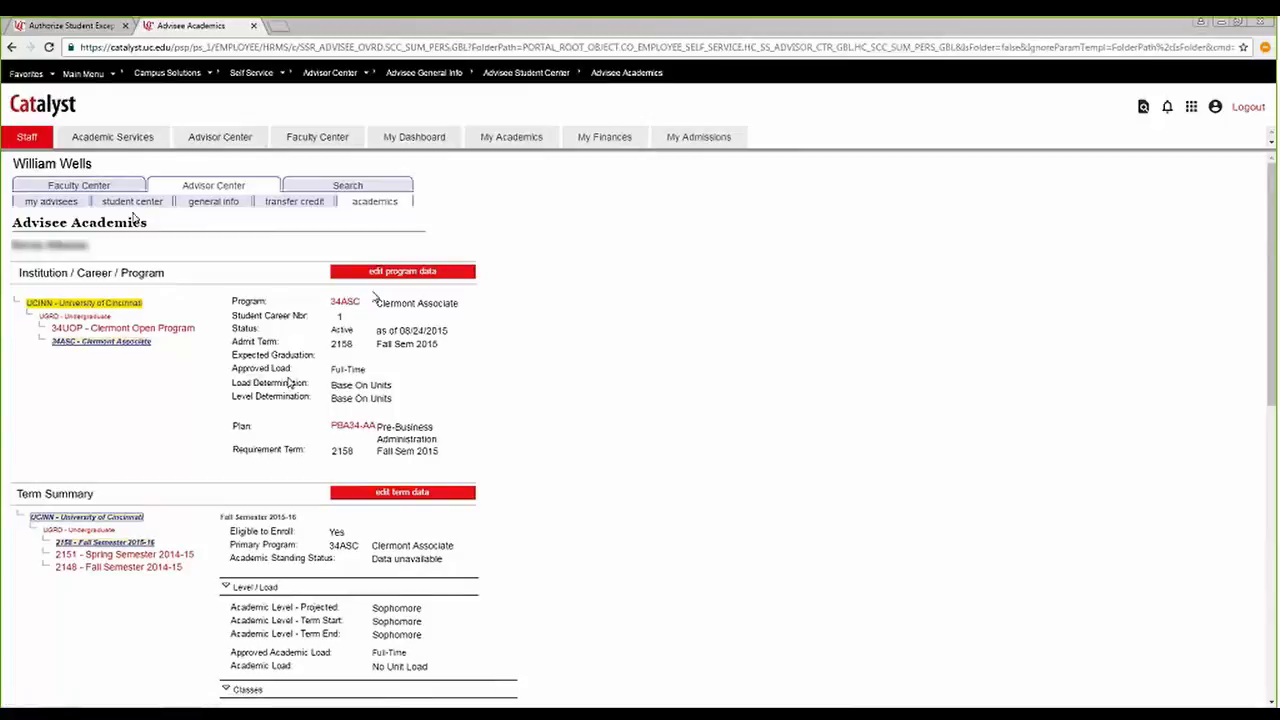
Return to the advisee's student center and generate the Academic Requirements report again.
left_click(133, 203)
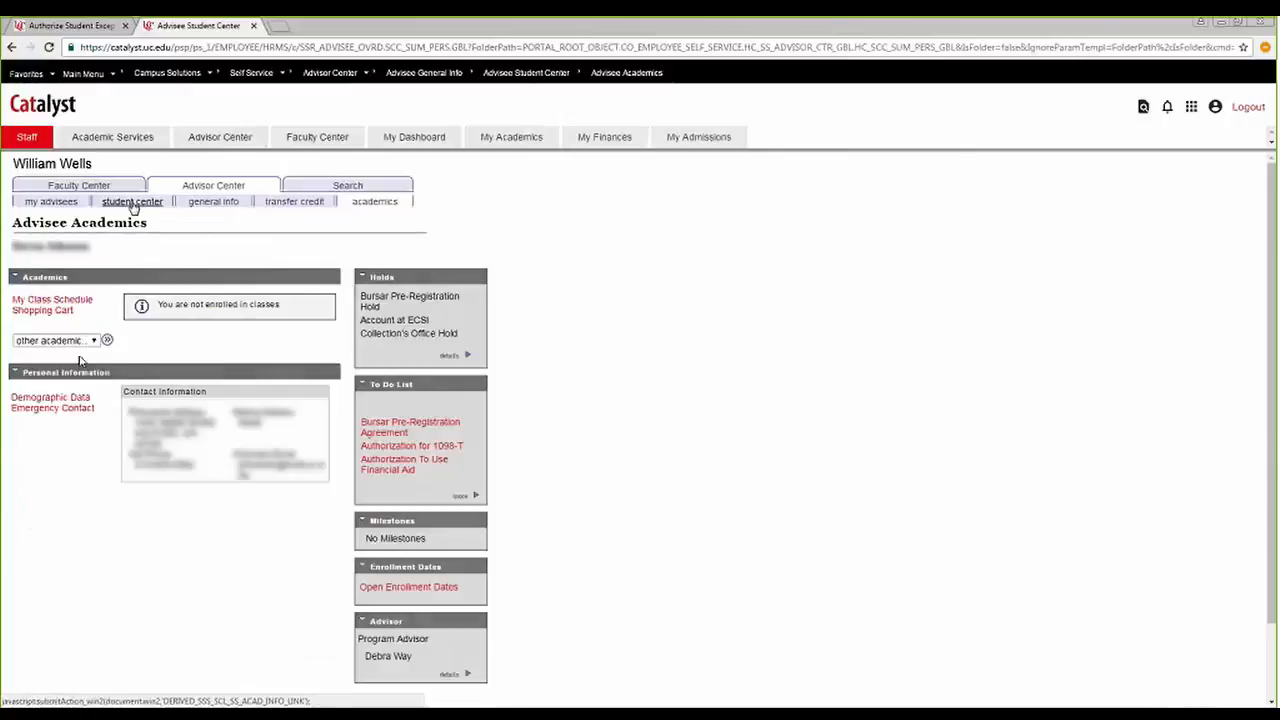
left_click(58, 340)
left_click(50, 365)
left_click(108, 341)
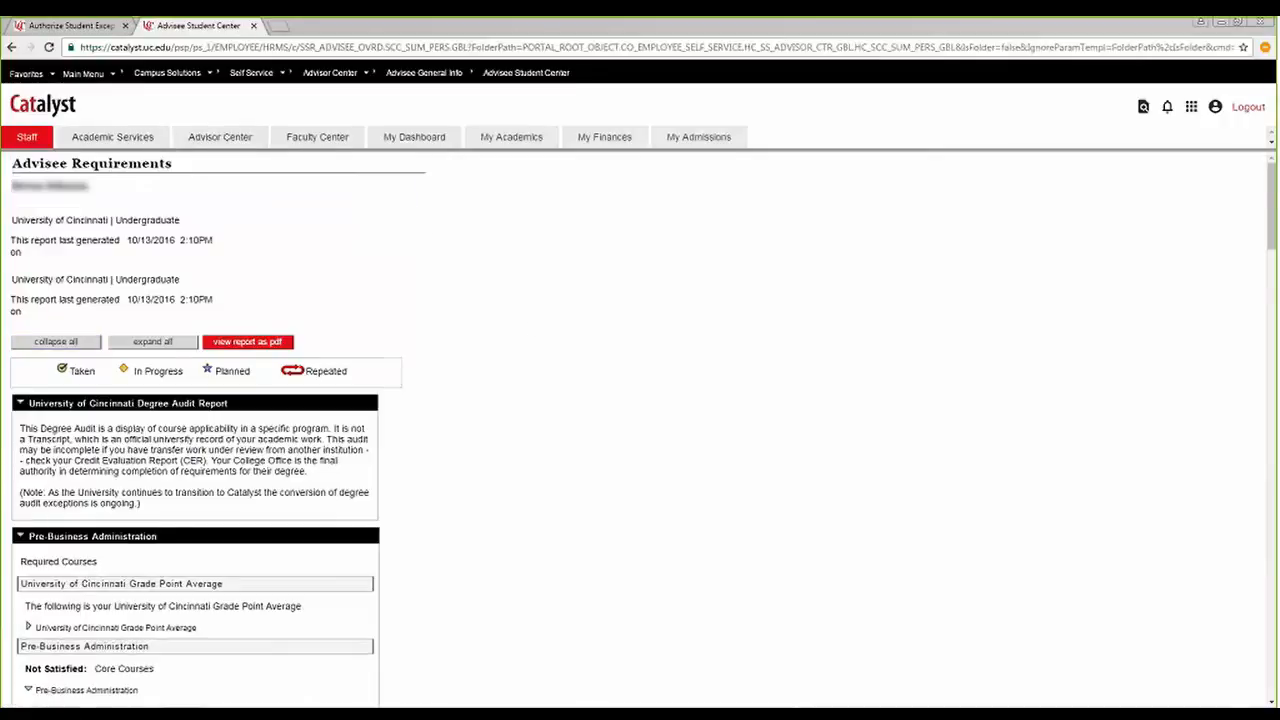
Review the Pre-Business Administration section of the degree audit and expand English Composition under the English Composition Requirement.
scroll(432, 420, "down", 3)
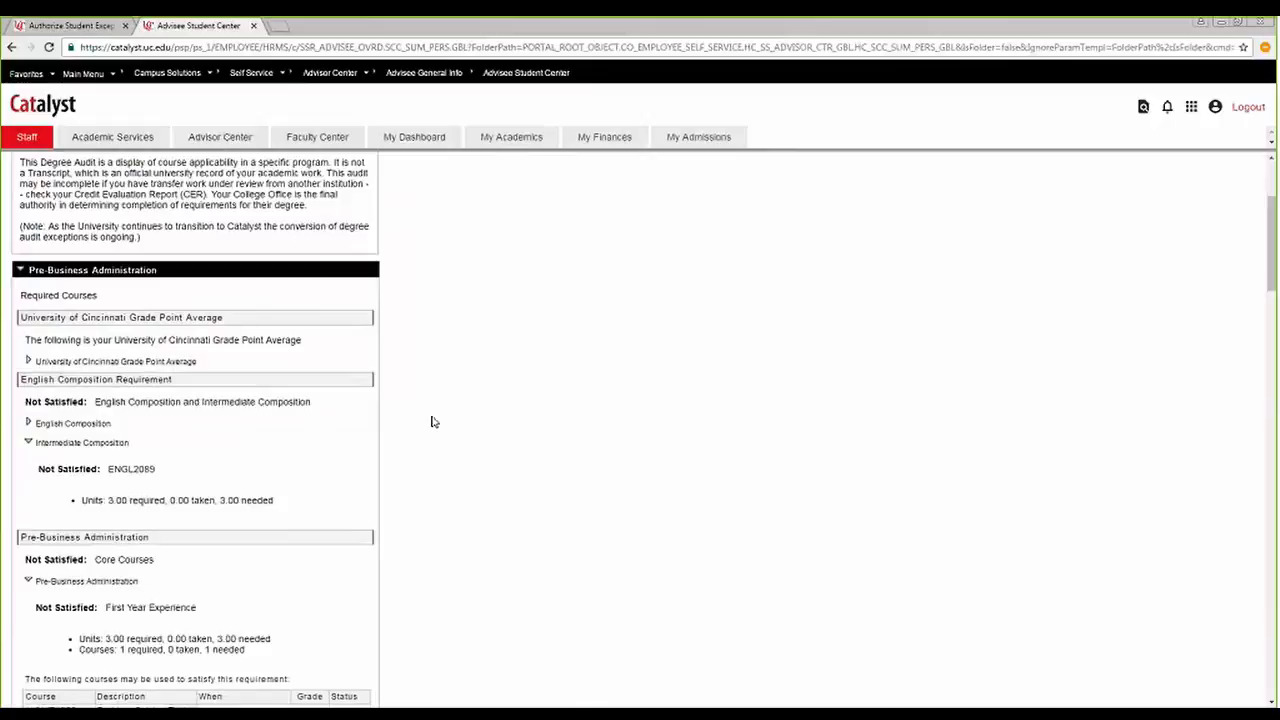
scroll(432, 421, "up", 3)
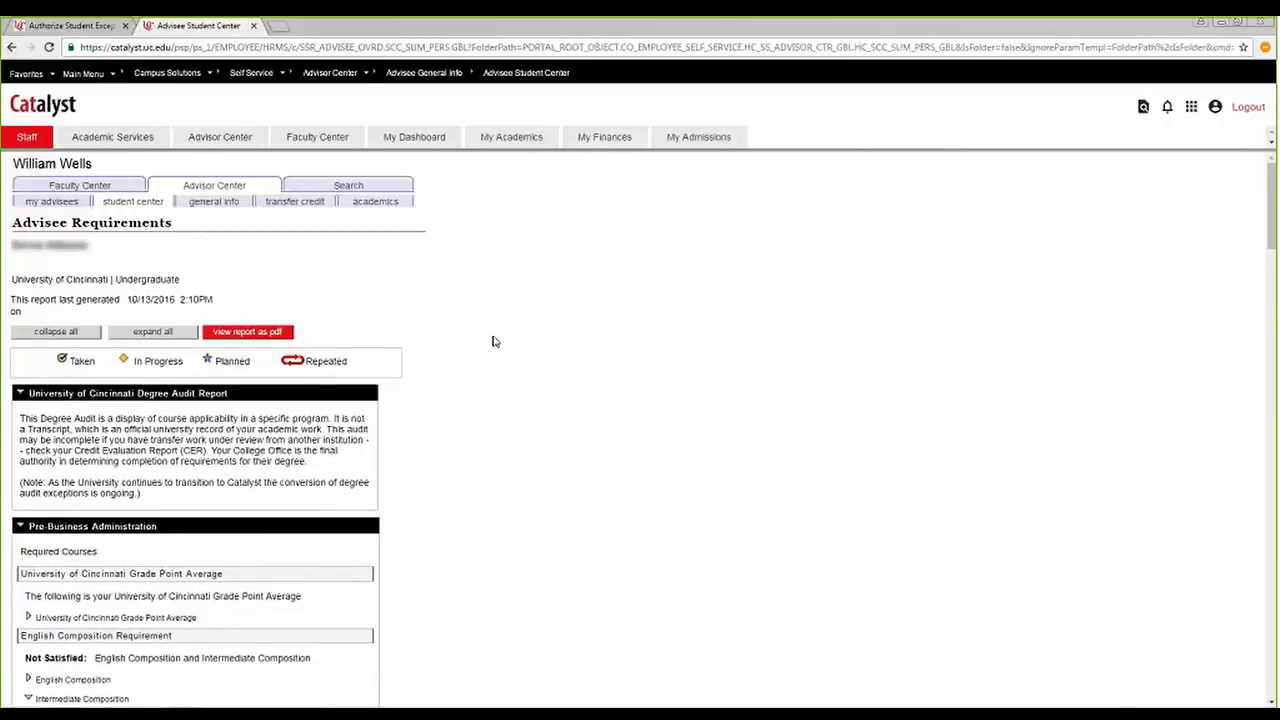
scroll(494, 341, "down", 2)
scroll(494, 341, "down", 1)
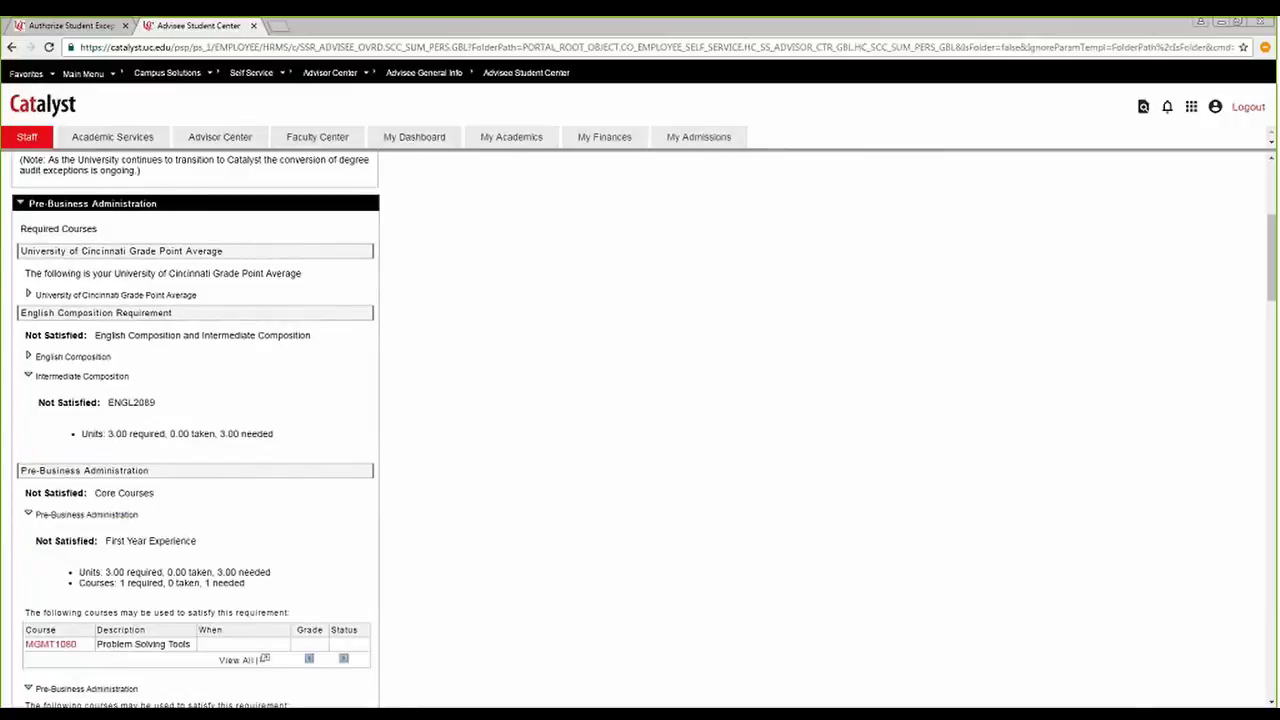
scroll(494, 341, "down", 1)
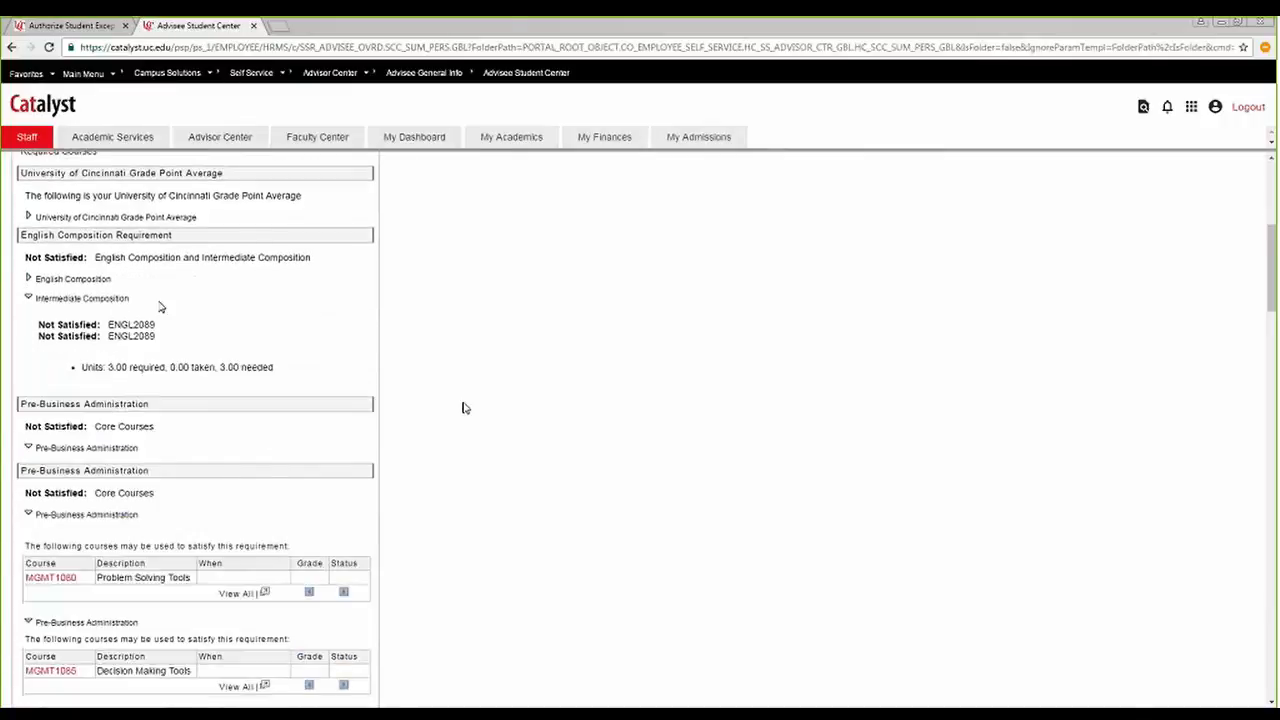
scroll(160, 305, "down", 1)
scroll(160, 305, "down", 2)
scroll(159, 301, "up", 4)
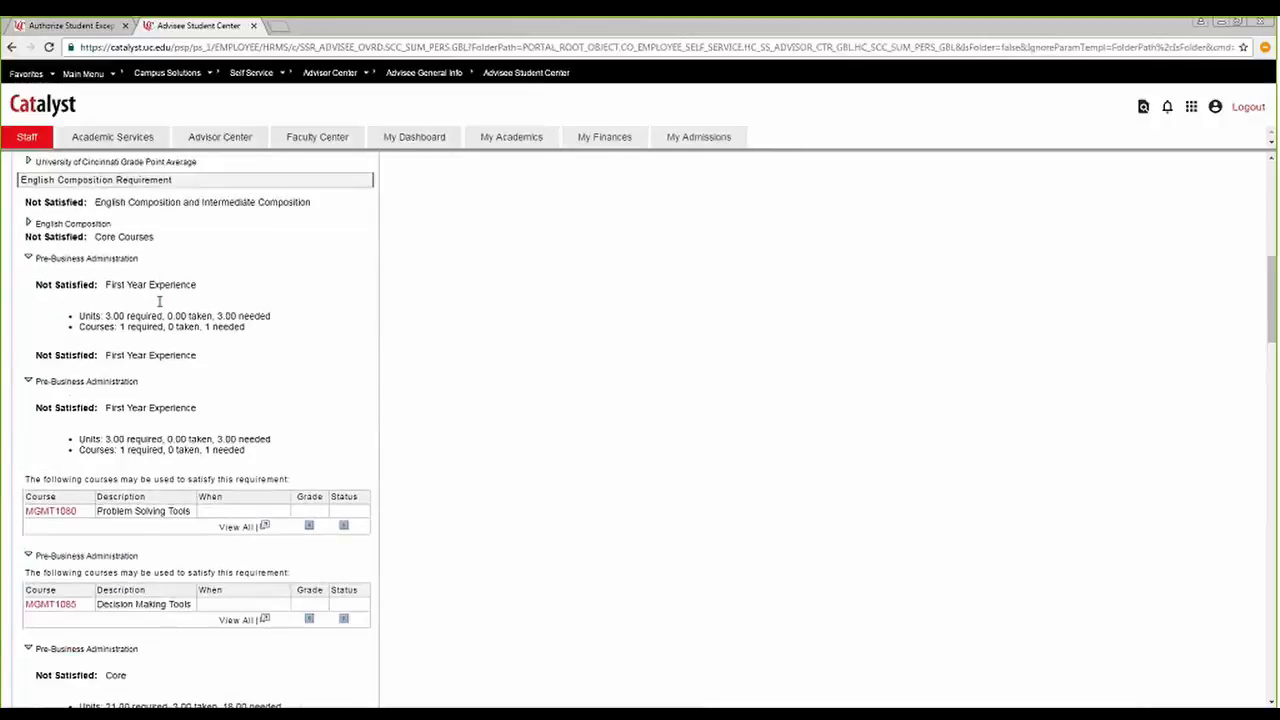
left_click(28, 356)
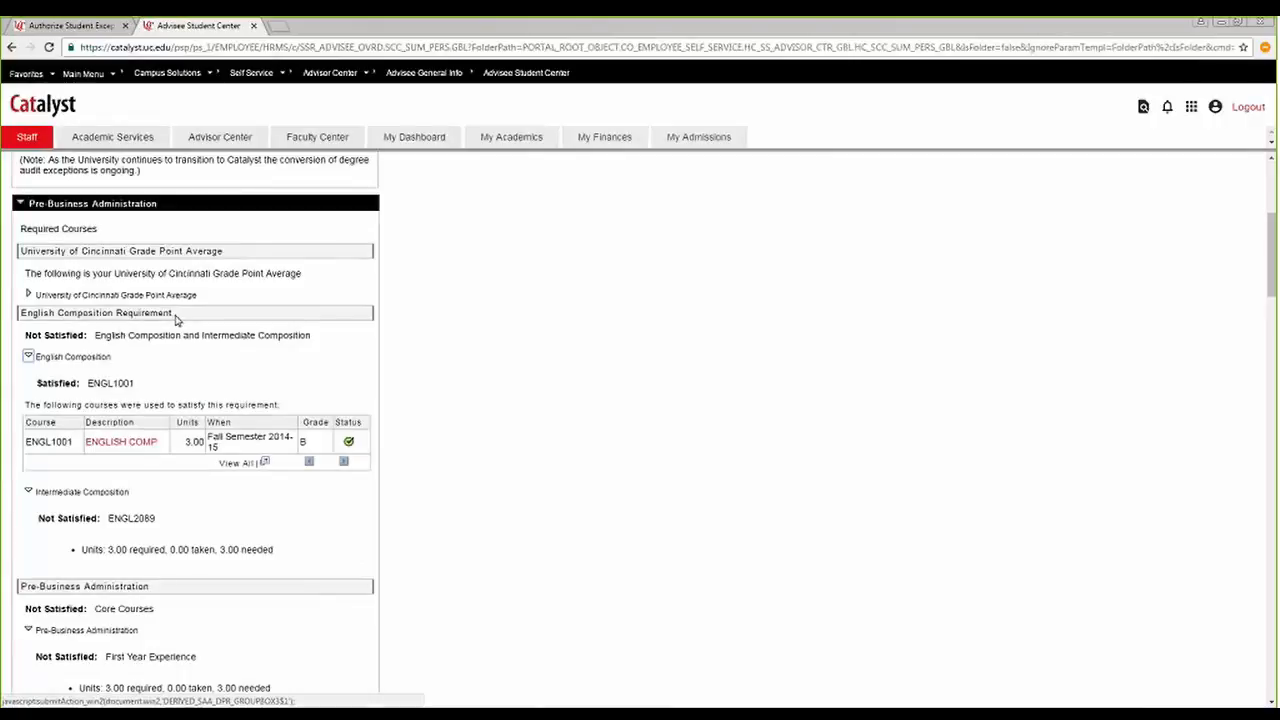
Examine the English Composition and Intermediate Composition requirements and the courses applied to them.
scroll(175, 320, "down", 1)
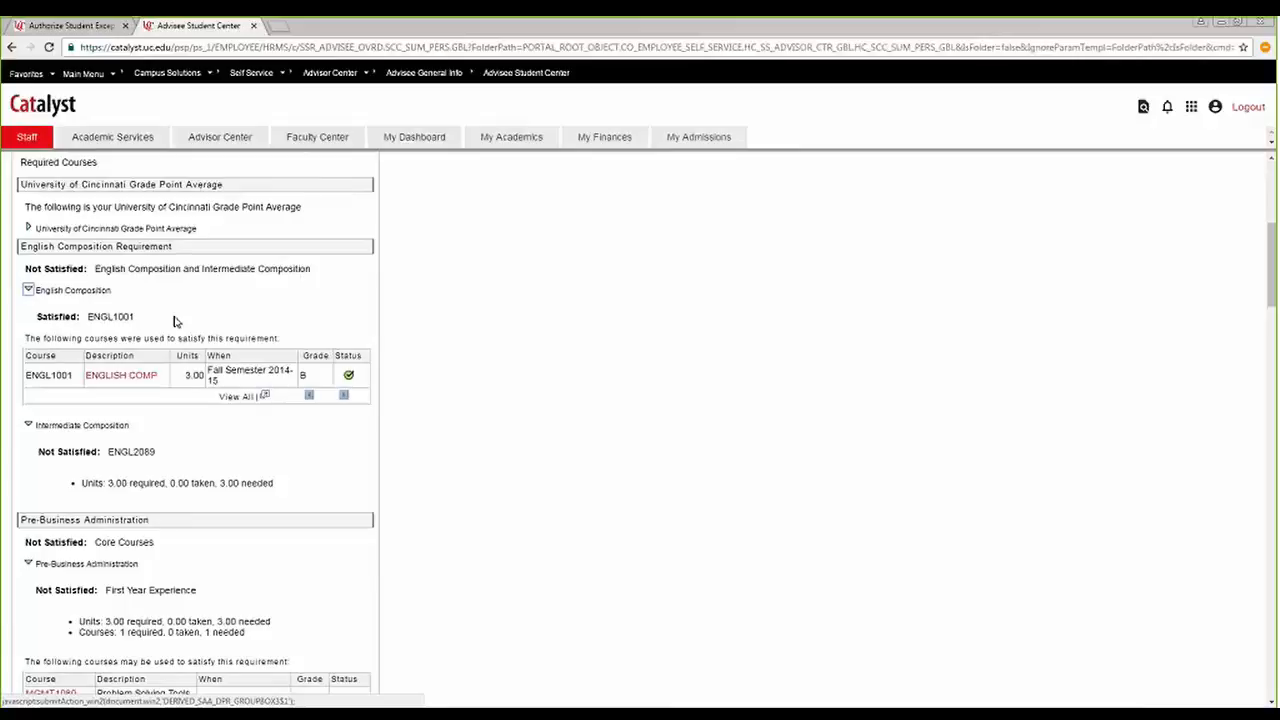
scroll(174, 321, "down", 2)
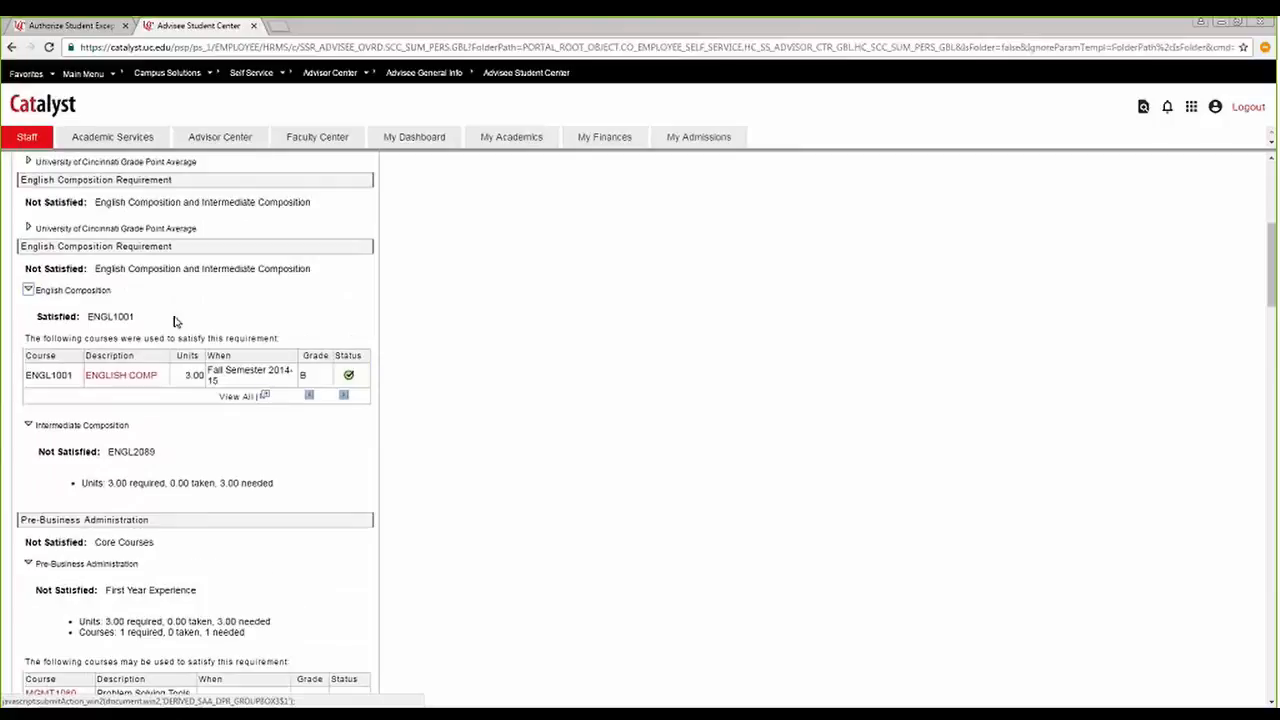
scroll(174, 321, "up", 1)
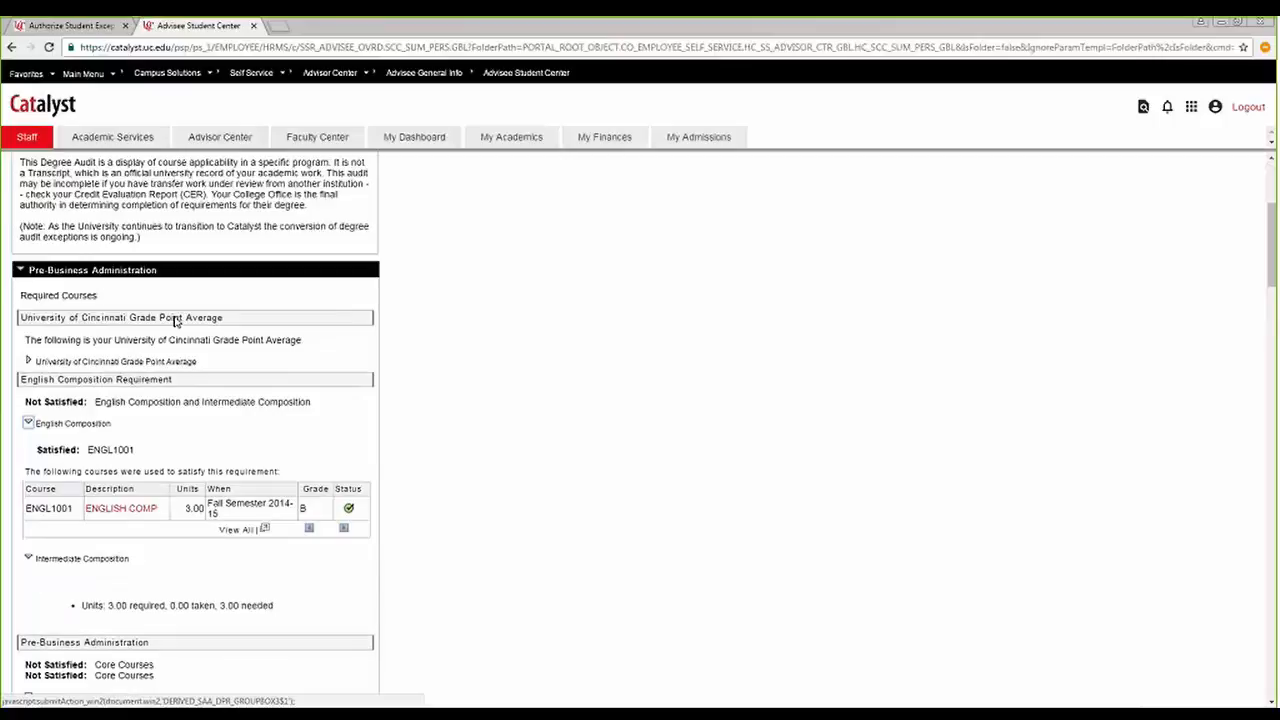
scroll(176, 318, "down", 2)
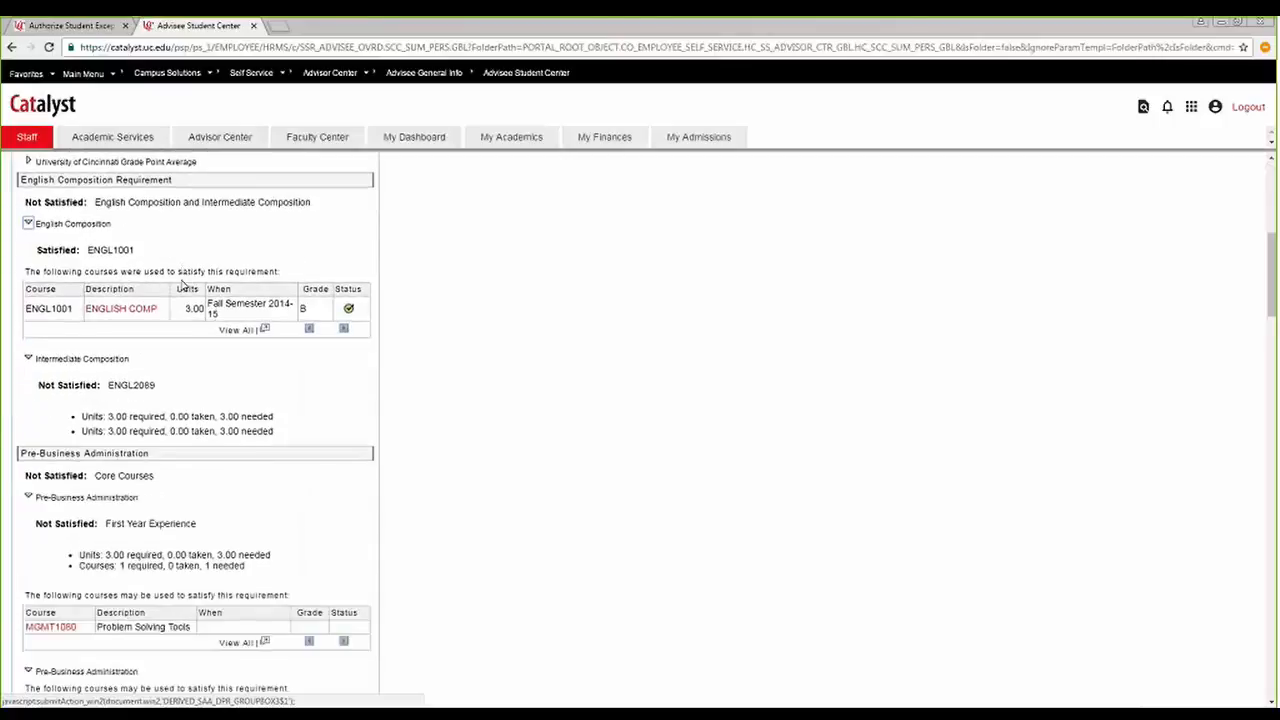
Review the Pre-Business Administration First Year Experience and Core course requirements in the degree audit.
scroll(183, 286, "down", 1)
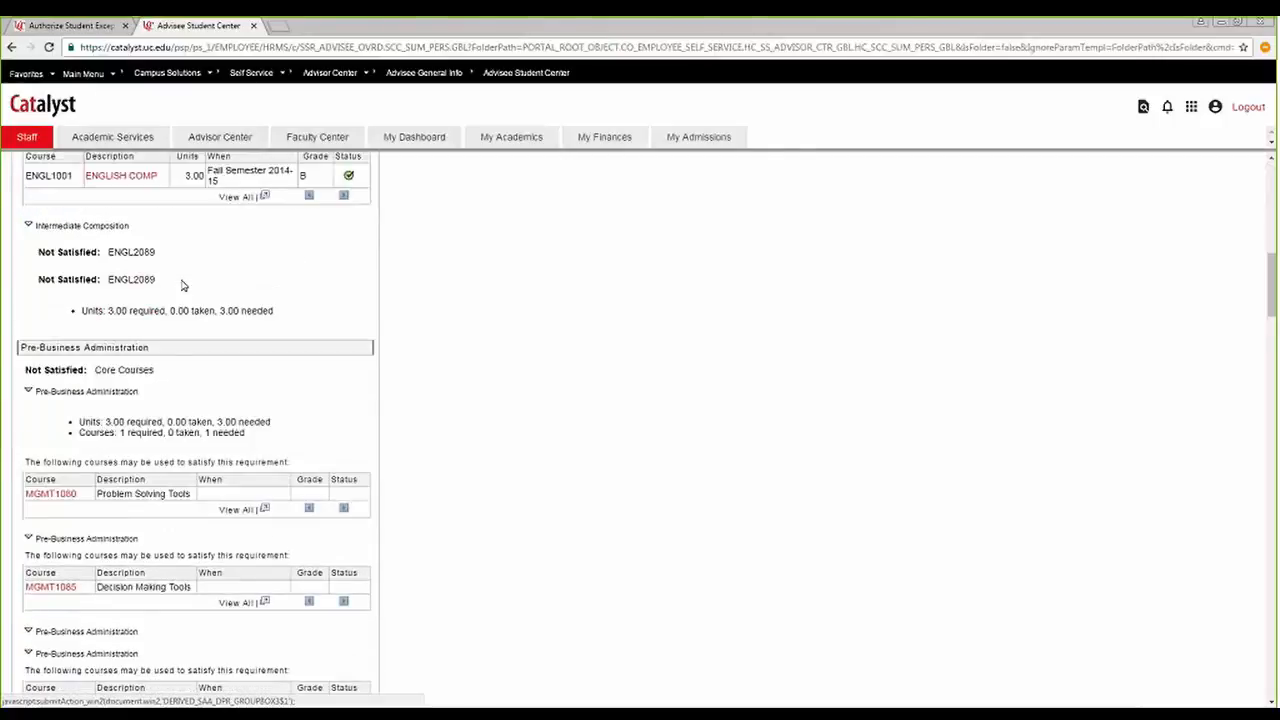
scroll(183, 286, "down", 3)
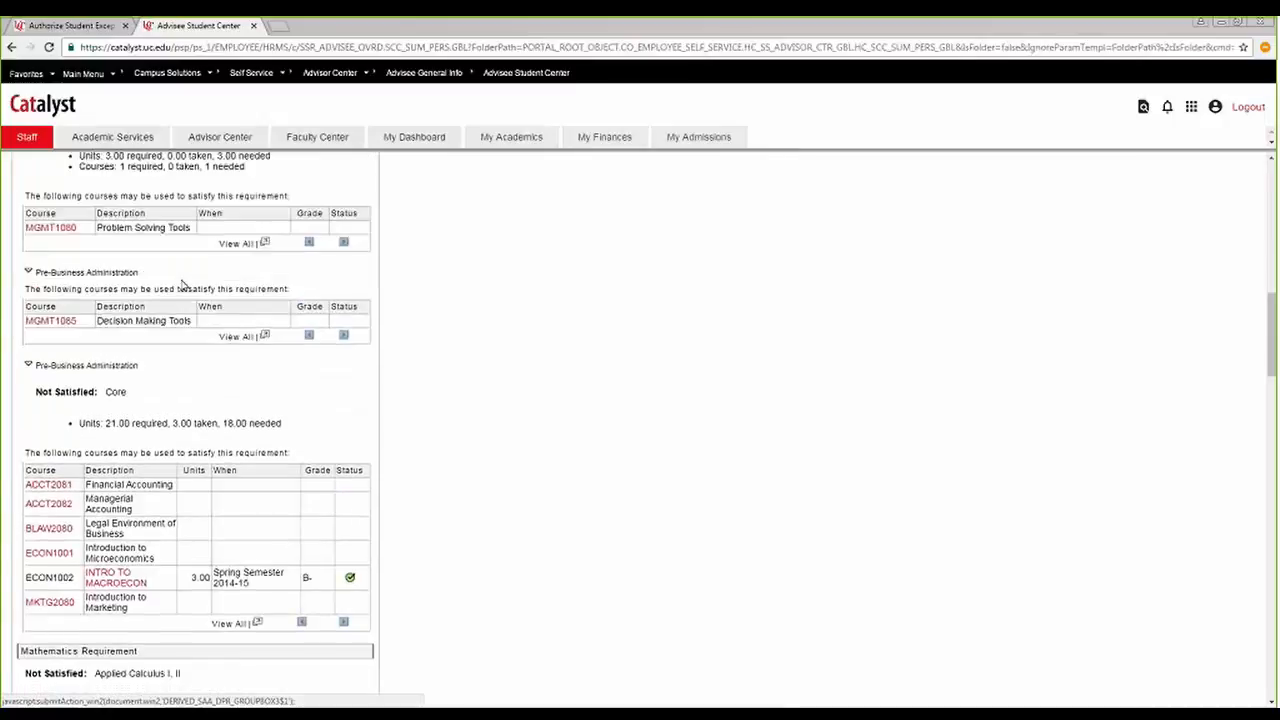
scroll(183, 286, "down", 2)
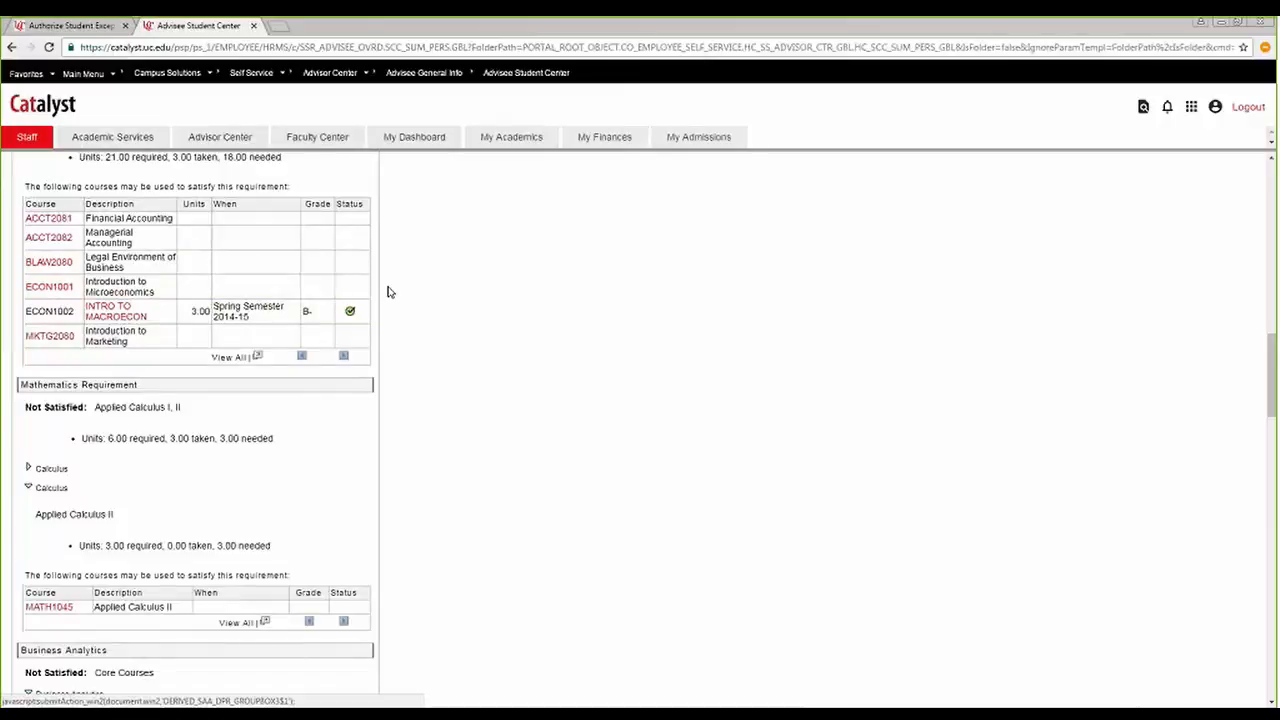
Expand the collapsed Calculus item under the Mathematics Requirement and review the Applied Calculus I and II requirements.
scroll(390, 292, "down", 2)
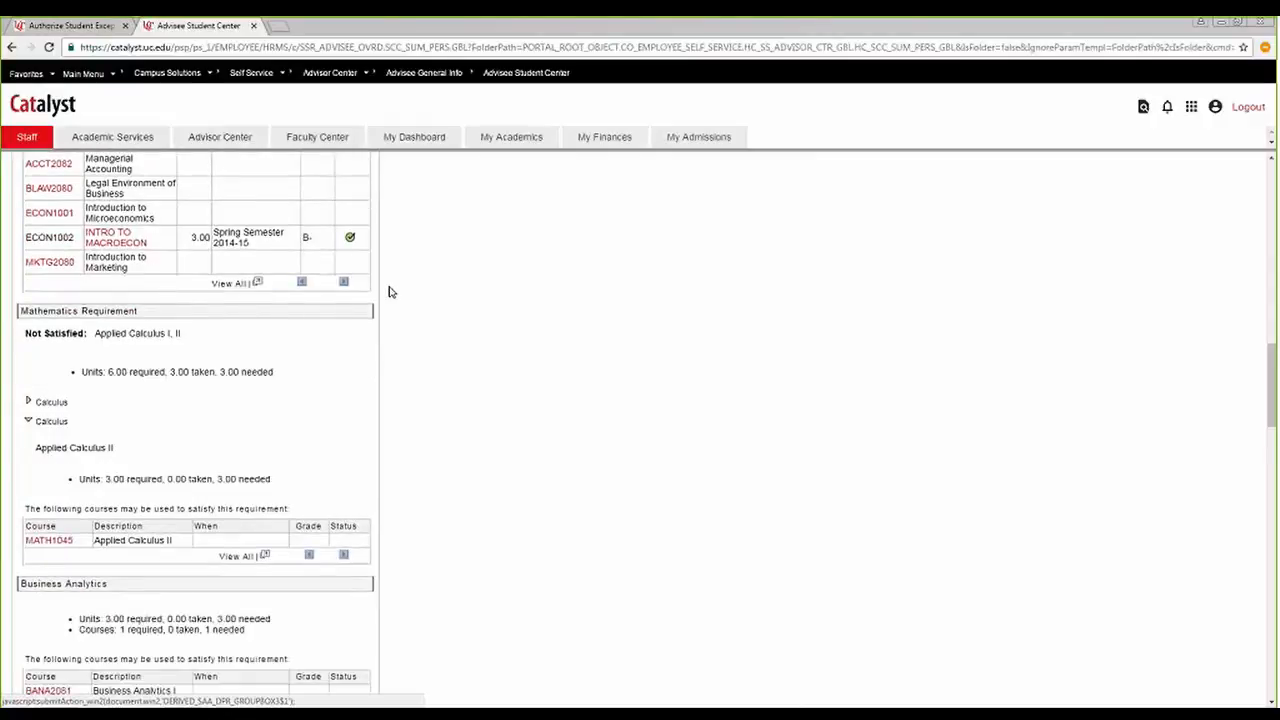
scroll(390, 292, "down", 3)
left_click(28, 268)
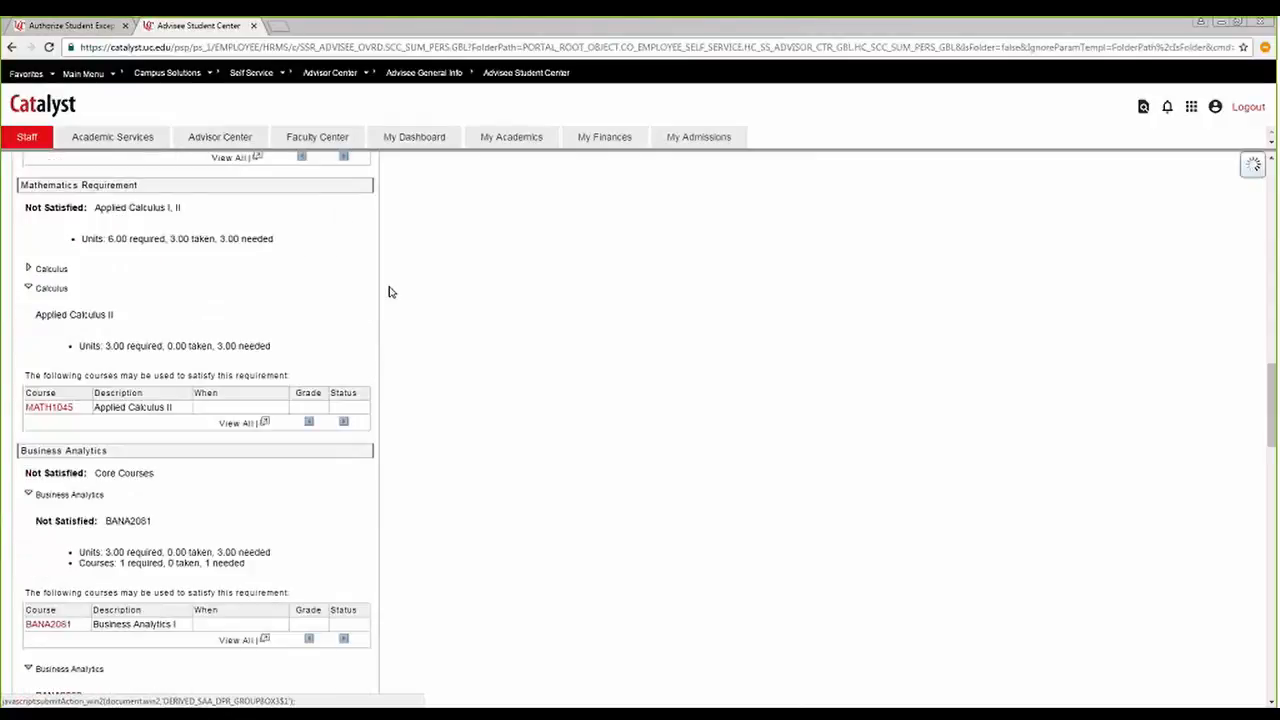
scroll(175, 262, "down", 1)
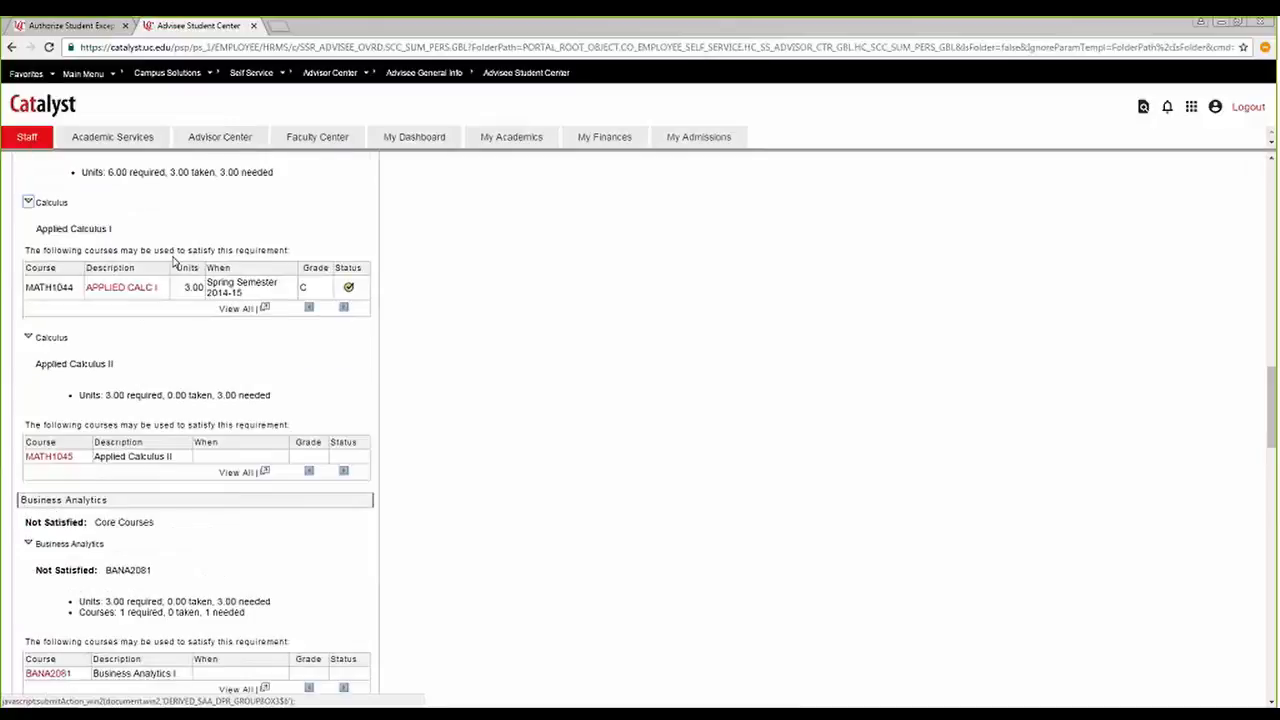
scroll(272, 258, "down", 2)
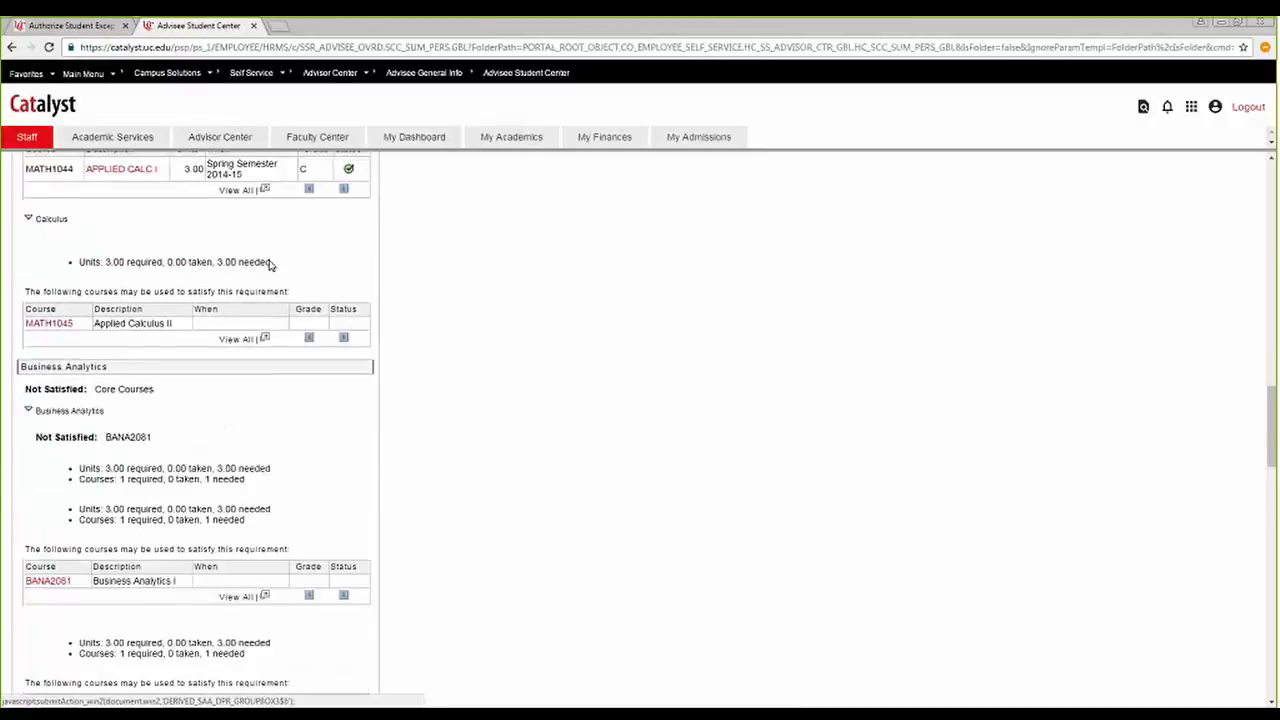
scroll(269, 270, "up", 2)
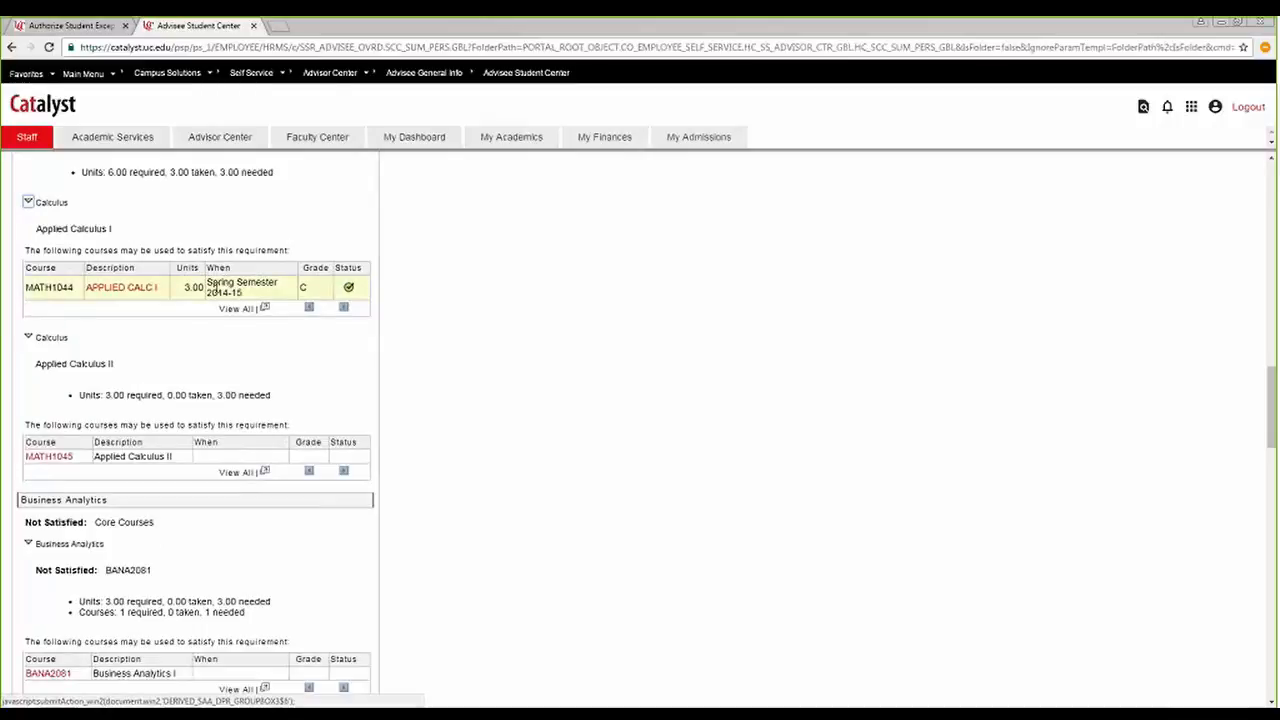
scroll(249, 322, "down", 3)
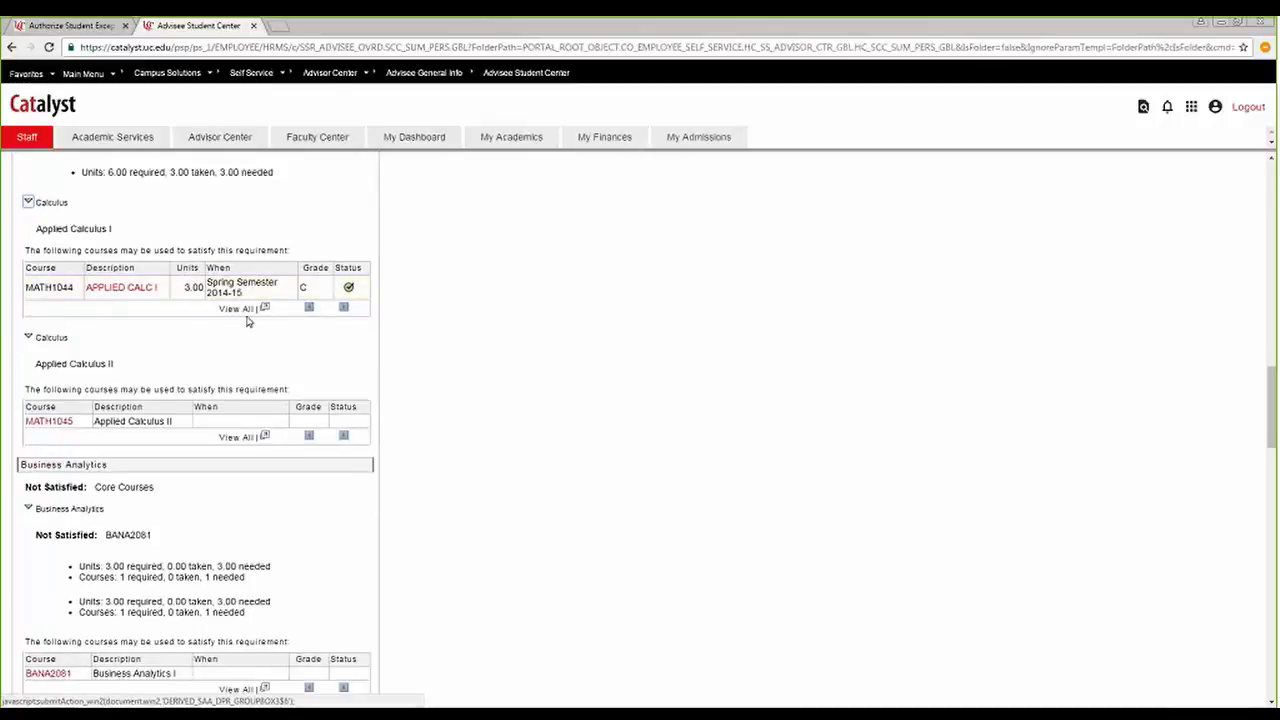
Expand Spanish under the Foreign Language requirement and check the courses used to satisfy it.
scroll(249, 322, "down", 5)
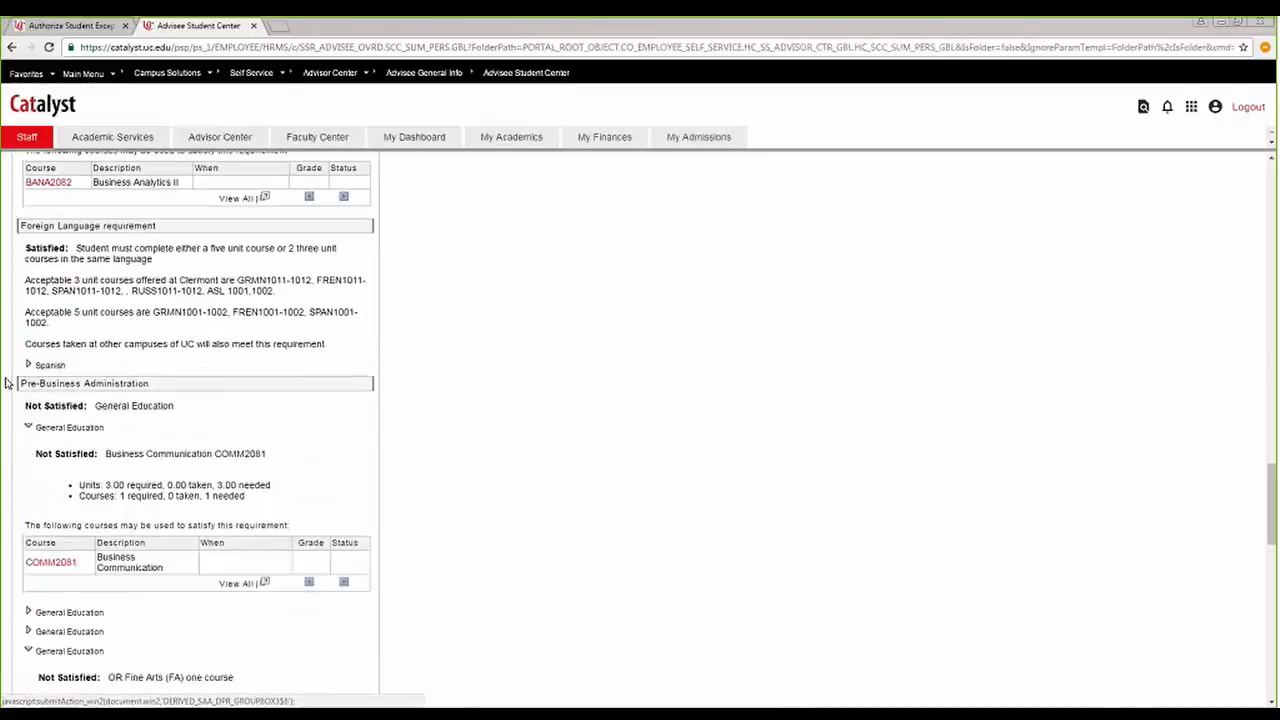
left_click(28, 365)
scroll(200, 360, "down", 1)
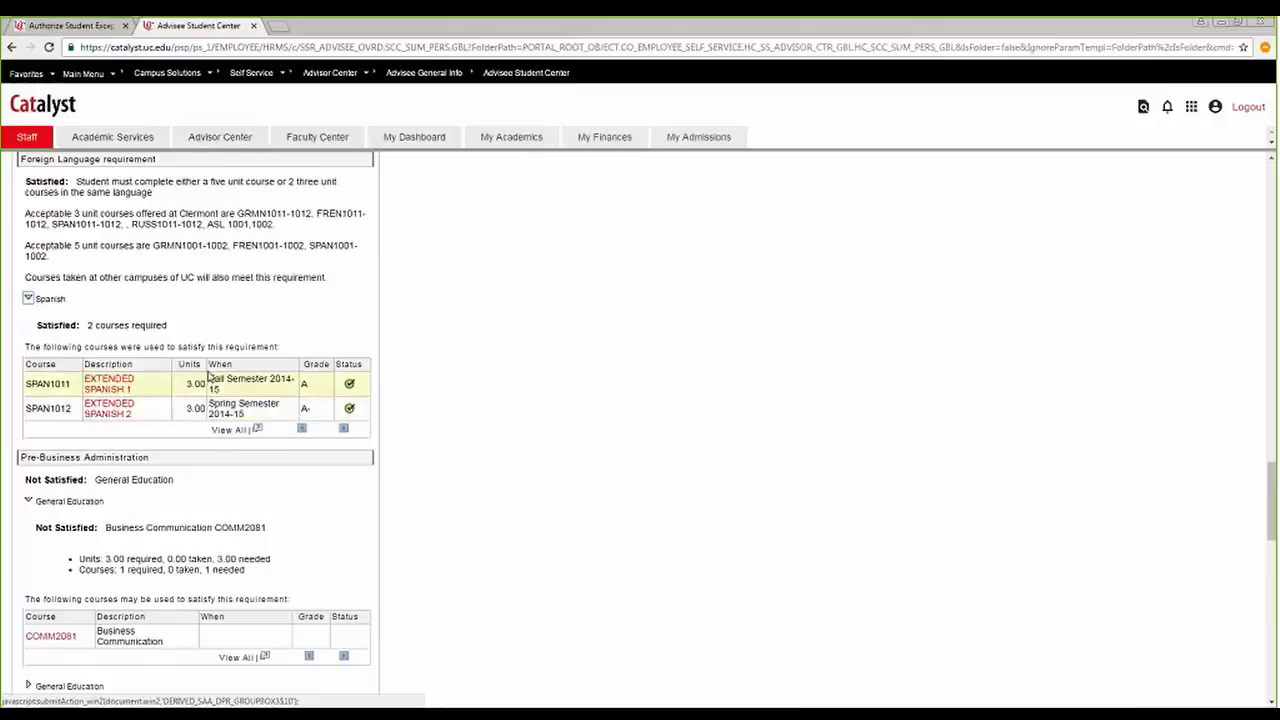
Expand the two collapsed General Education items under Pre-Business Administration and check the courses applied to them.
scroll(260, 407, "down", 3)
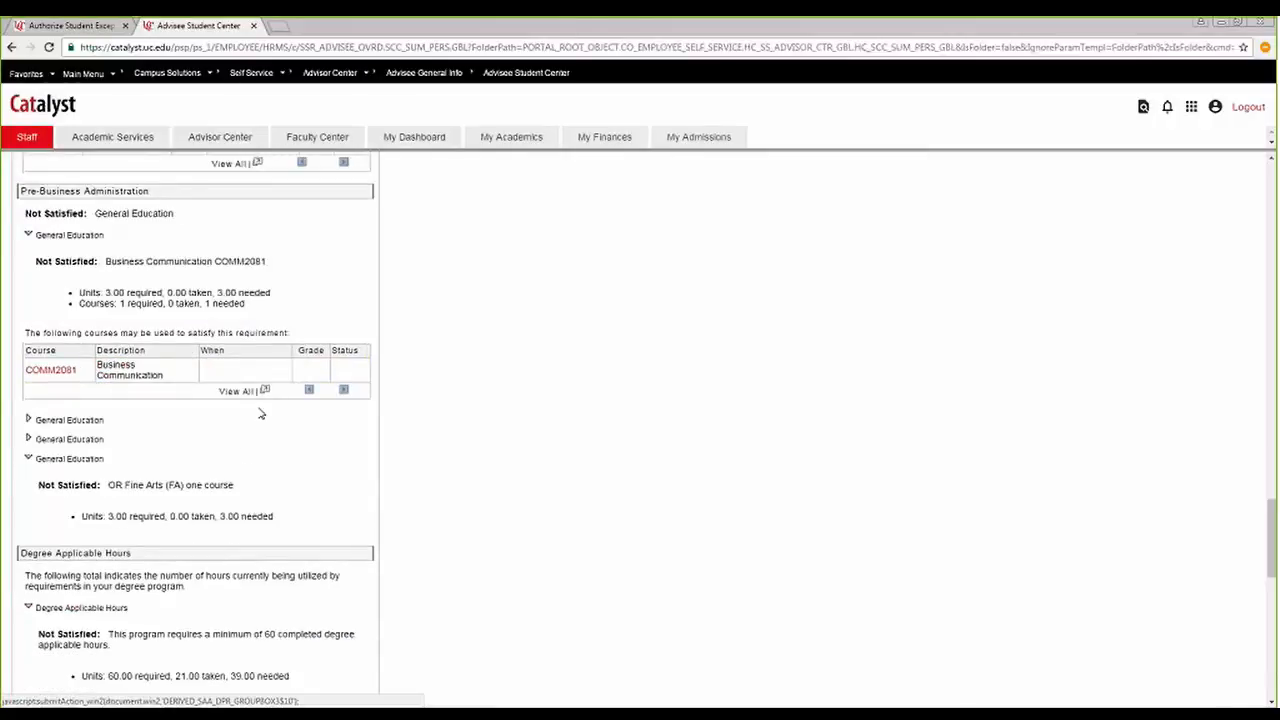
scroll(260, 413, "down", 1)
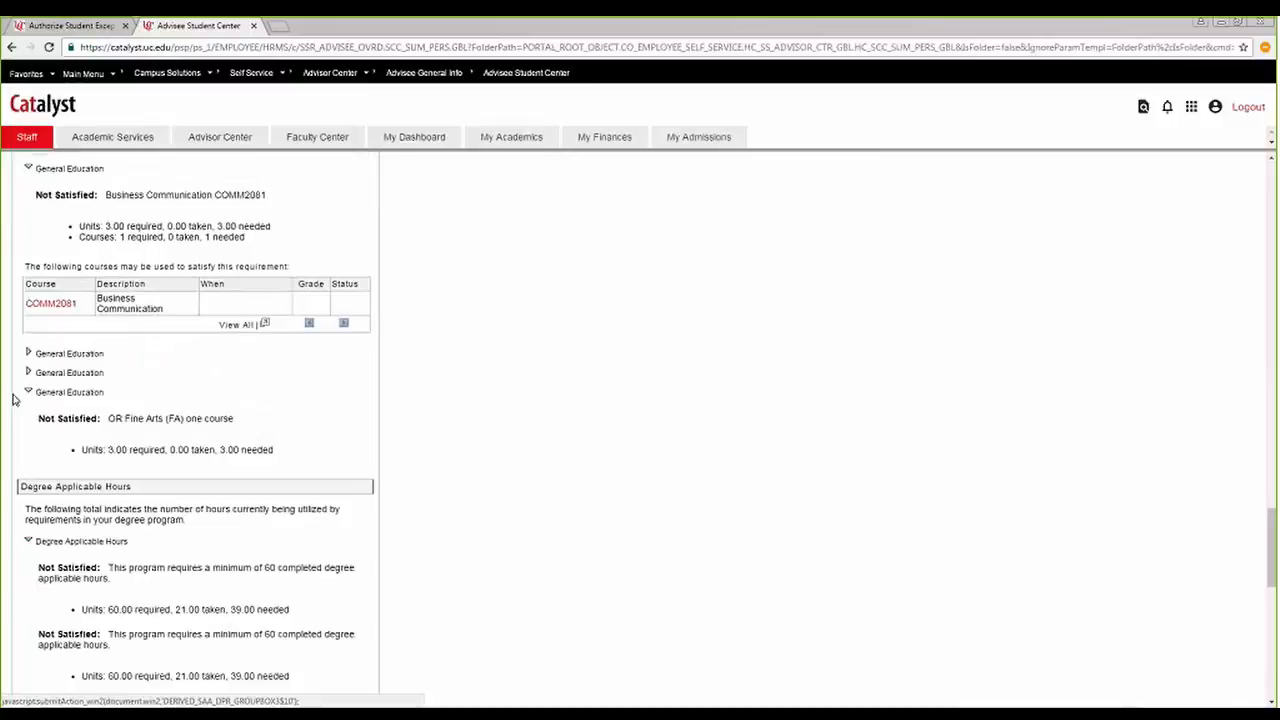
left_click(28, 353)
scroll(137, 366, "down", 2)
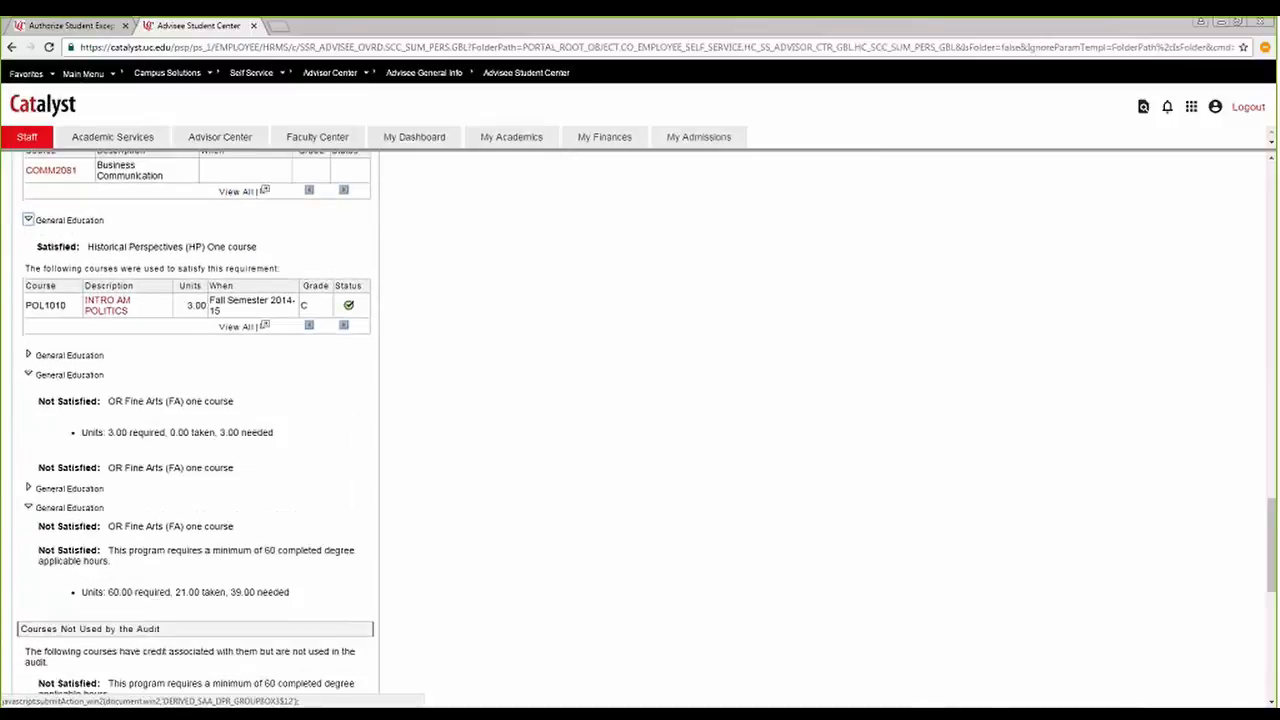
left_click(28, 355)
scroll(119, 358, "down", 1)
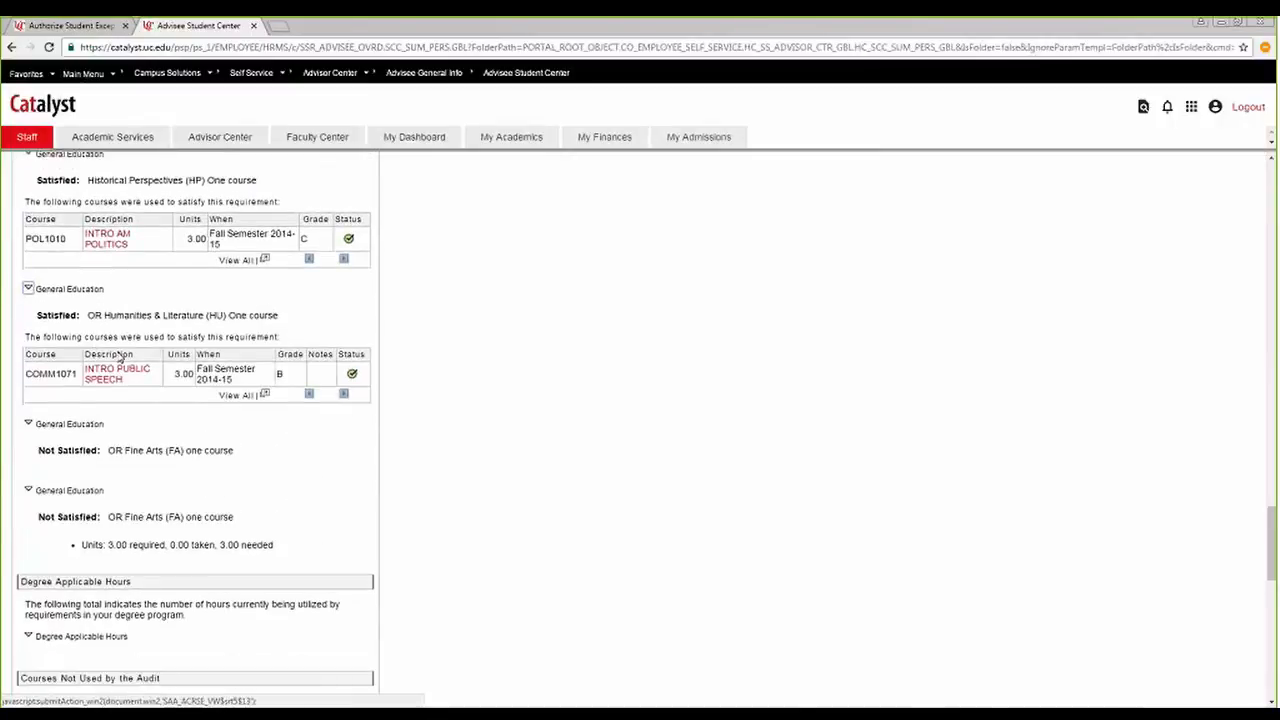
scroll(118, 358, "down", 3)
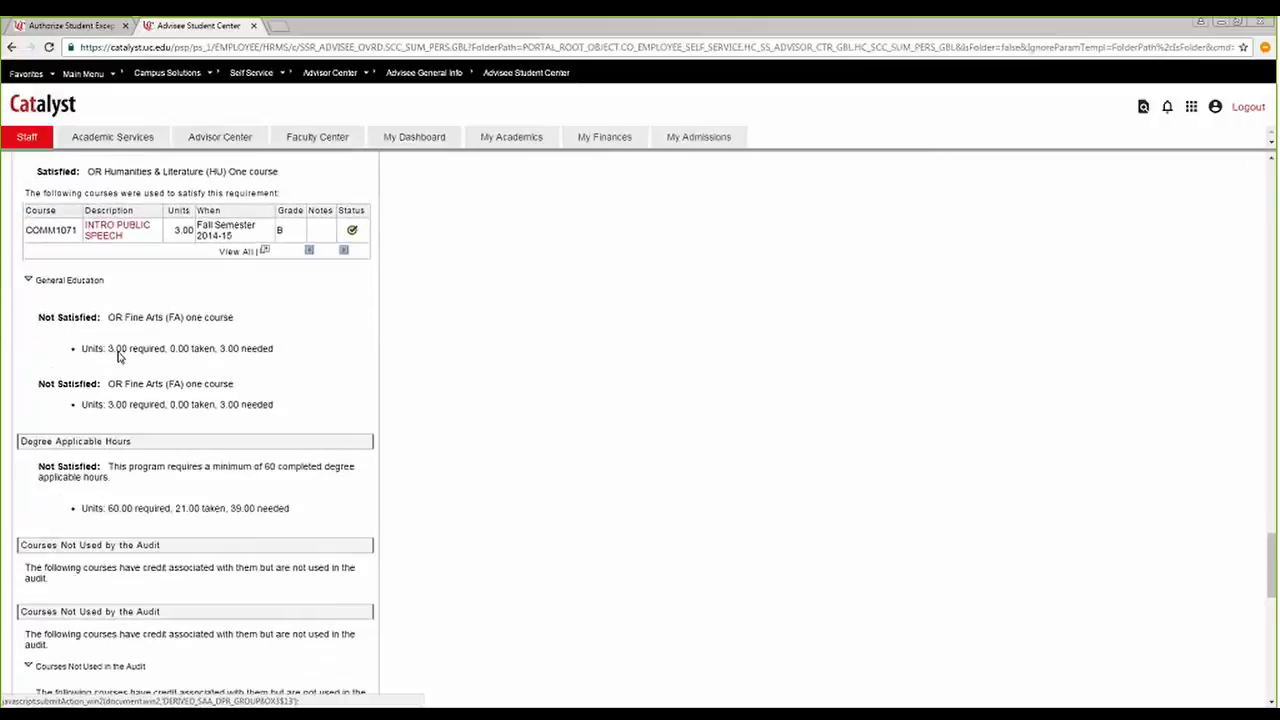
scroll(119, 355, "up", 3)
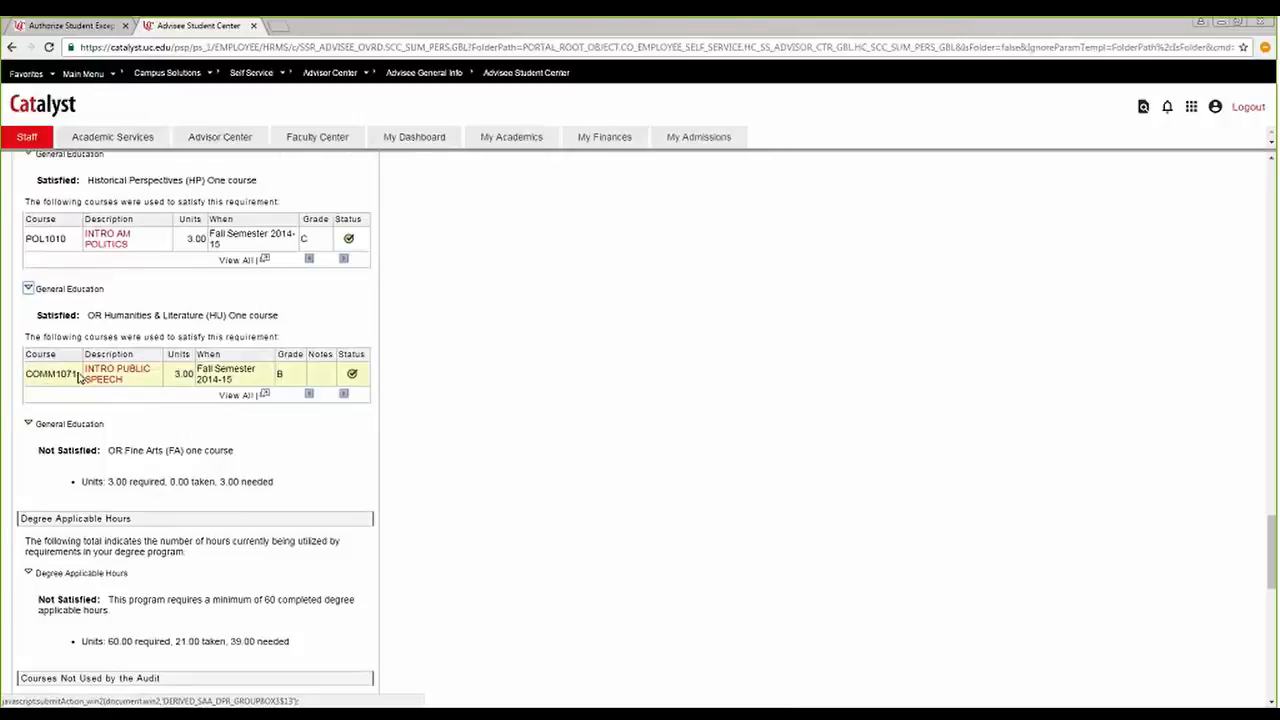
Examine the Degree Applicable Hours, Courses Not Used by the Audit and Total College Level Hours sections.
scroll(70, 376, "down", 3)
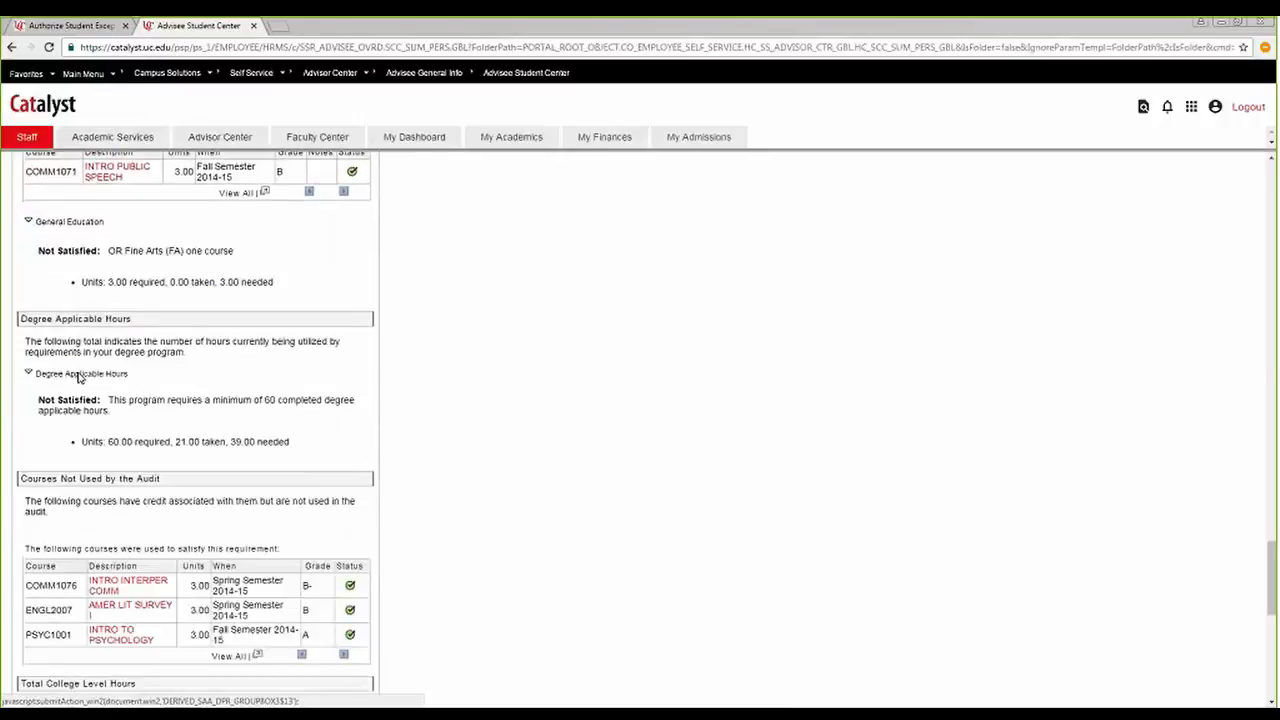
scroll(78, 375, "down", 3)
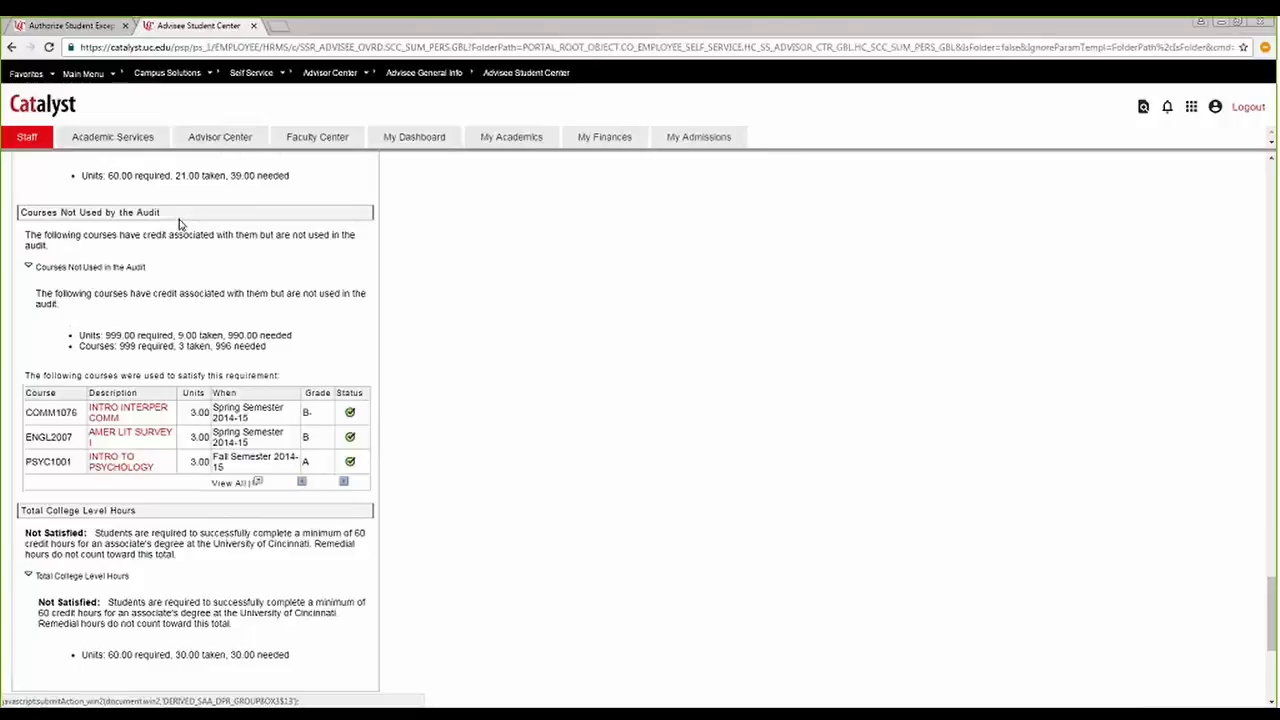
scroll(180, 224, "down", 3)
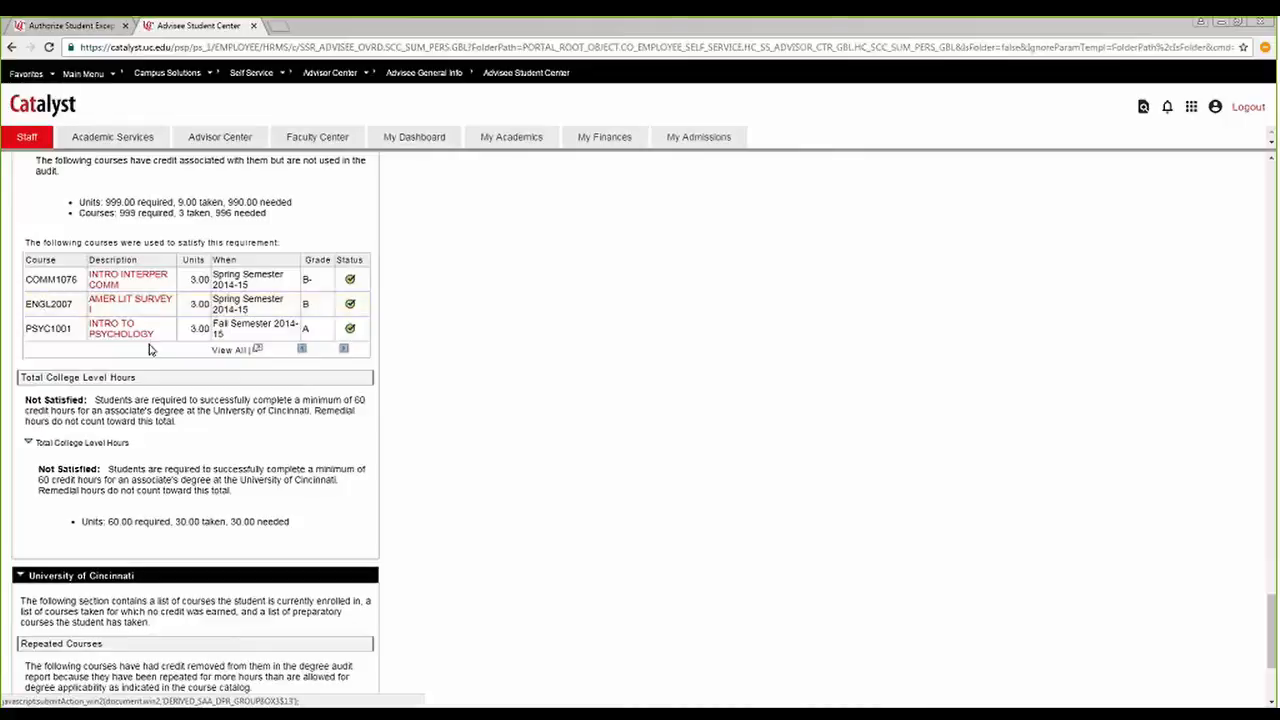
scroll(150, 348, "up", 1)
scroll(150, 348, "up", 3)
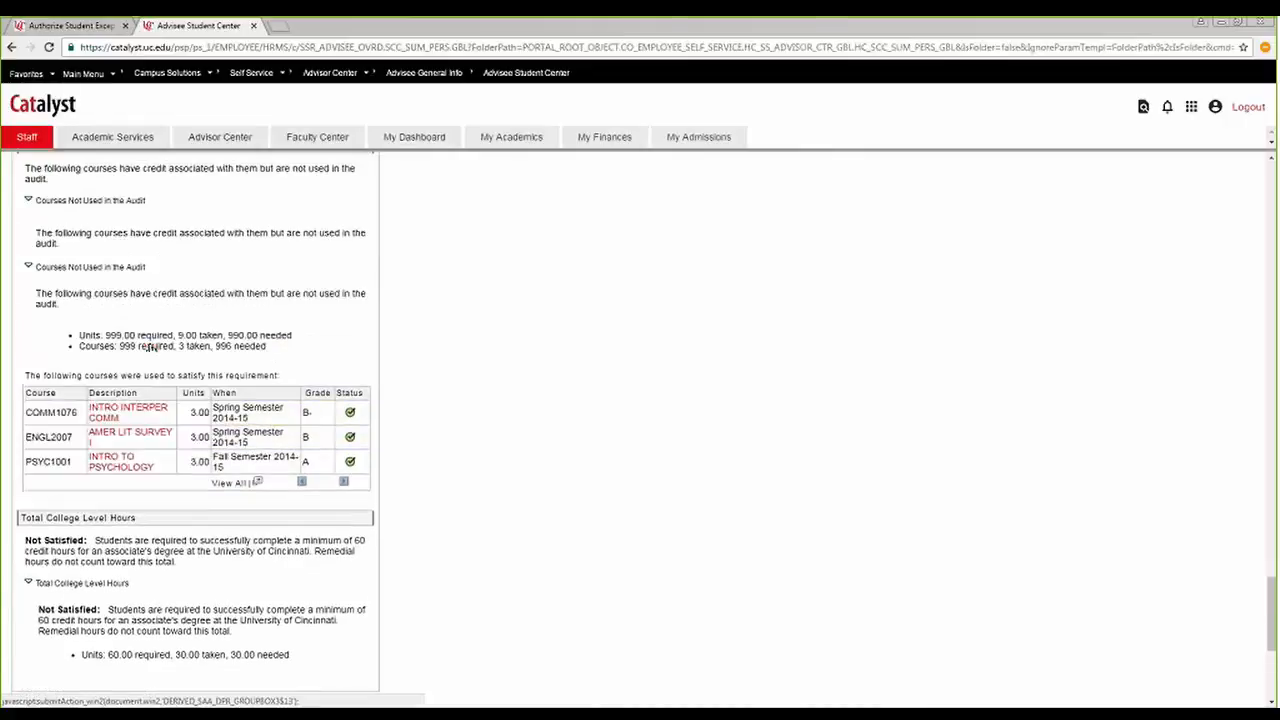
scroll(150, 348, "down", 2)
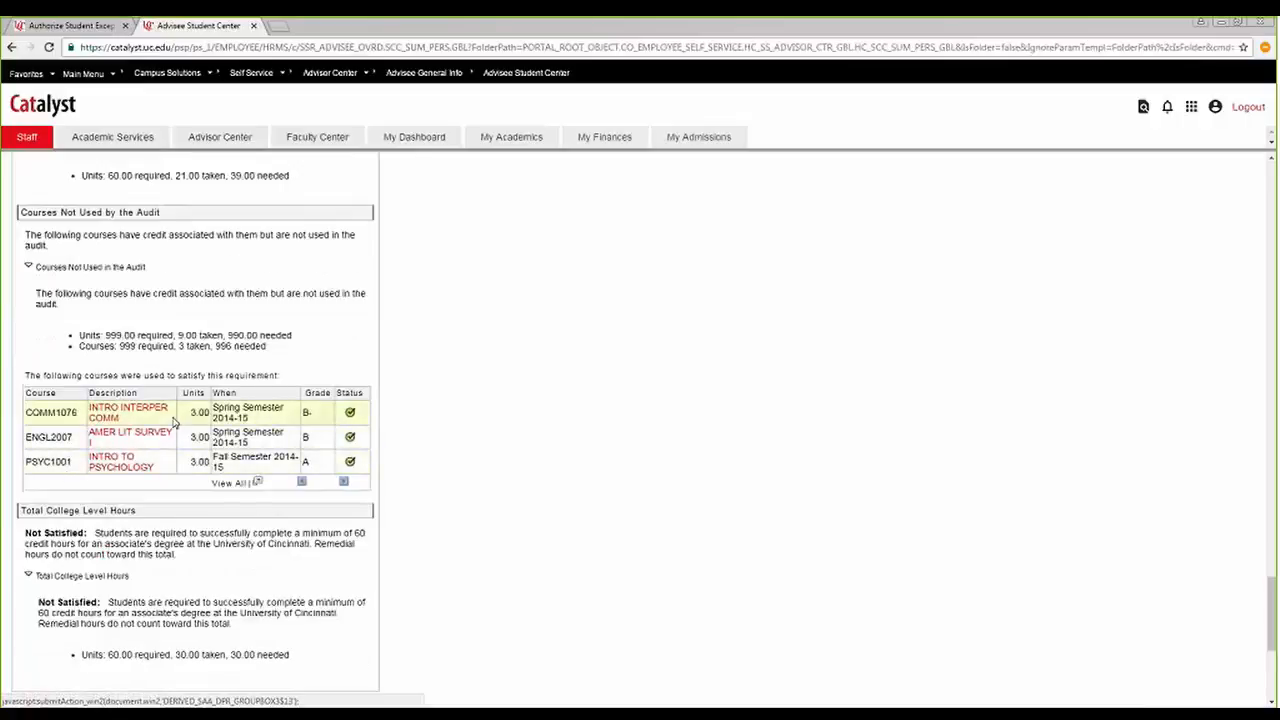
Compare the General Education requirements with the courses listed under Courses Not Used by the Audit.
scroll(172, 421, "up", 3)
scroll(172, 421, "up", 4)
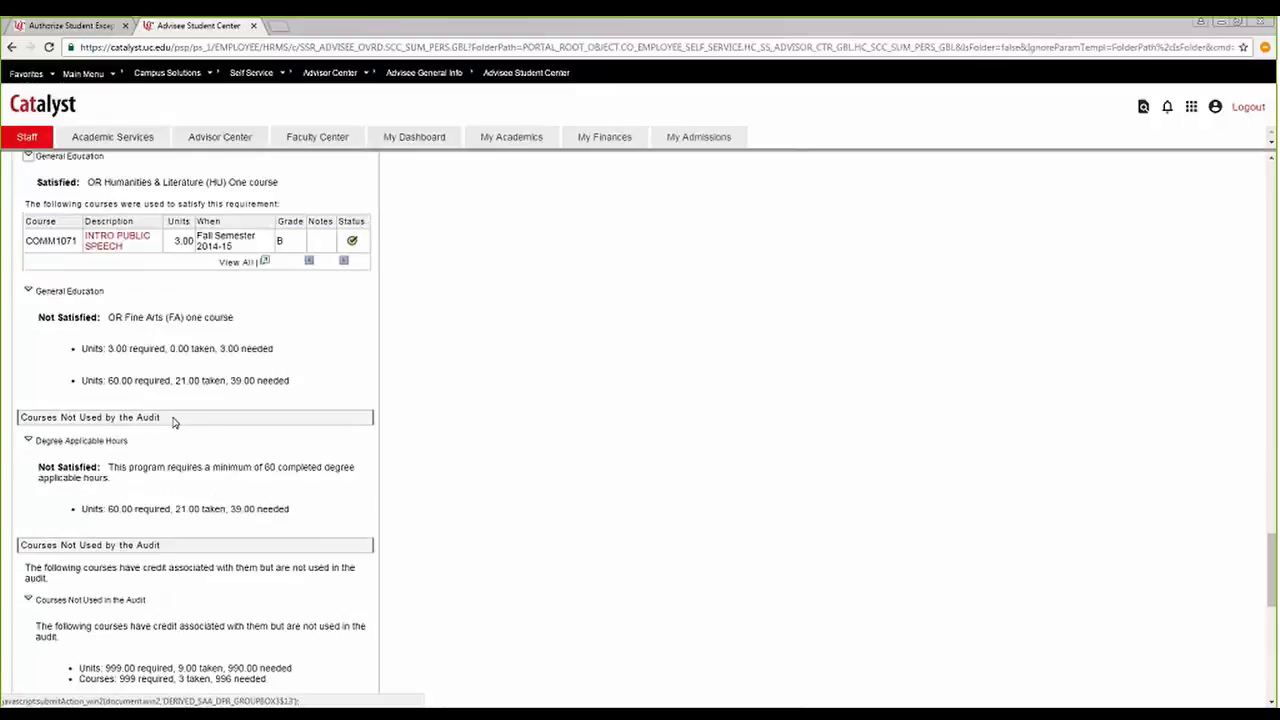
scroll(172, 421, "up", 2)
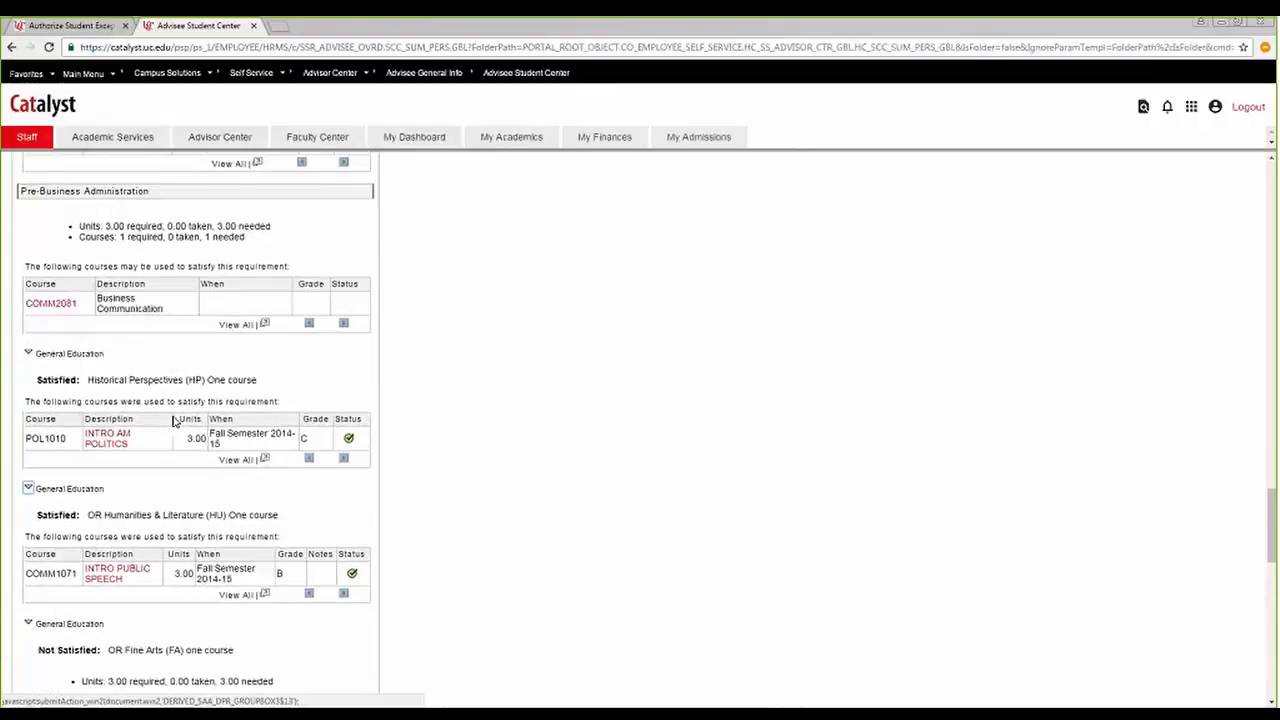
scroll(151, 642, "up", 1)
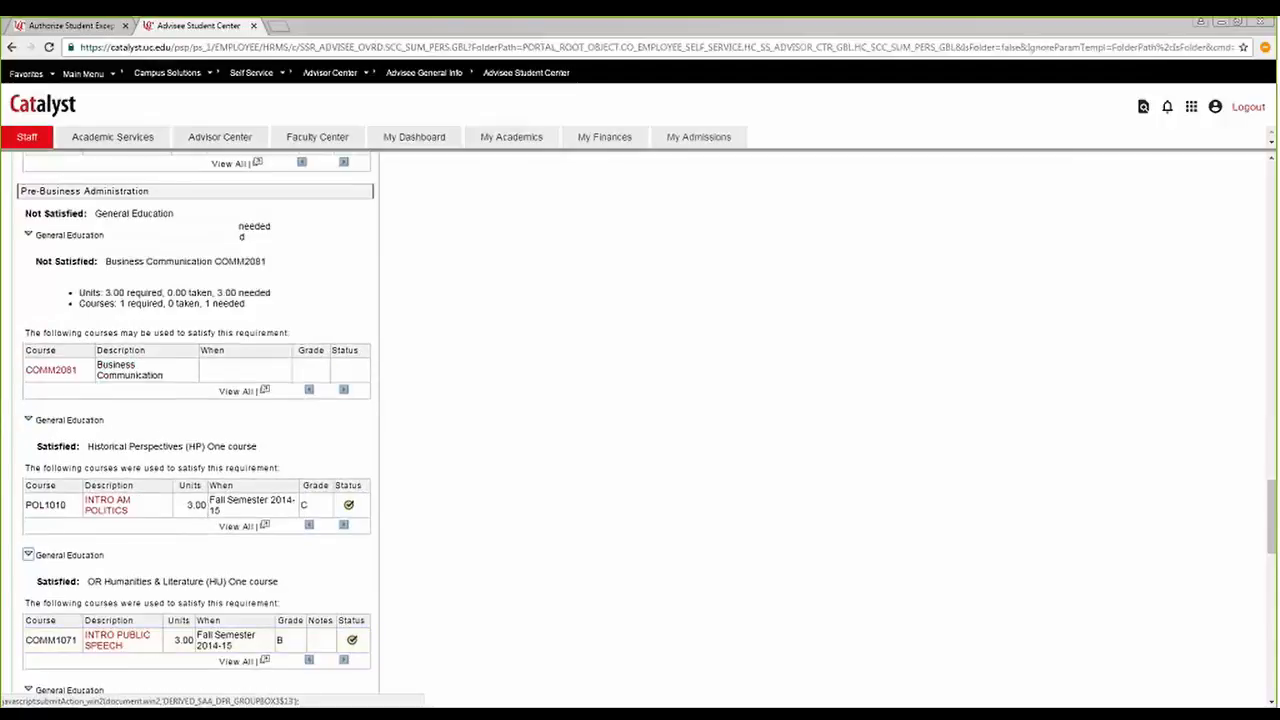
scroll(120, 494, "down", 2)
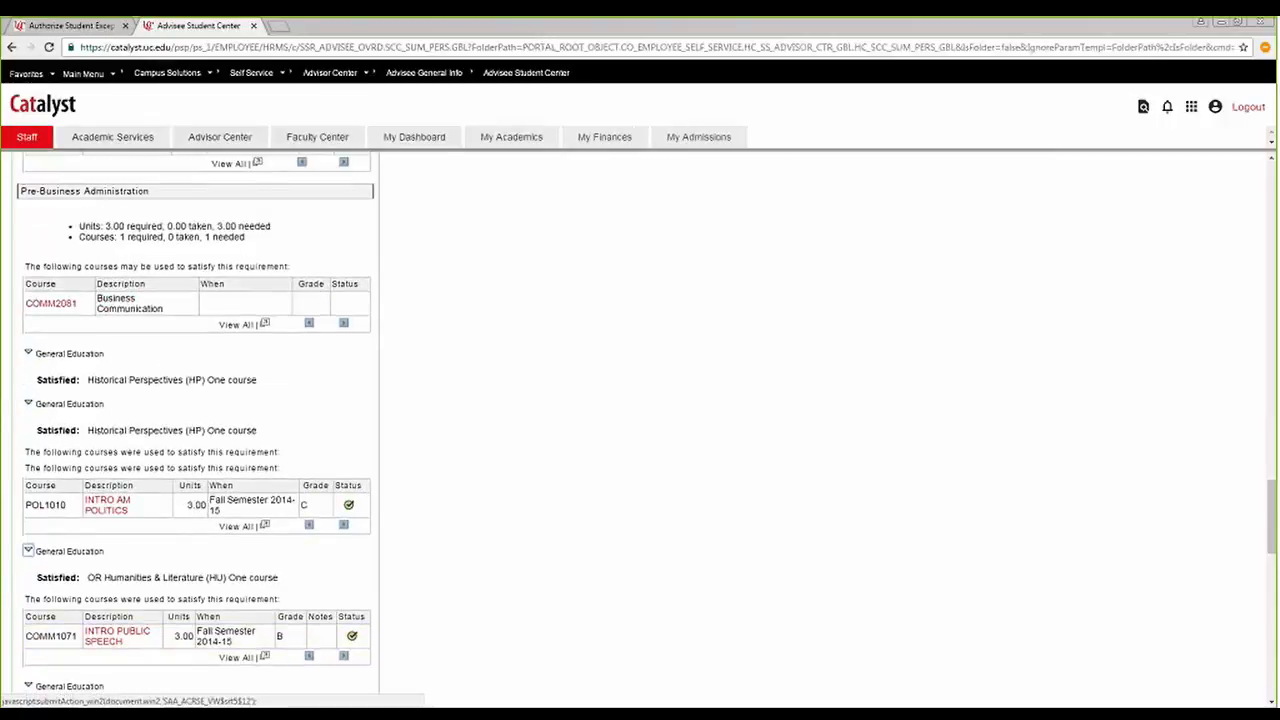
scroll(120, 494, "down", 5)
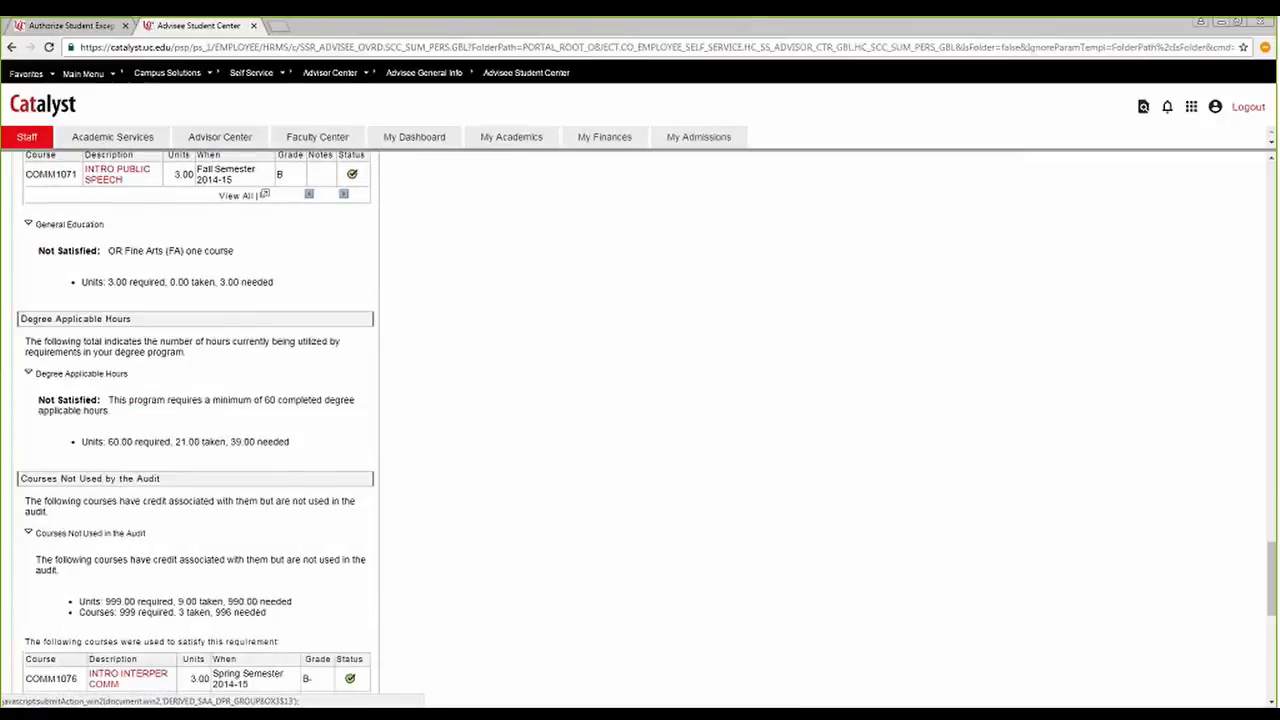
Re-examine the Business Communication, Historical Perspectives, Humanities & Literature and Fine Arts requirements under General Education.
scroll(129, 264, "up", 5)
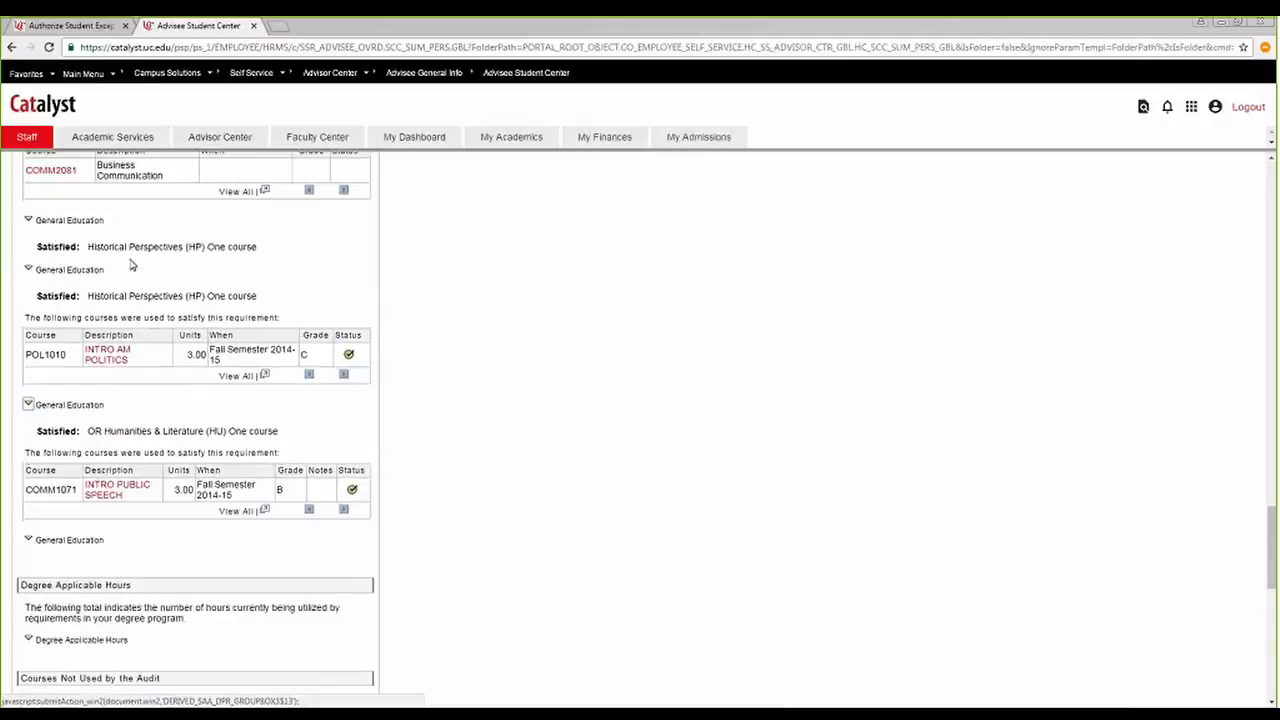
scroll(129, 264, "up", 2)
scroll(115, 302, "down", 2)
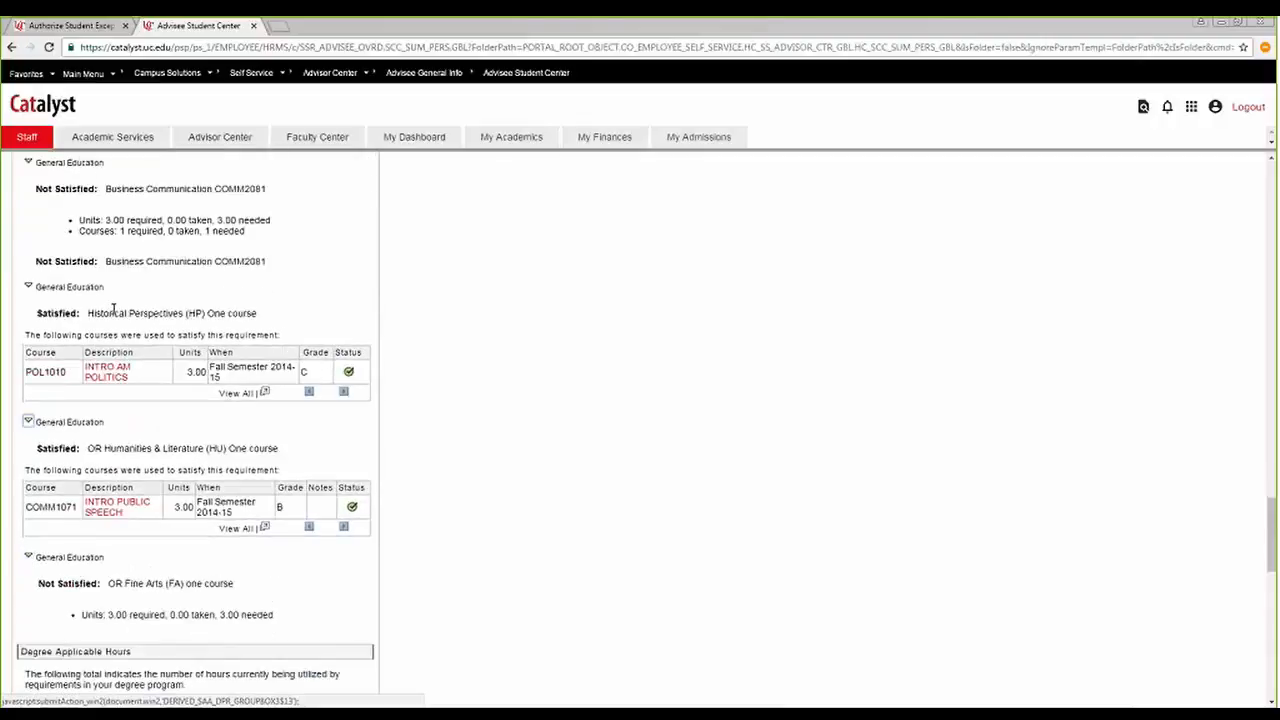
scroll(240, 313, "up", 2)
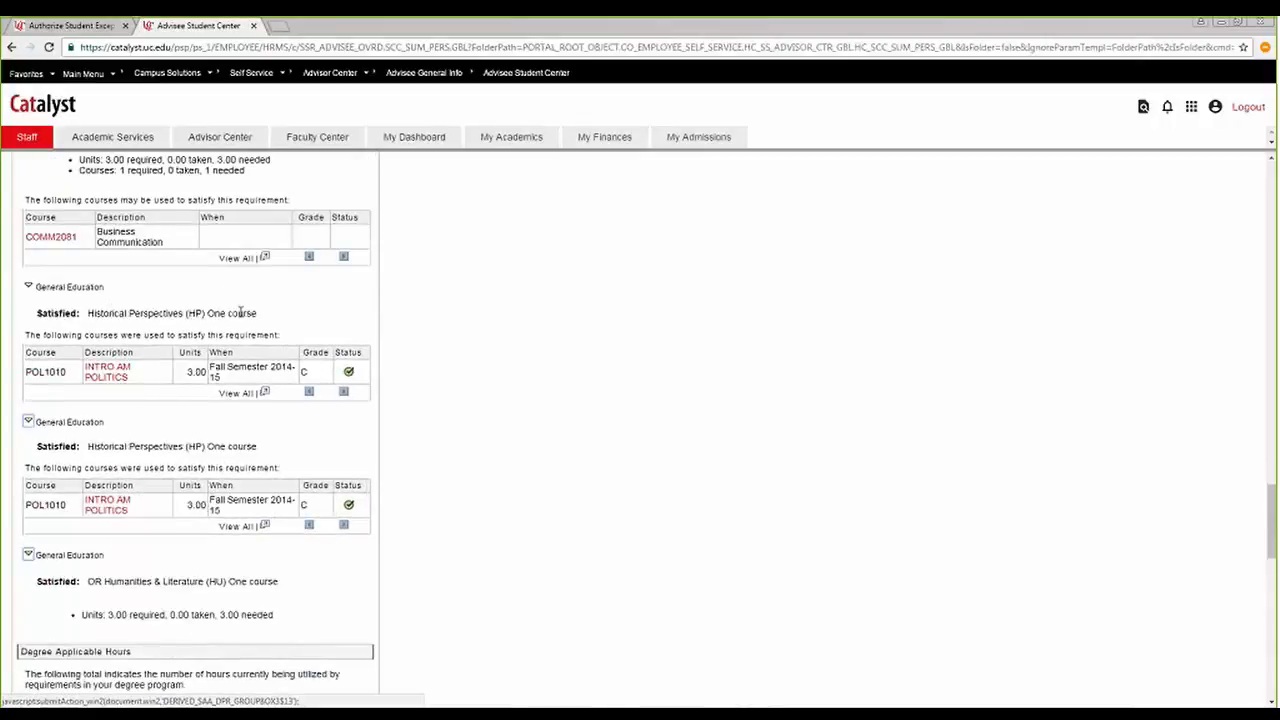
scroll(200, 573, "down", 3)
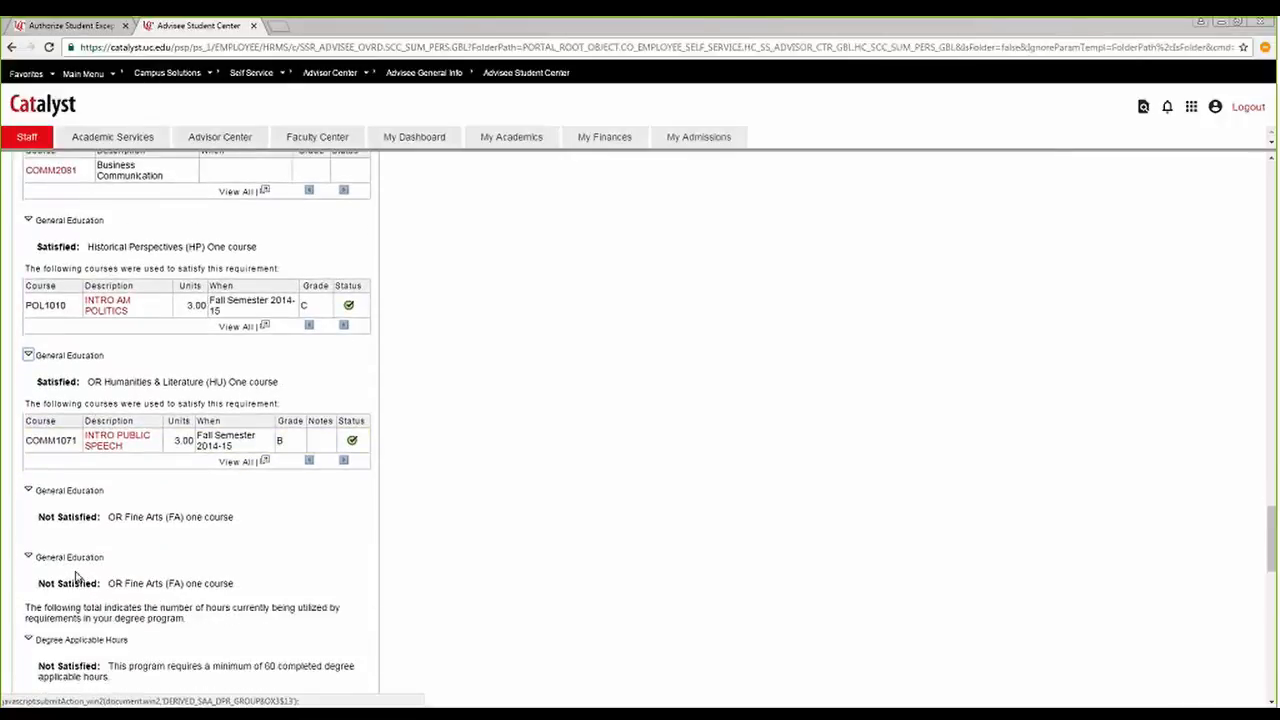
left_click(72, 562)
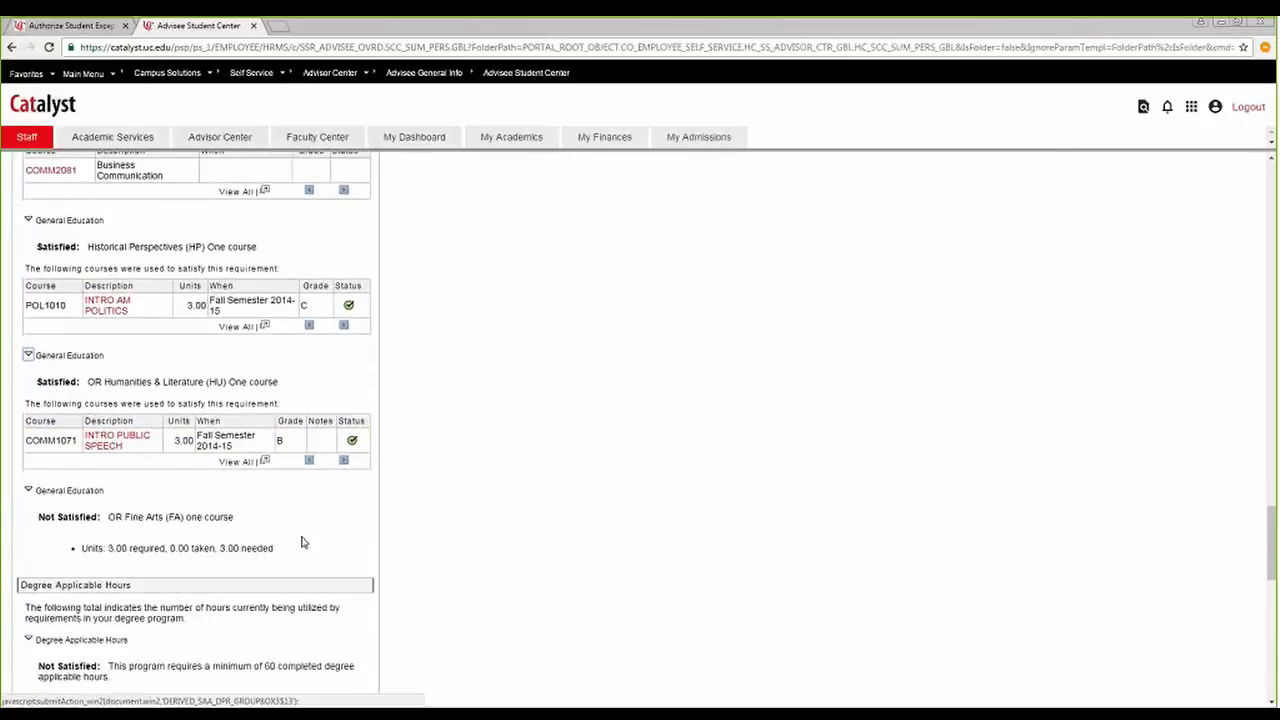
scroll(300, 545, "up", 2)
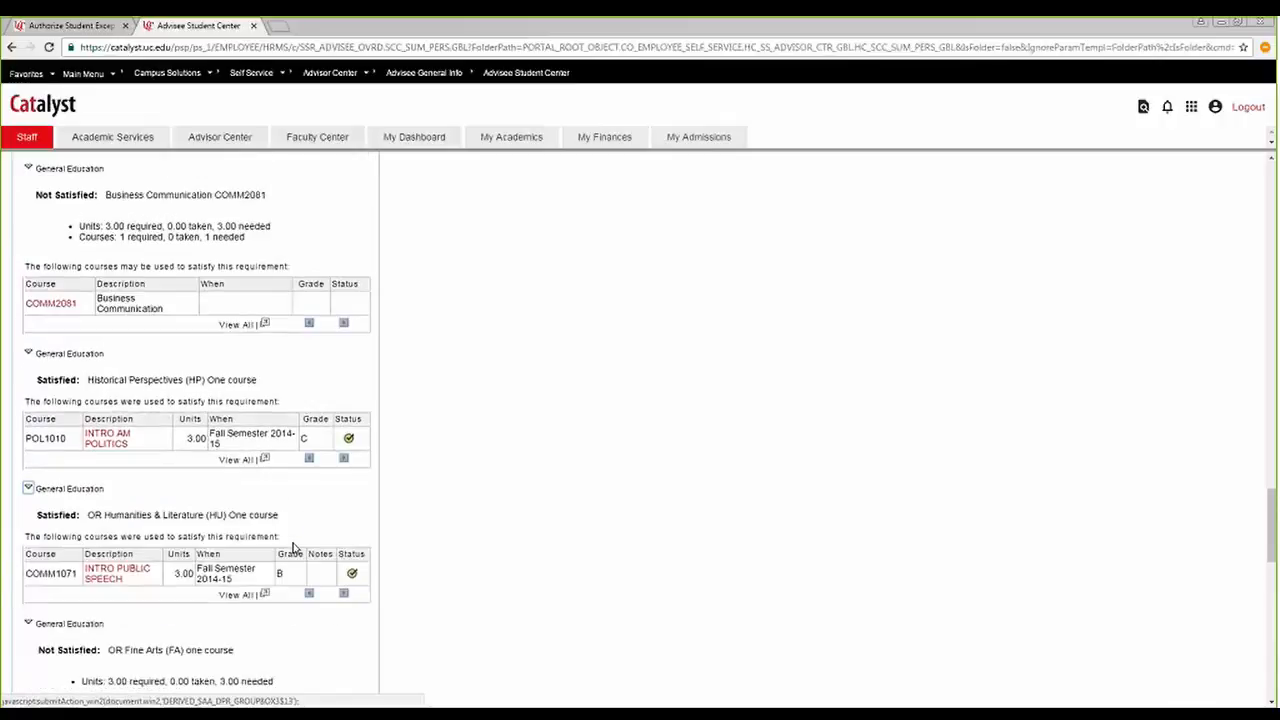
scroll(293, 547, "up", 1)
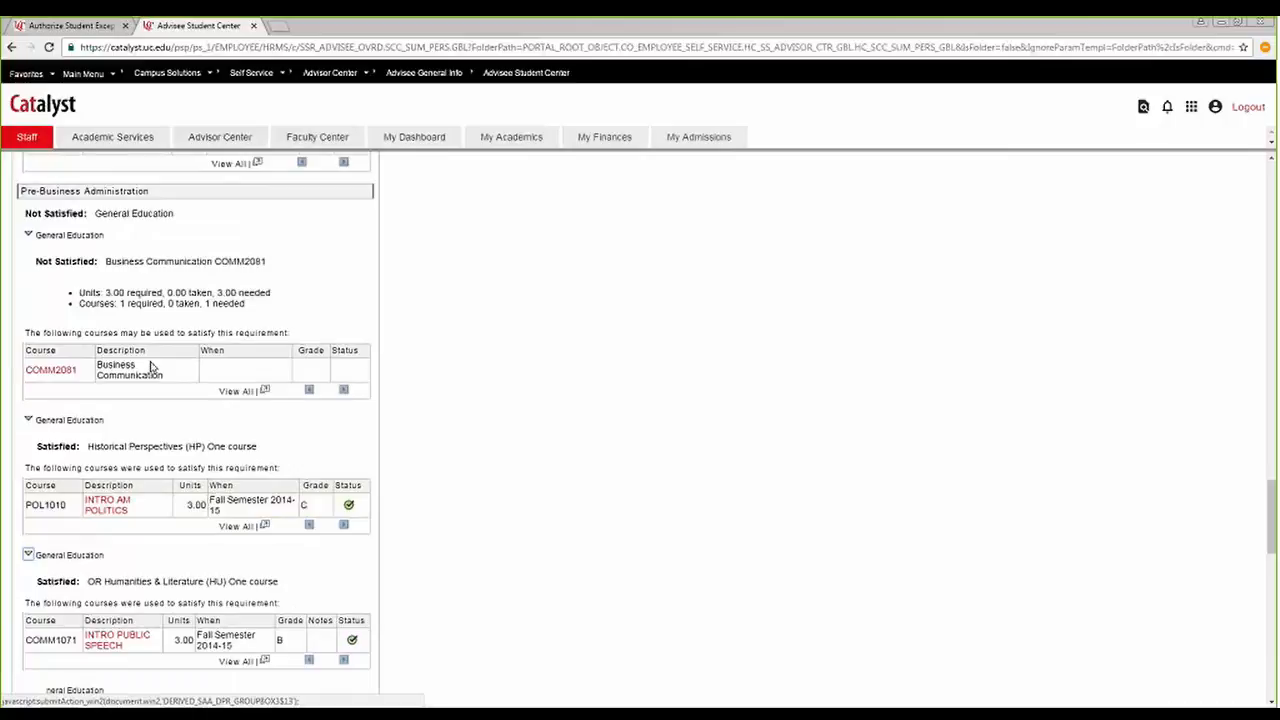
scroll(178, 578, "down", 3)
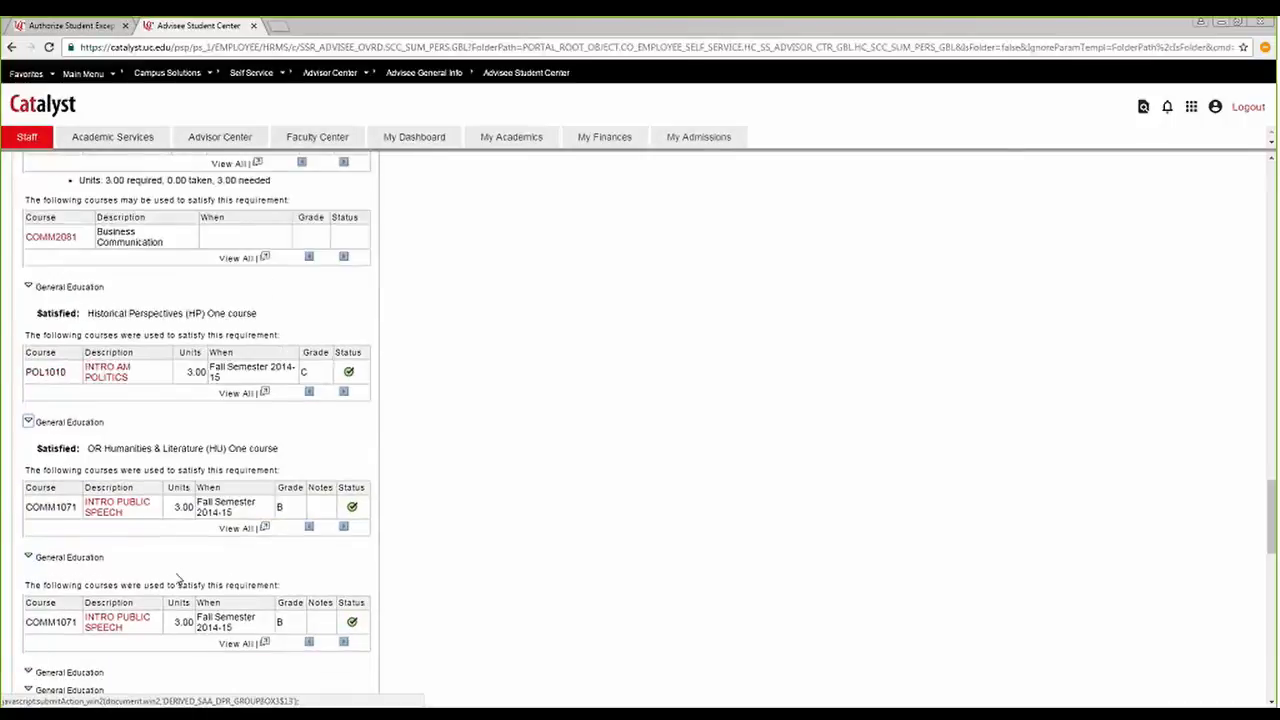
Recheck the unused courses in the audit and start a new advisement override in Authorize Student Exceptions.
scroll(178, 578, "down", 3)
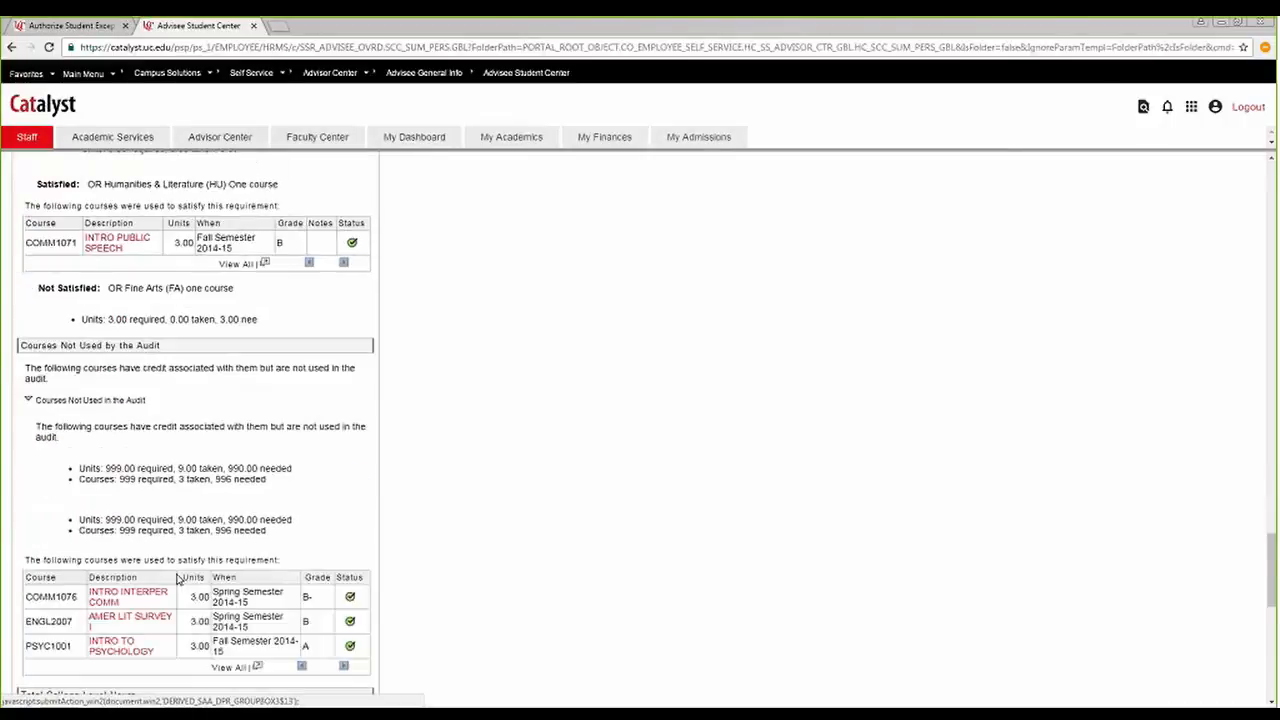
scroll(177, 578, "up", 3)
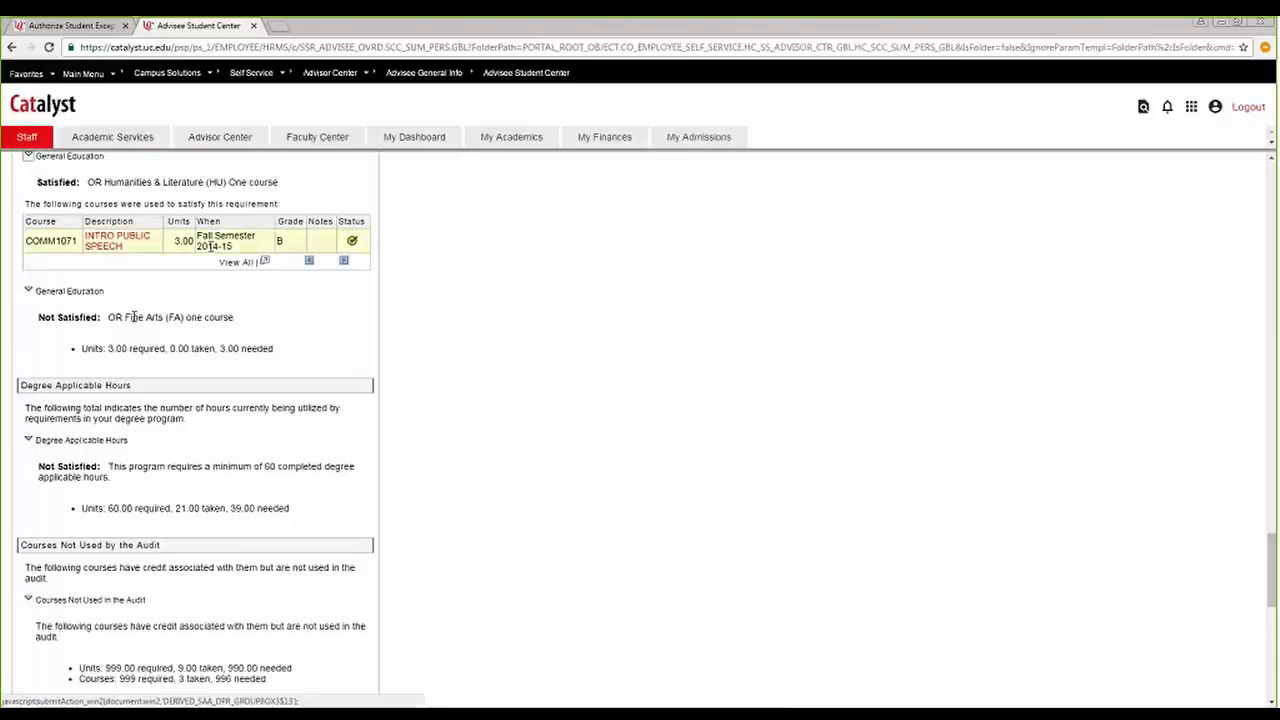
left_click(80, 30)
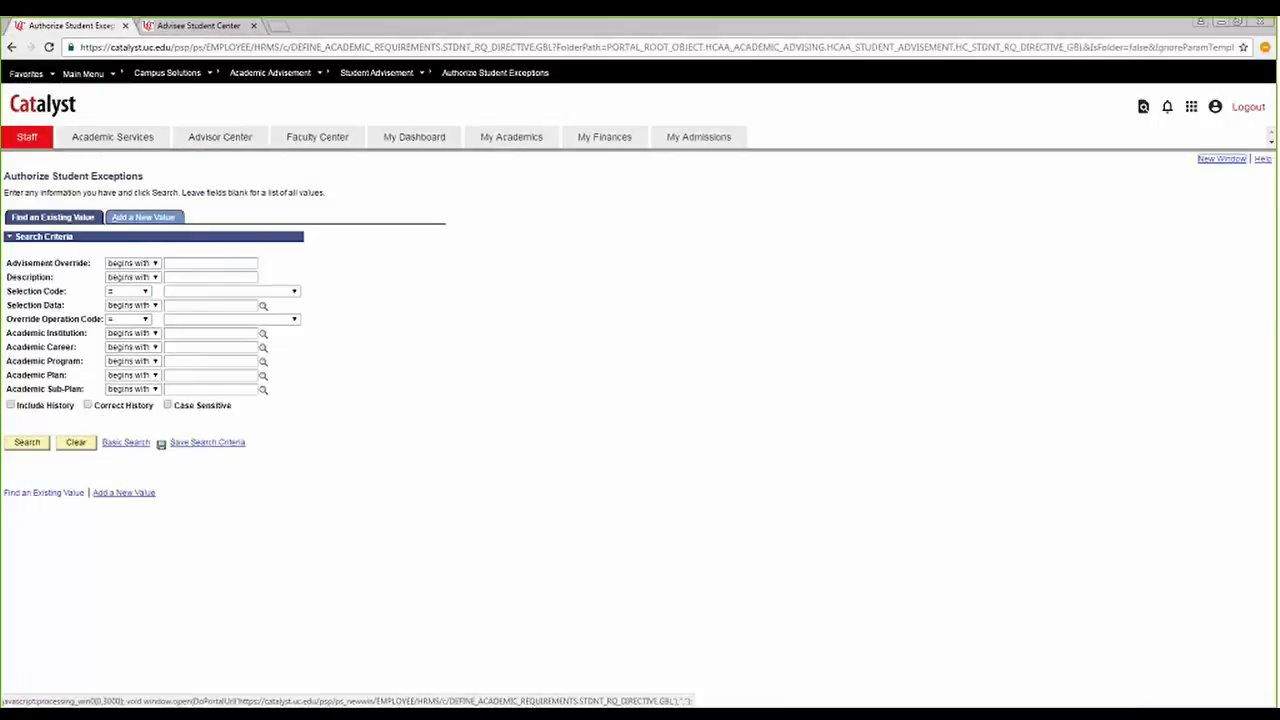
left_click(153, 216)
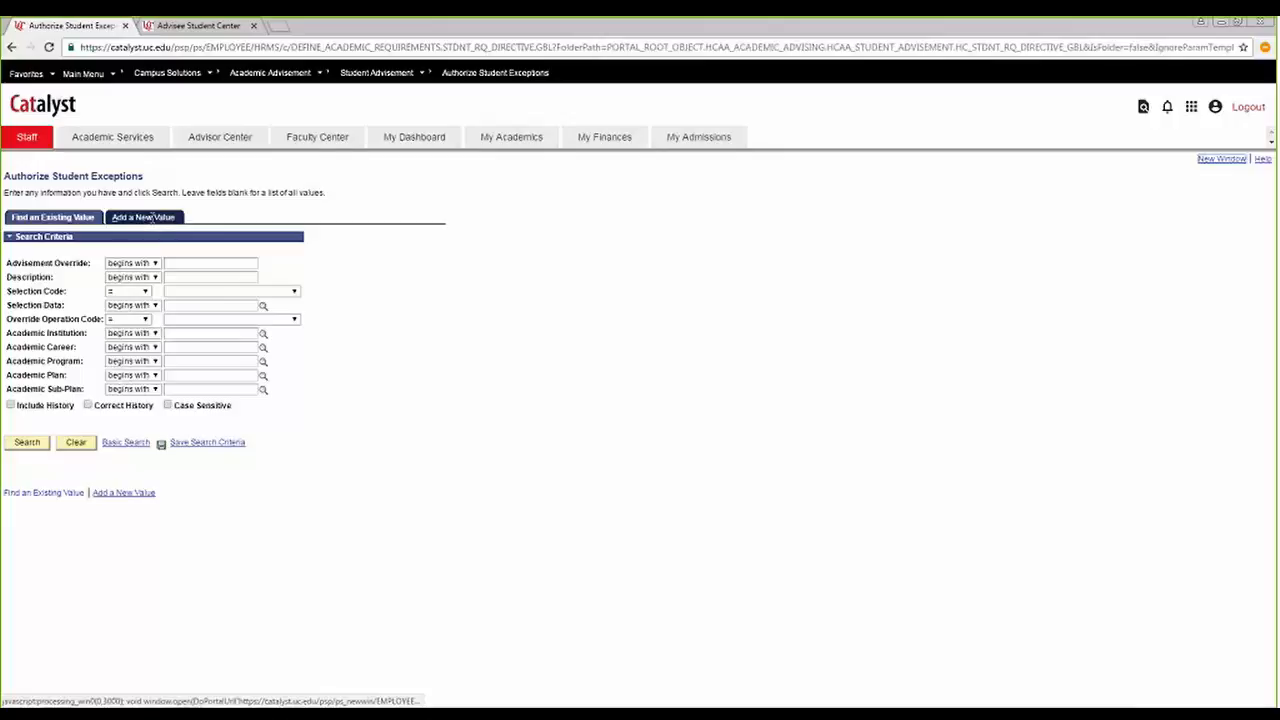
left_click(148, 217)
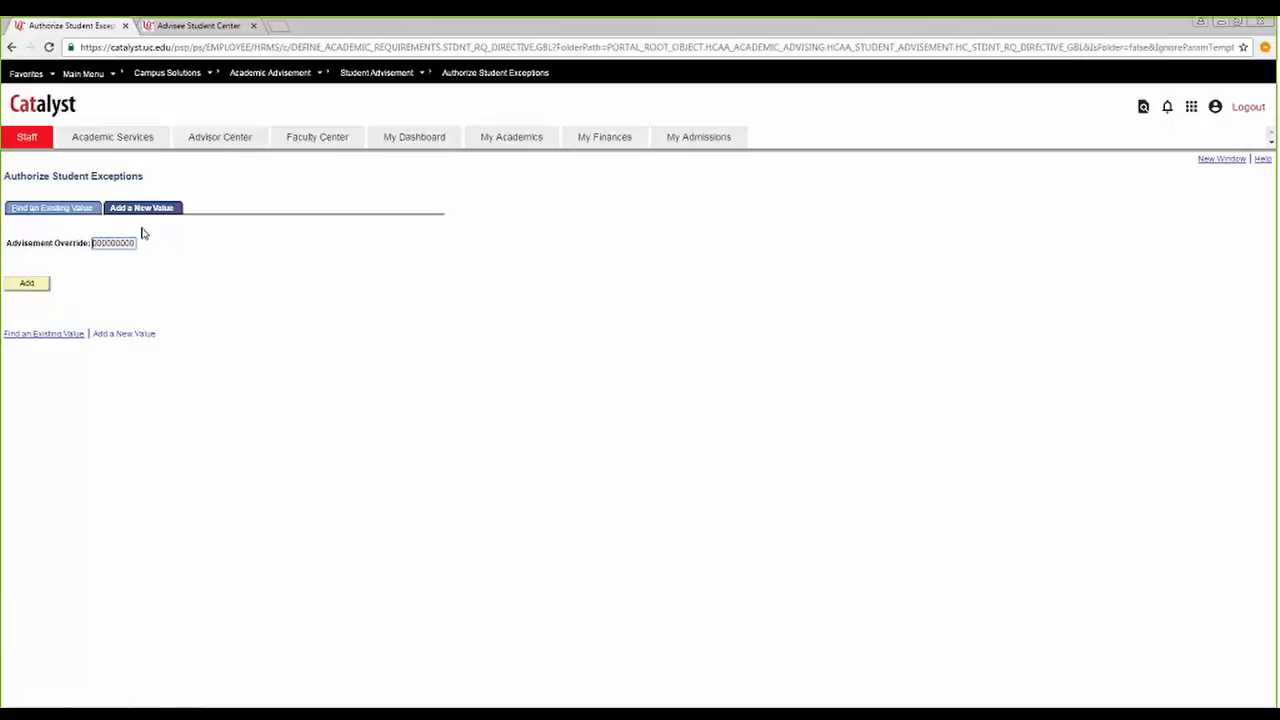
left_click(30, 285)
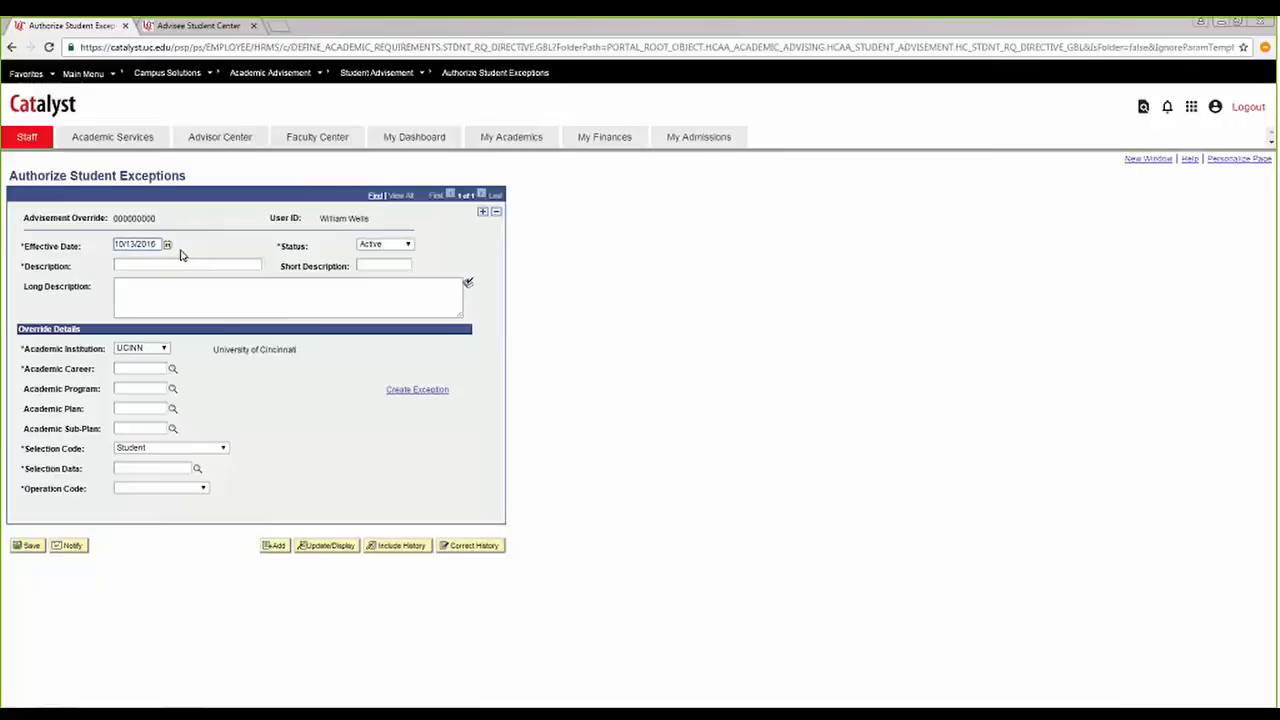
Switch the exception's status to Inactive and back to Active.
left_click(409, 245)
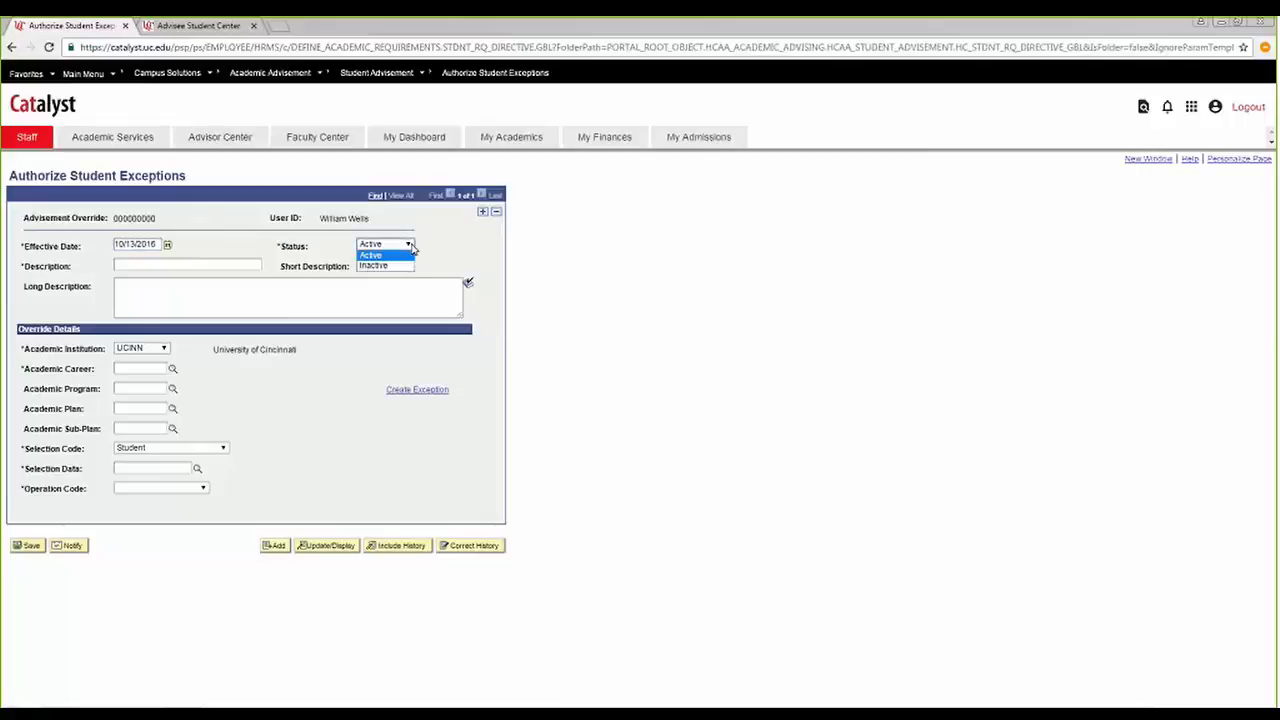
left_click(428, 243)
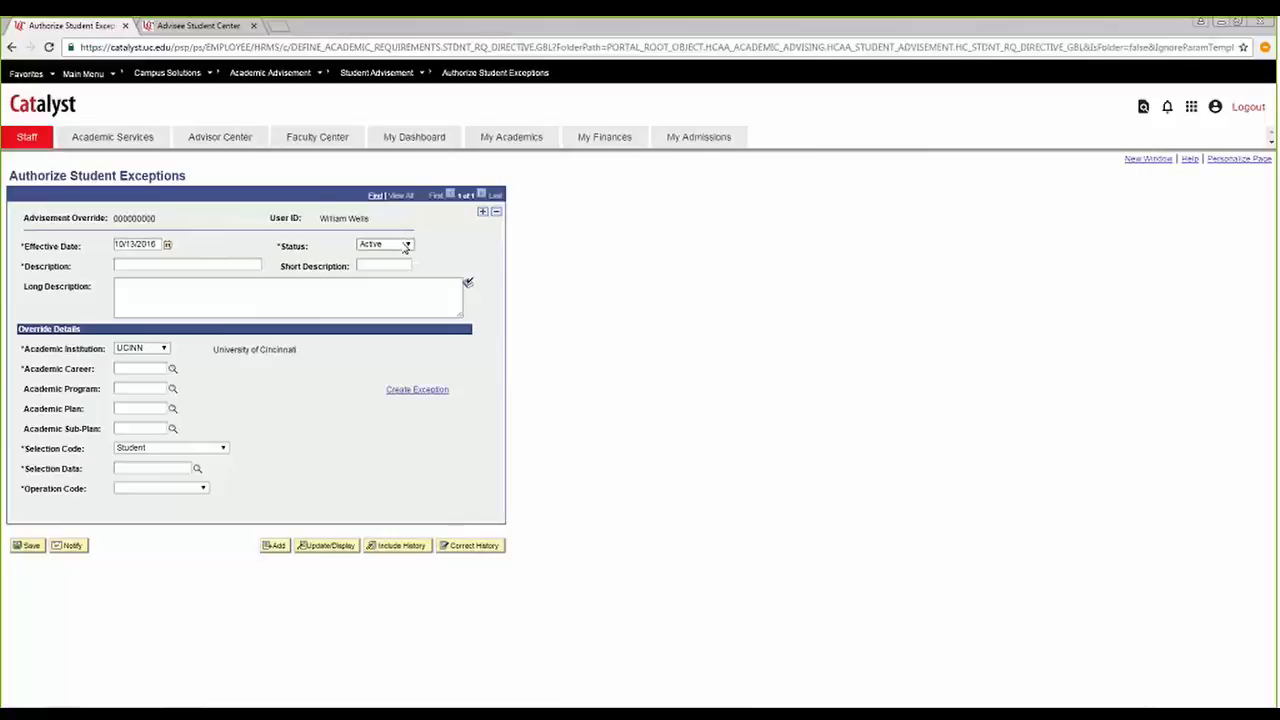
left_click(406, 245)
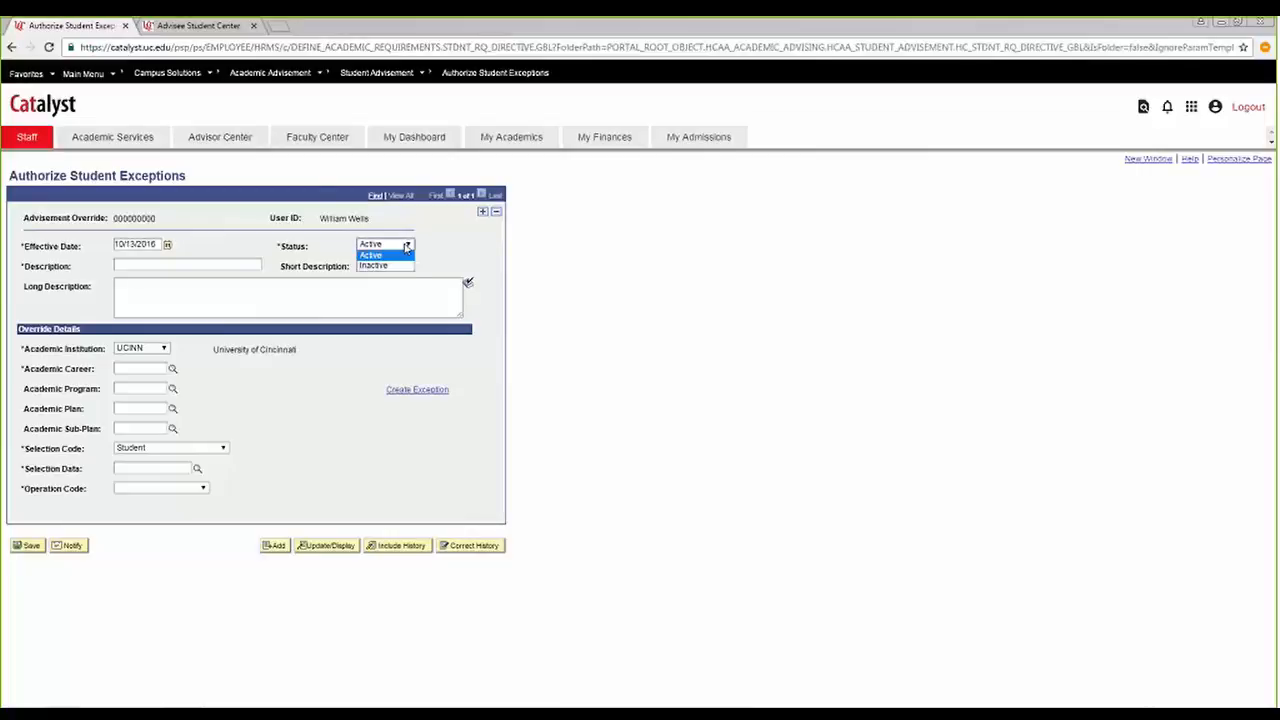
left_click(404, 265)
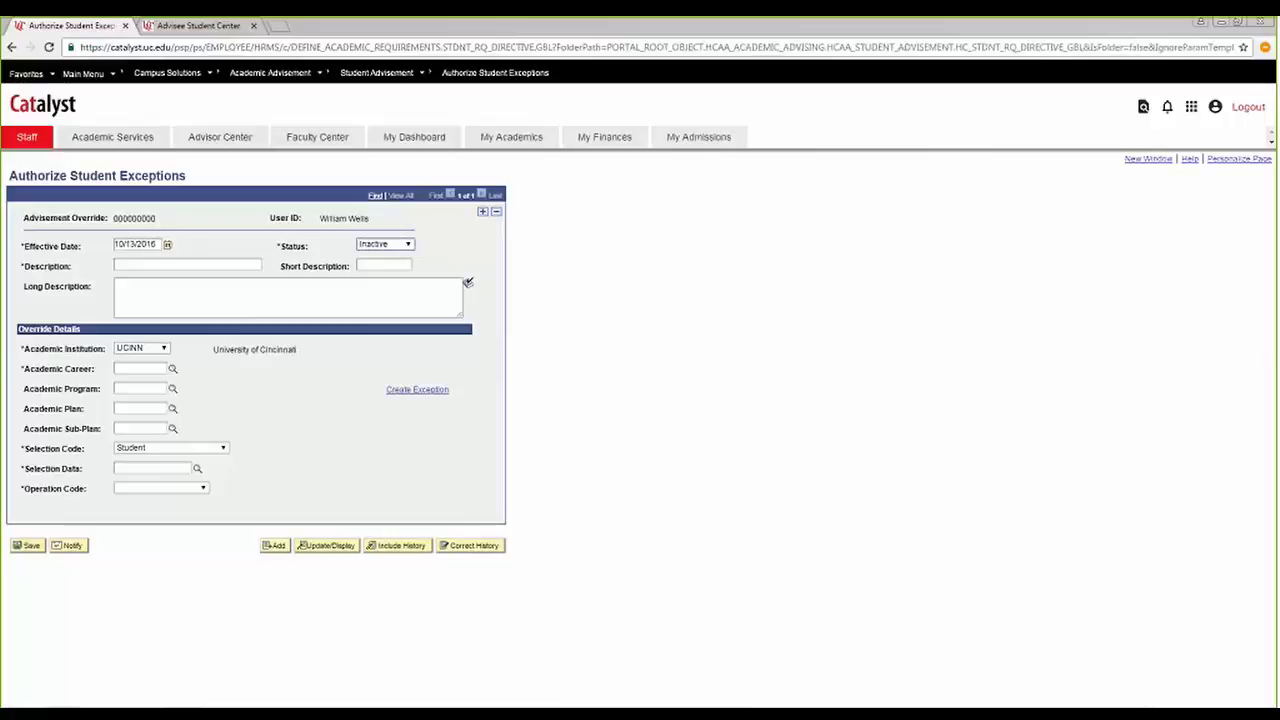
left_click(409, 248)
left_click(375, 257)
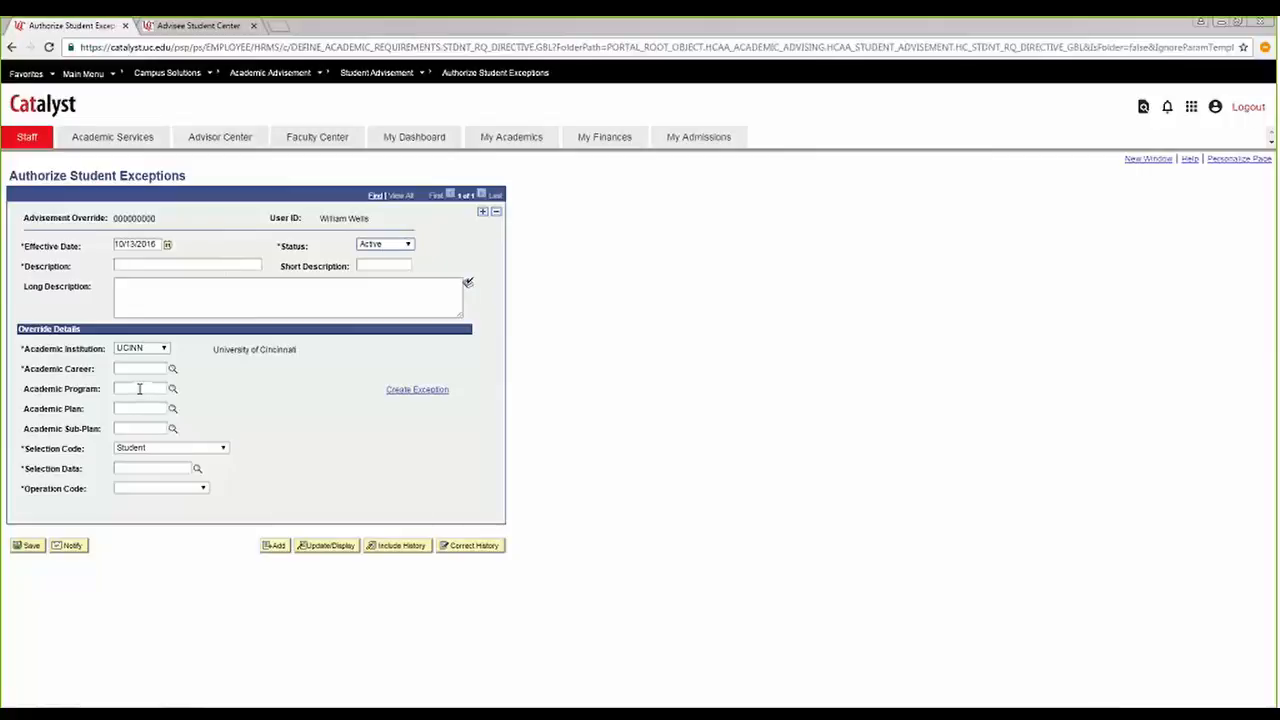
Add a second effective-dated row and try to set the newly inserted row's effective date to 07/01/2016.
left_click(484, 214)
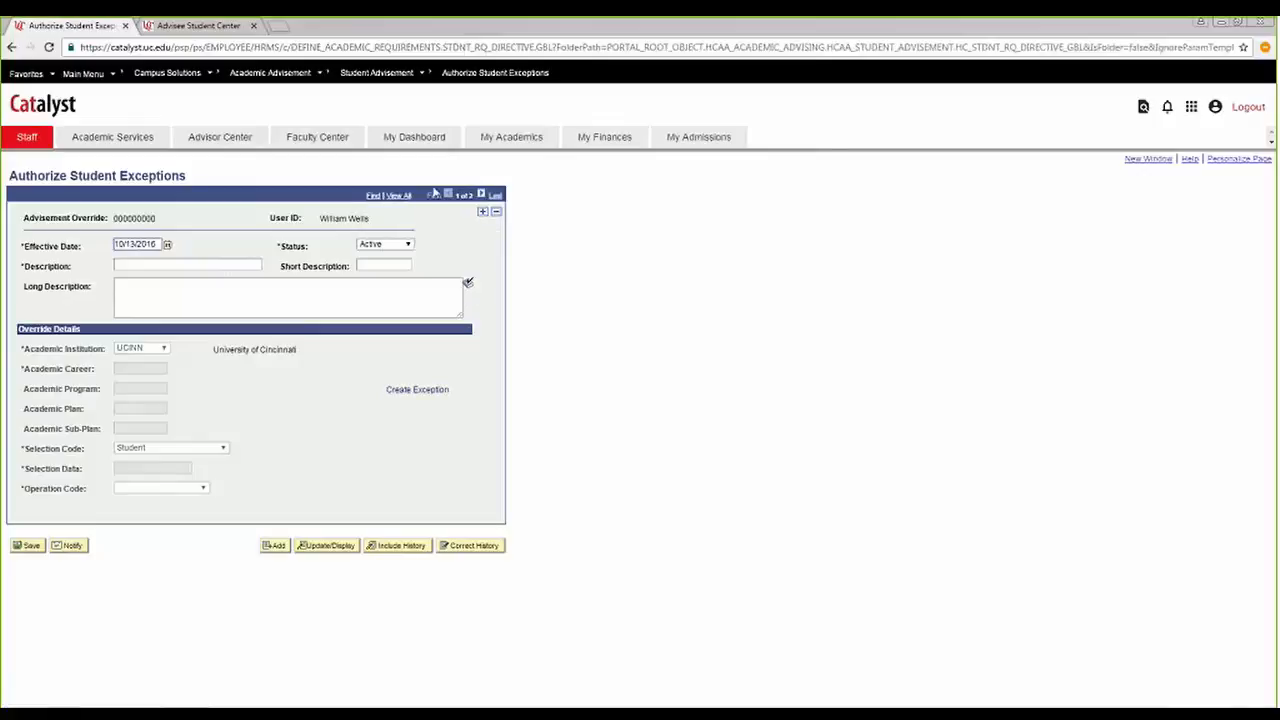
left_click(481, 196)
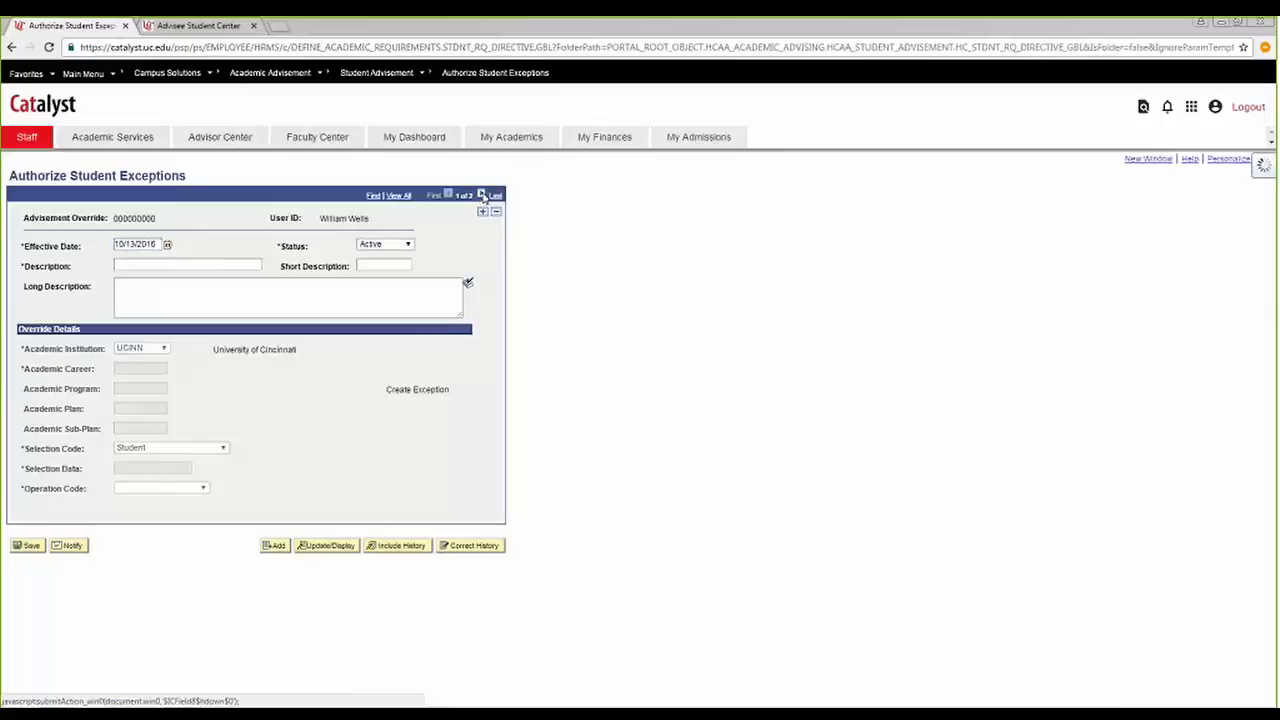
left_click(450, 196)
left_click_drag(159, 249, 50, 270)
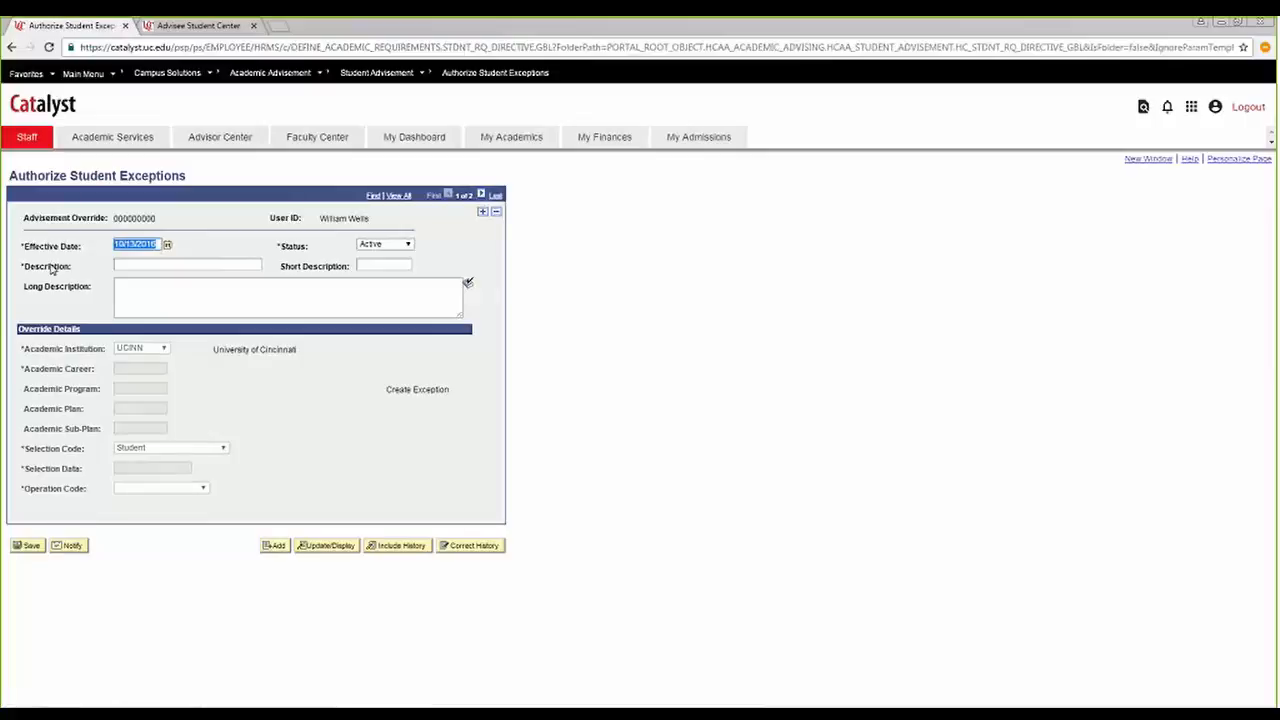
type("07012016")
left_click(163, 266)
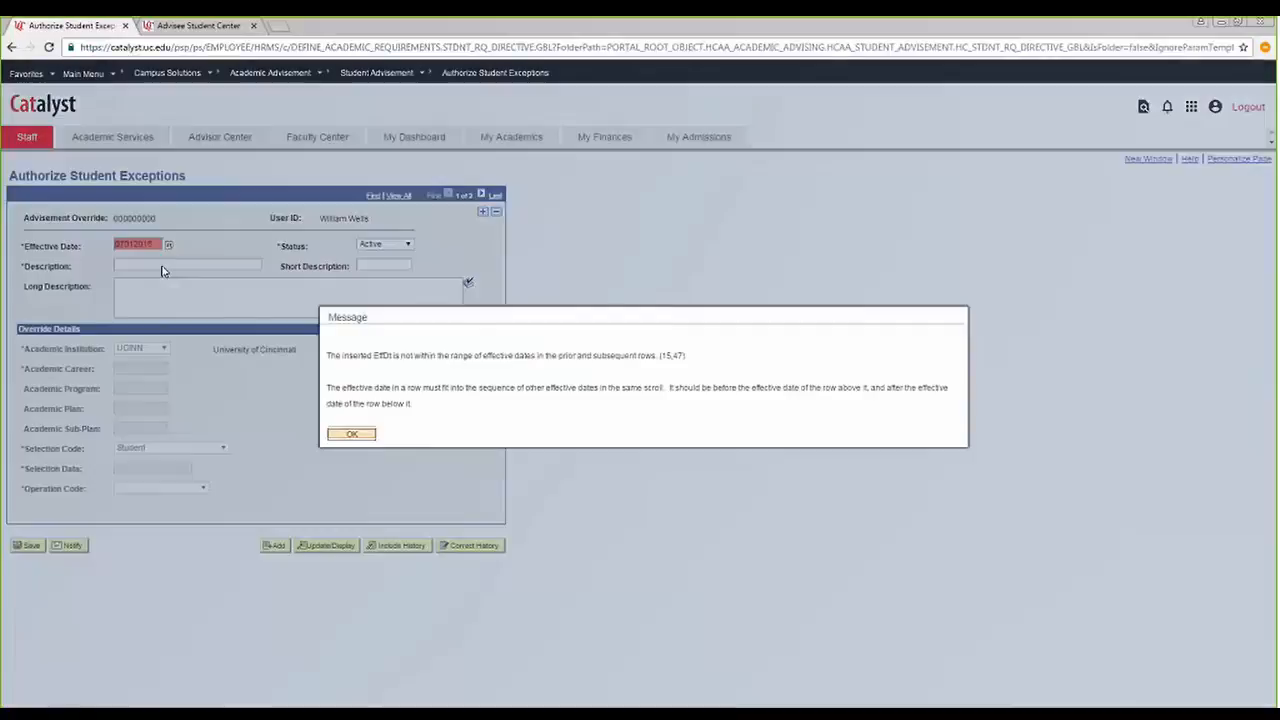
key("Return")
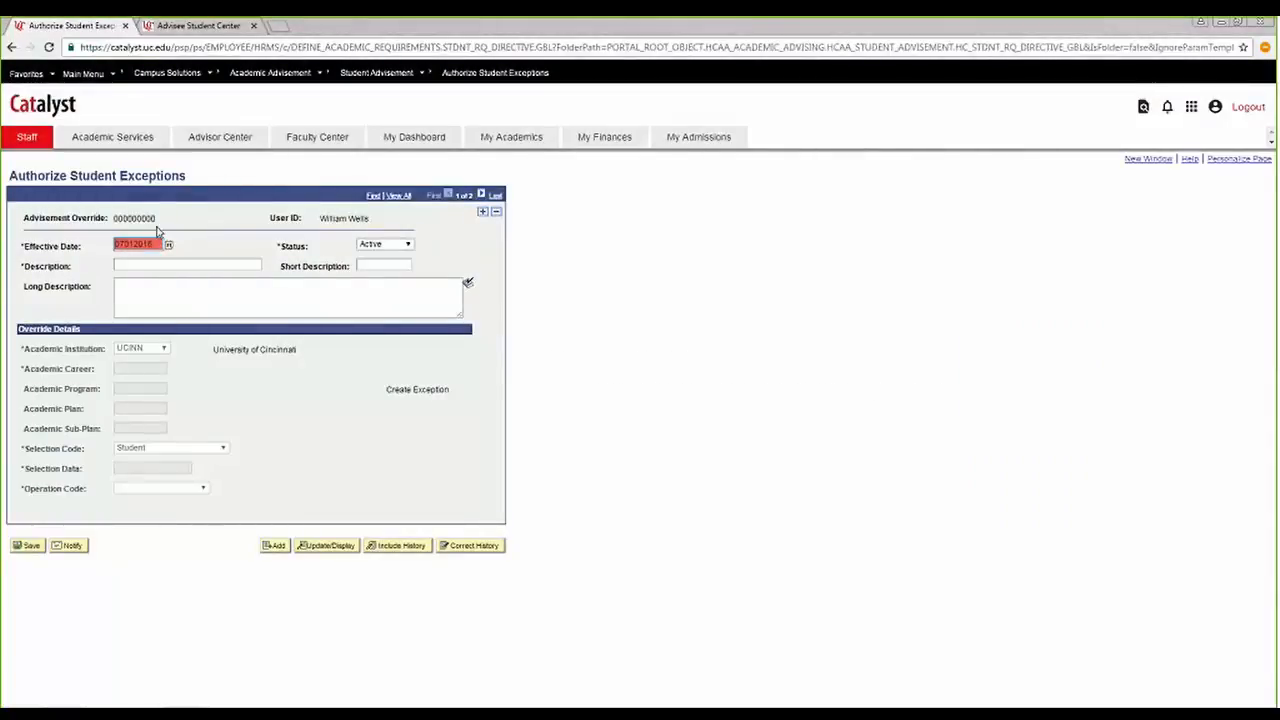
Try replacing the newly inserted row's effective date with 08/13/2016.
left_click_drag(156, 244, 58, 254)
left_click(428, 244)
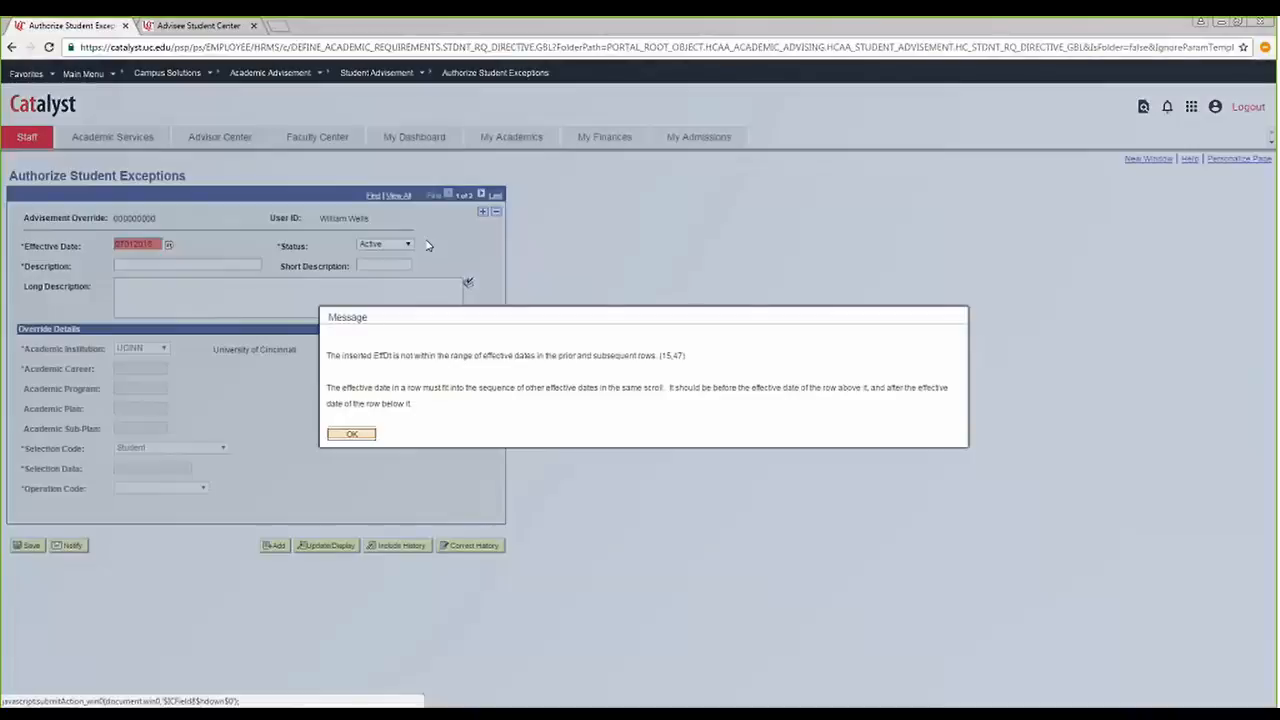
key("Return")
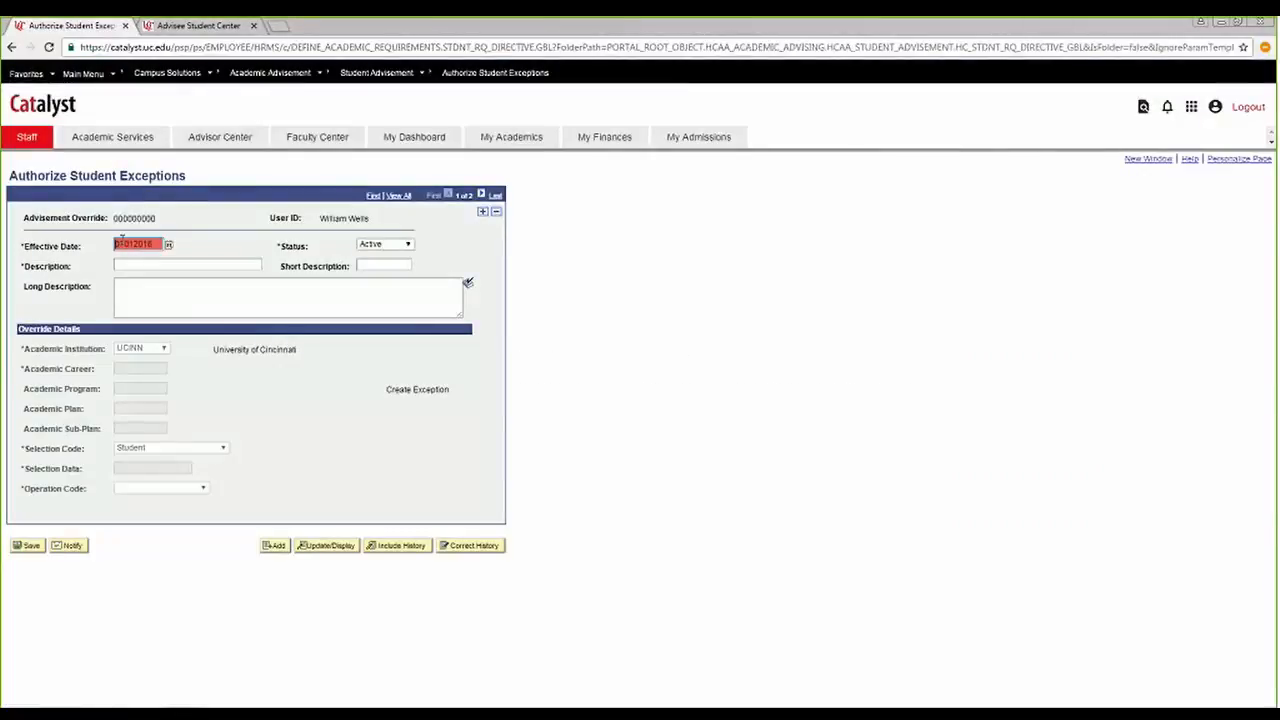
left_click_drag(155, 245, 87, 251)
type("0815")
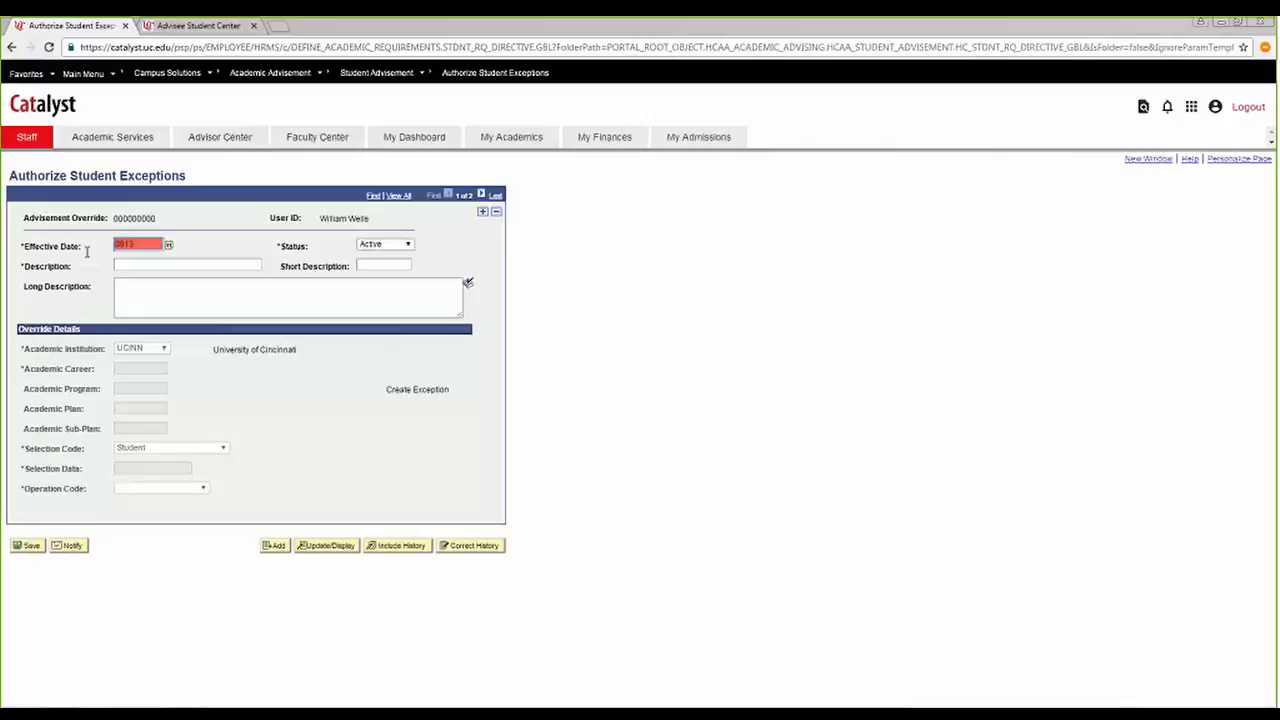
key("BackSpace")
type("32016")
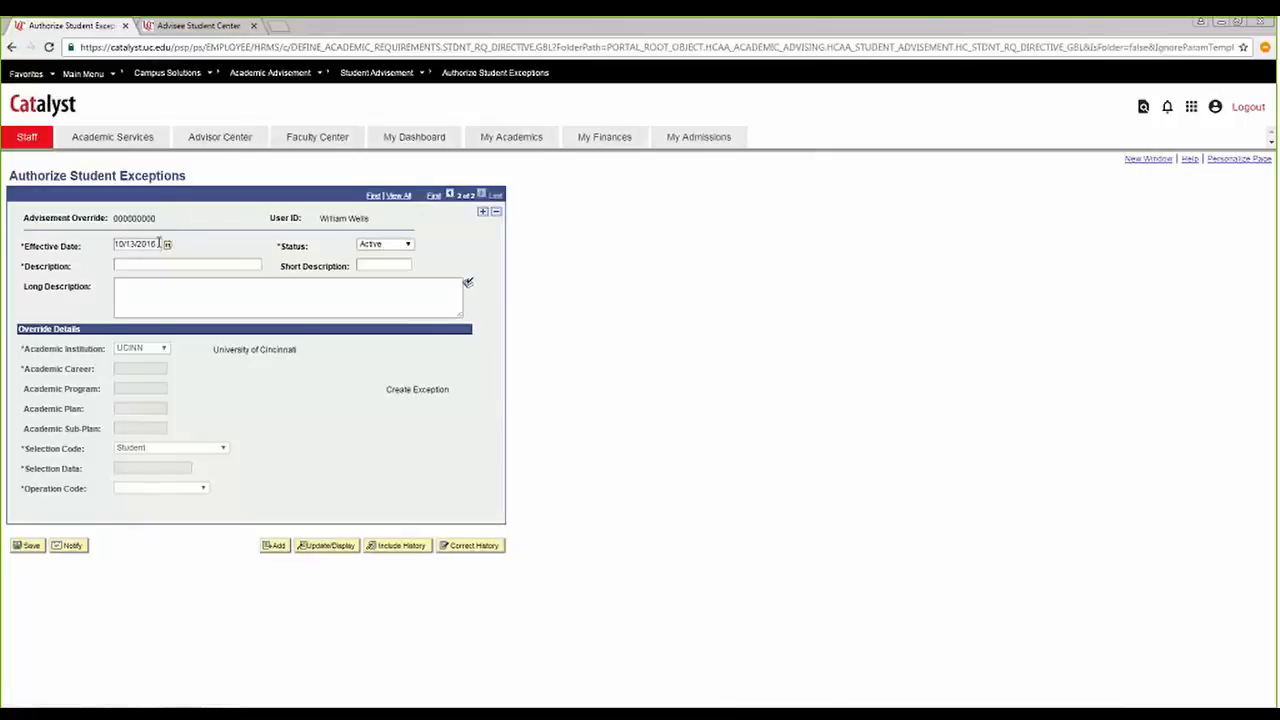
Set the effective date of the original exception row, the second of the two, to 07/01/2016.
left_click_drag(159, 243, 106, 250)
type("0")
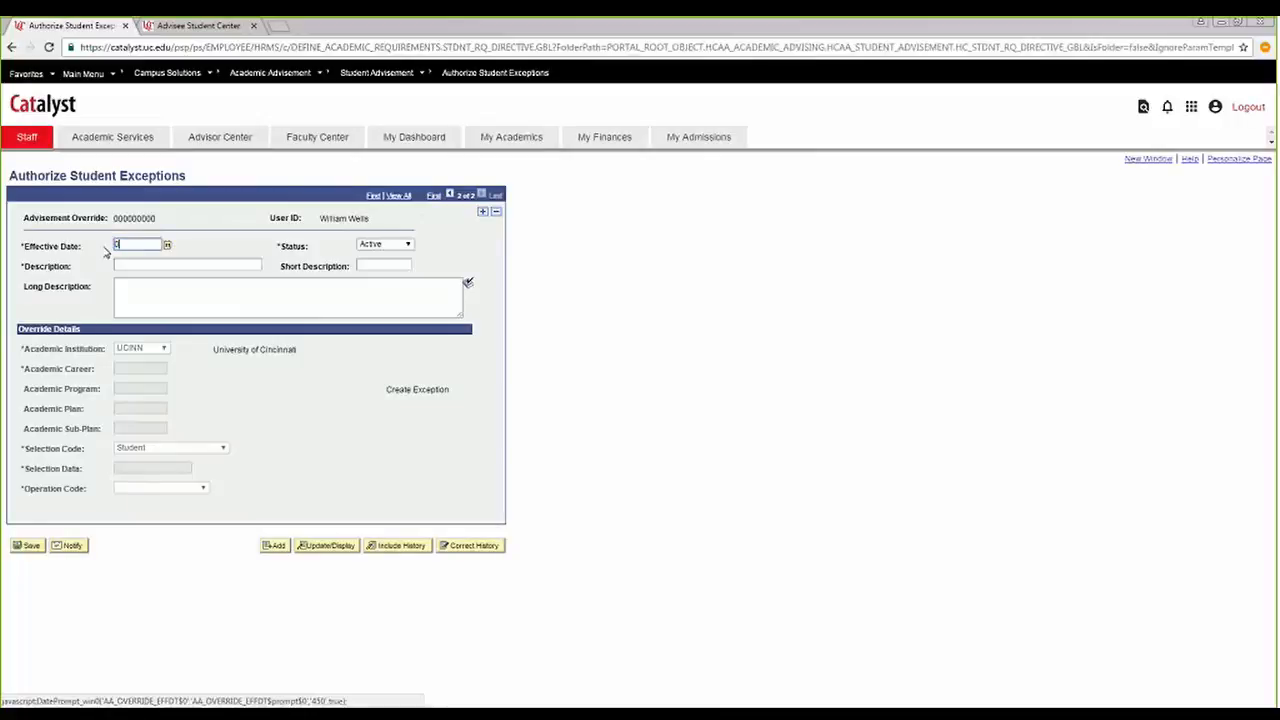
type("7/01/2016")
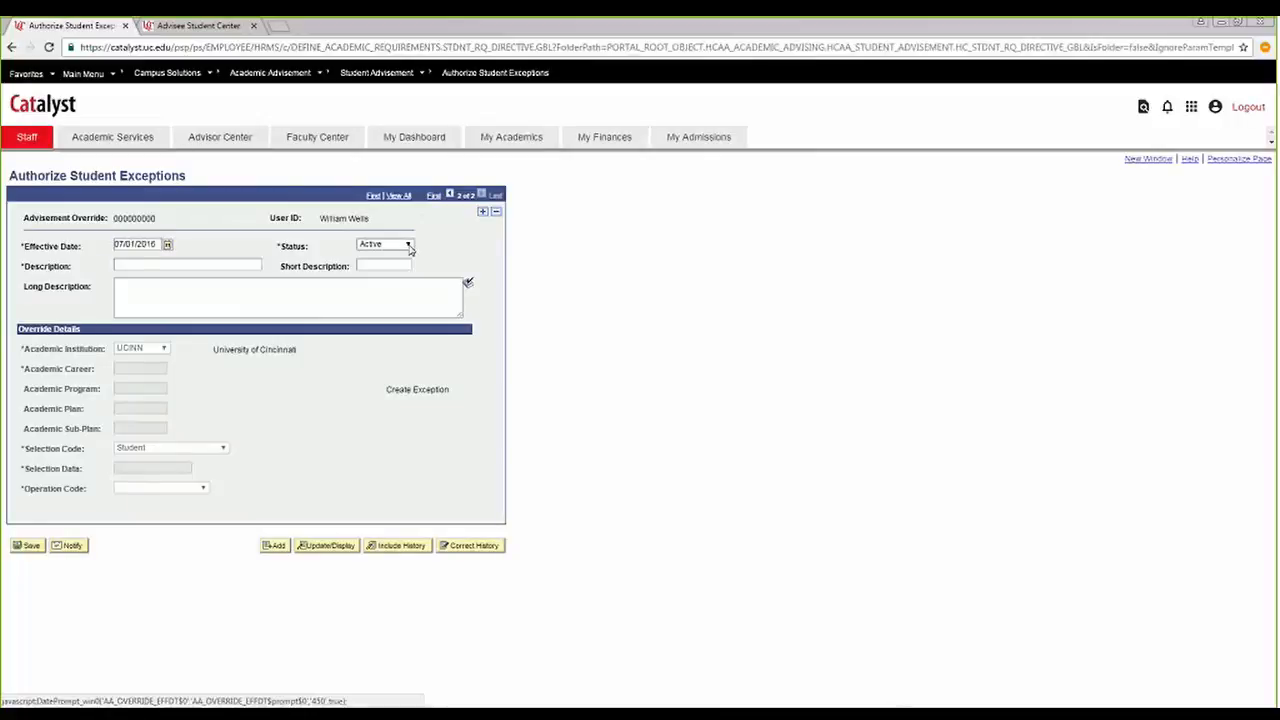
Mark the 10/13/2016 row Inactive to compare it with the 07/01/2016 row, and delete the inactive row.
left_click(450, 197)
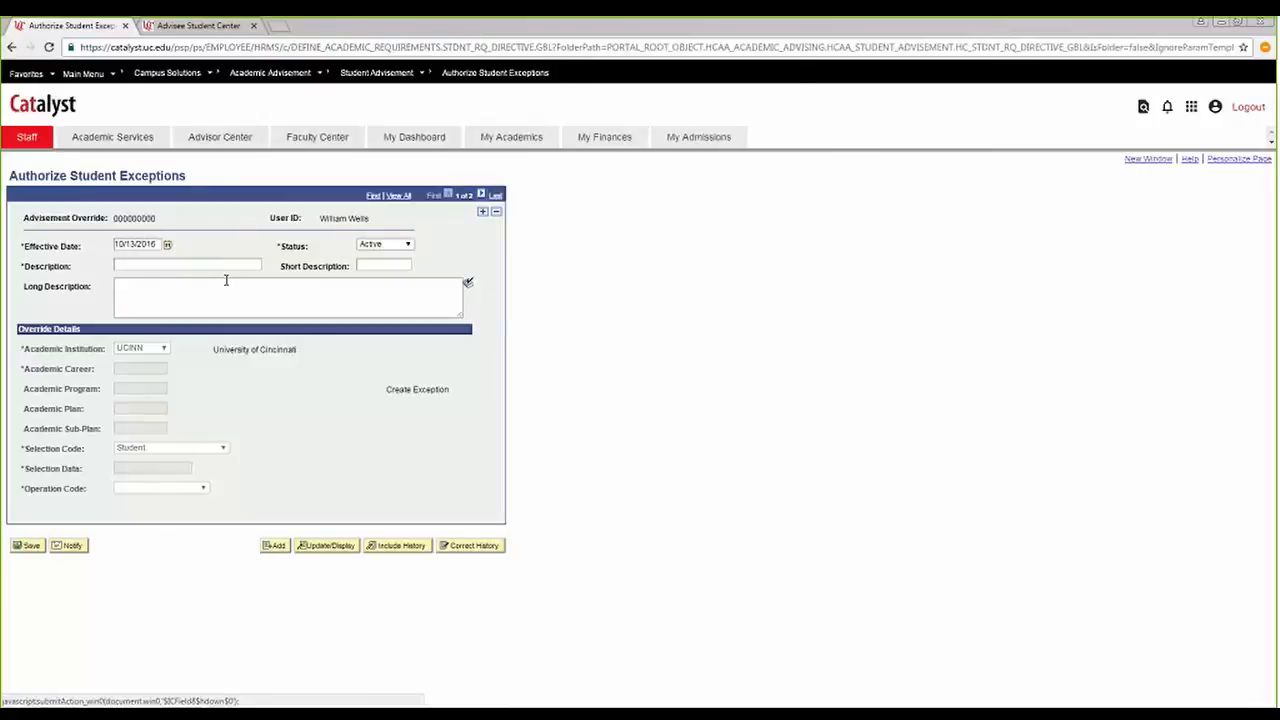
left_click(382, 248)
left_click(402, 267)
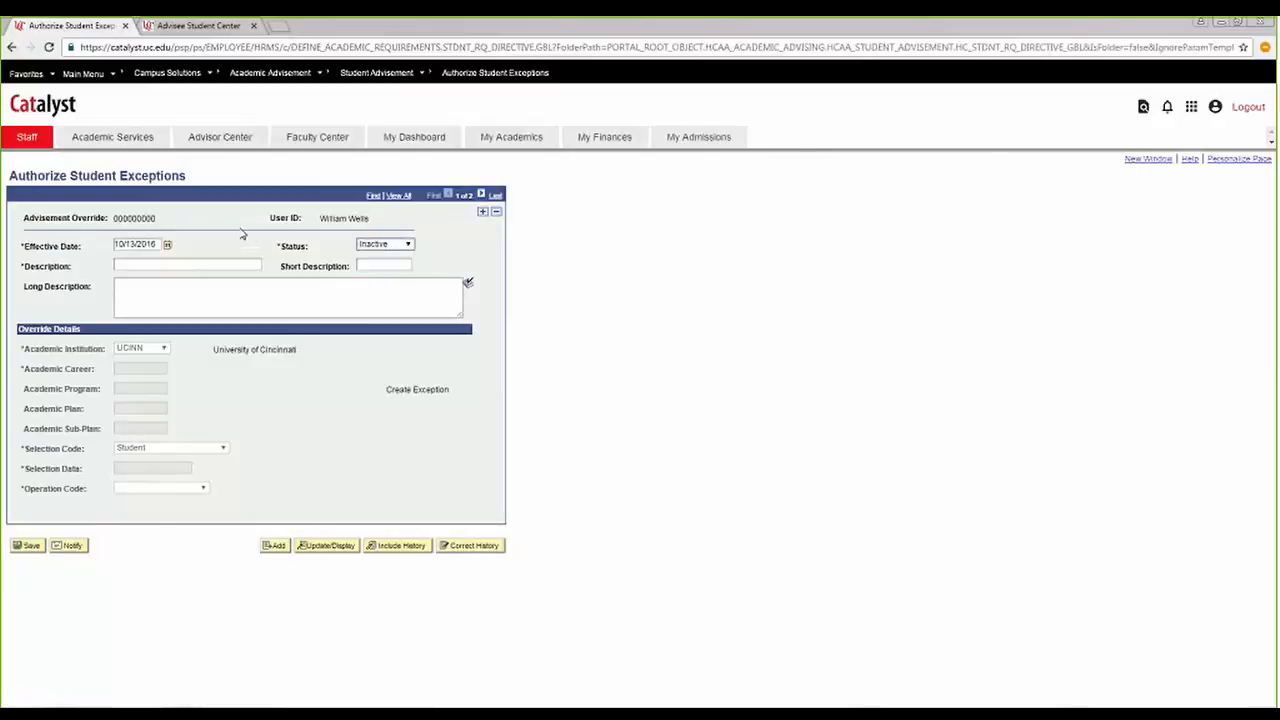
left_click(480, 196)
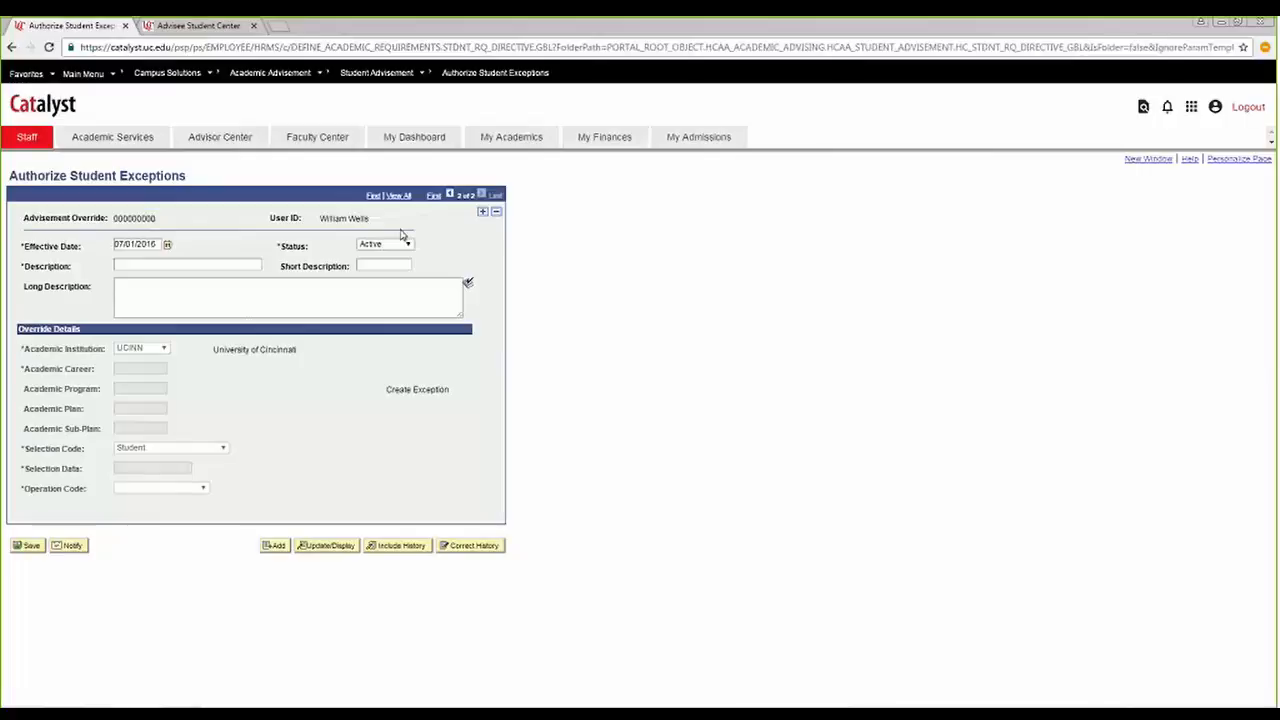
left_click(449, 194)
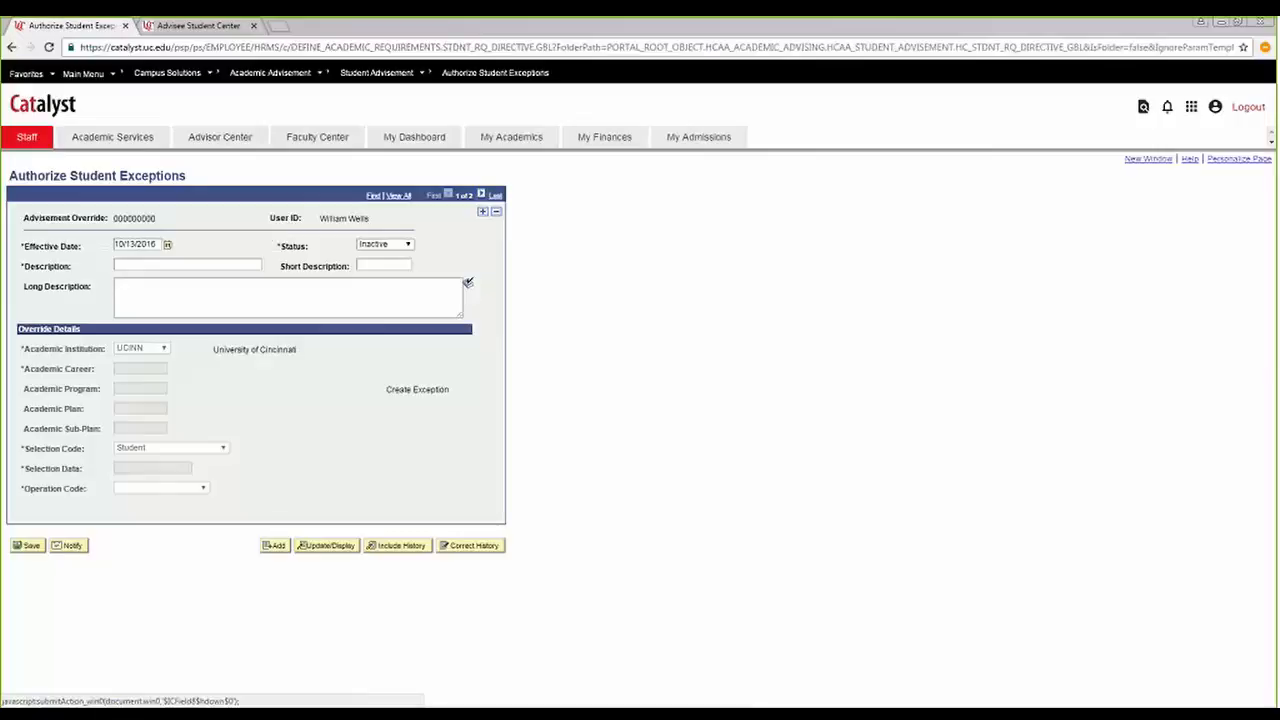
left_click(496, 212)
left_click(491, 401)
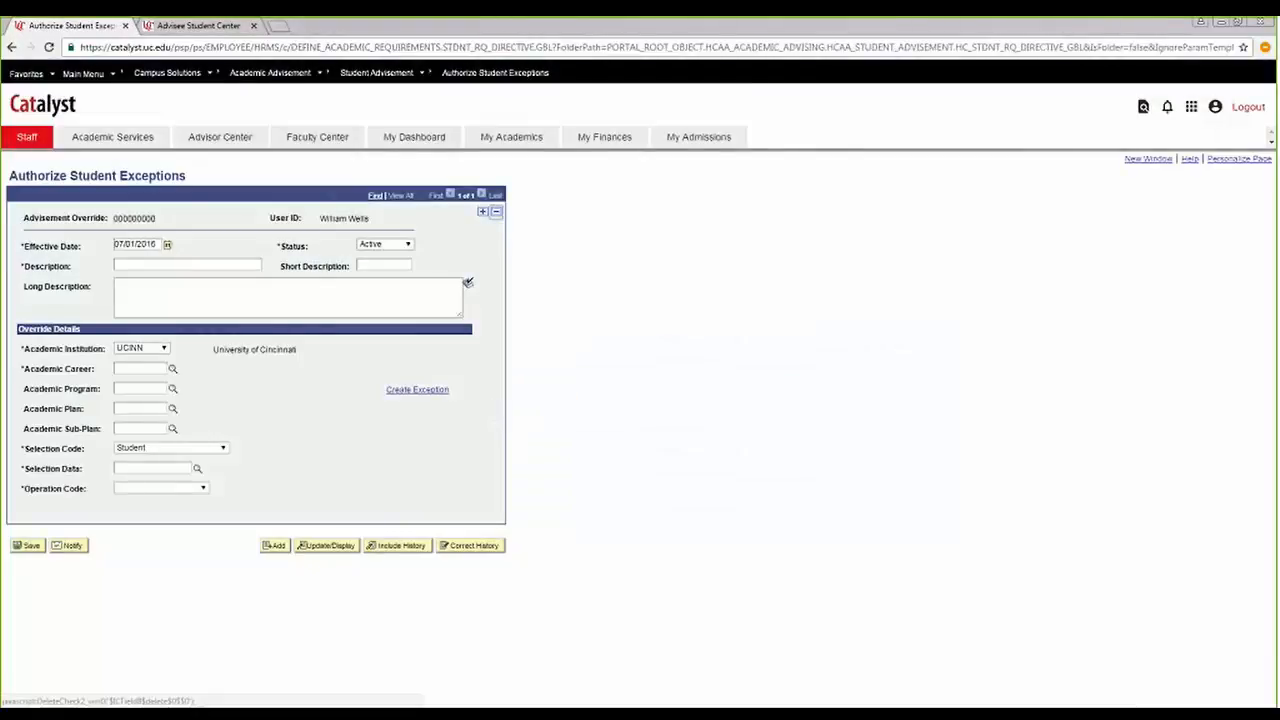
Enter "Test" as the exception's description and "This is a test exception" as its long description.
left_click(153, 266)
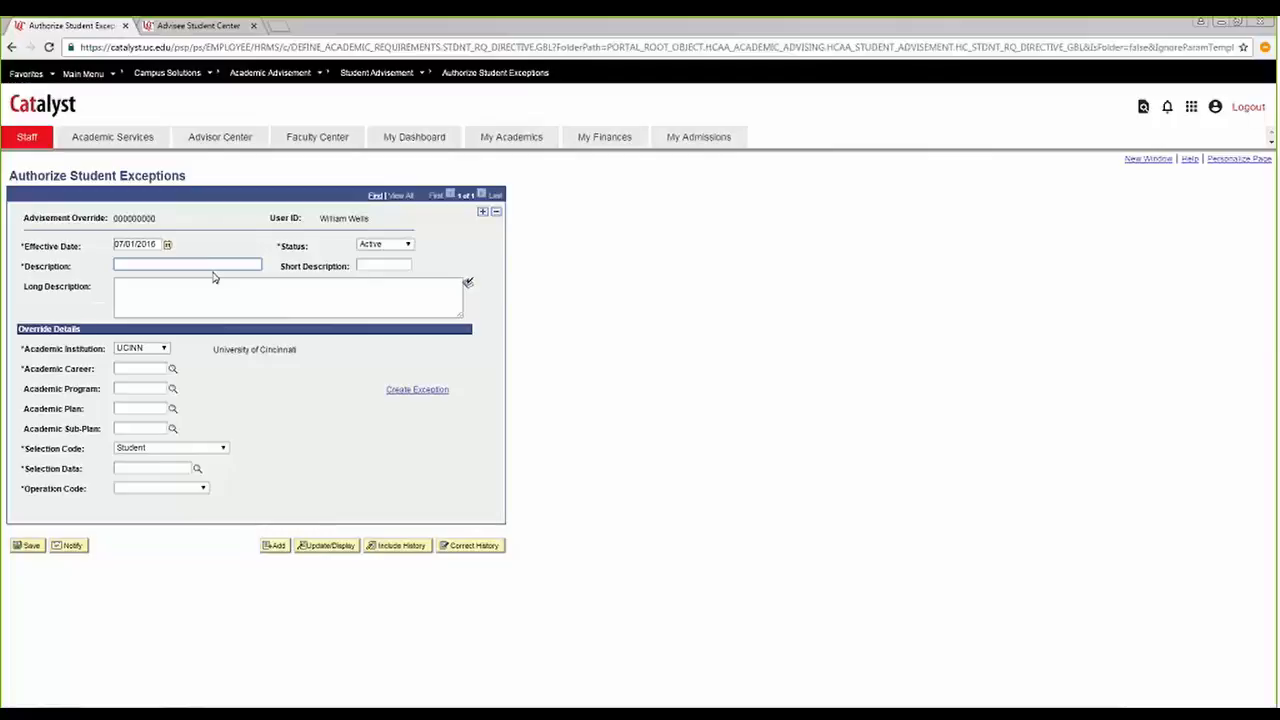
left_click(179, 299)
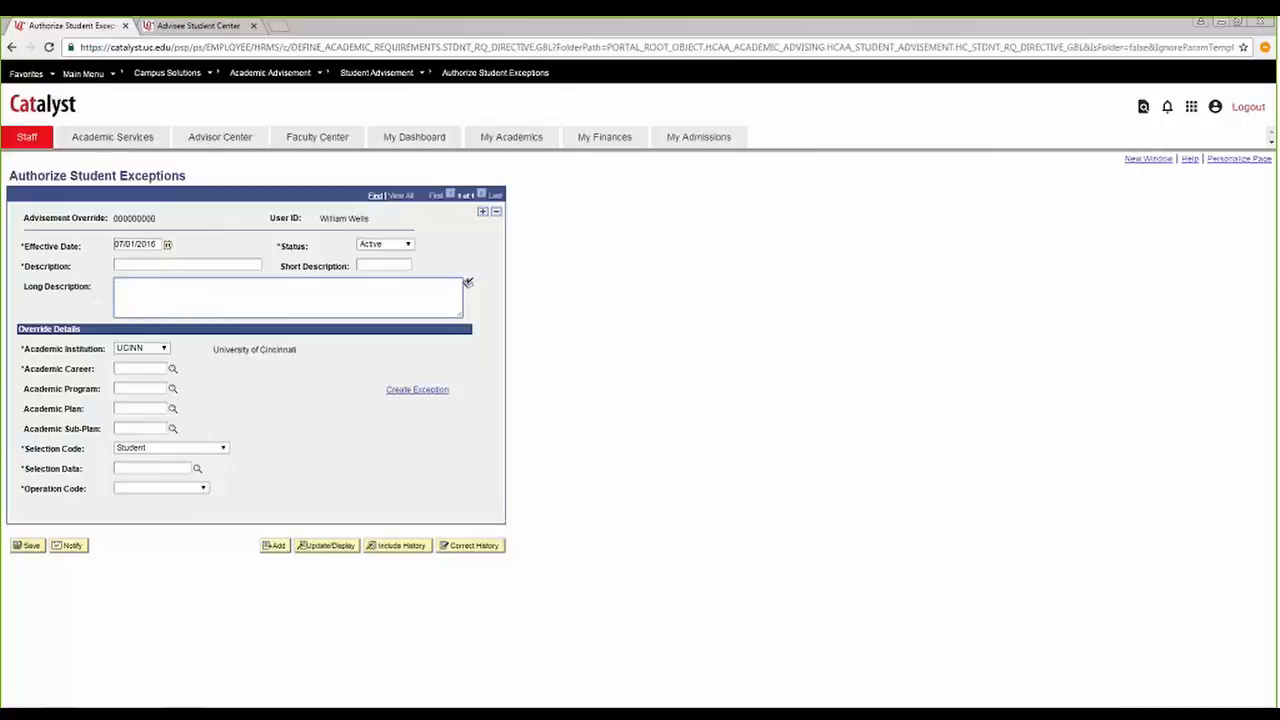
left_click(156, 265)
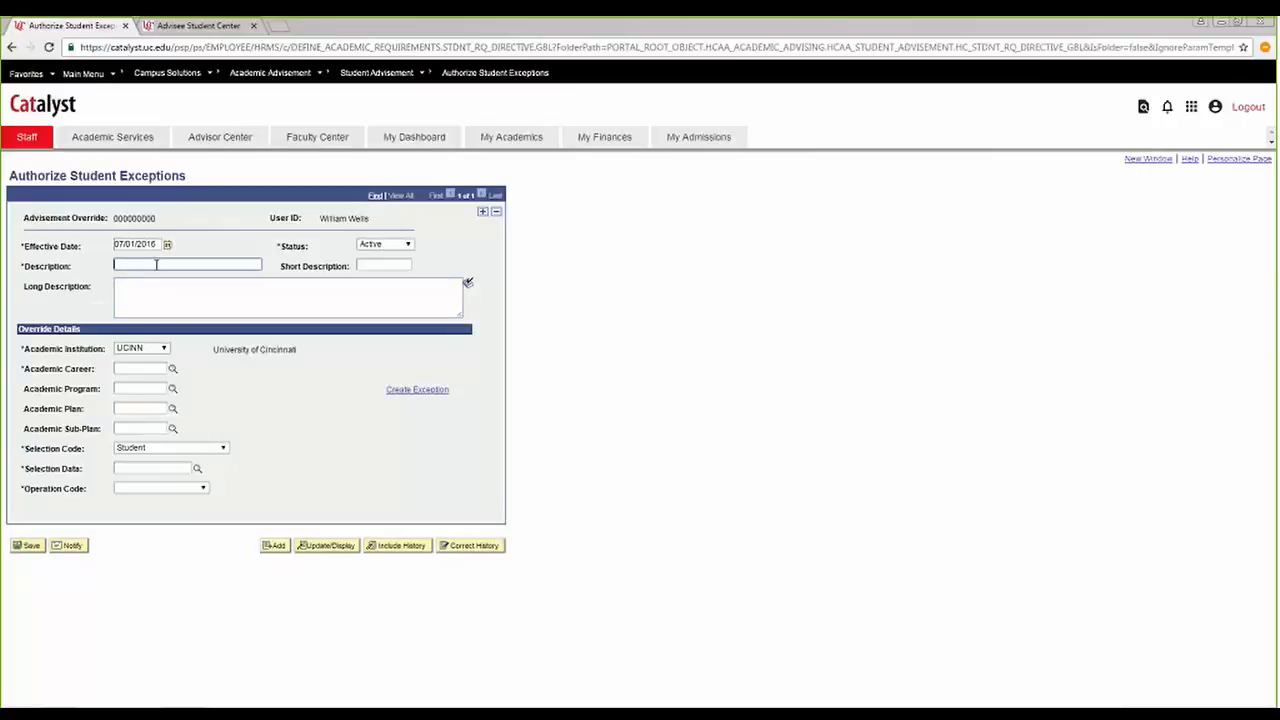
type("Test")
key("Tab")
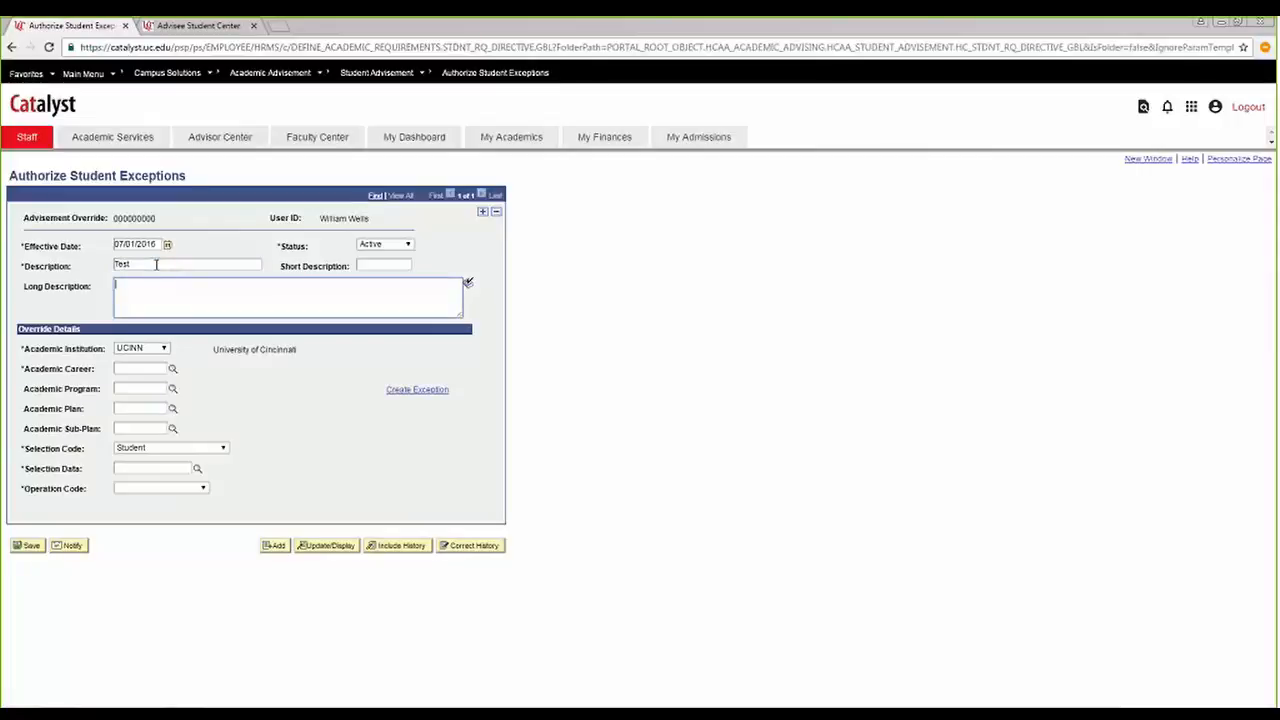
type("This is a test es")
type("ception")
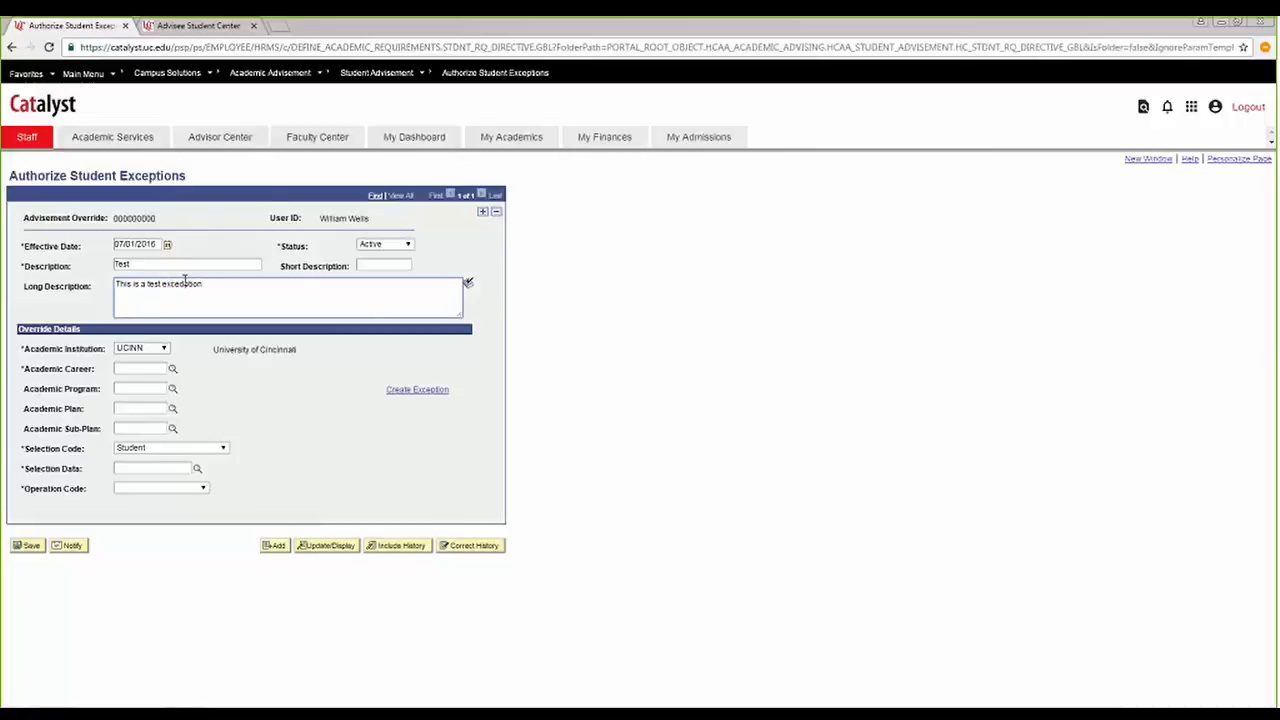
Set the exception's short description to "Test".
left_click(371, 263)
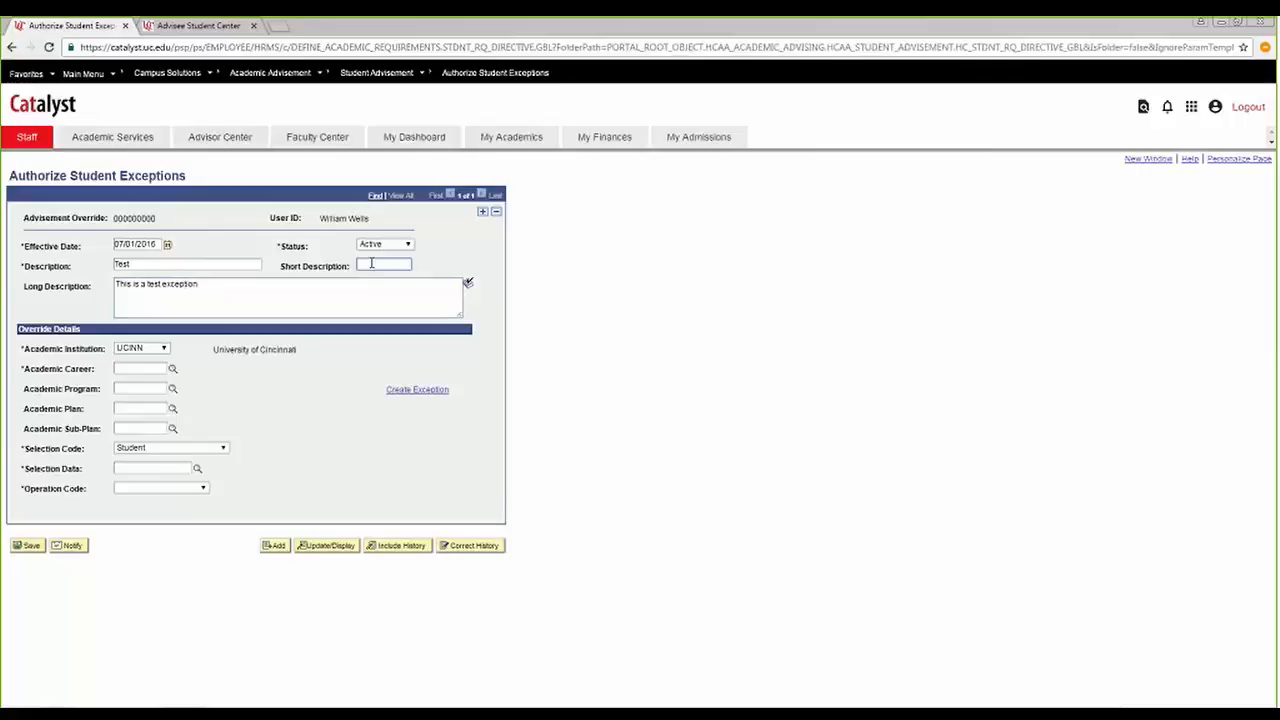
type("Test")
left_click(241, 292)
key("Tab")
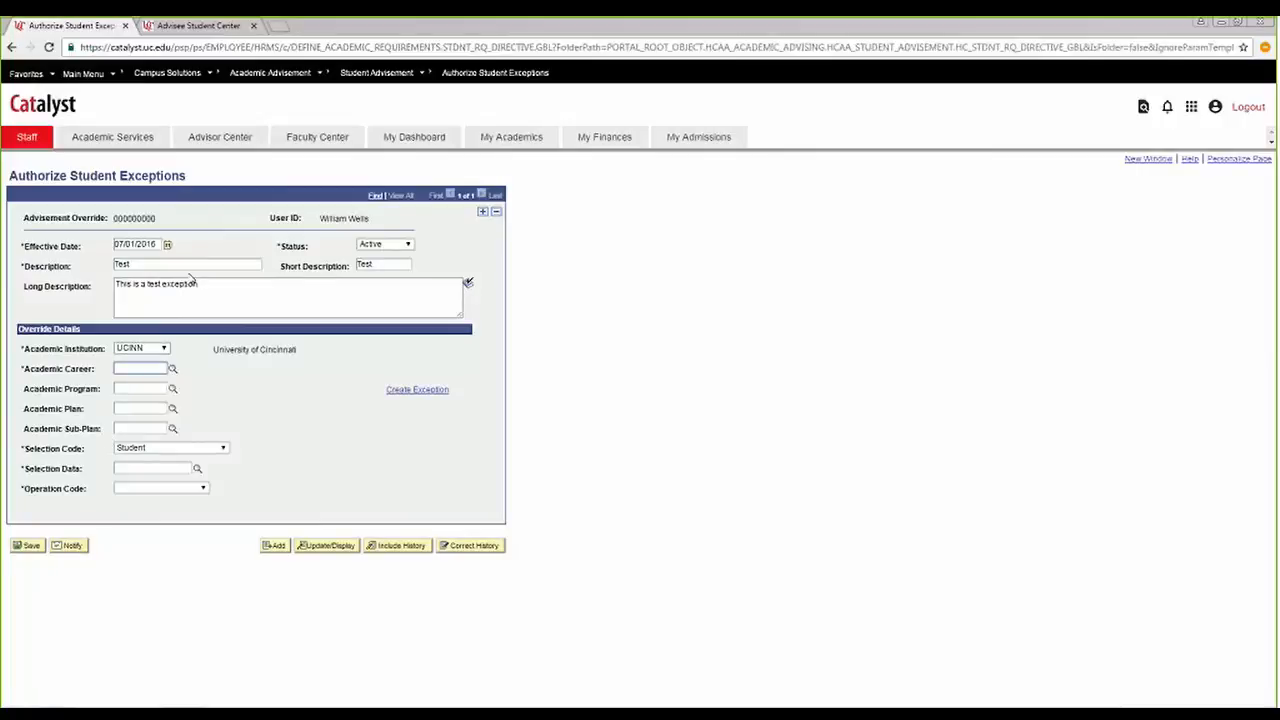
Look up the student's academic program and plan codes on the Advisee Academics page, and return to the exception form.
left_click(196, 25)
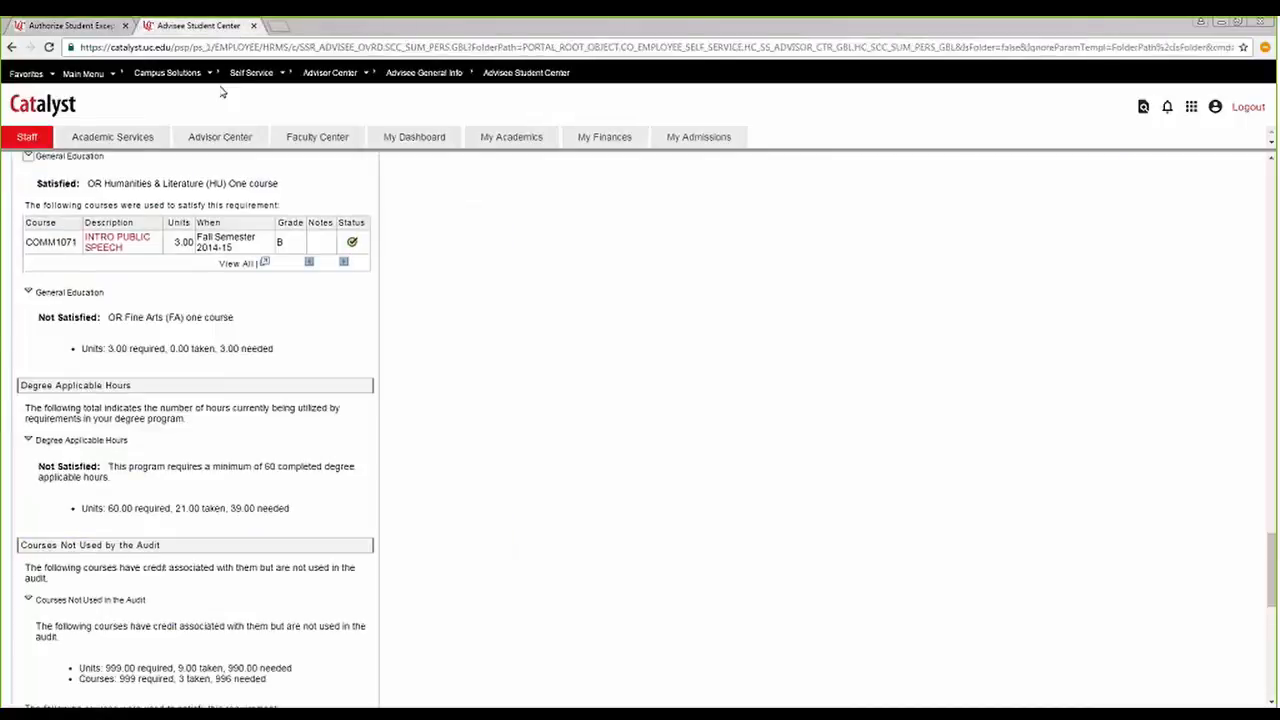
scroll(500, 535, "up", 15)
scroll(498, 531, "up", 10)
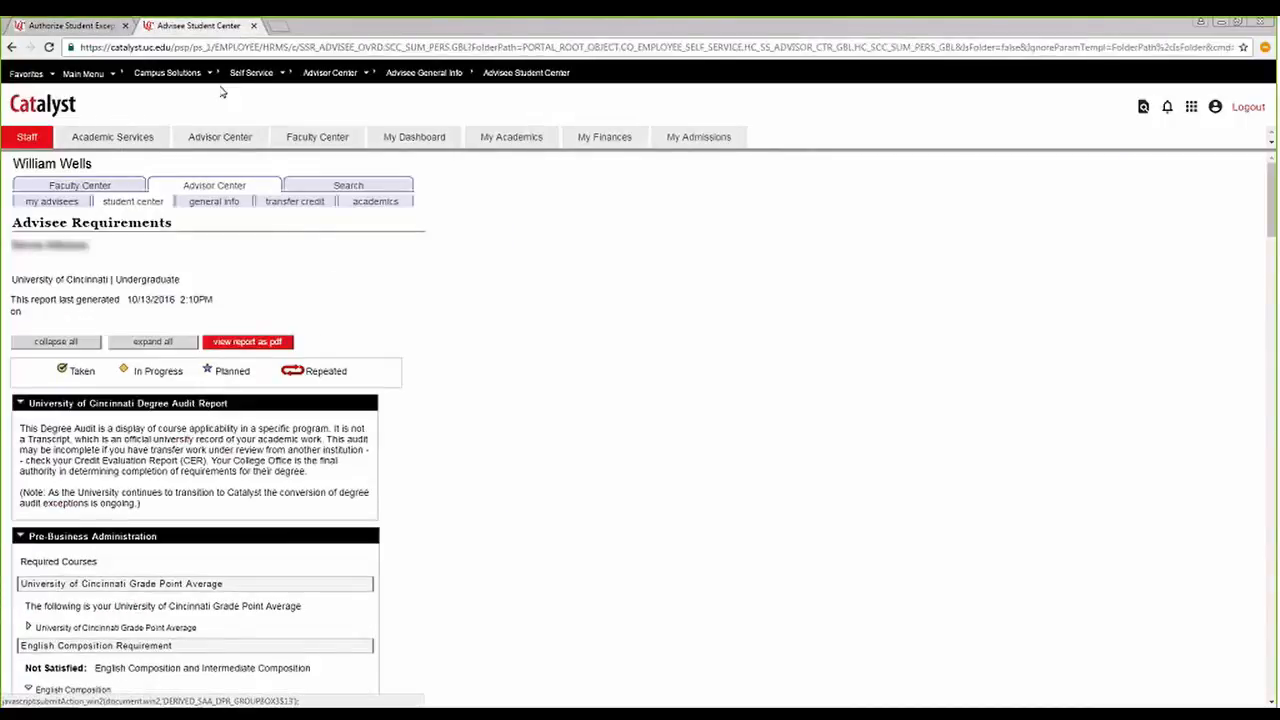
left_click(376, 202)
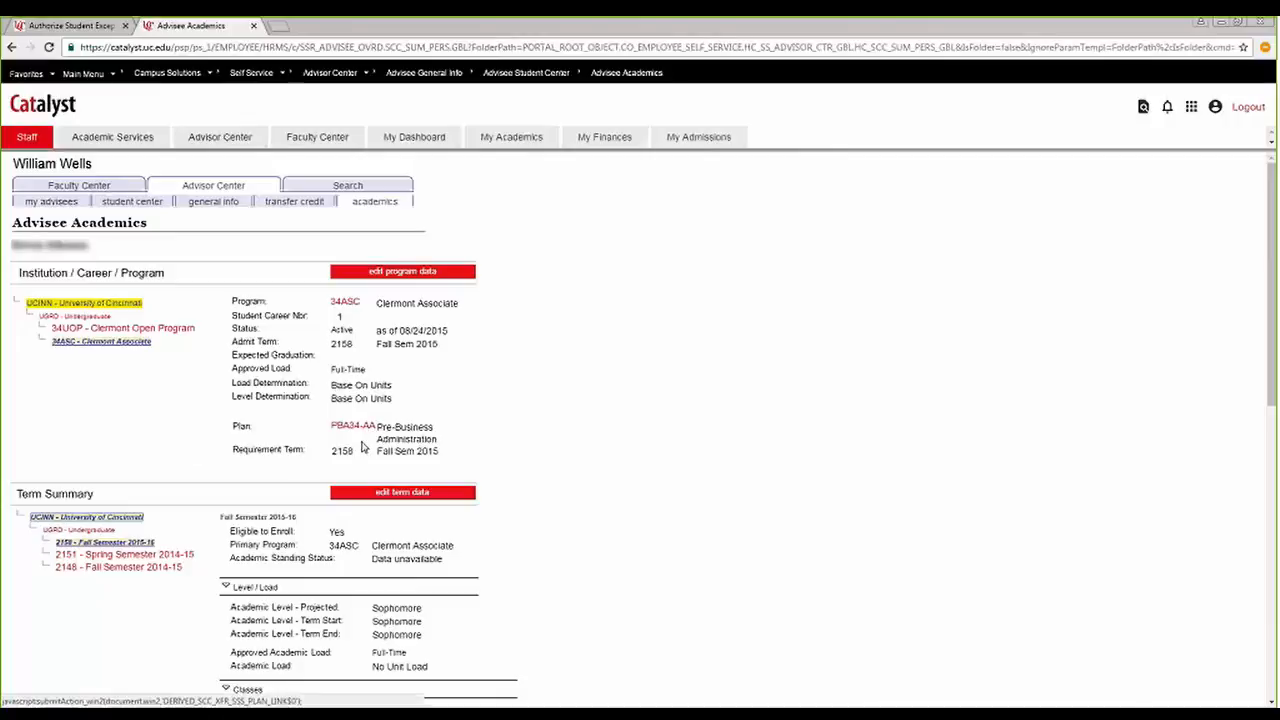
left_click(68, 24)
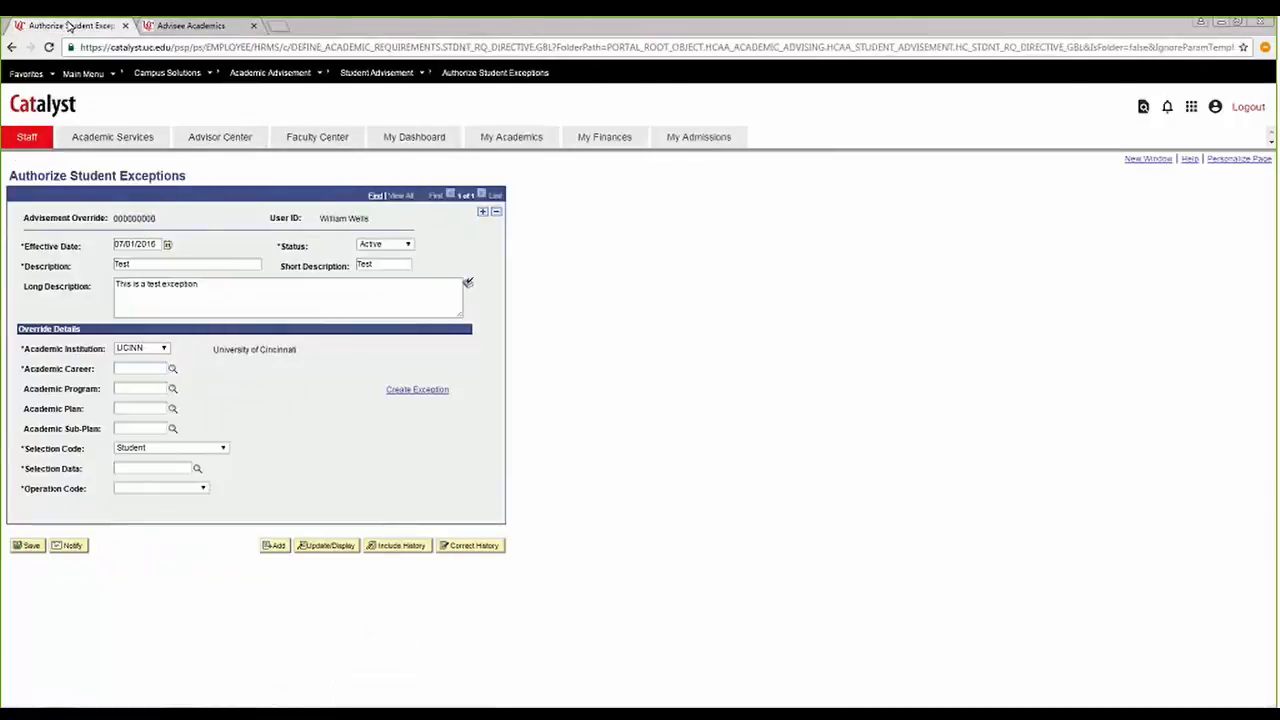
Try "34pba" as the exception's academic plan.
left_click(141, 408)
type("3")
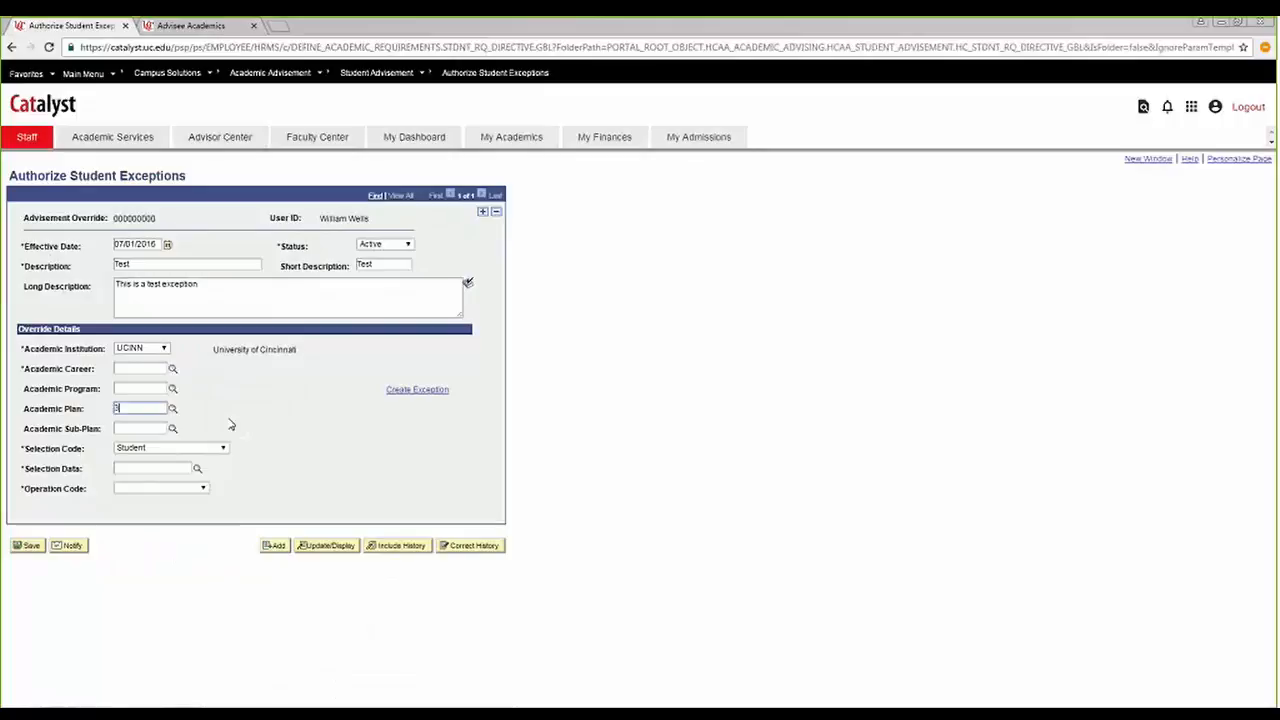
type("4pbs")
key("BackSpace")
type("a")
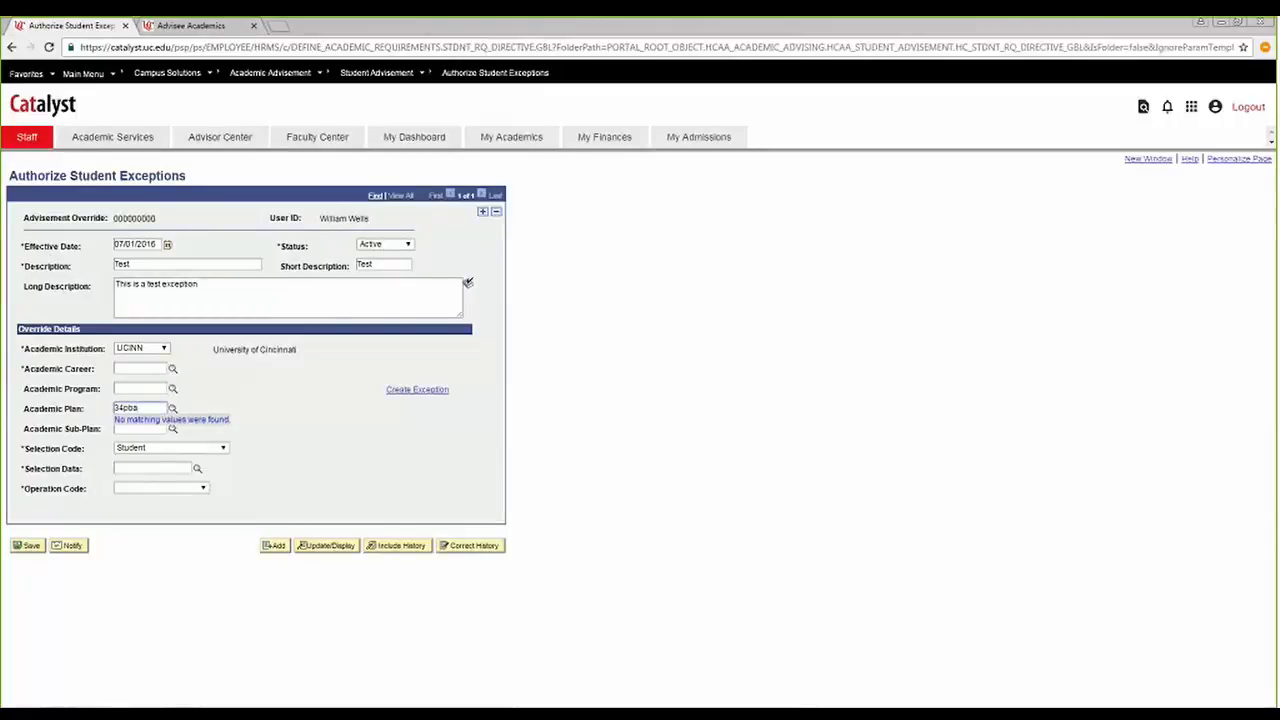
Recheck the plan code in the student's academics and set the exception's academic plan to PBA34-AA.
left_click(214, 26)
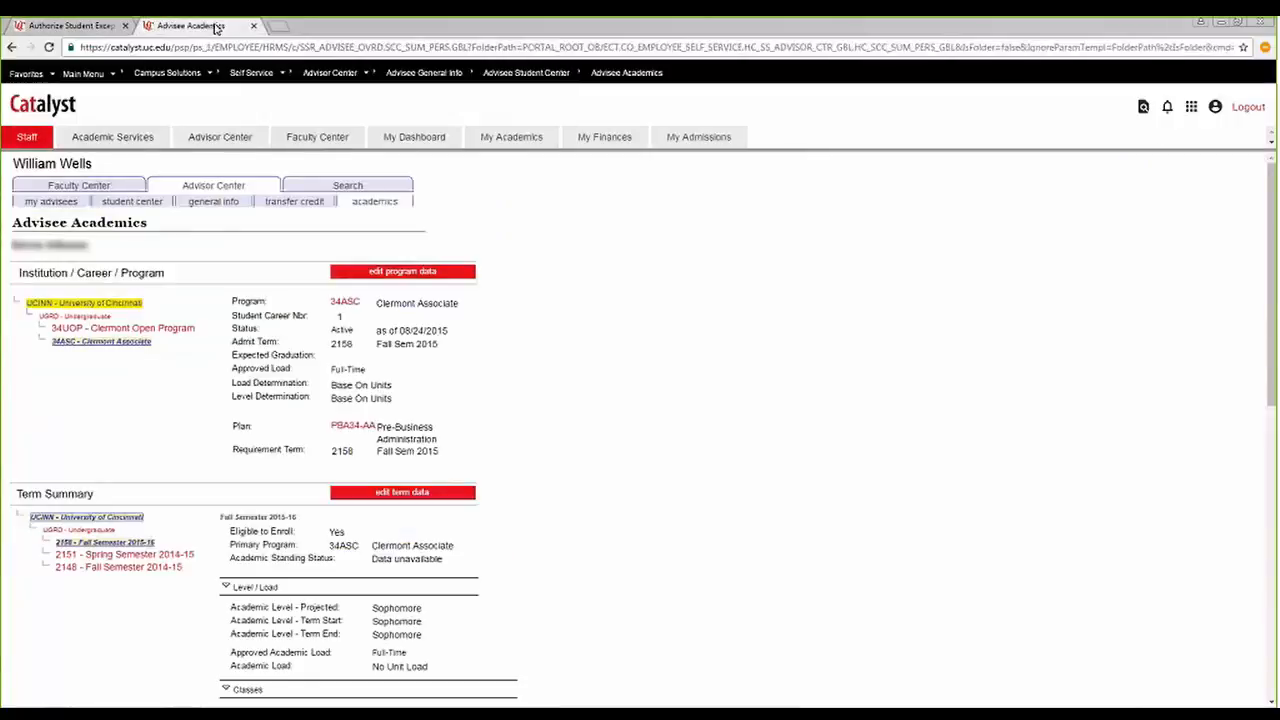
left_click(70, 25)
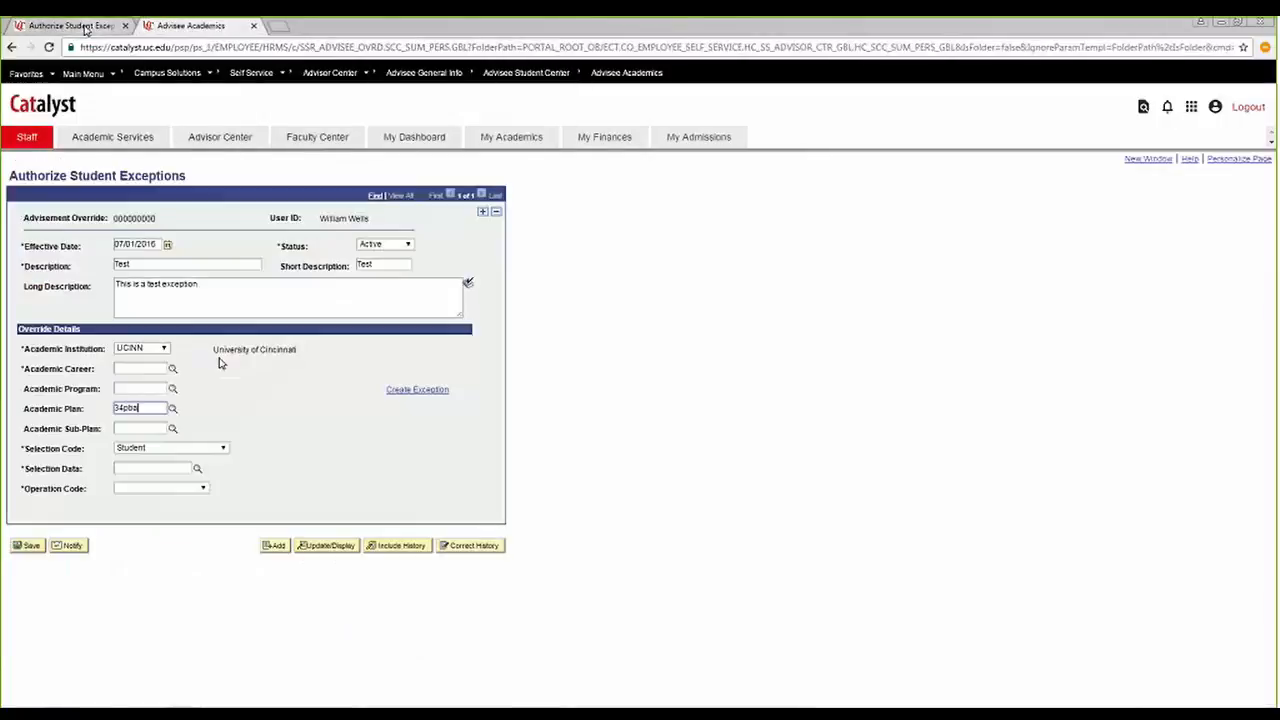
left_click_drag(140, 408, 86, 413)
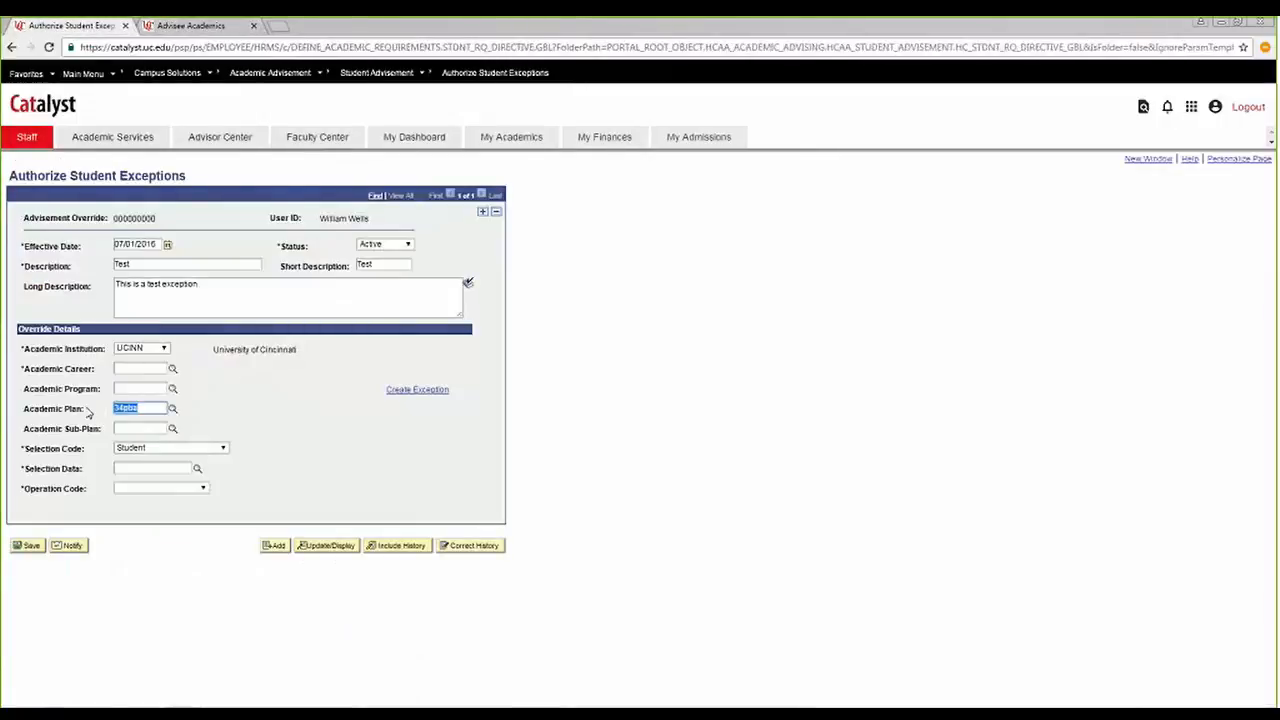
type("pba")
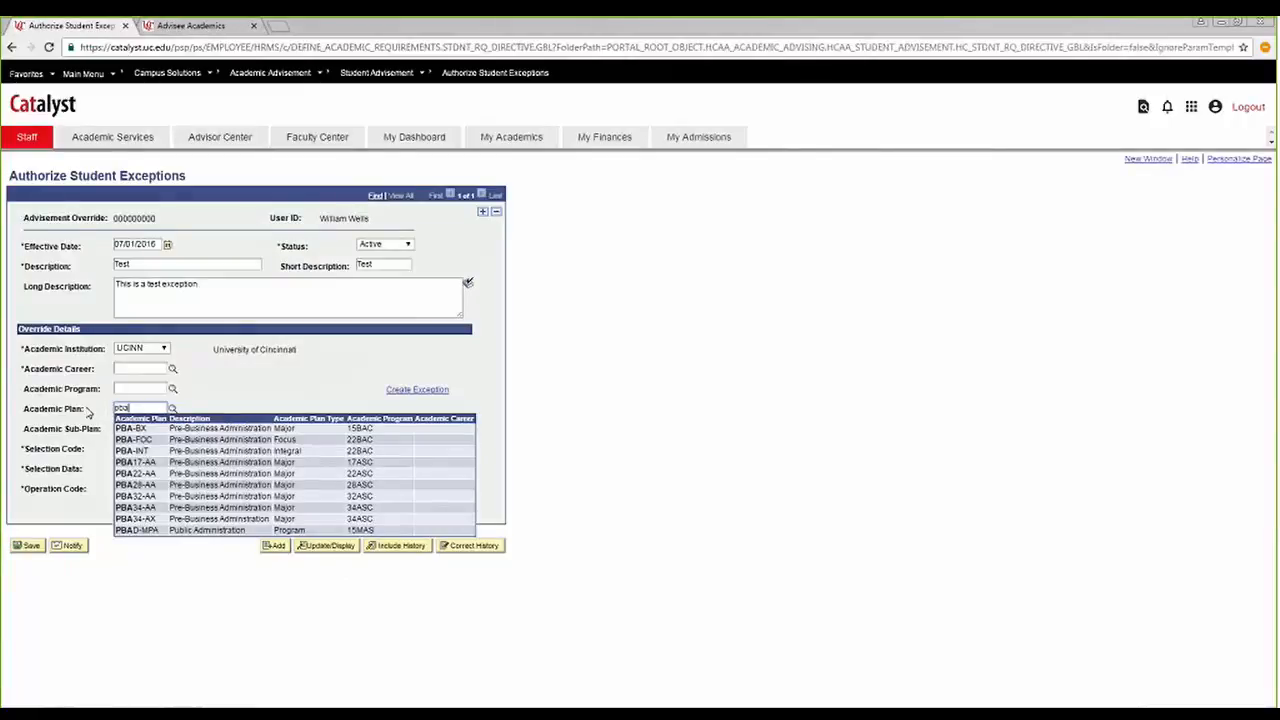
type("34-aa")
key("Tab")
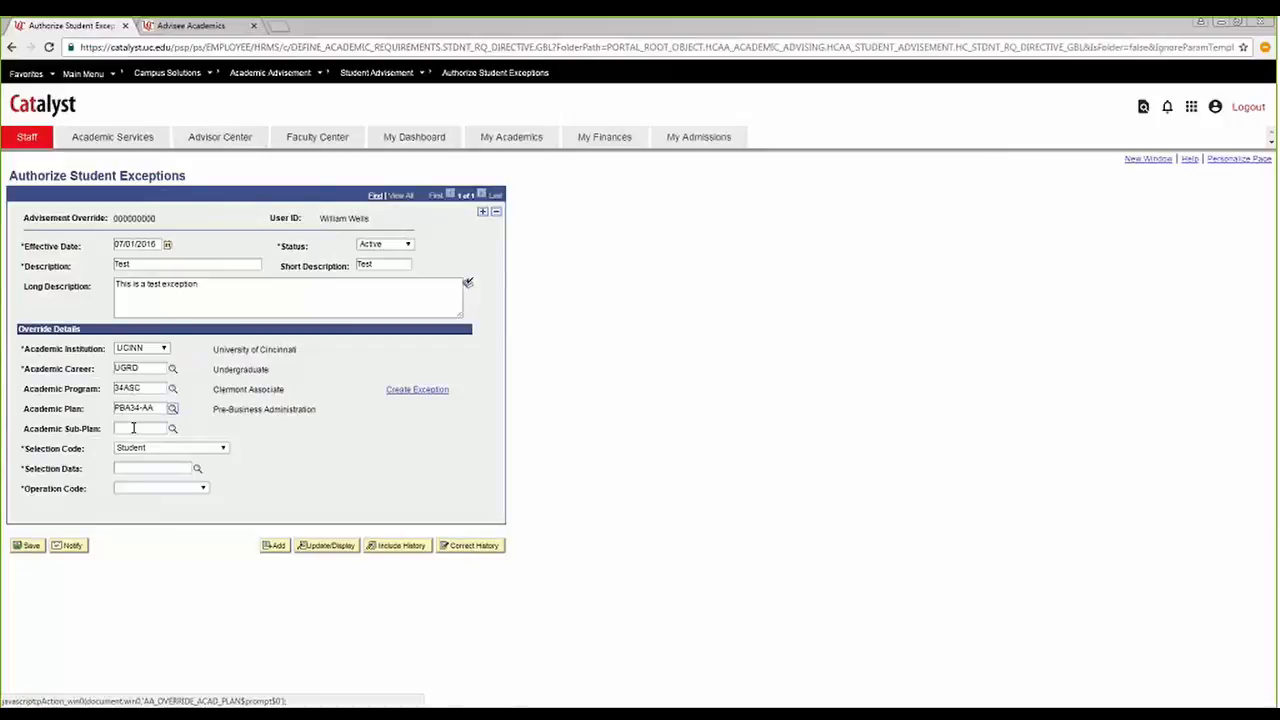
Begin filling in the exception's selection data.
left_click(164, 468)
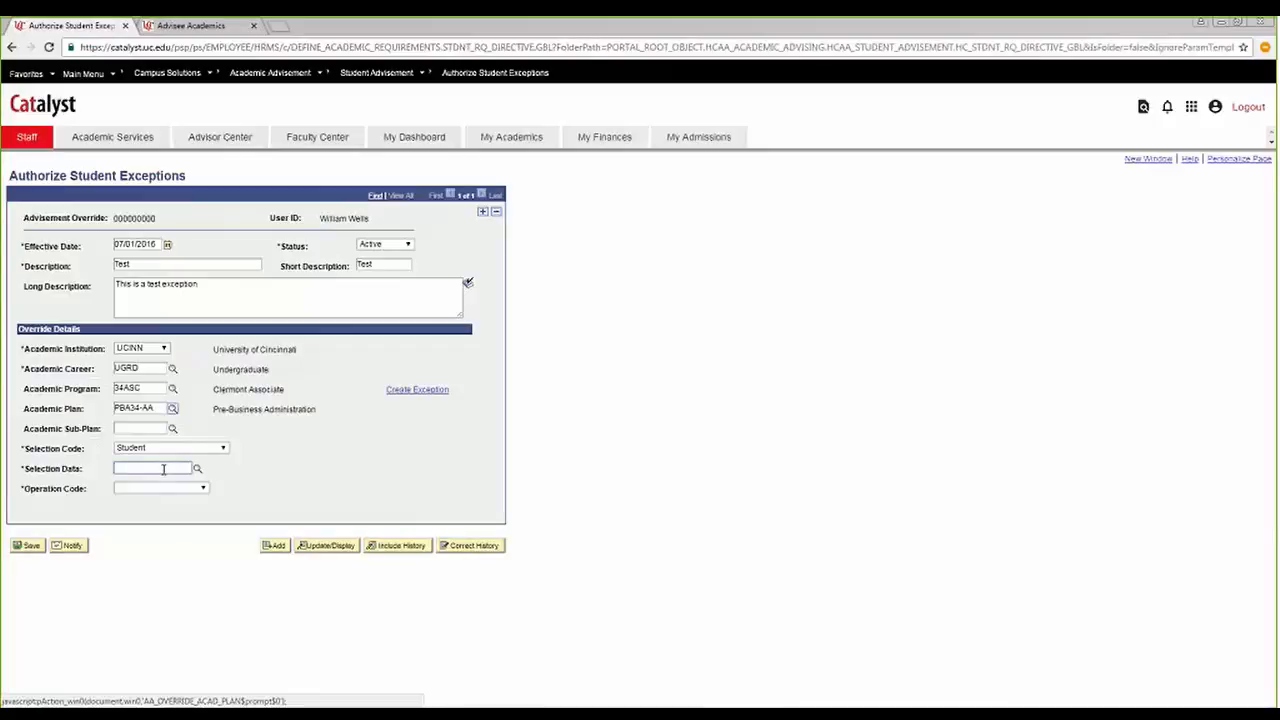
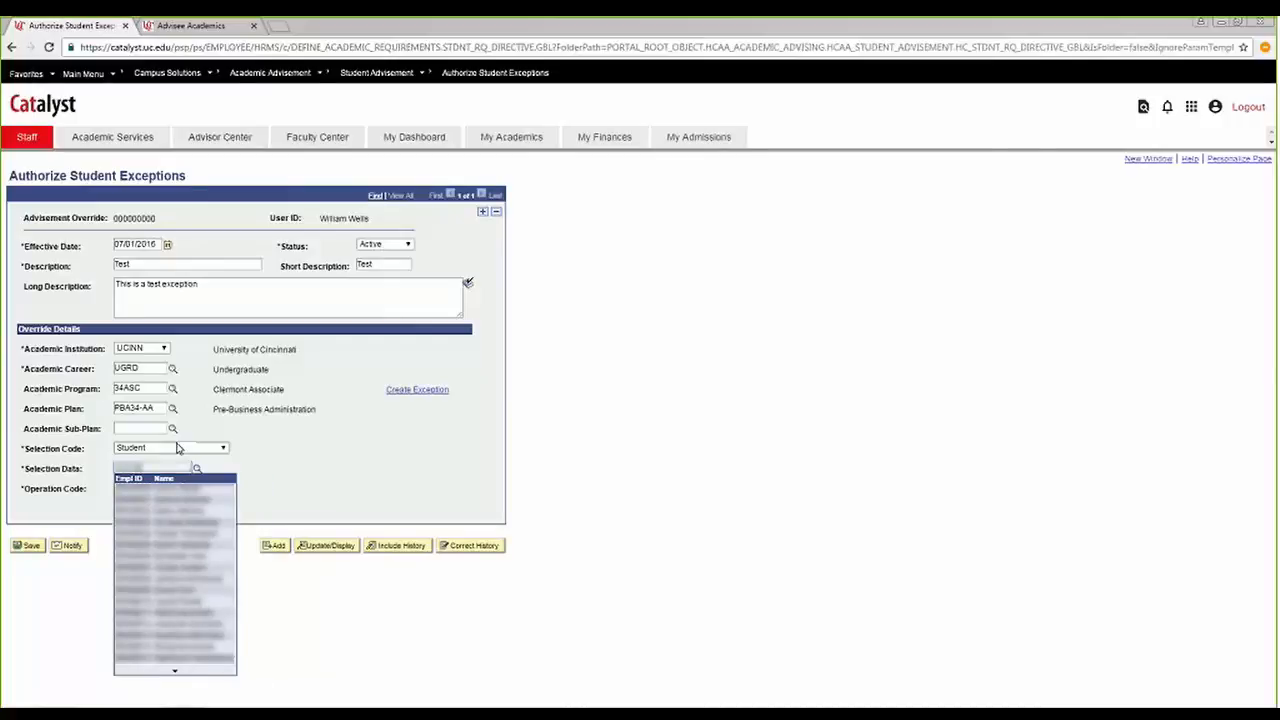
Complete the selection data with the student's ID, keeping Student as the selection code.
type("0")
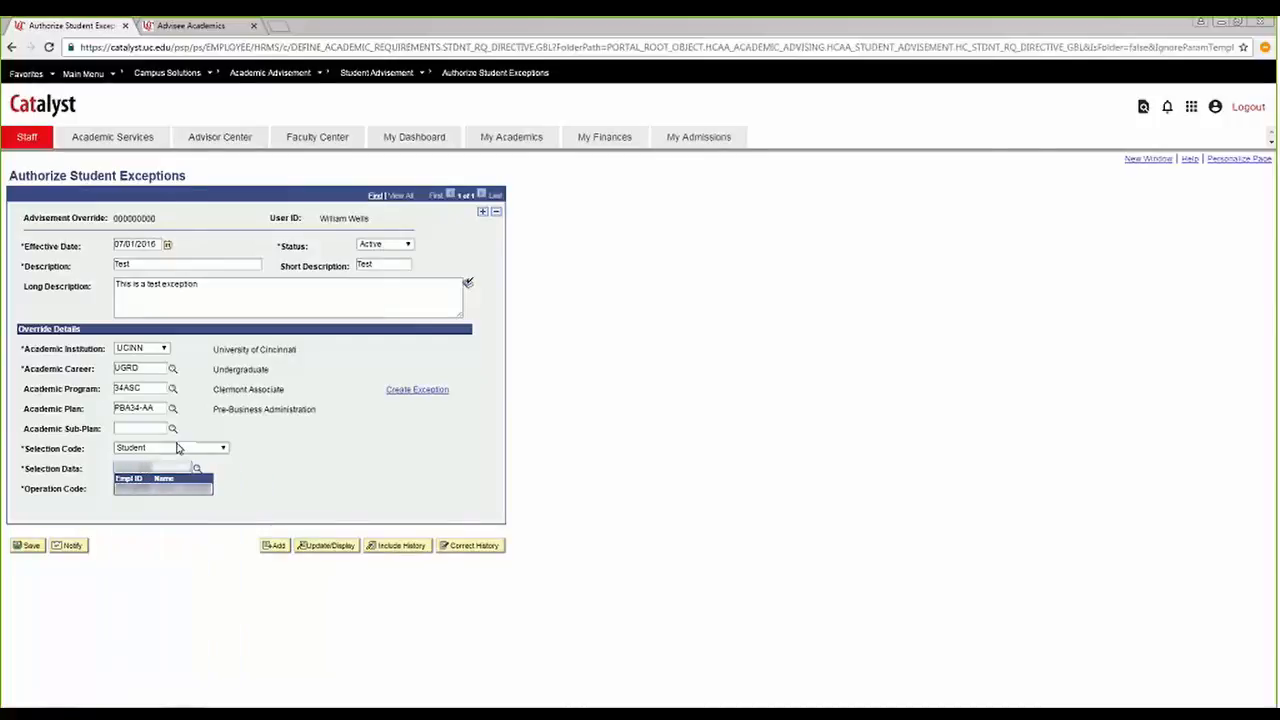
left_click(315, 469)
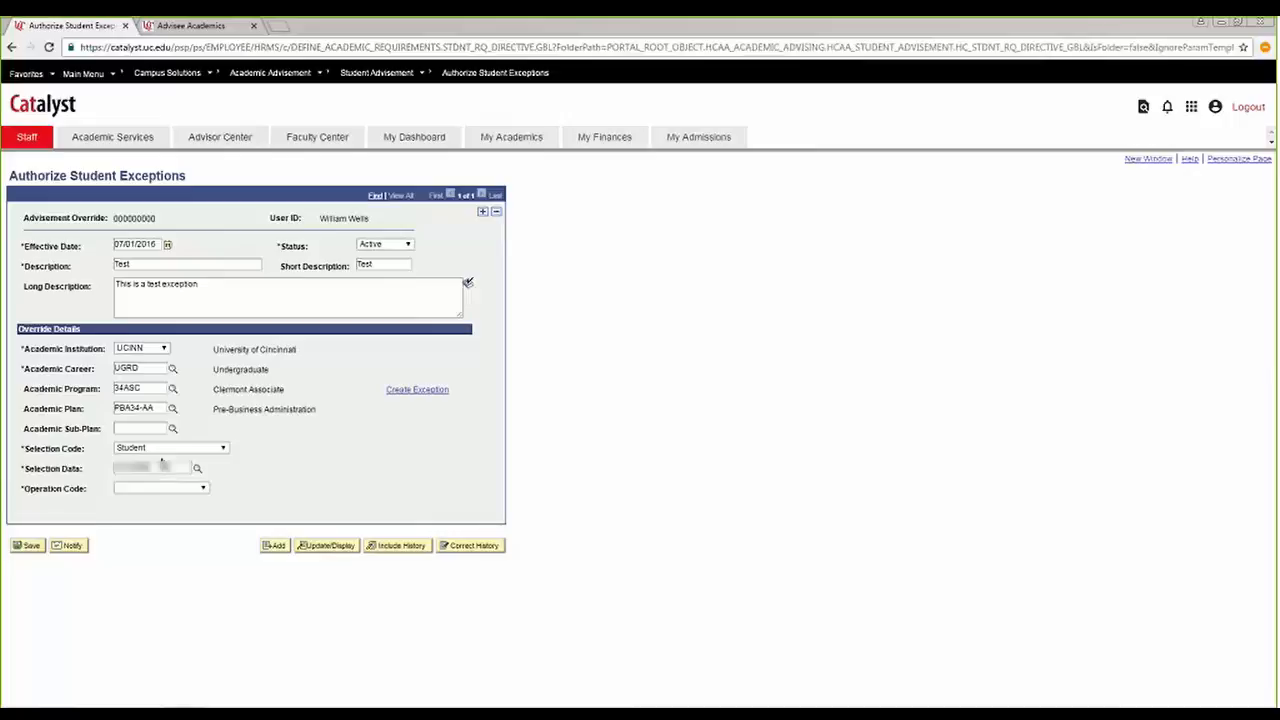
left_click(223, 449)
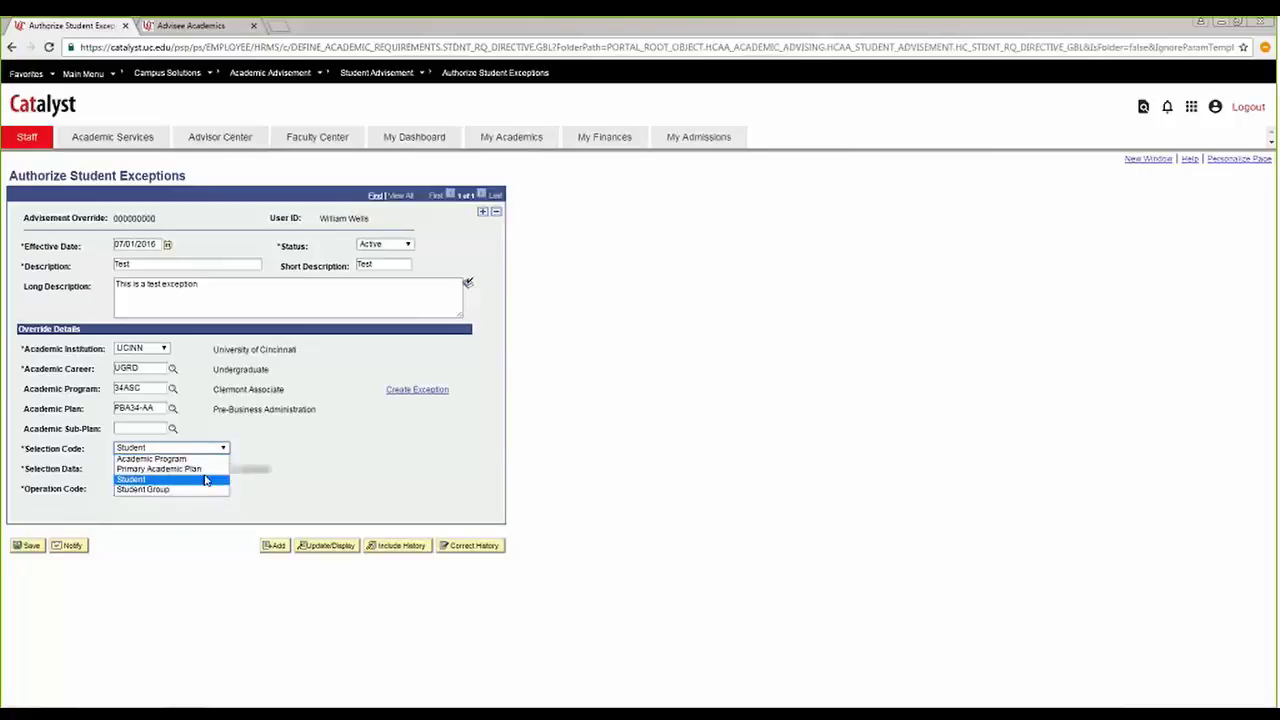
left_click(295, 465)
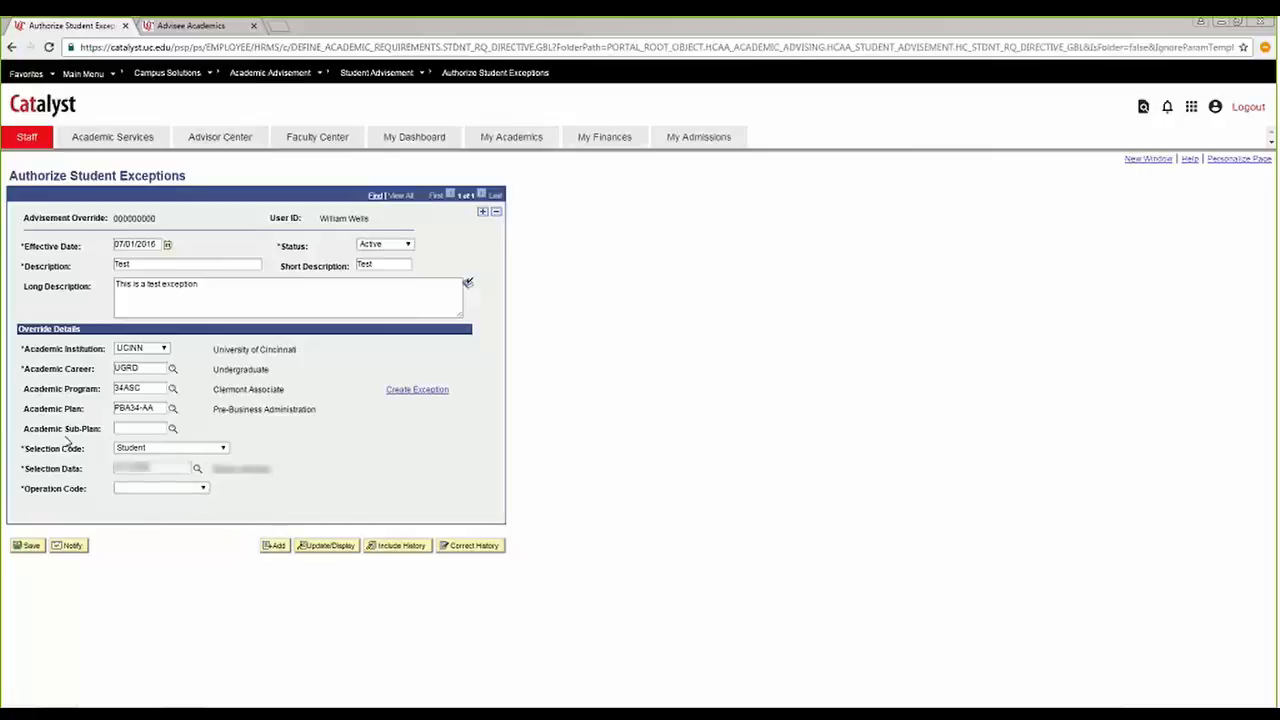
Set the exception's operation code to Course Directive.
left_click(205, 490)
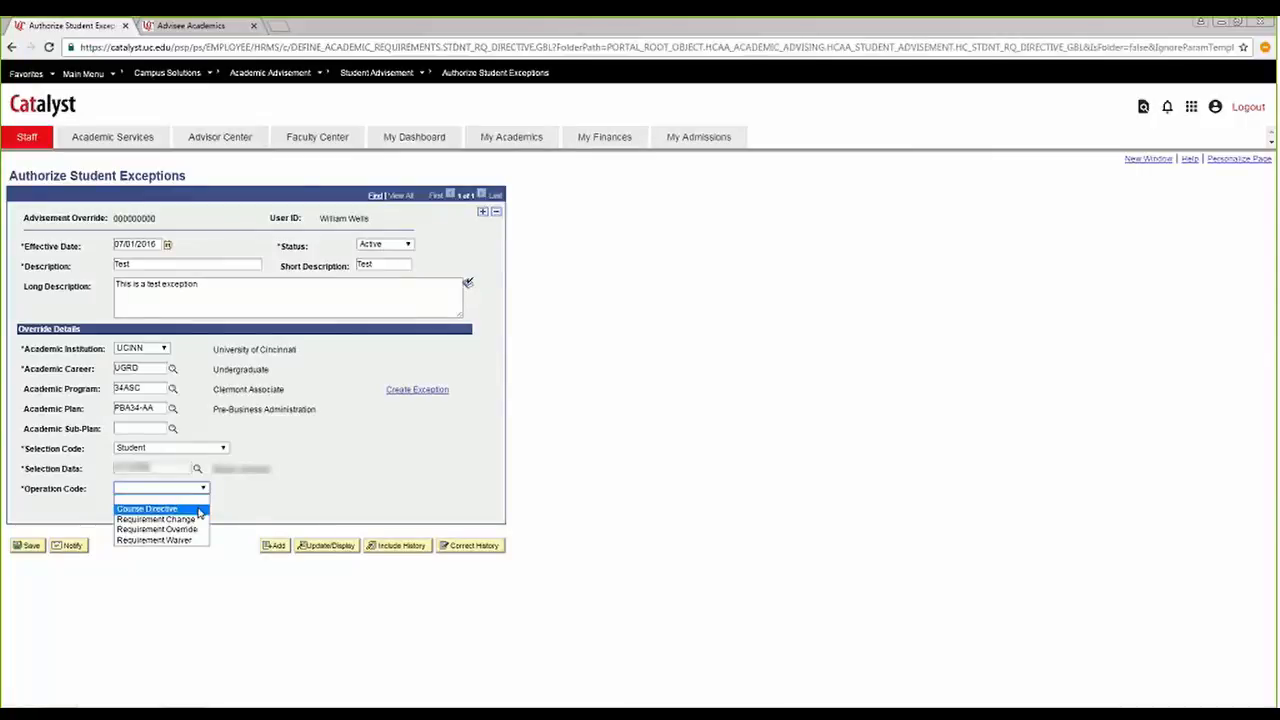
left_click(200, 510)
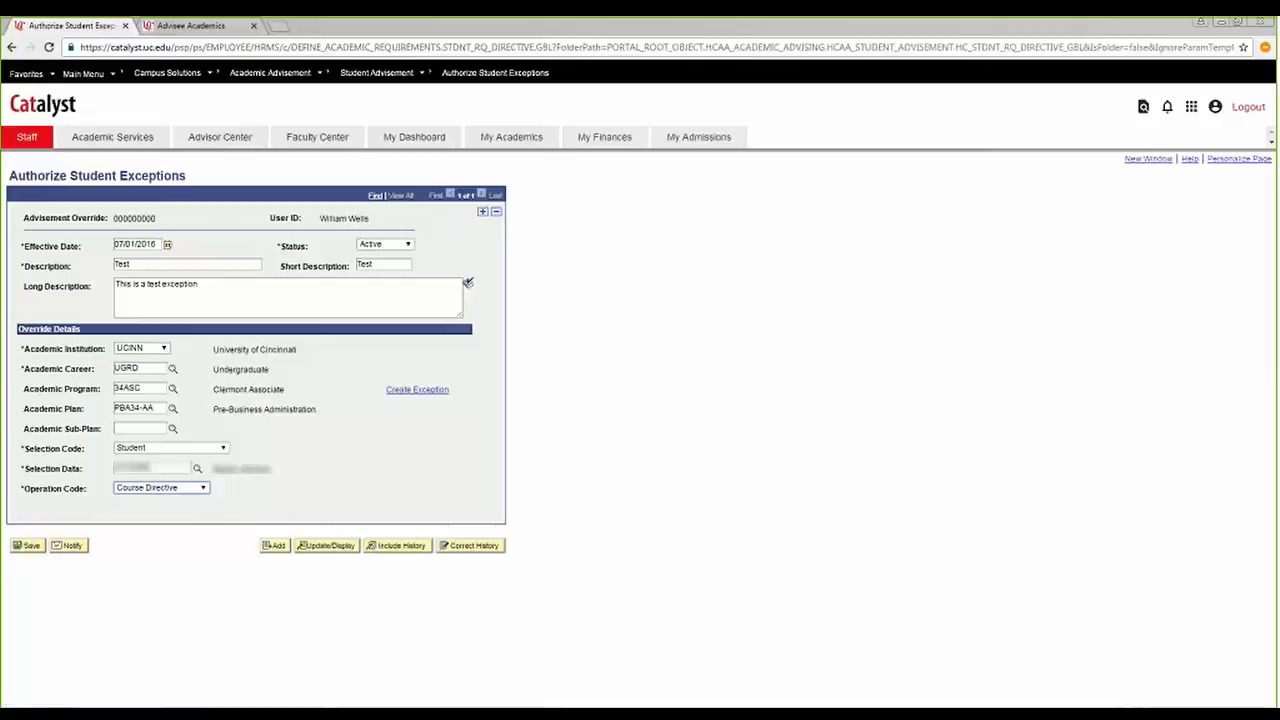
left_click(202, 488)
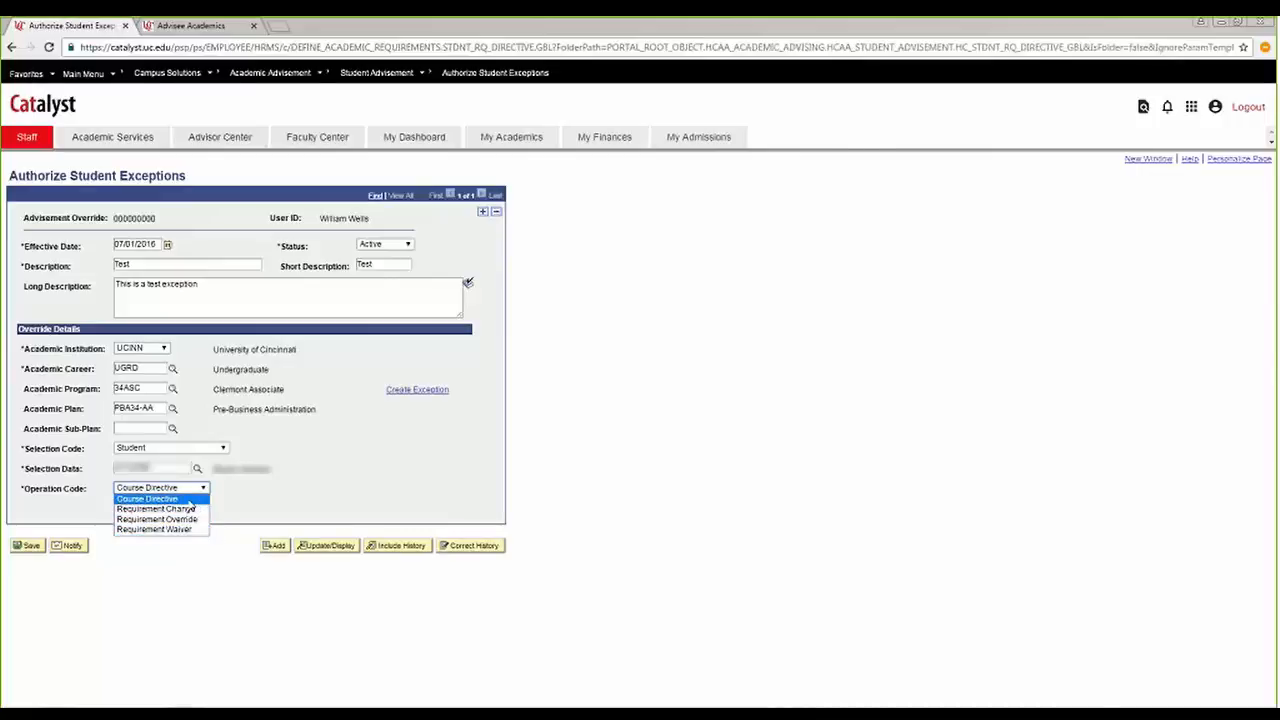
left_click(188, 500)
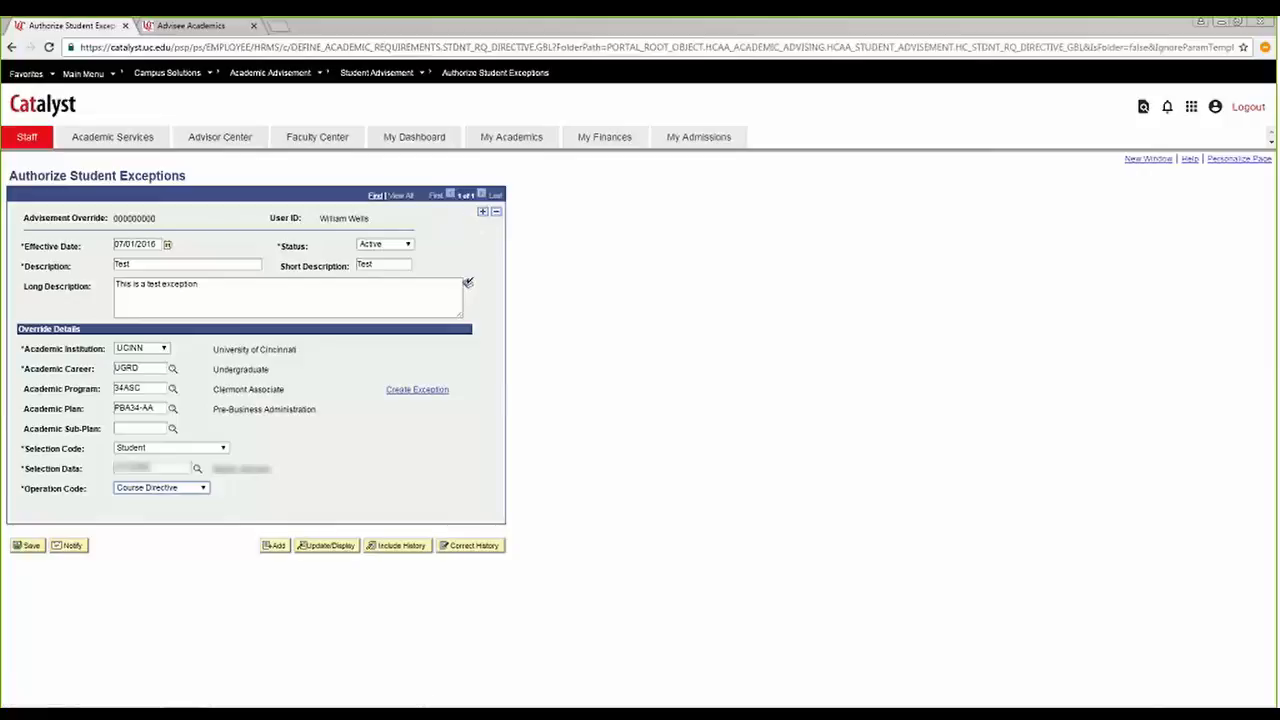
Start creating the exception and look up 34 Pre-Business Administration (008334) as its requirement group.
left_click(423, 391)
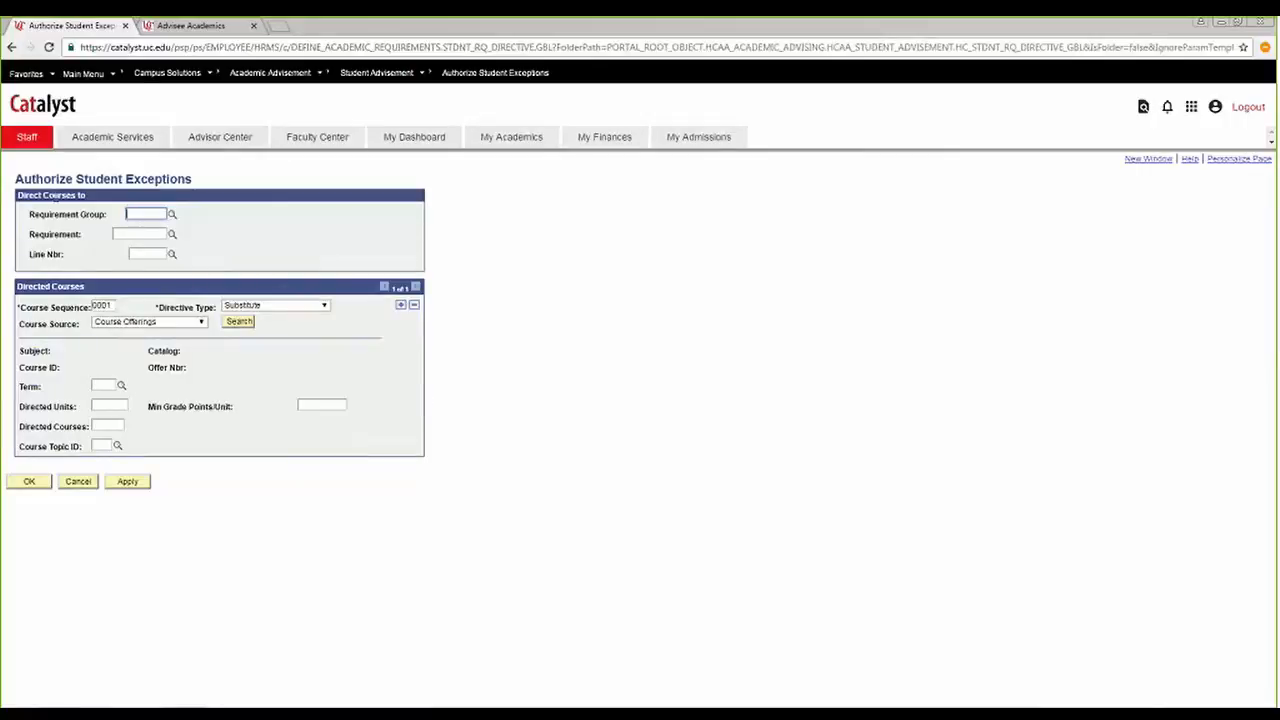
left_click(172, 215)
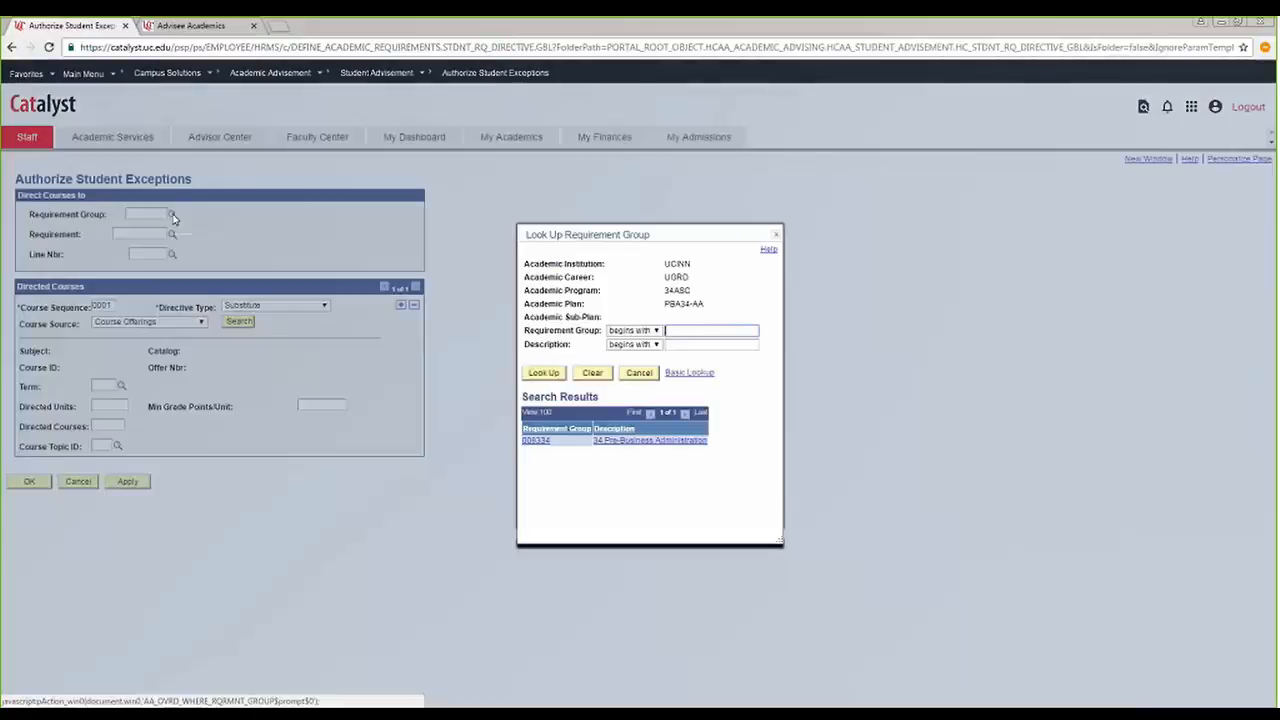
left_click(642, 444)
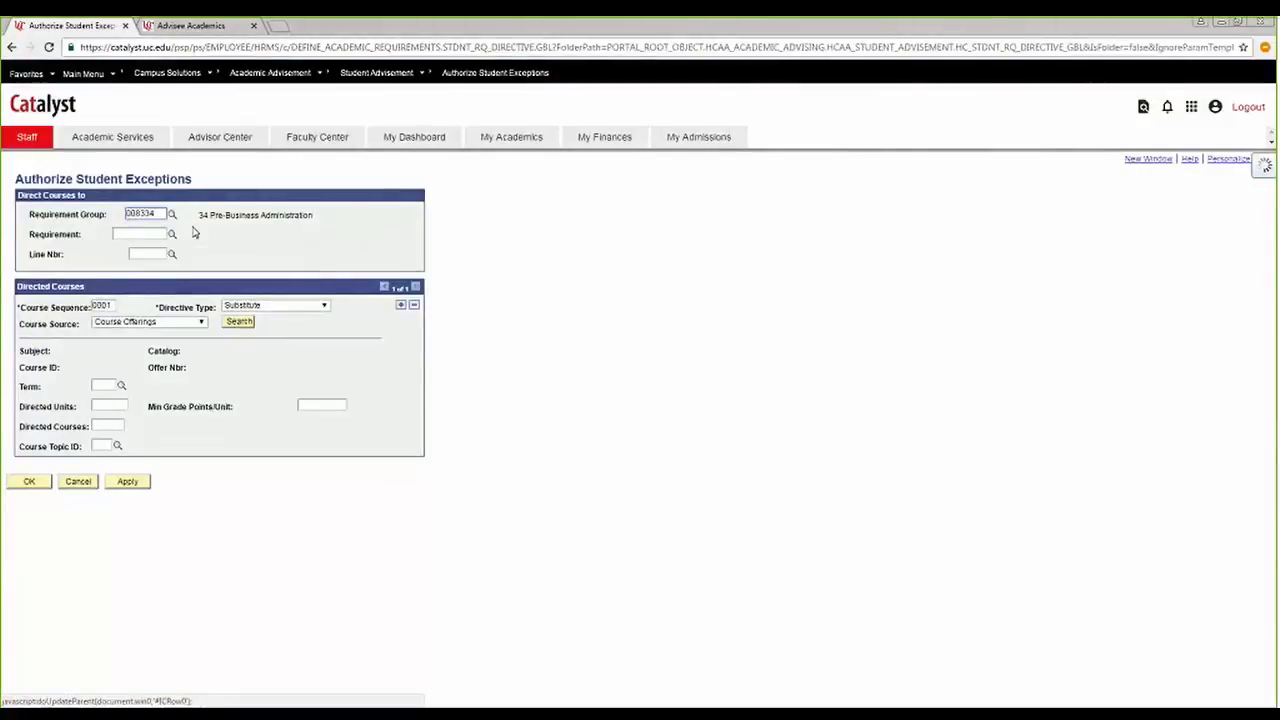
Set the requirement to 34PBA/GE (000002254) and the line number to 0050, Fine Arts (FA).
left_click(171, 233)
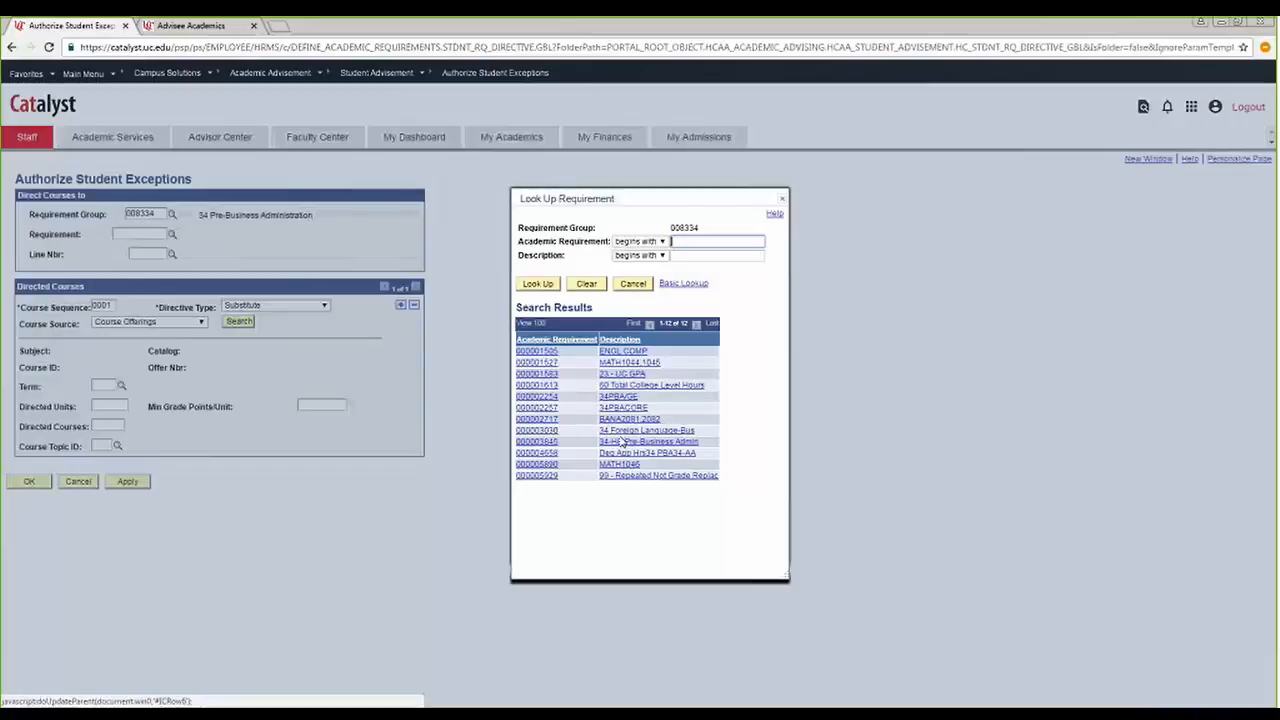
left_click(617, 399)
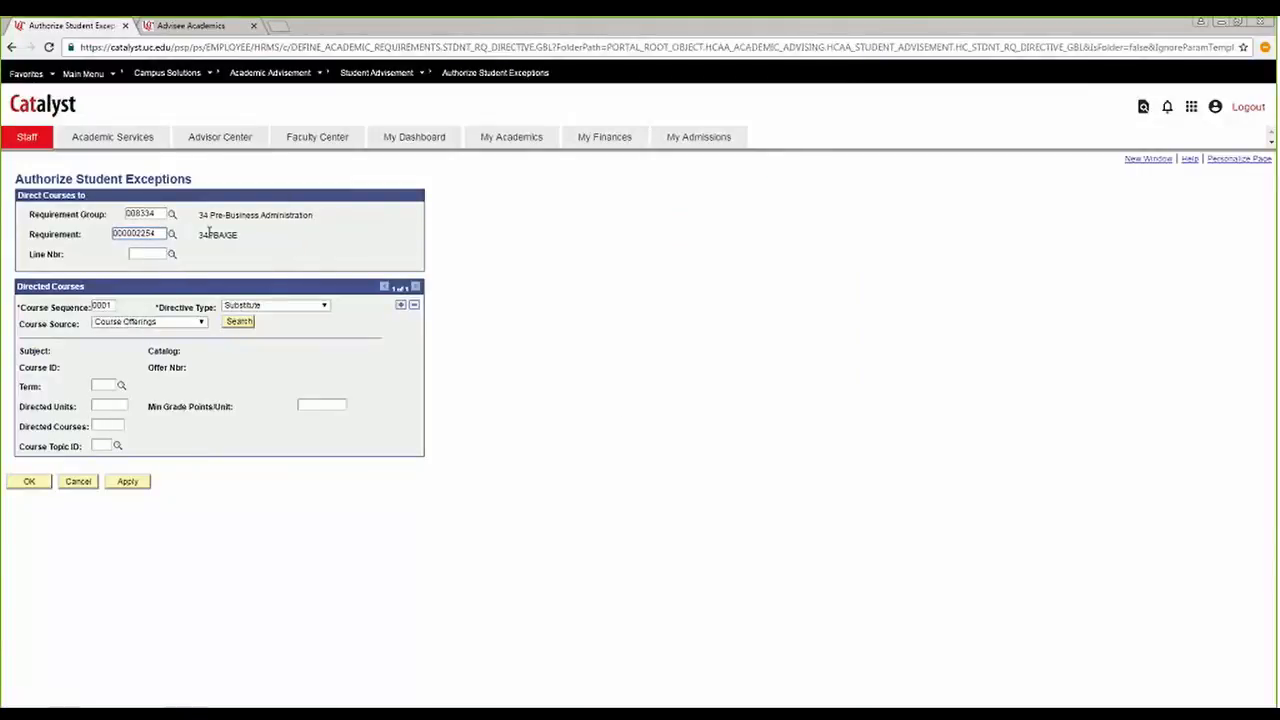
left_click_drag(208, 230, 237, 232)
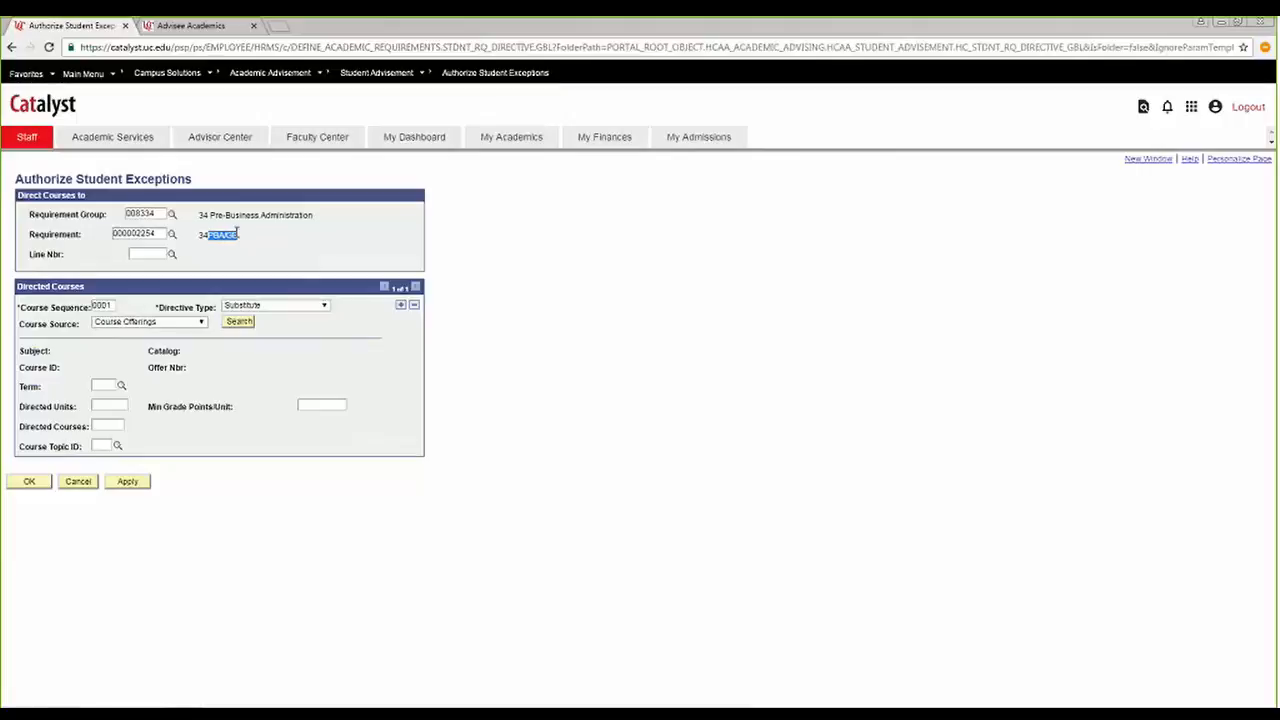
left_click(171, 256)
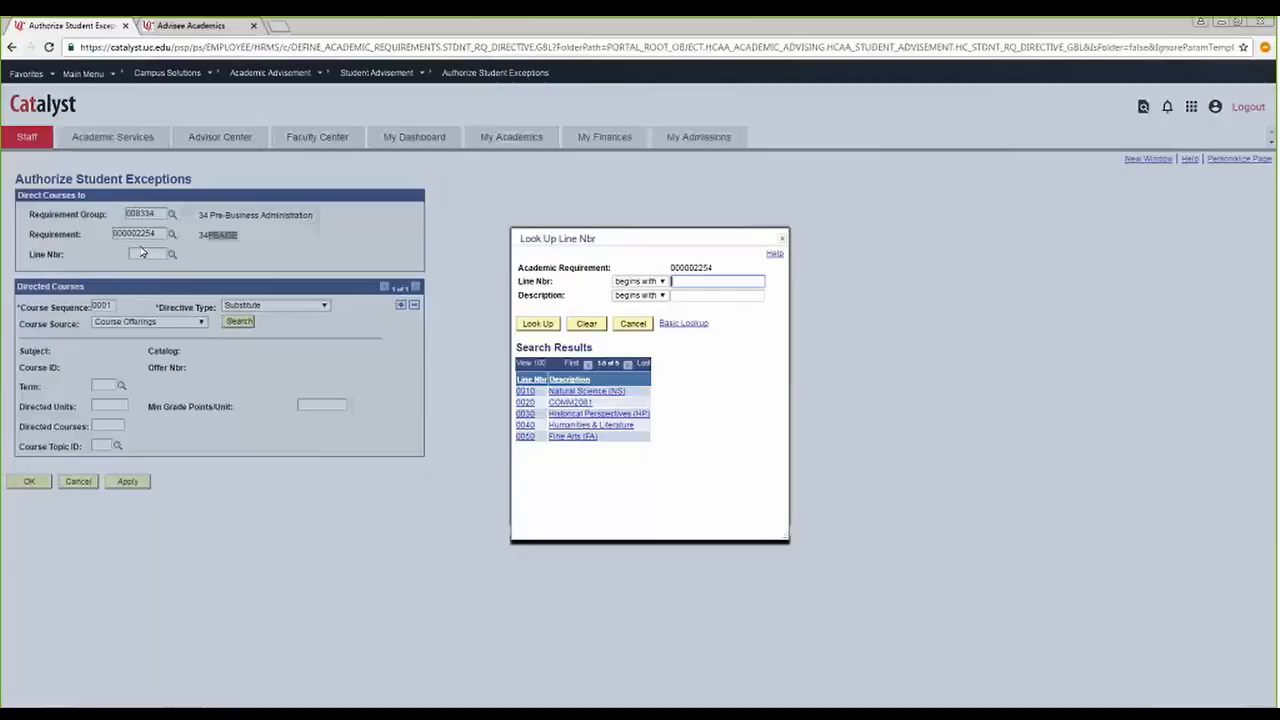
left_click(571, 438)
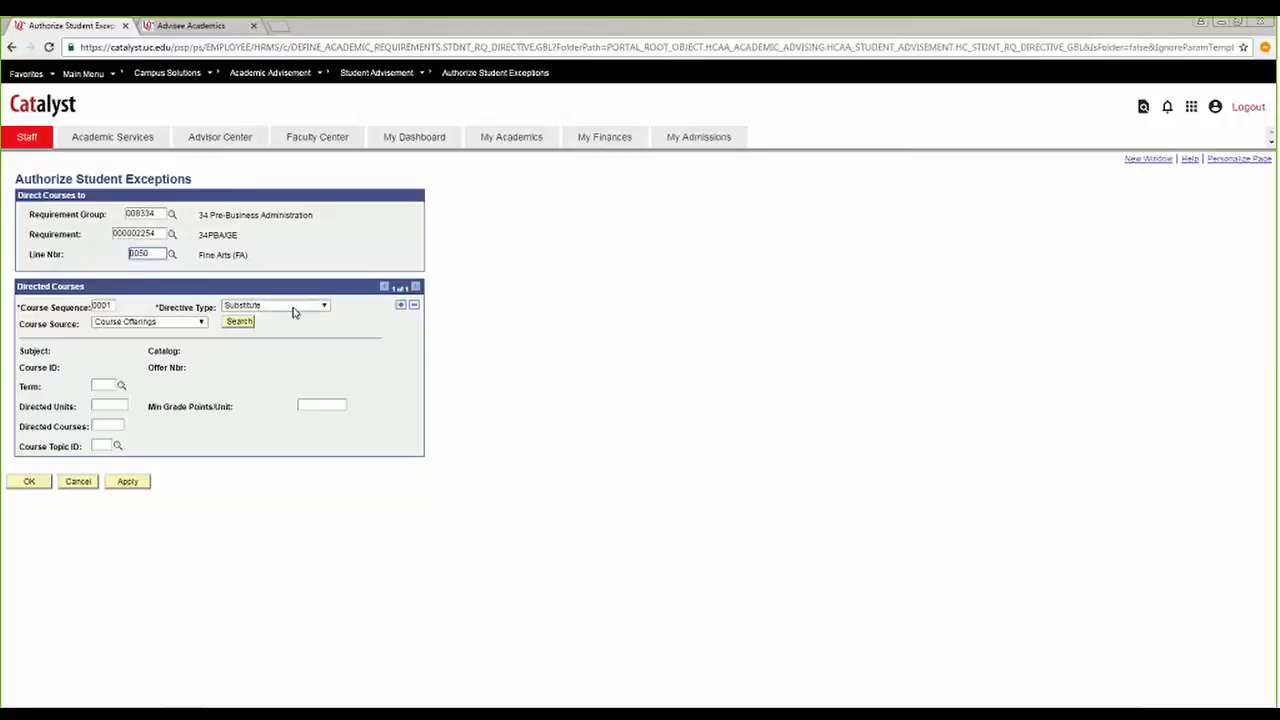
Try Exclude as the directed course's directive type and set it back to Substitute.
left_click(326, 307)
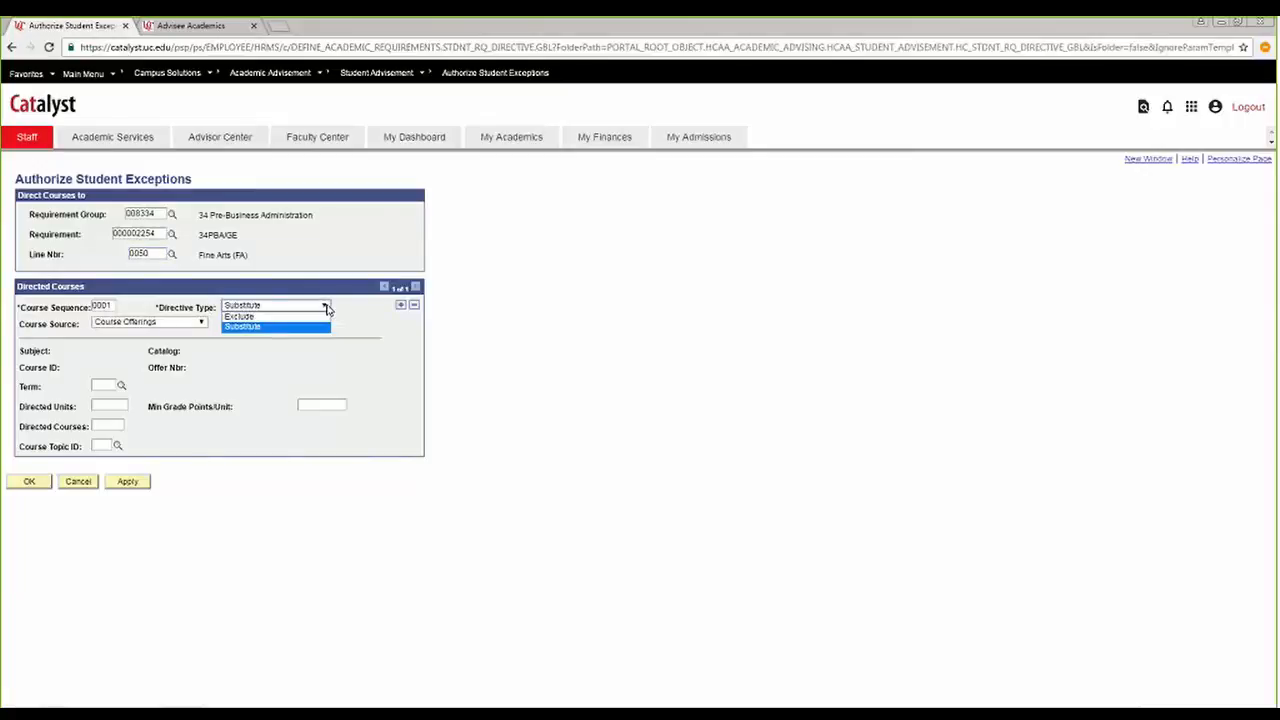
left_click(326, 308)
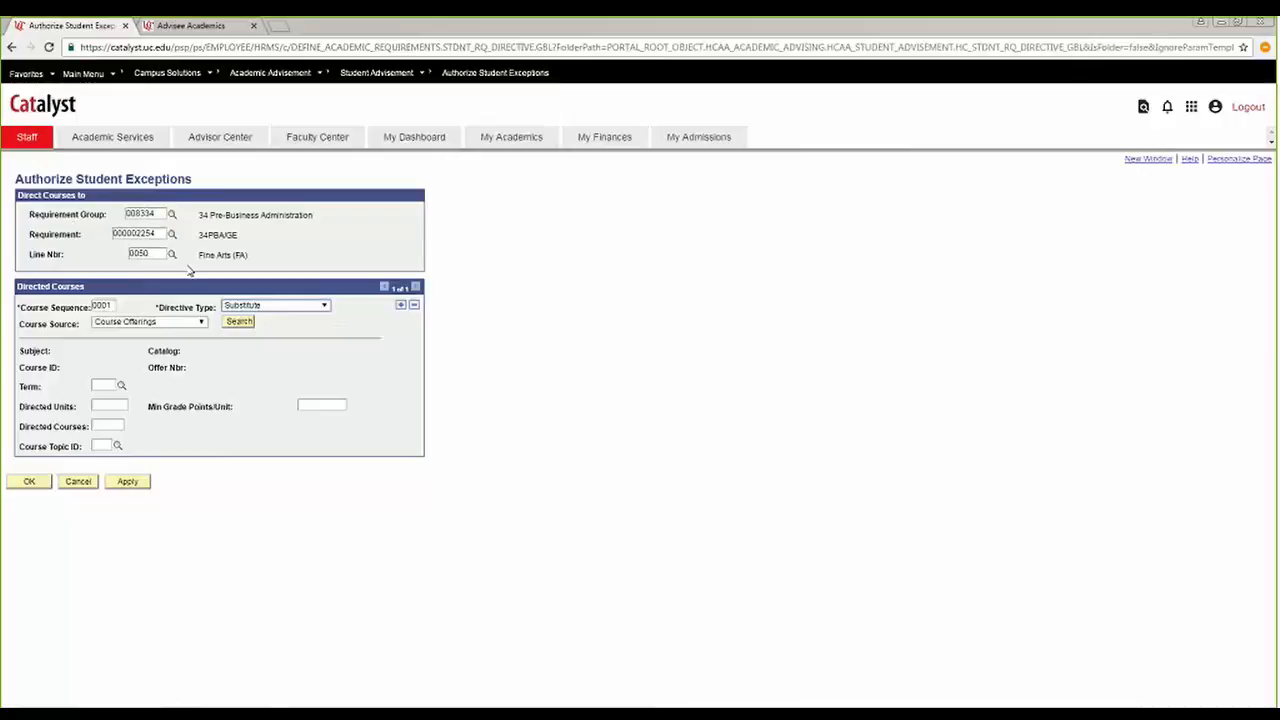
left_click(313, 313)
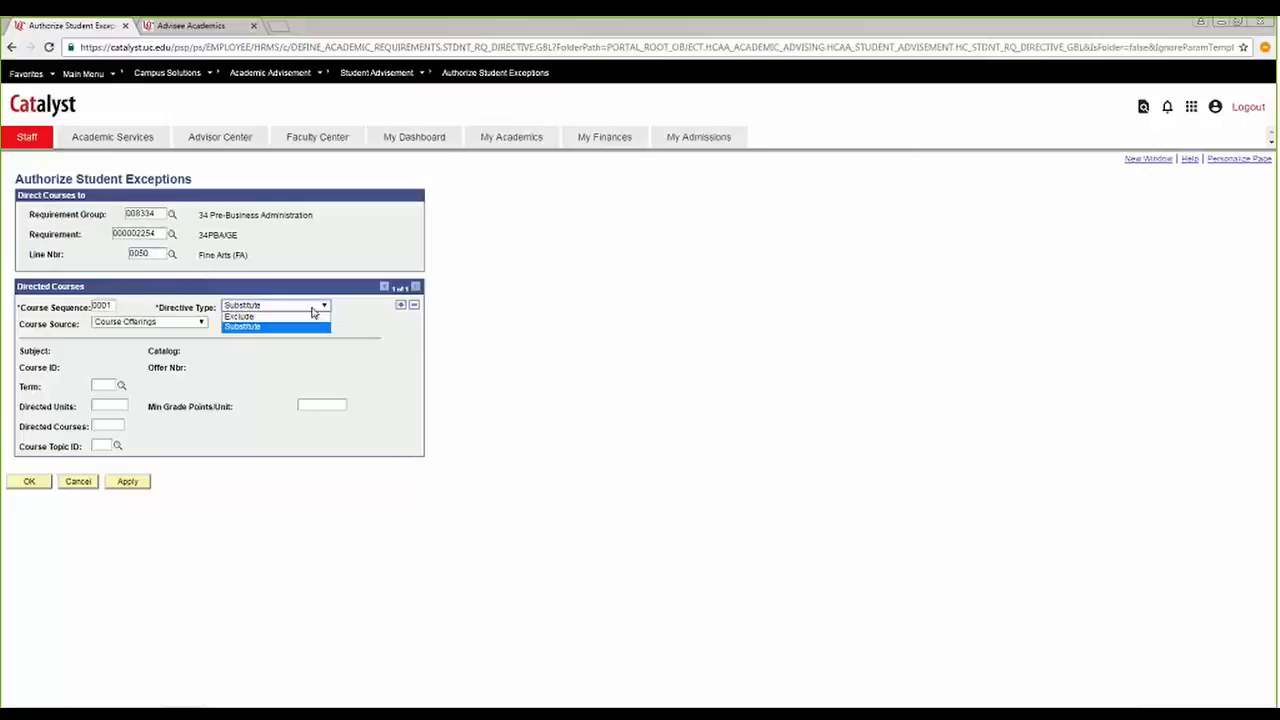
left_click(305, 316)
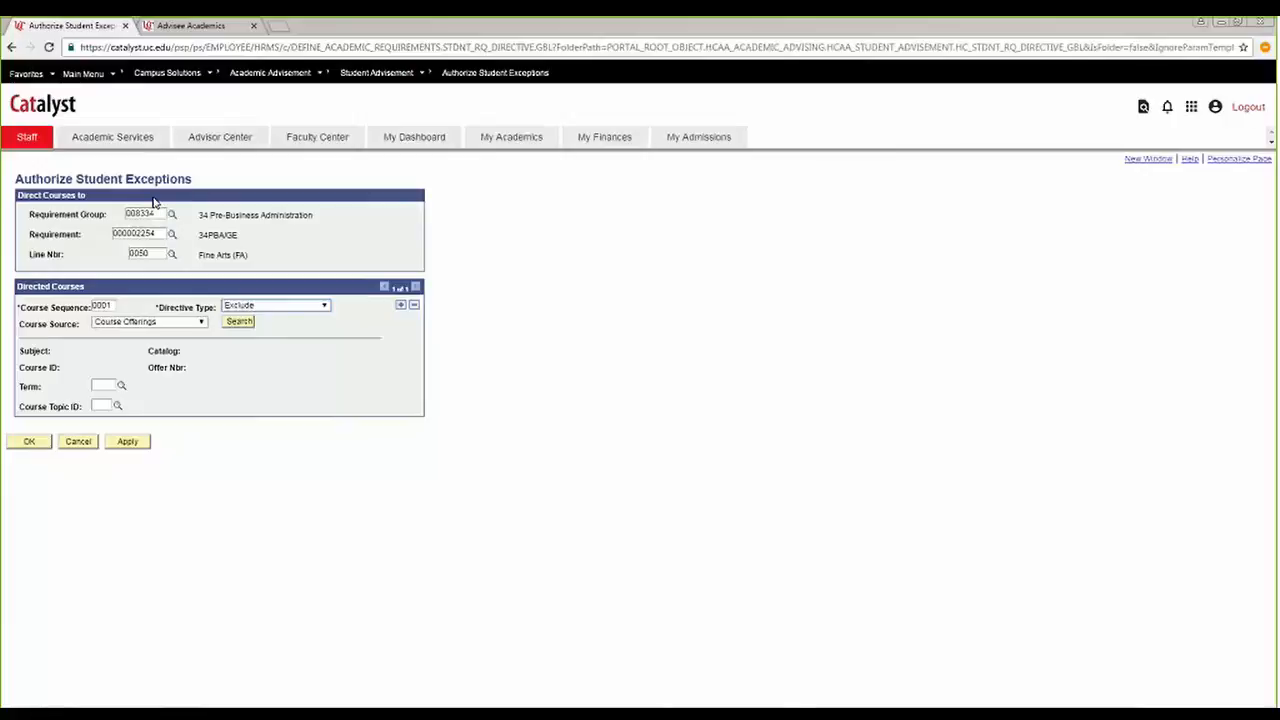
left_click(298, 309)
left_click(299, 326)
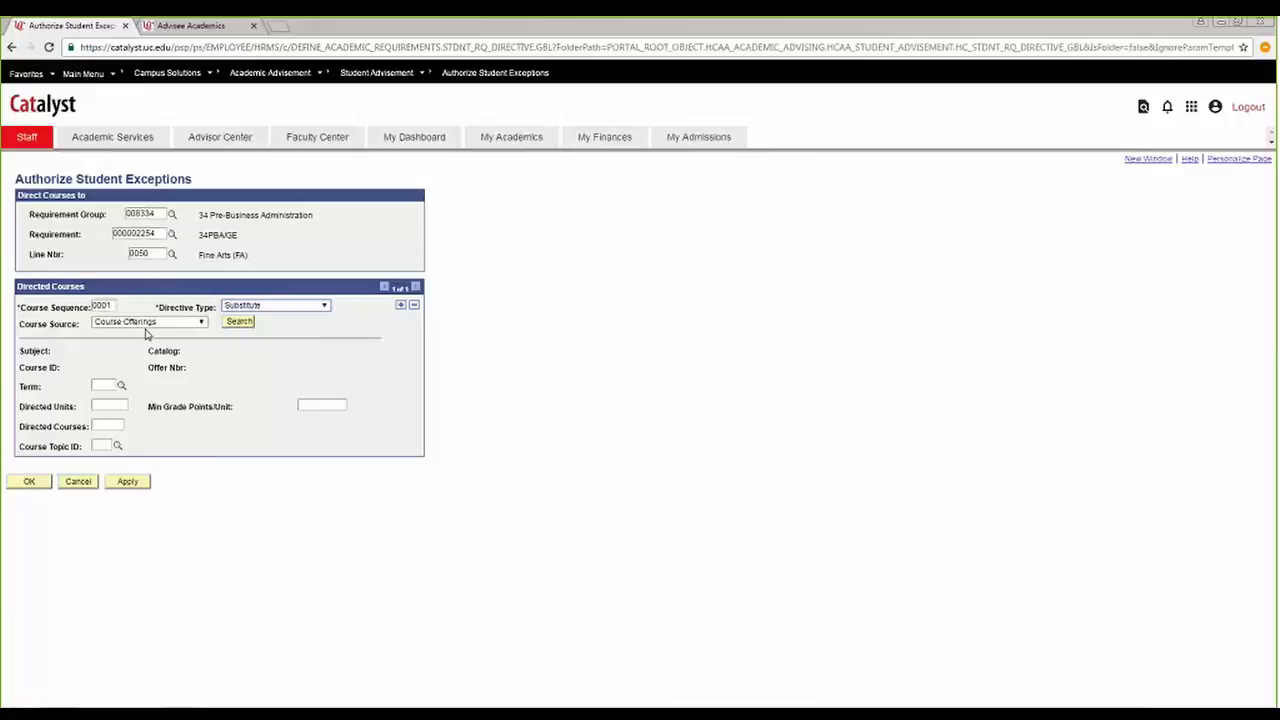
Search the Course Offerings source for ENGL 1001 and add ENGL 1001P1, English Composition, as the directed course.
left_click(200, 322)
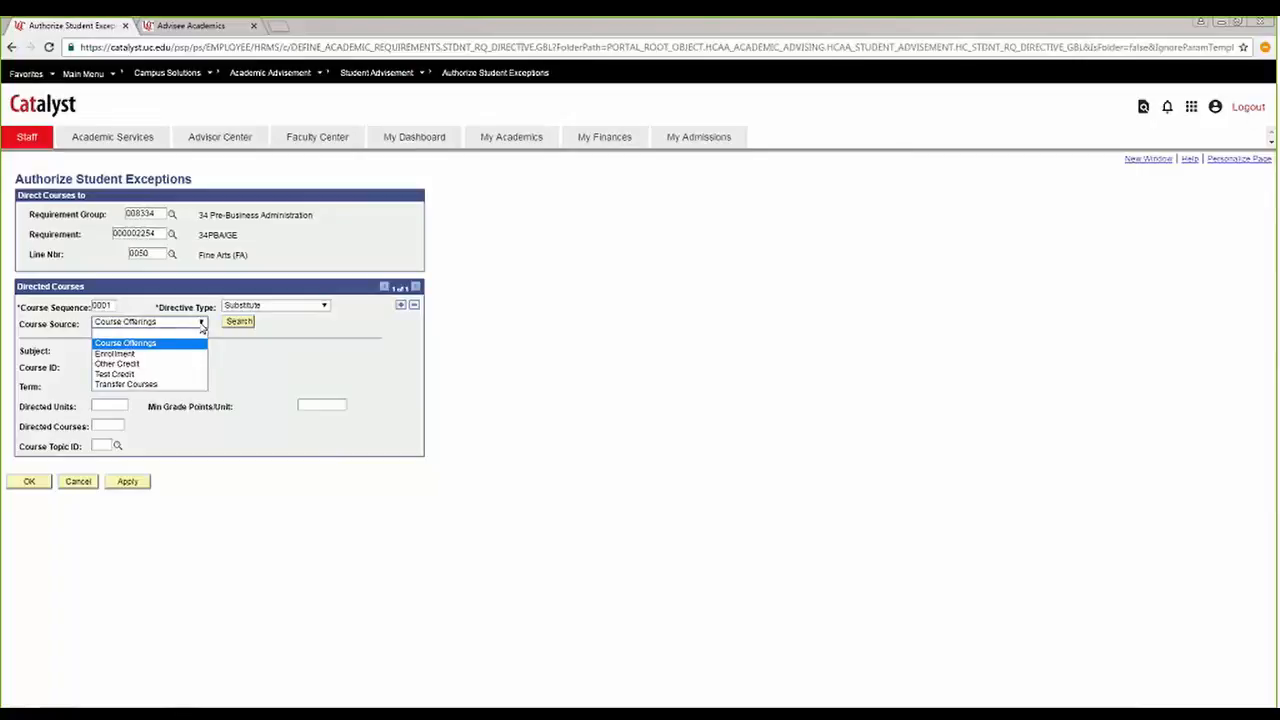
left_click(147, 346)
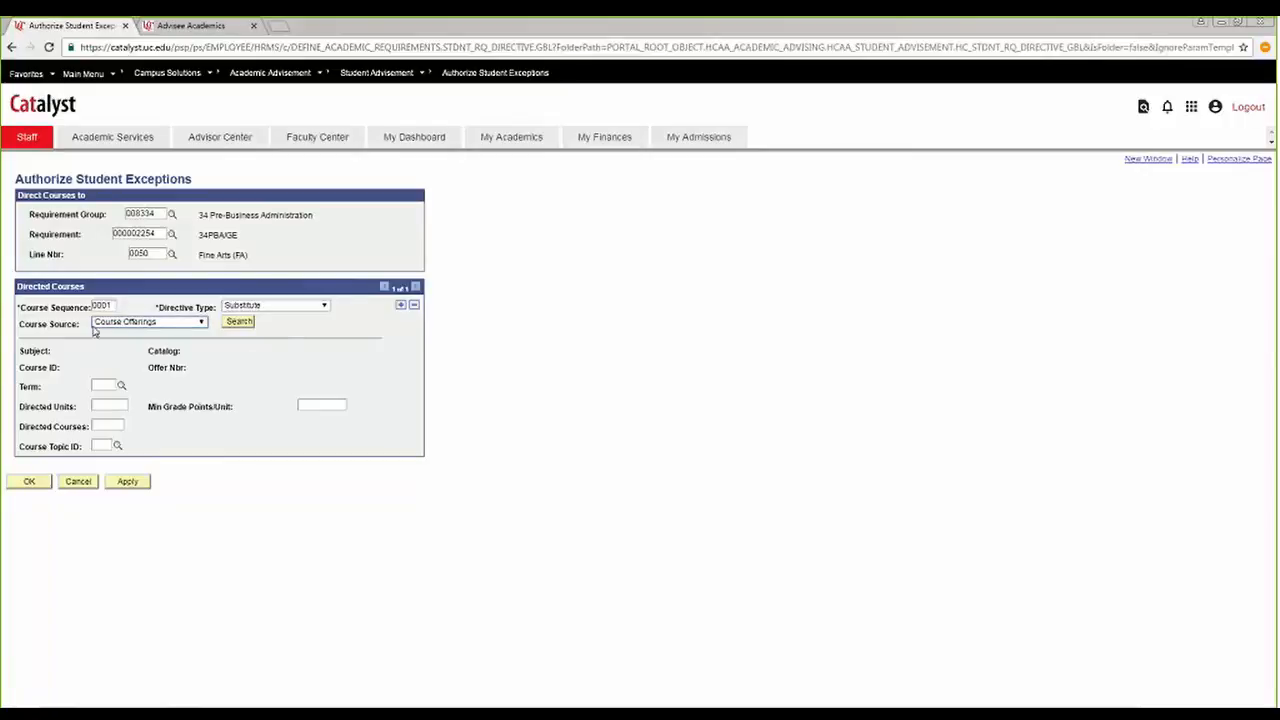
left_click(240, 322)
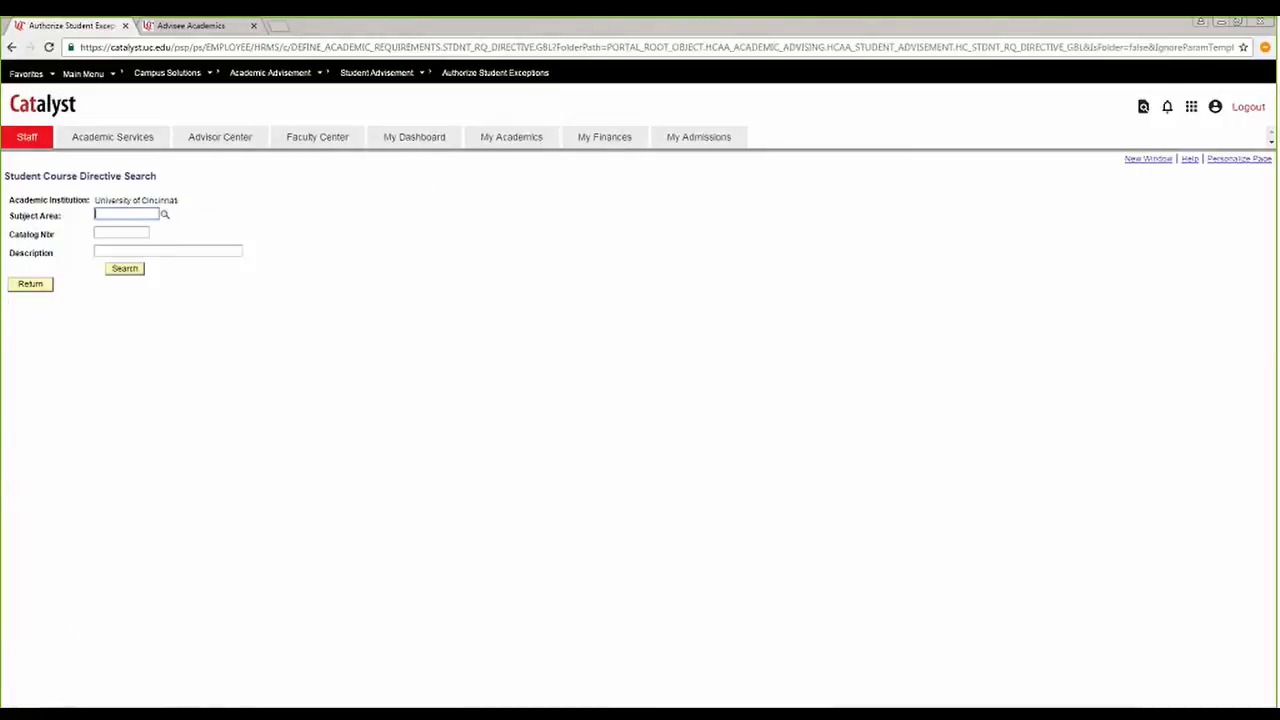
type("engl")
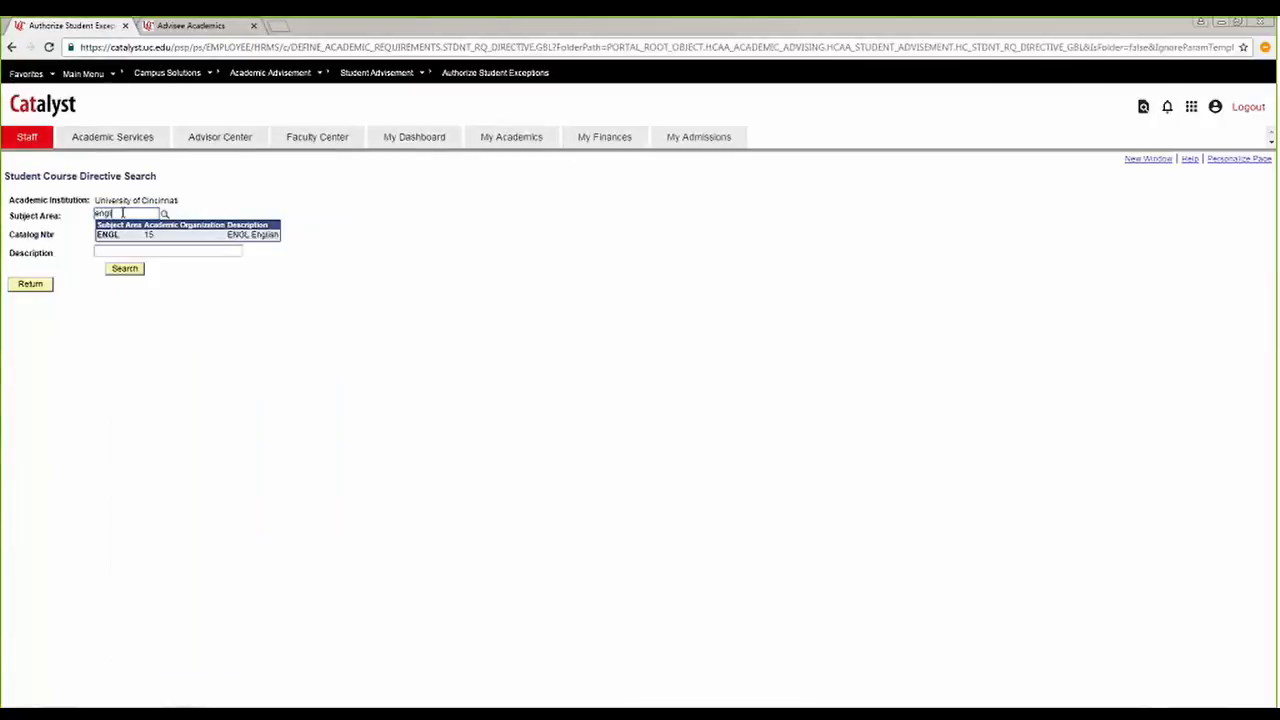
key("Tab")
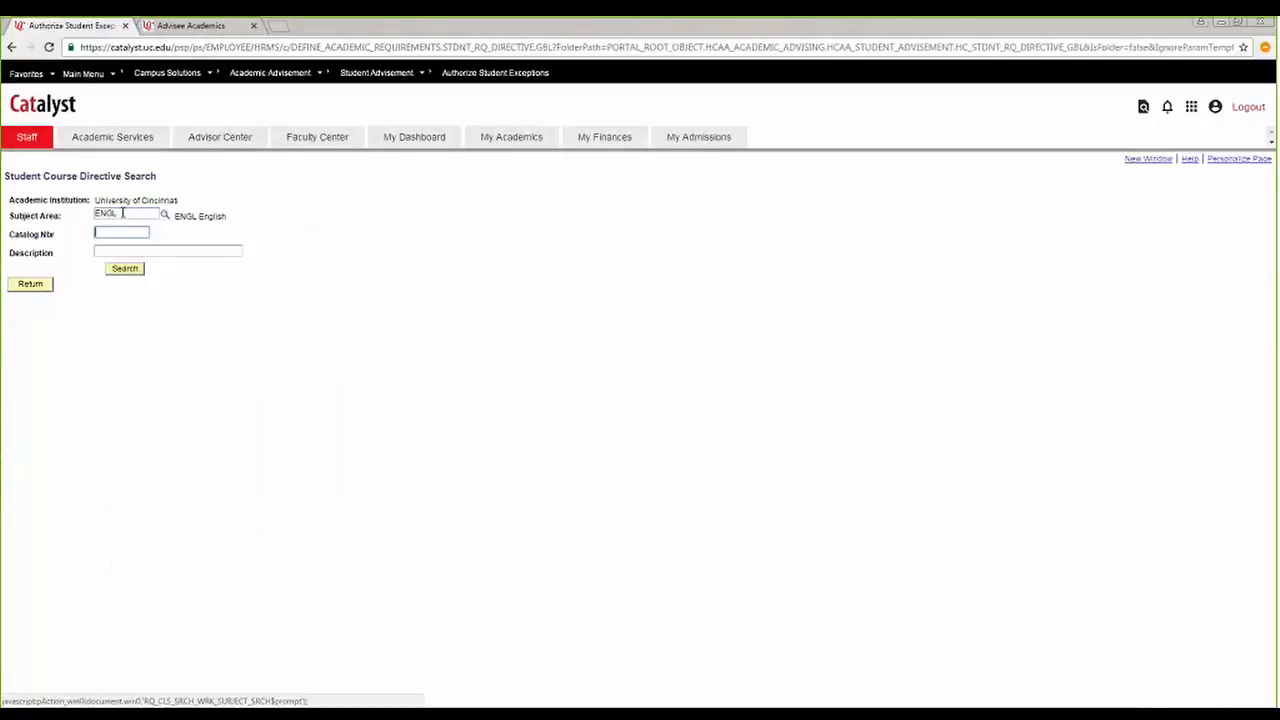
type("1001")
key("Return")
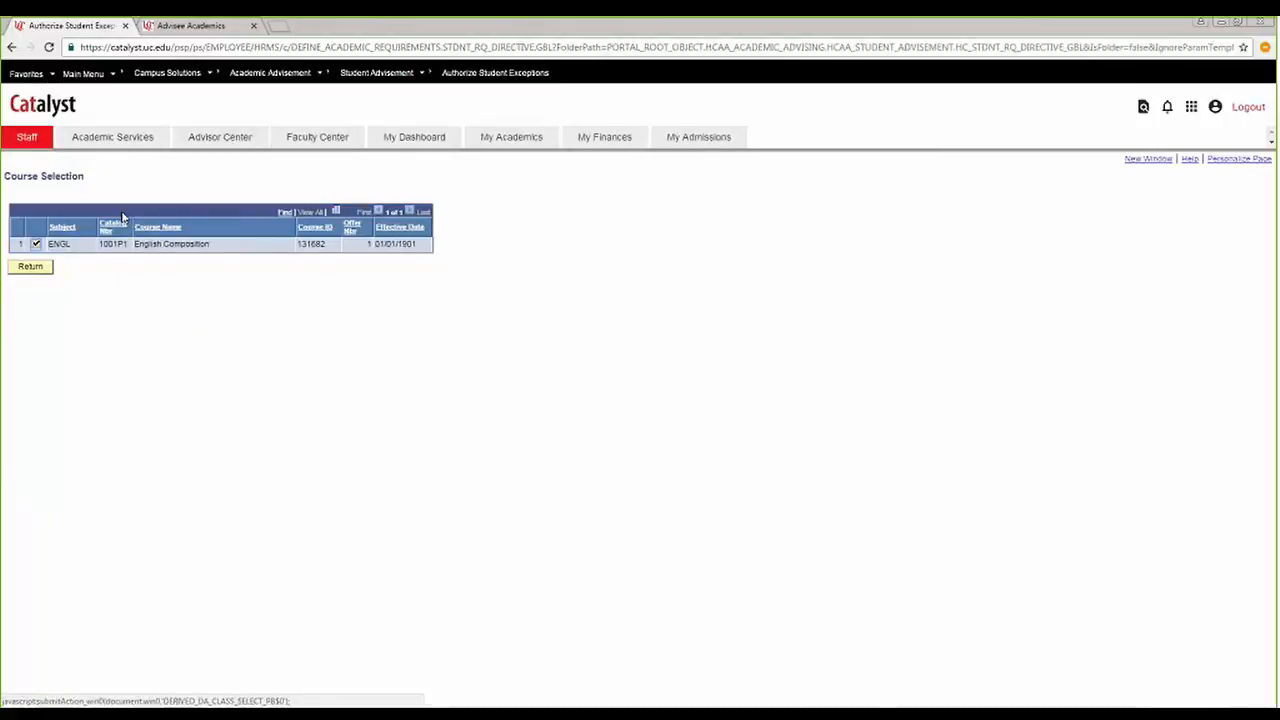
left_click(35, 245)
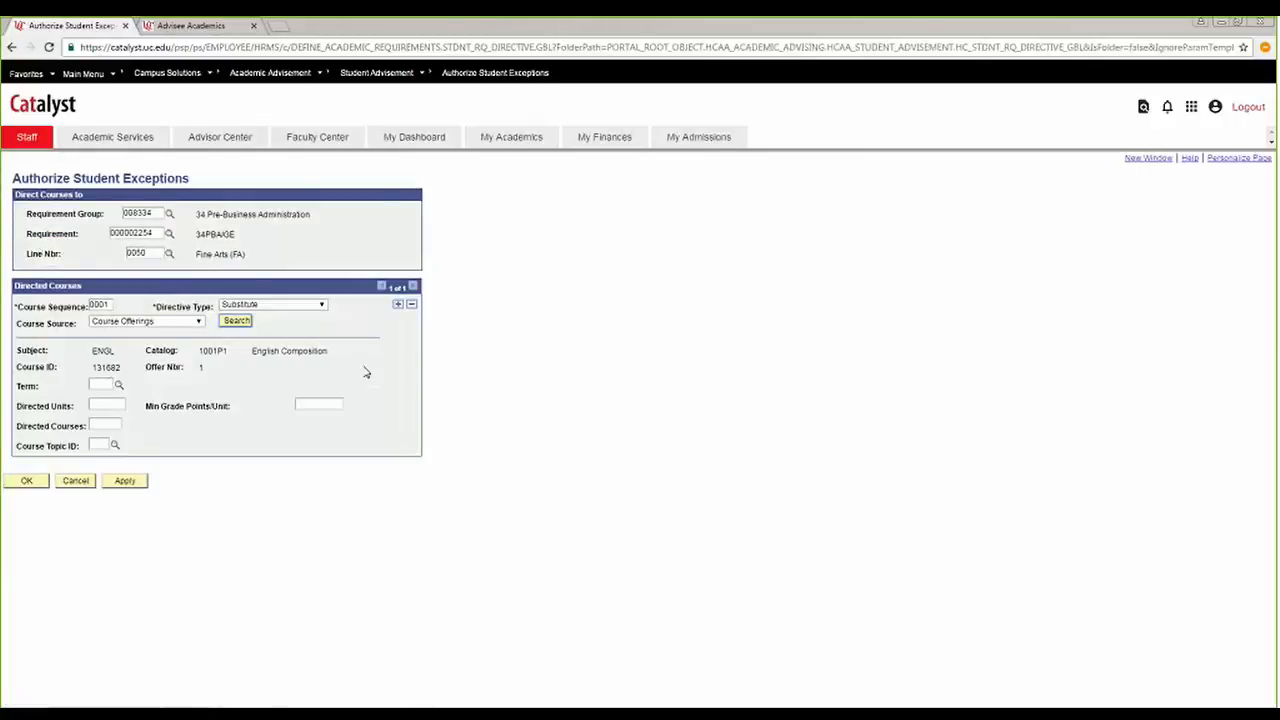
Search the course offerings for HIST 1005 and set the directed course to EURO HIST I with offer number 1.
left_click_drag(180, 371, 212, 372)
left_click(205, 373)
left_click(239, 324)
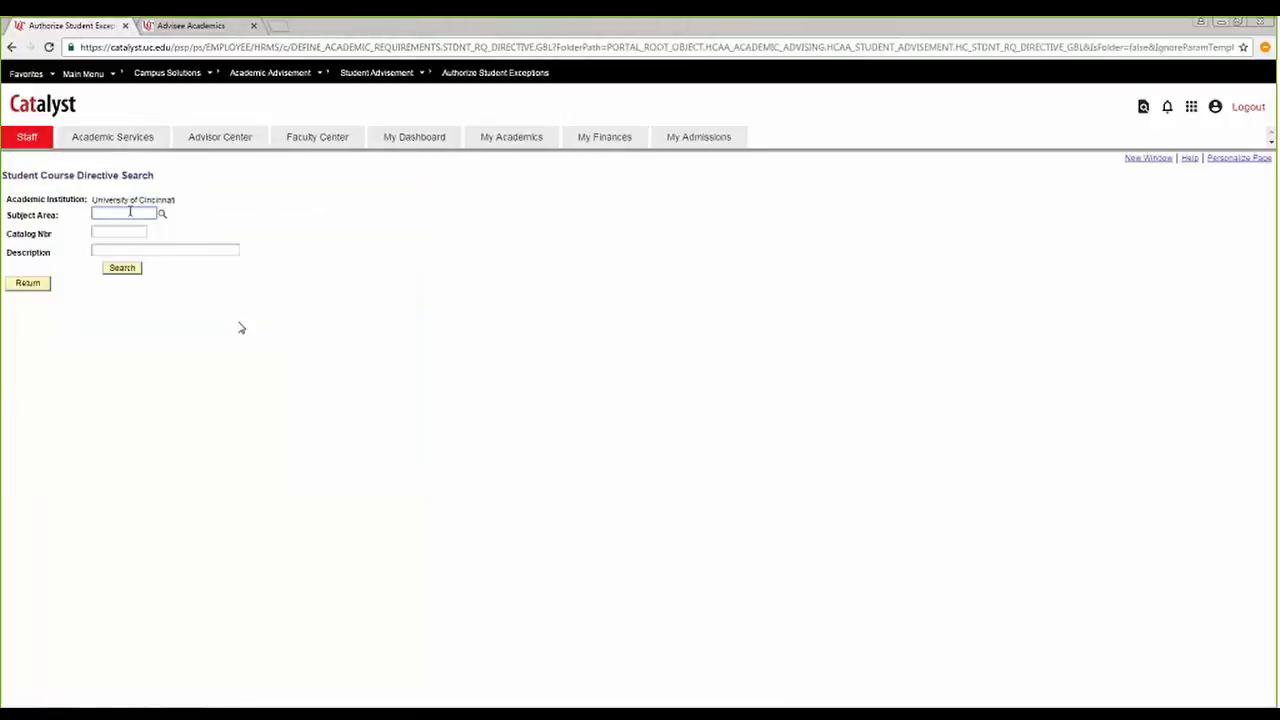
type("hist")
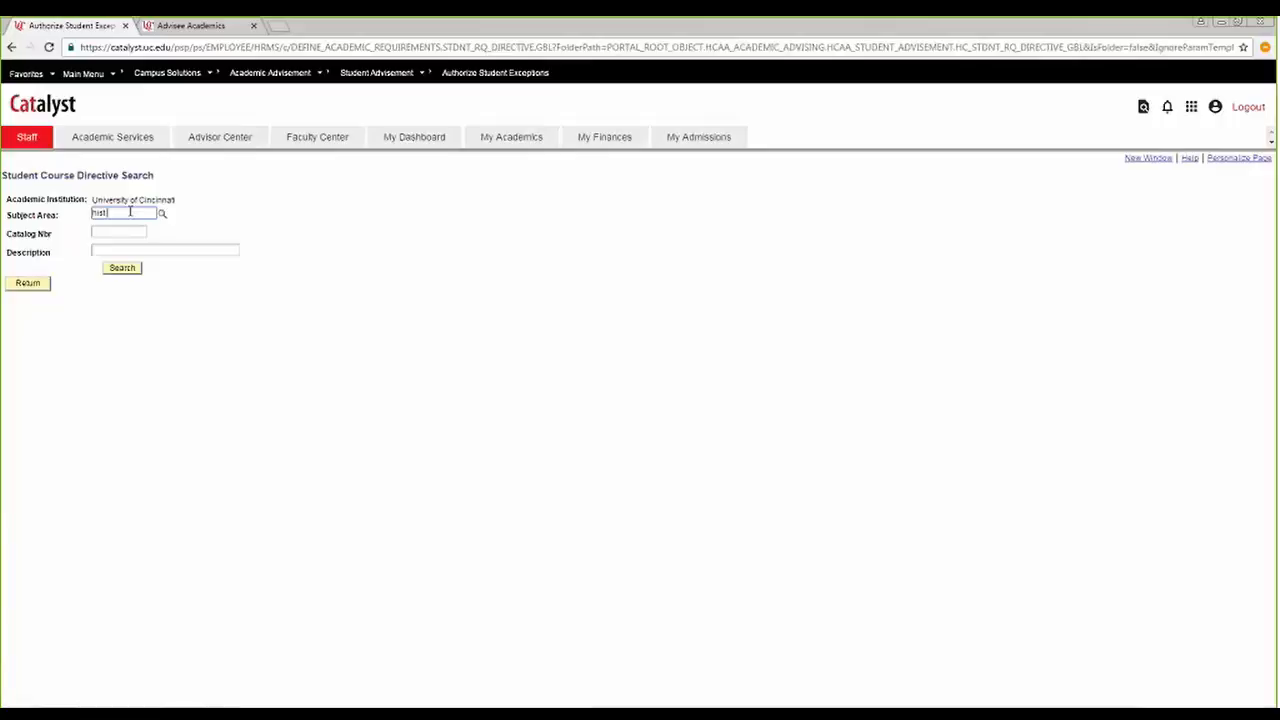
key("Tab")
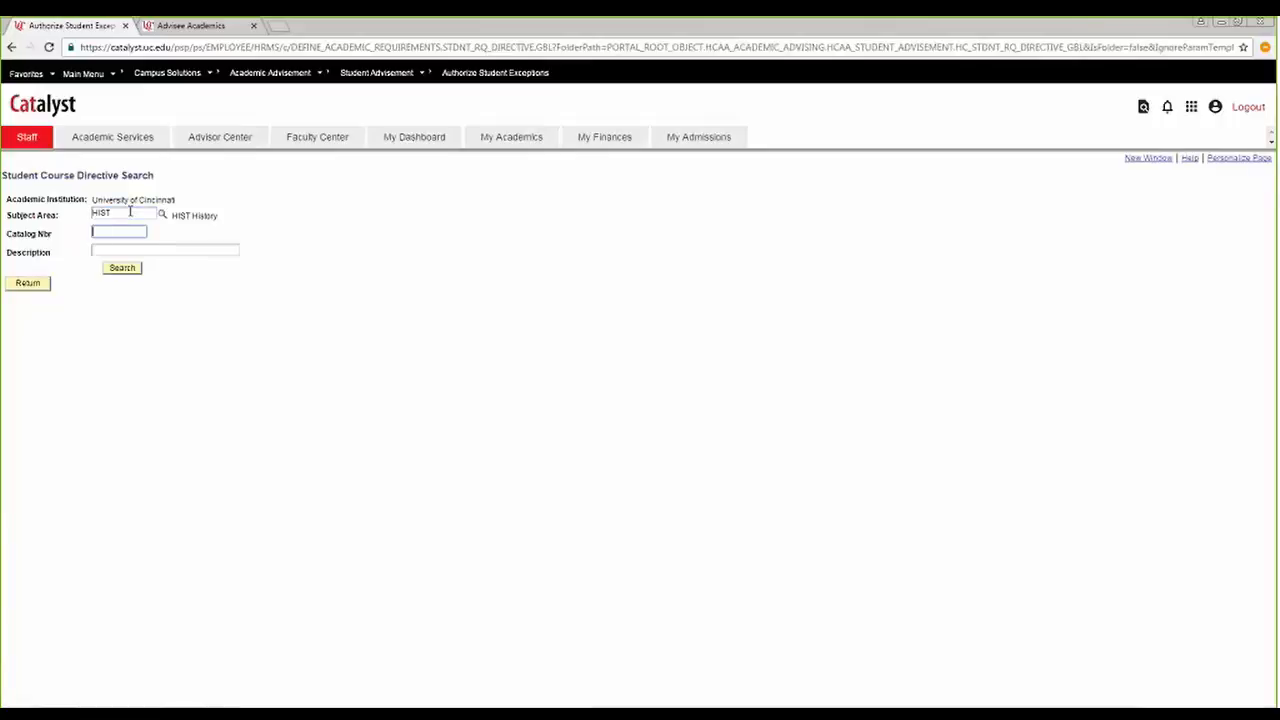
type("1005")
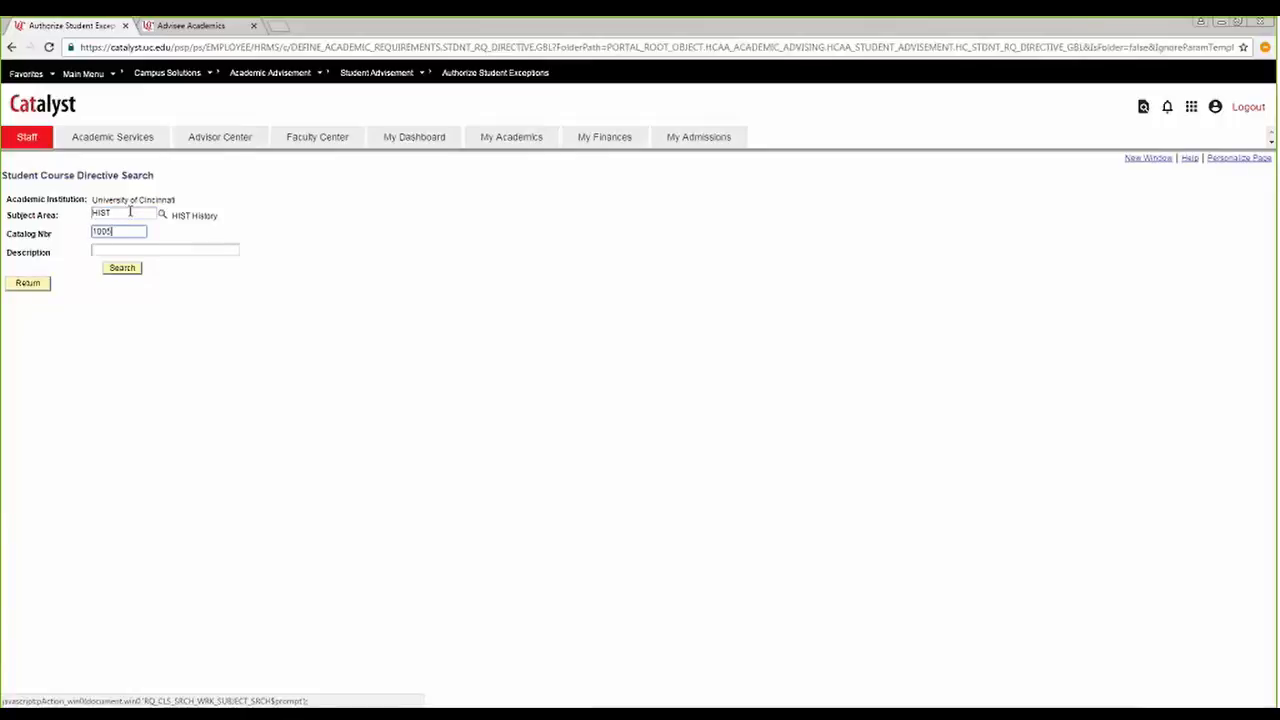
key("Return")
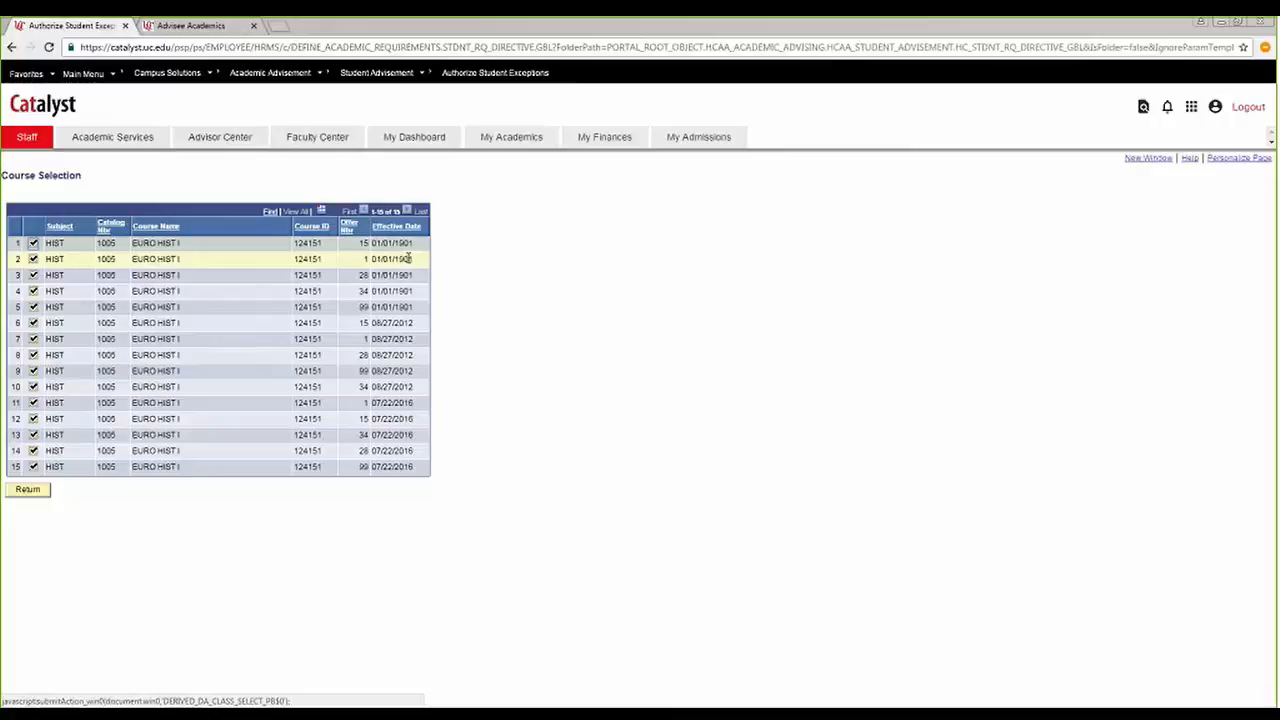
left_click(234, 264)
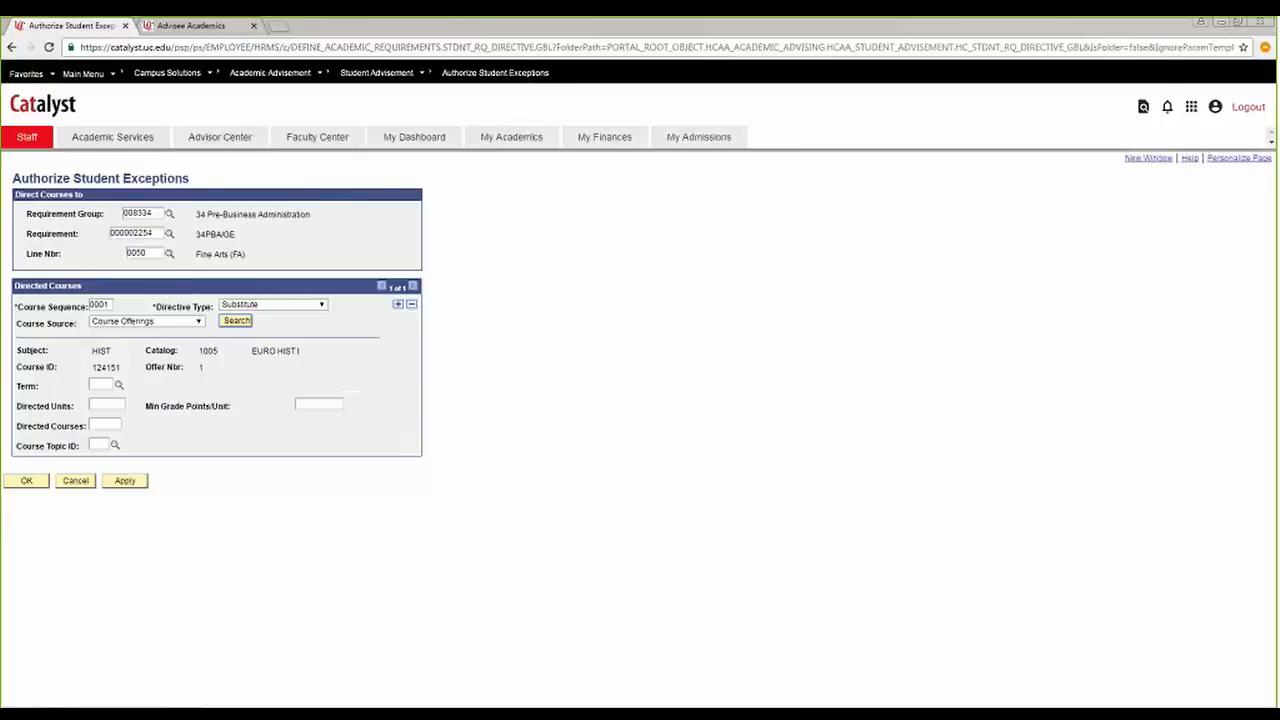
Search the Enrollment source without criteria and set ACCT 2081, FIN ACCT, as the directed course.
left_click(199, 321)
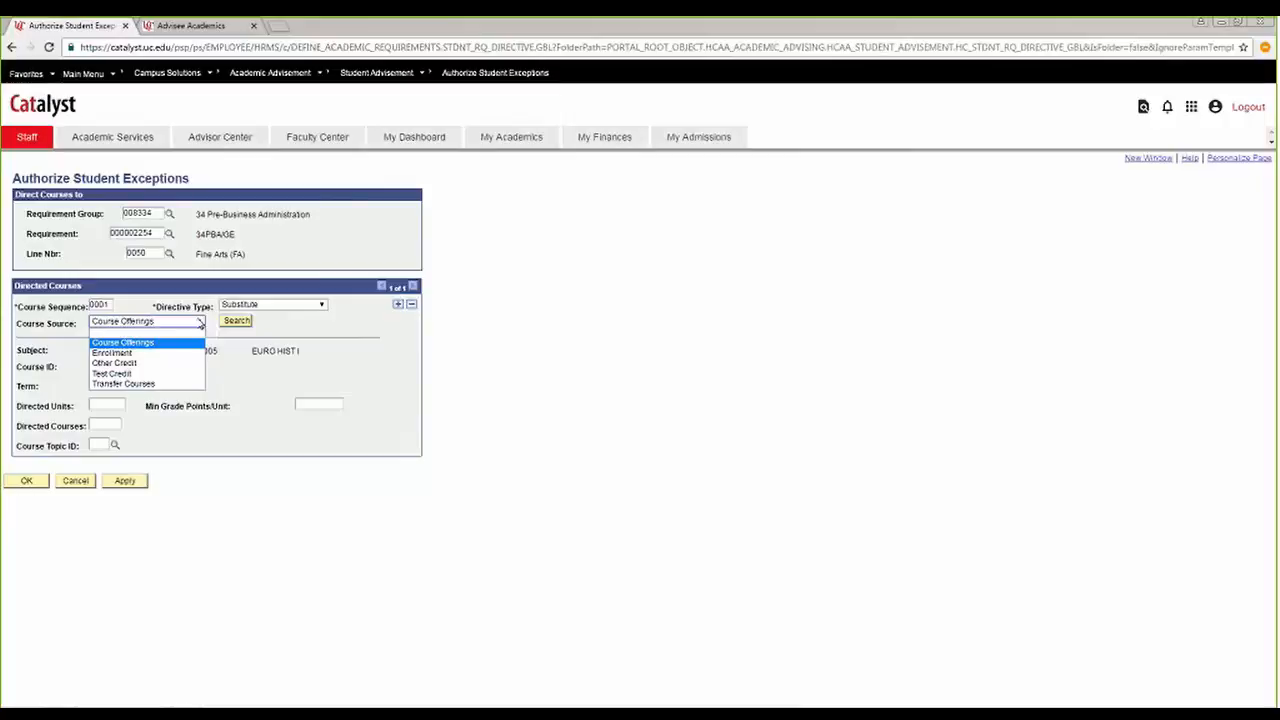
left_click(153, 355)
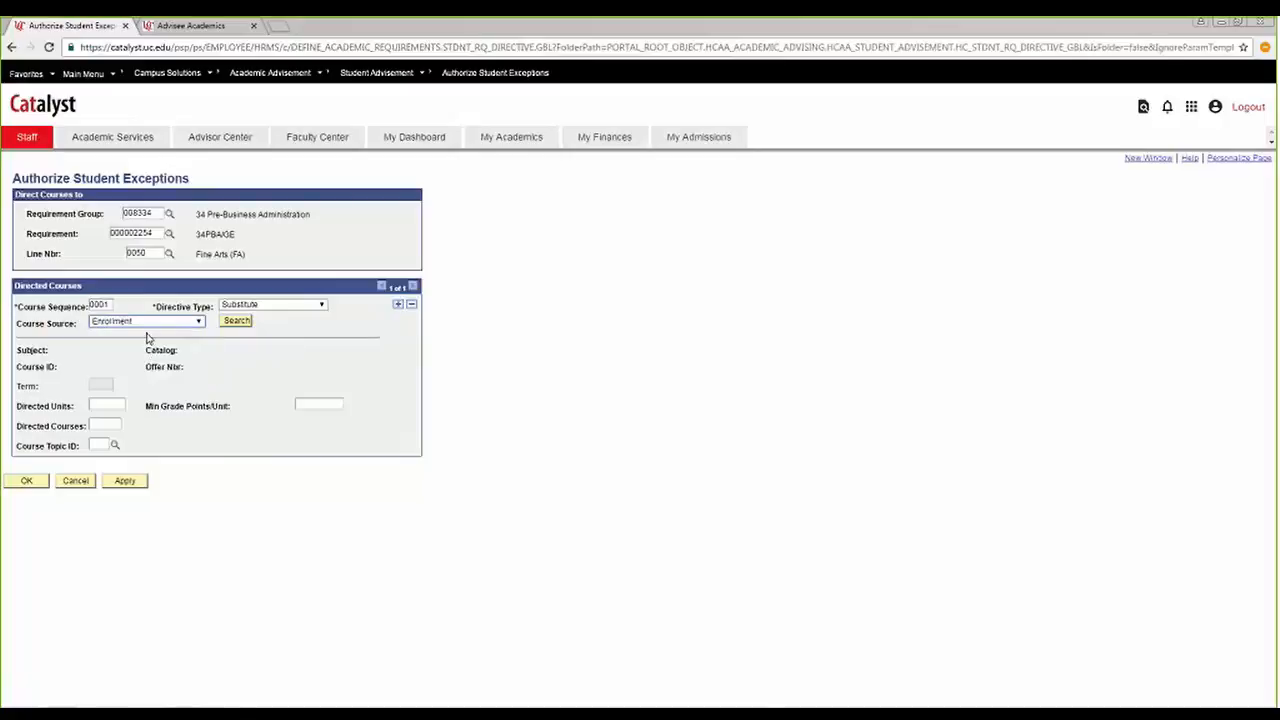
left_click(238, 322)
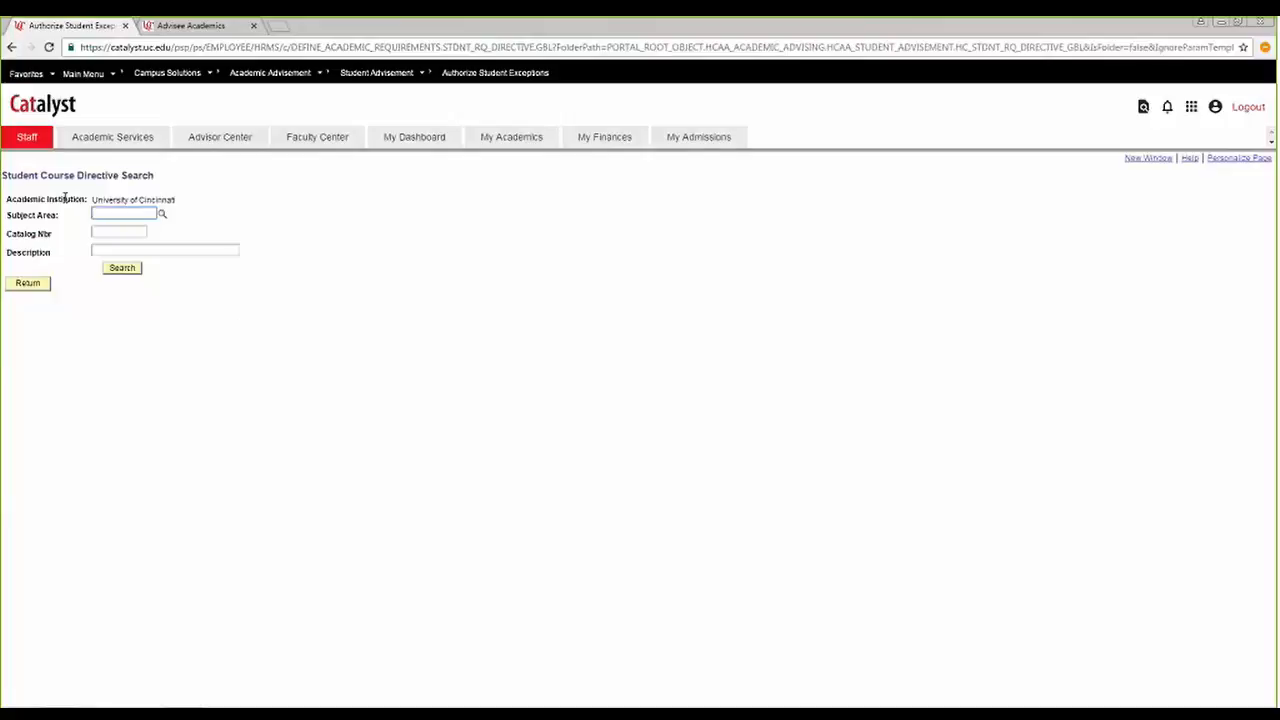
left_click(124, 269)
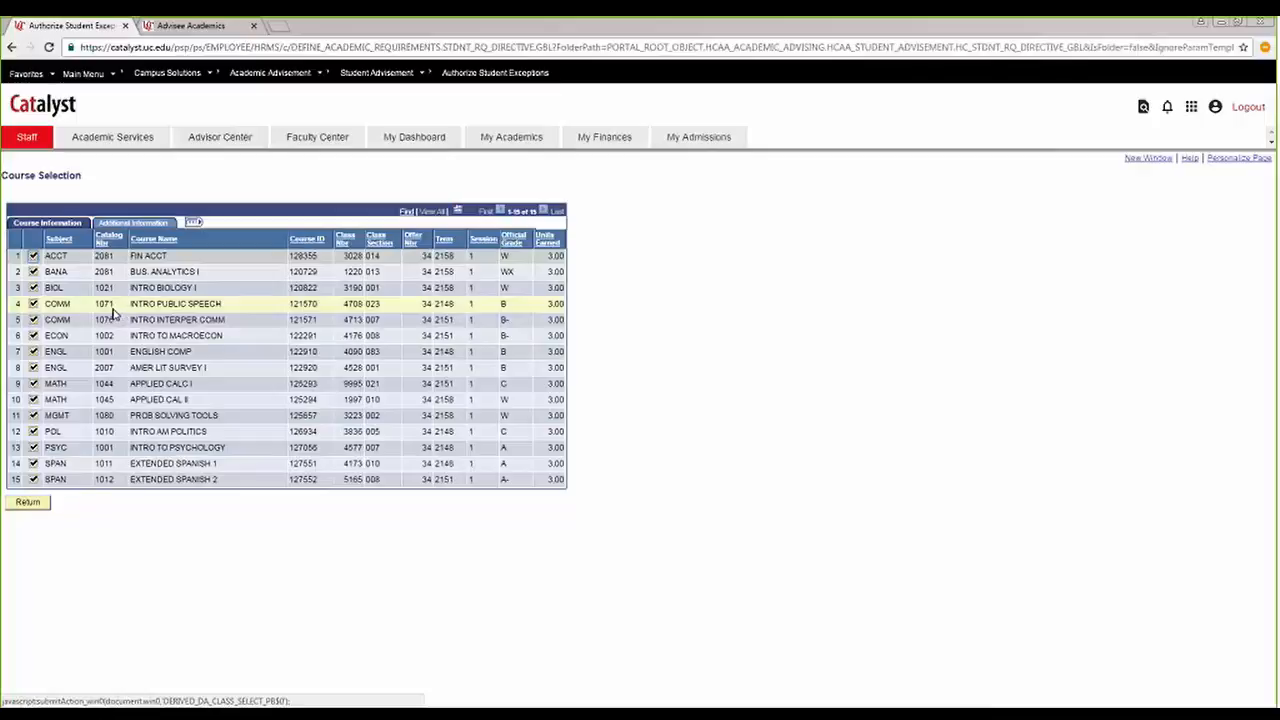
left_click(32, 257)
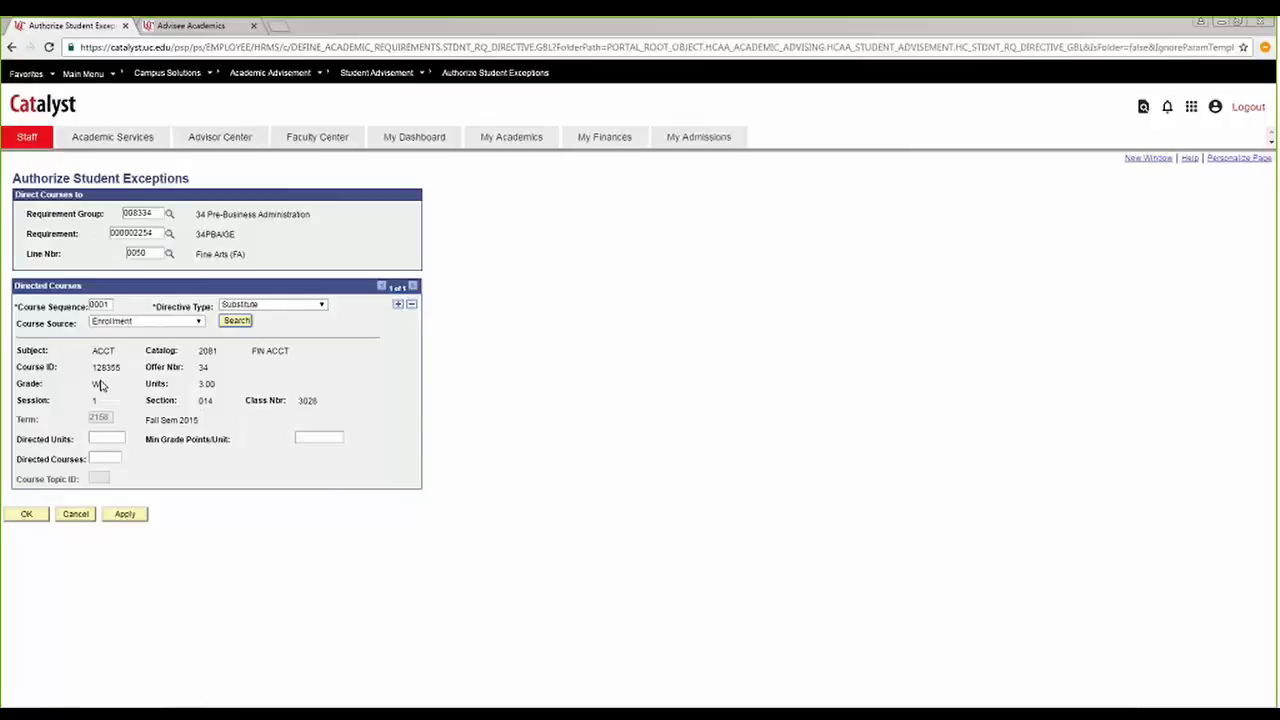
Search the student's enrollment again and set PSYC 1001, Intro to Psychology, as the directed course.
left_click(198, 322)
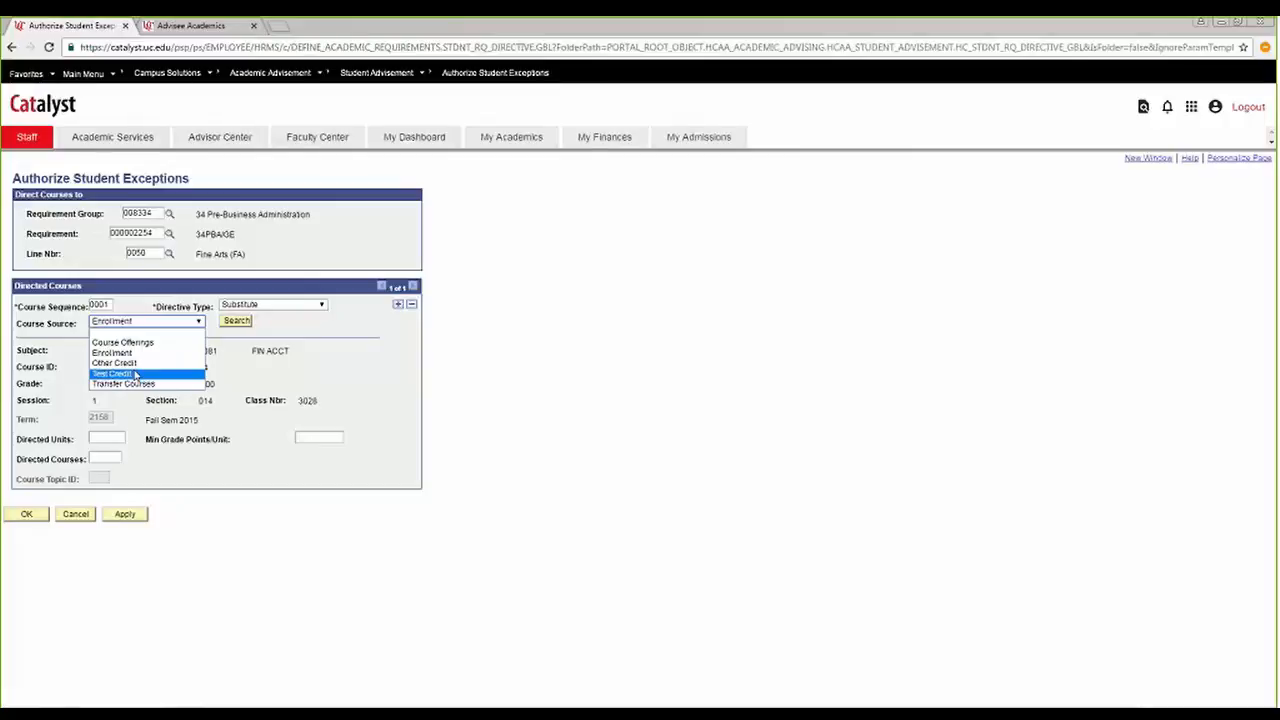
left_click(158, 354)
left_click(245, 324)
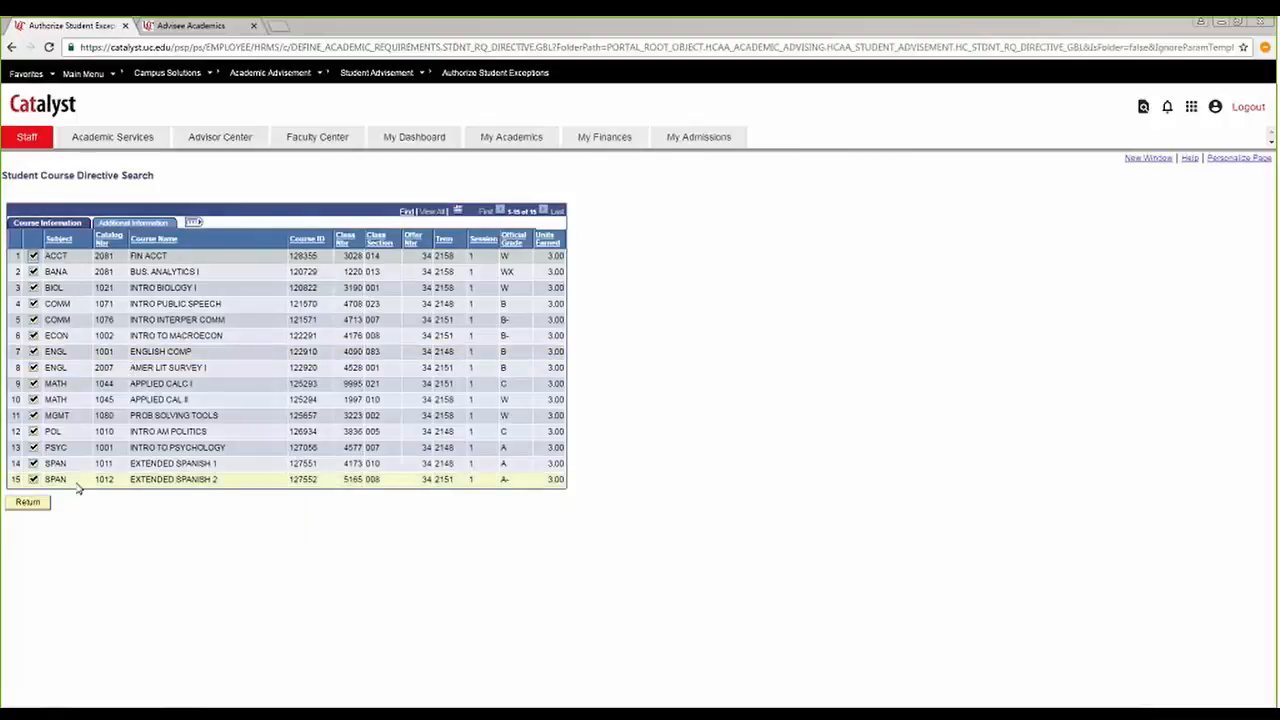
left_click(33, 450)
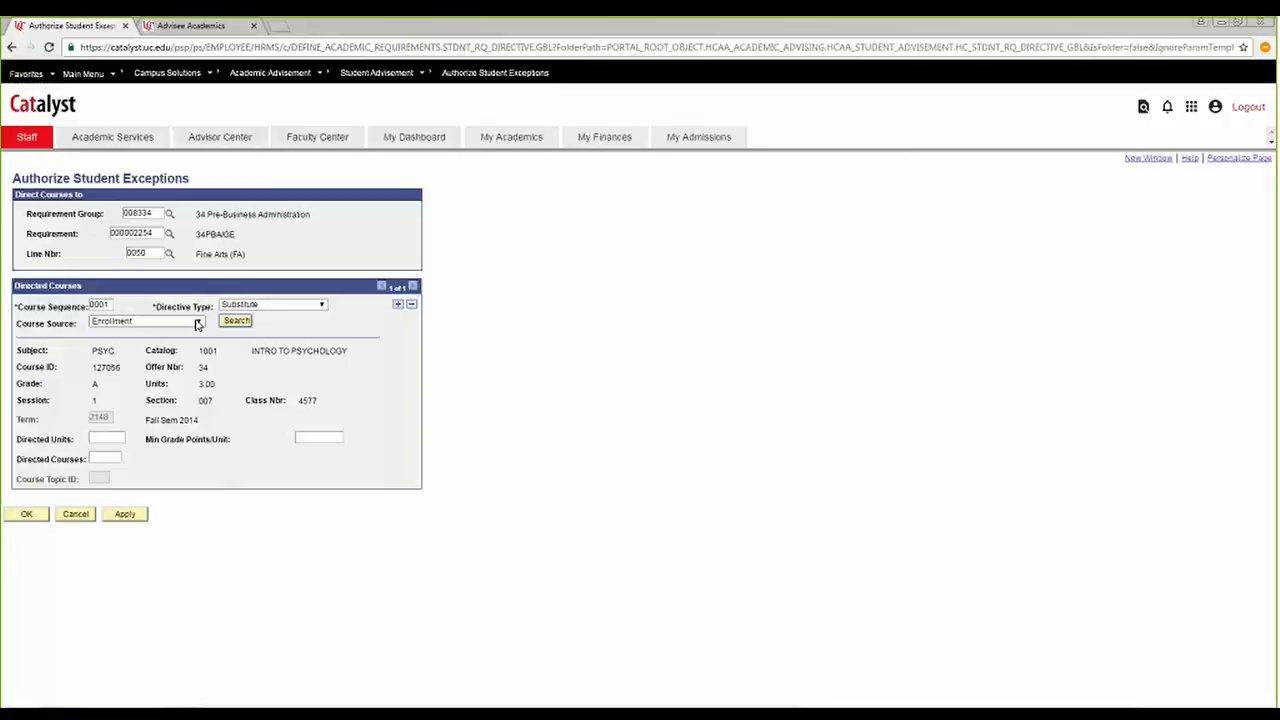
Search the Course Offerings source for ENGL 1001 and set English Comp with offer number 28 as the directed course.
left_click(197, 322)
left_click(120, 340)
left_click(236, 321)
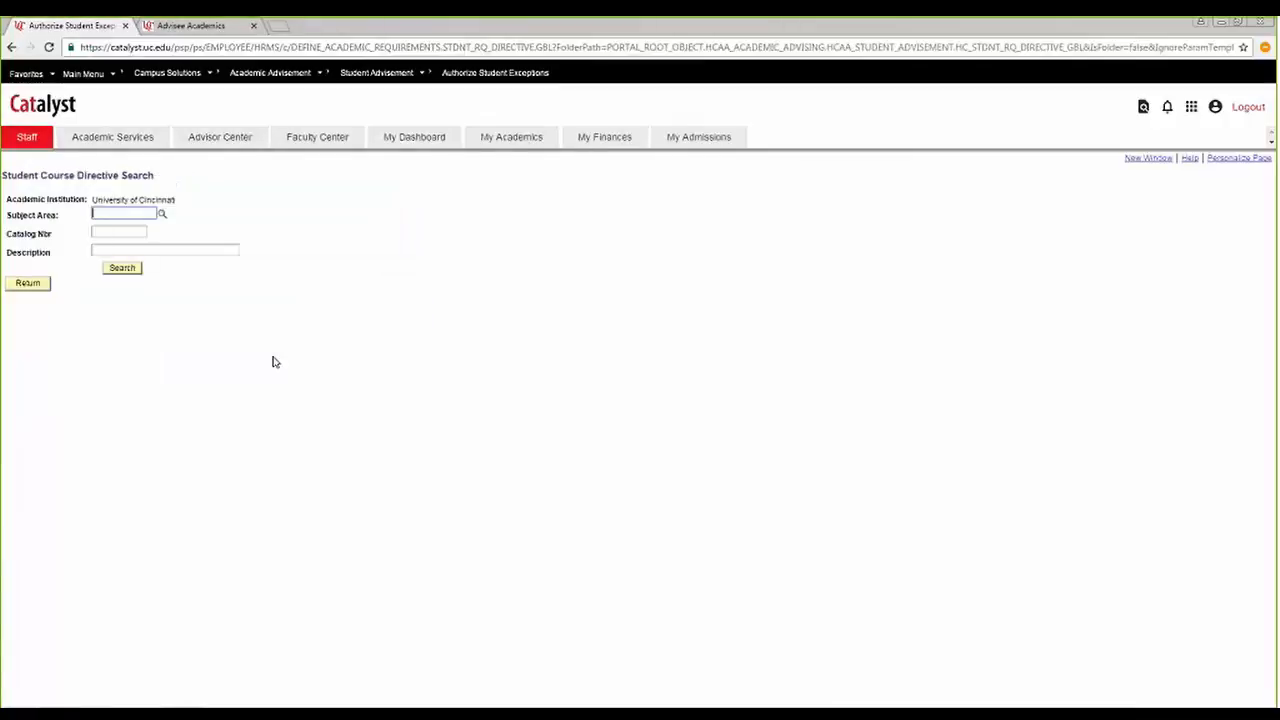
type("ENGL")
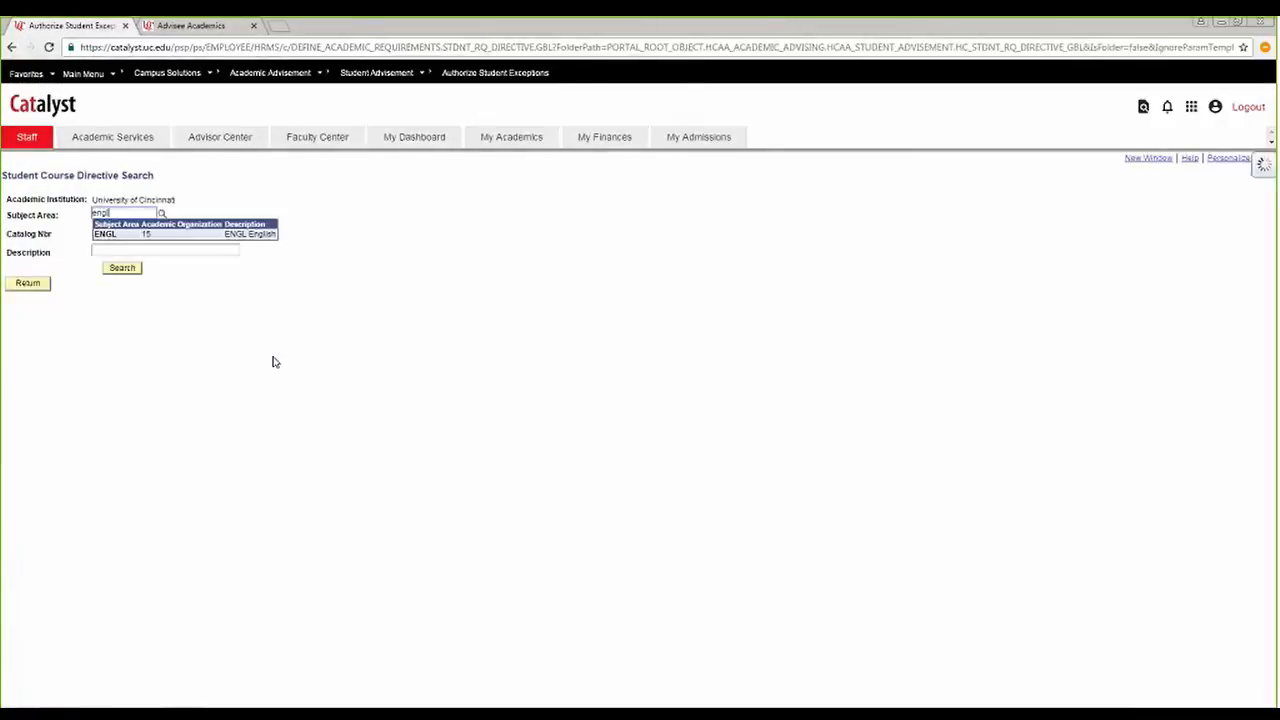
key("Tab")
type("1001")
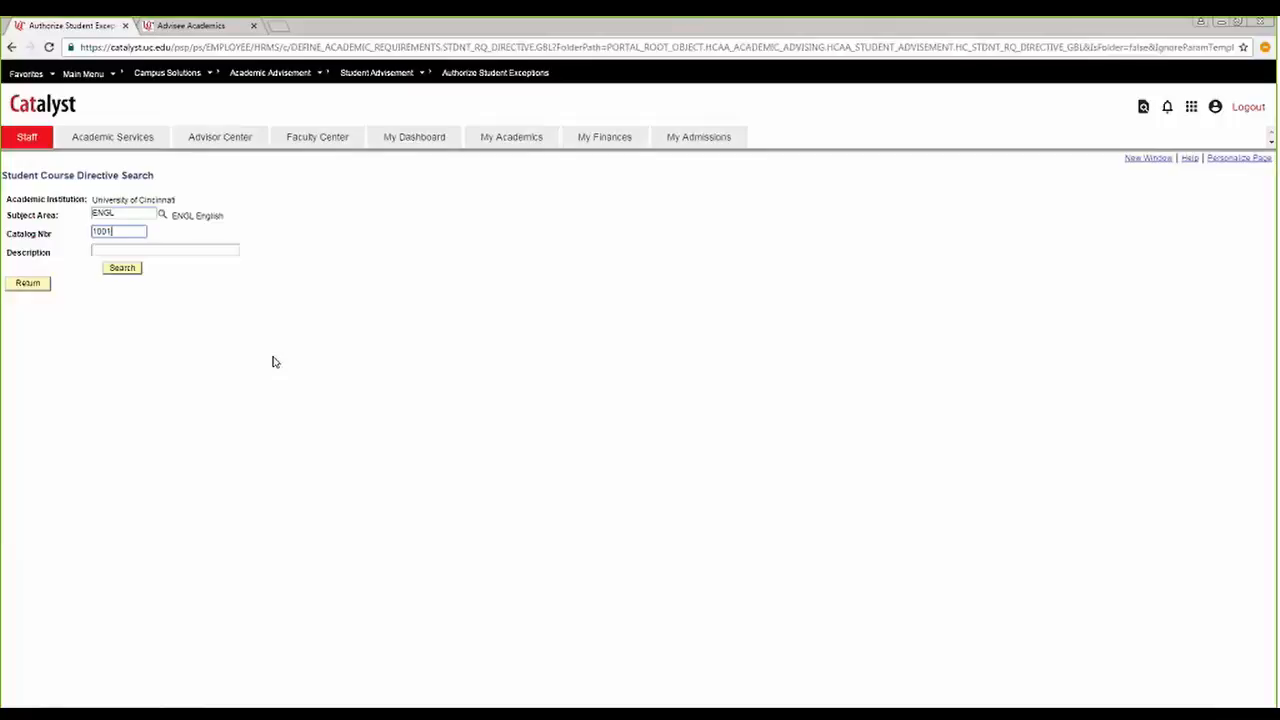
key("Return")
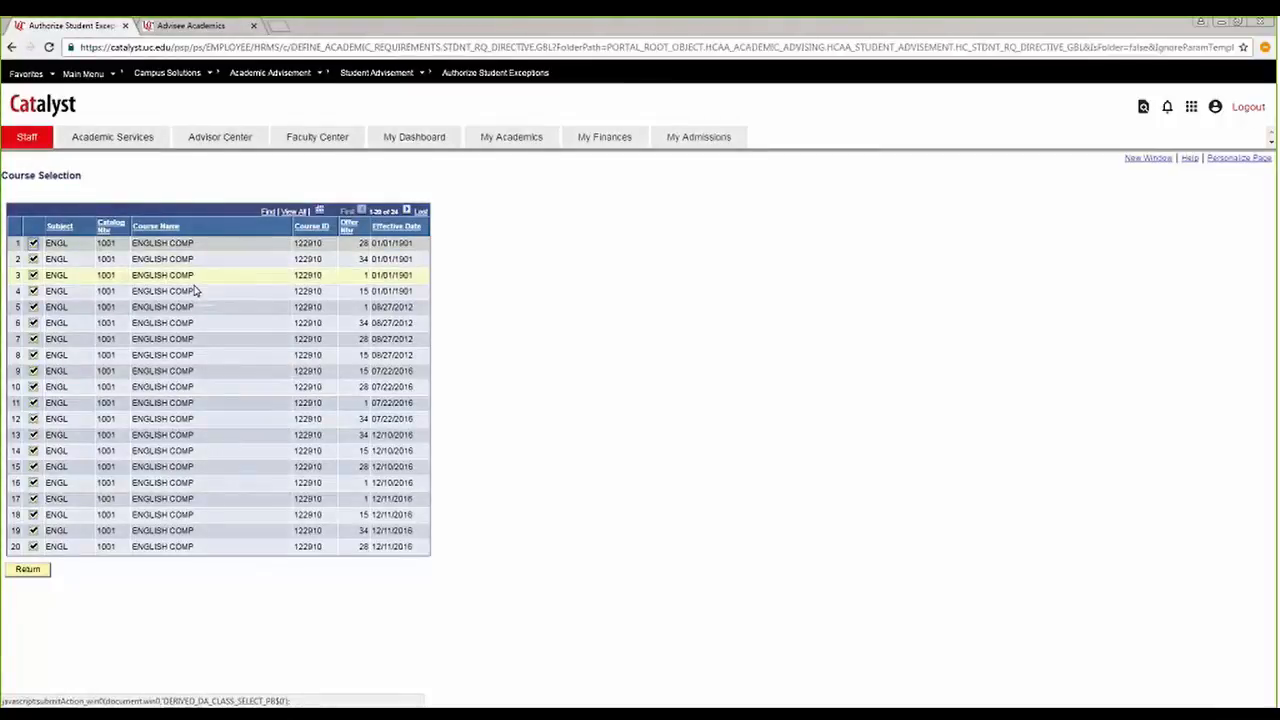
left_click(33, 243)
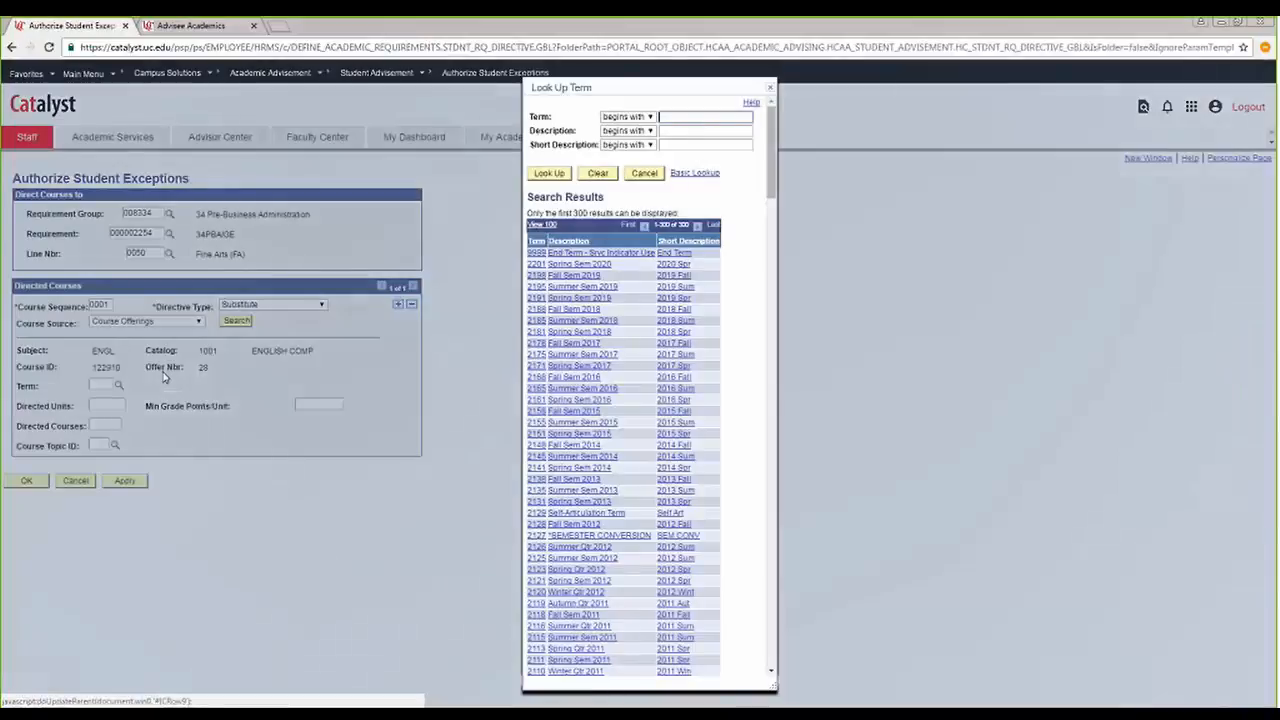
Set the directed course's term to 2161, Spring Sem 2016, and try 3 directed units before clearing them.
left_click(565, 400)
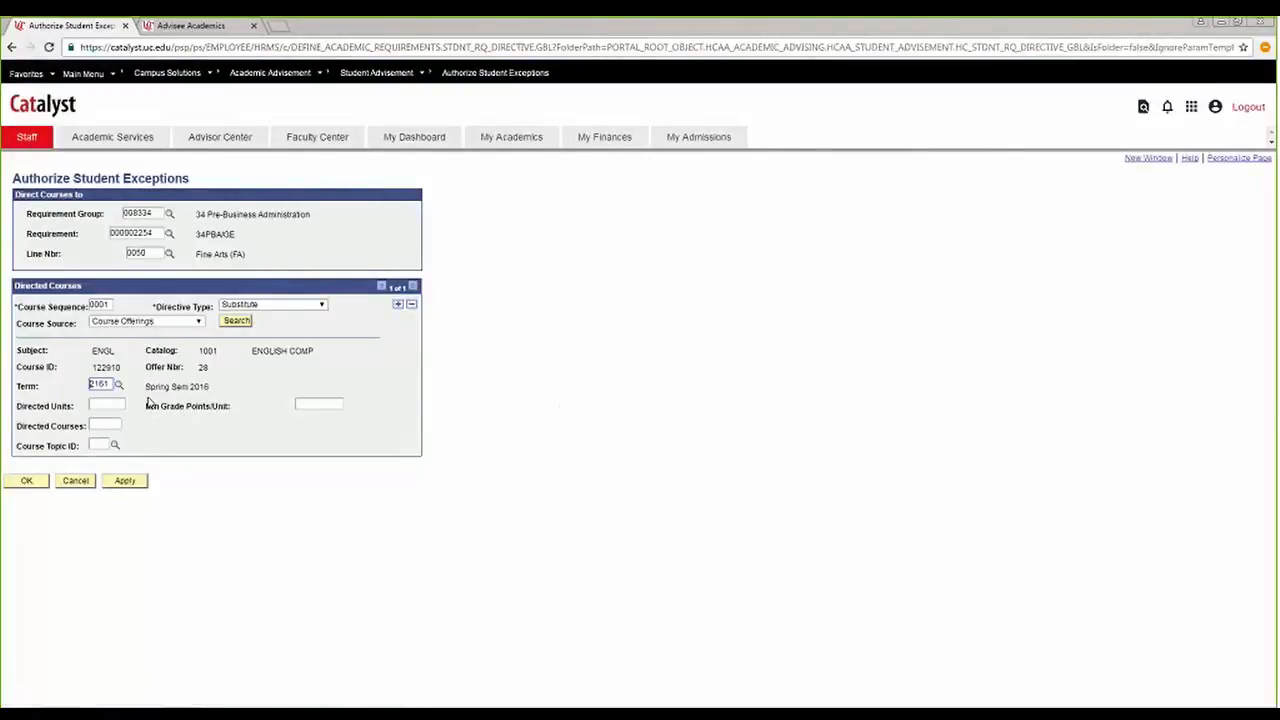
left_click(106, 406)
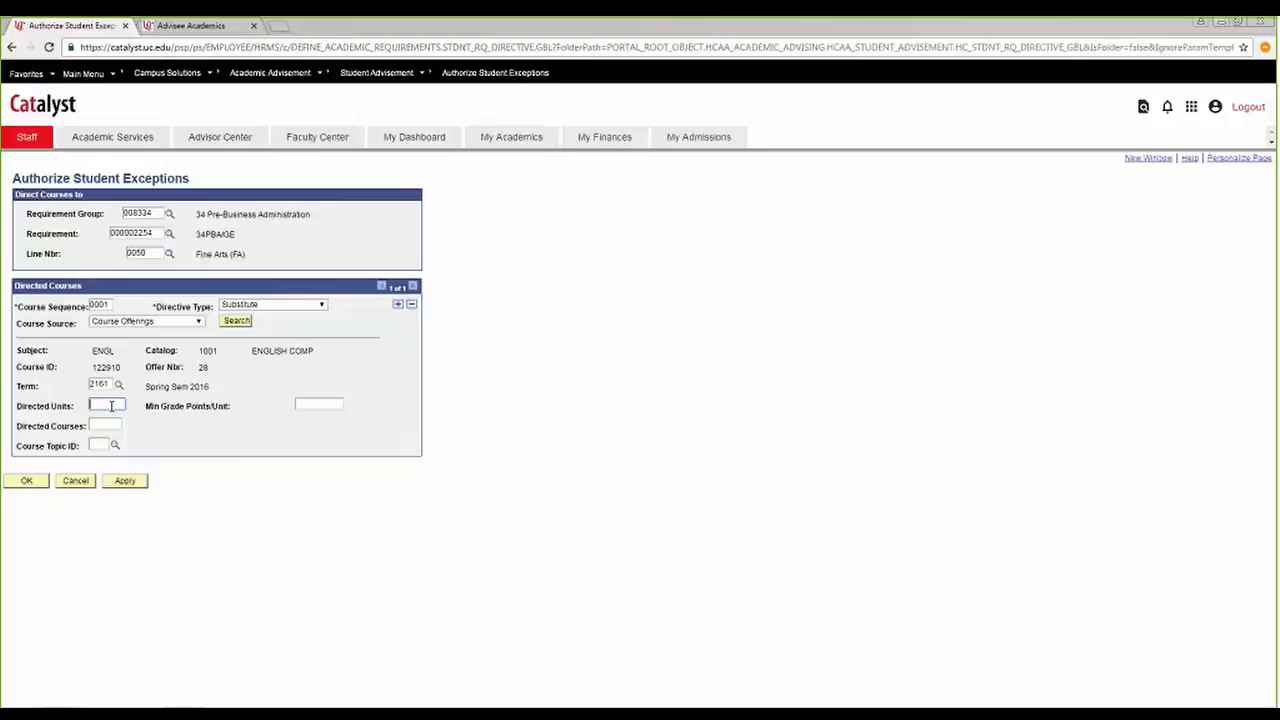
type("3")
left_click(118, 425)
double_click(120, 404)
type("3")
key("BackSpace")
key("BackSpace")
Set the number of directed courses to 1 and clear the term restriction.
left_click(101, 420)
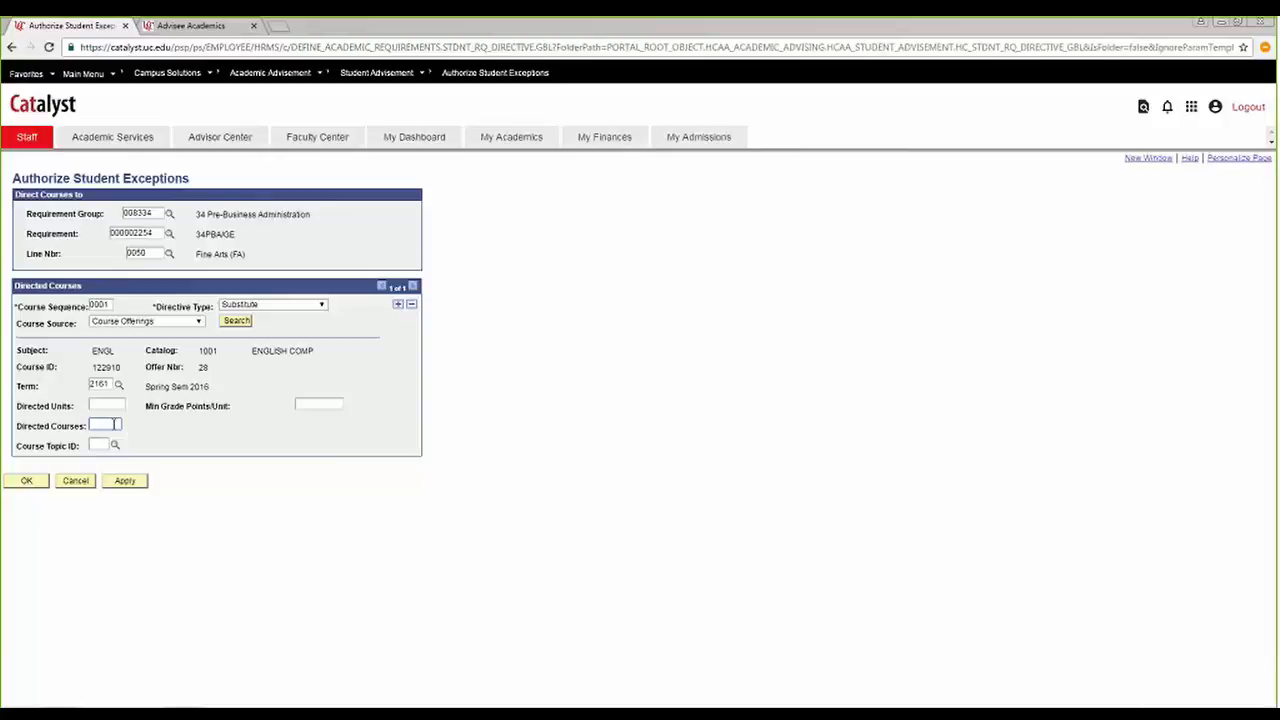
type("1")
left_click(109, 385)
left_click_drag(108, 385, 86, 384)
key("BackSpace")
left_click(88, 423)
left_click_drag(116, 420, 57, 432)
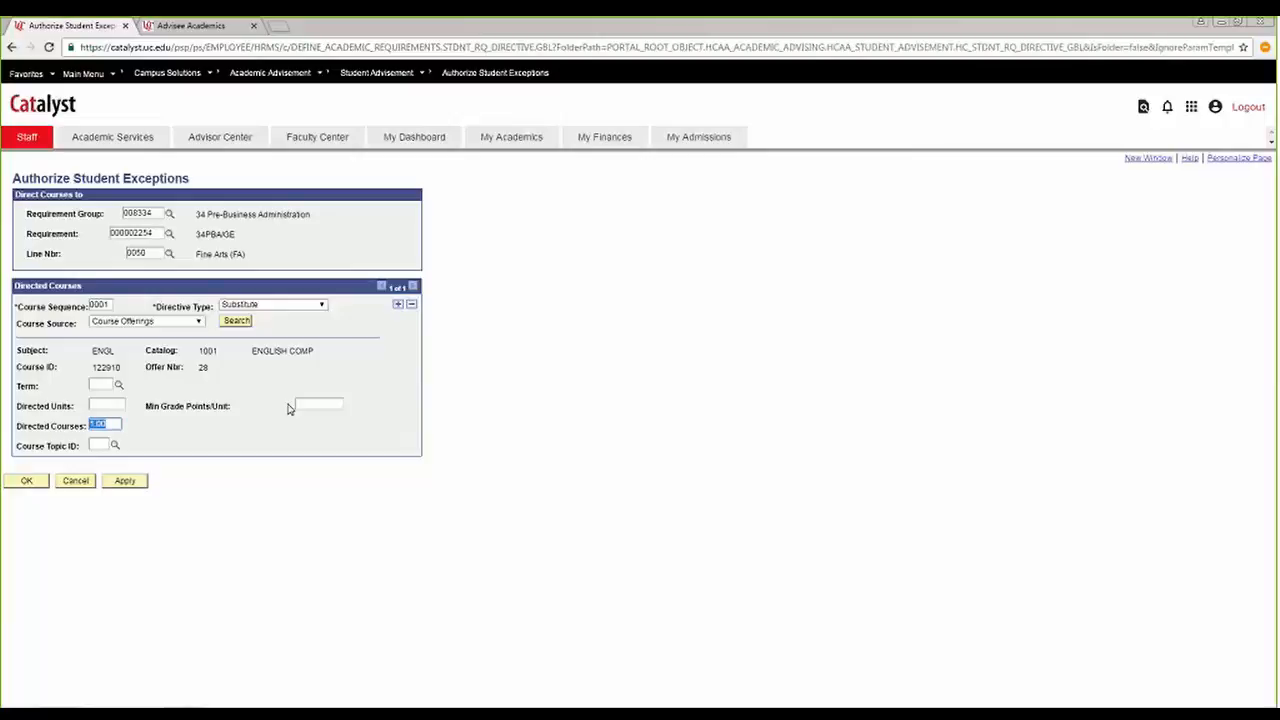
Try 3 as the minimum grade points per unit, and clear both that value and the number of directed courses.
left_click(320, 405)
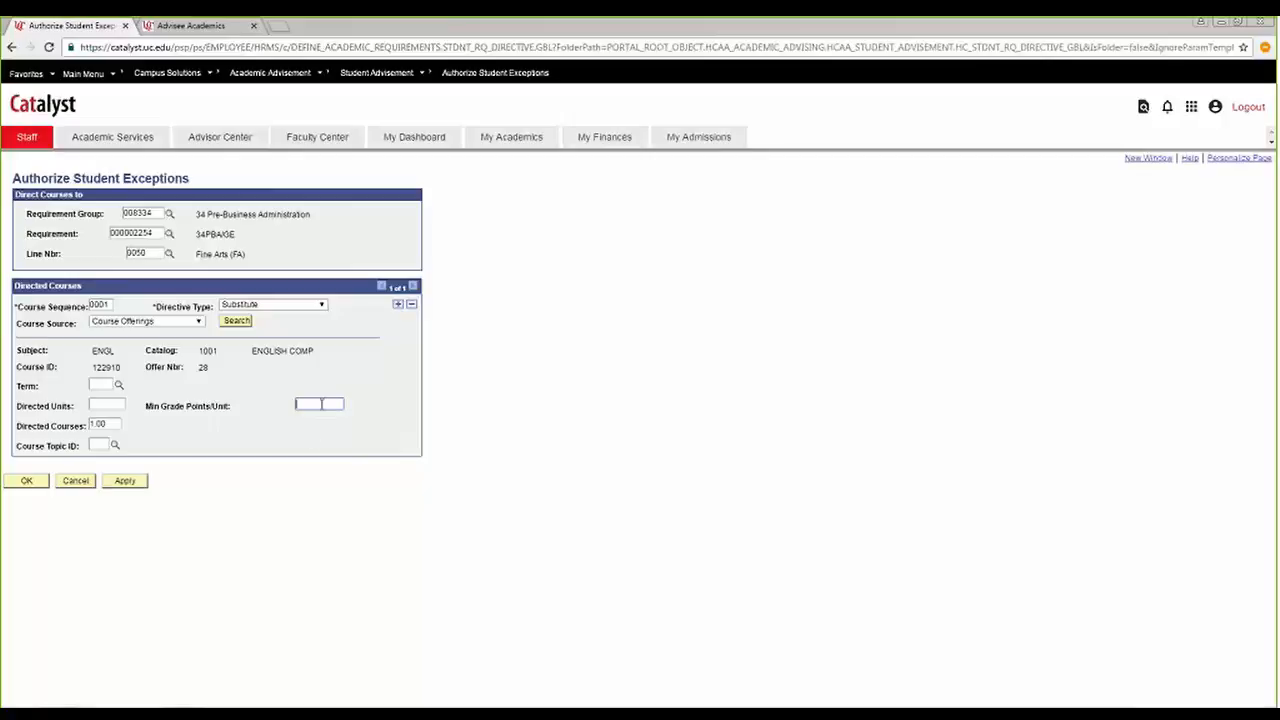
type("3")
left_click_drag(310, 405, 278, 412)
key("BackSpace")
left_click_drag(124, 425, 79, 432)
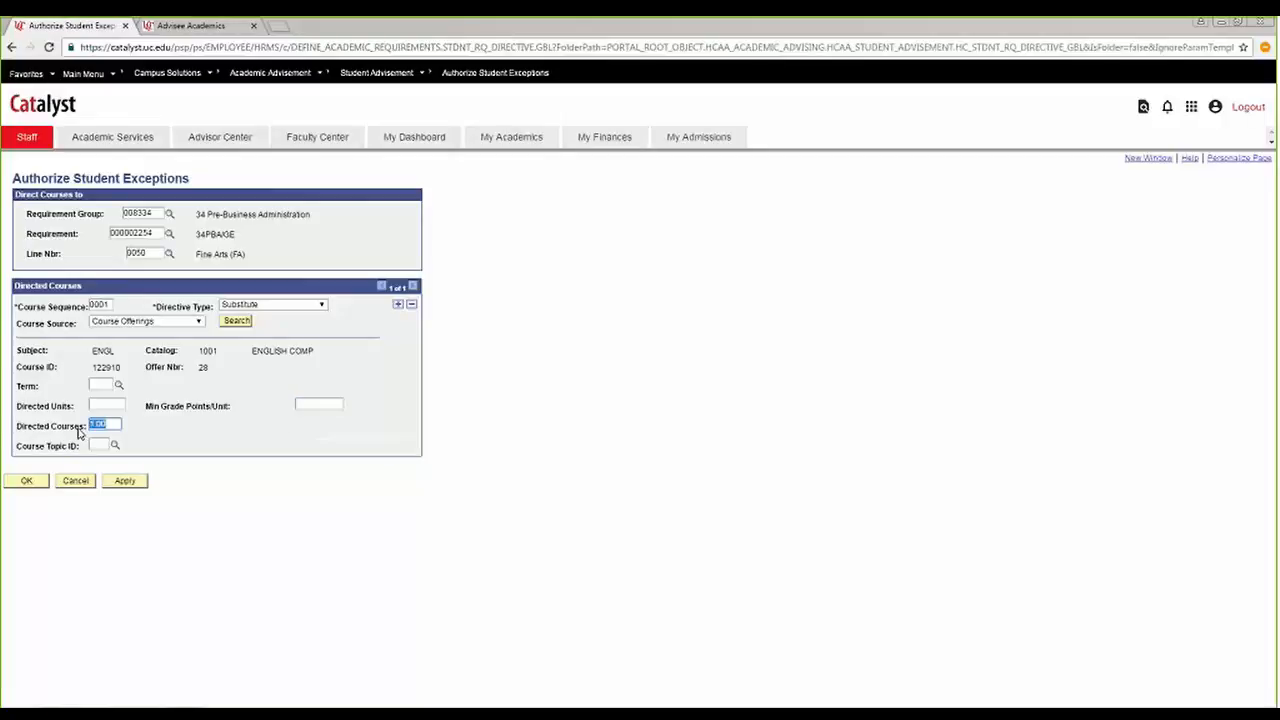
key("BackSpace")
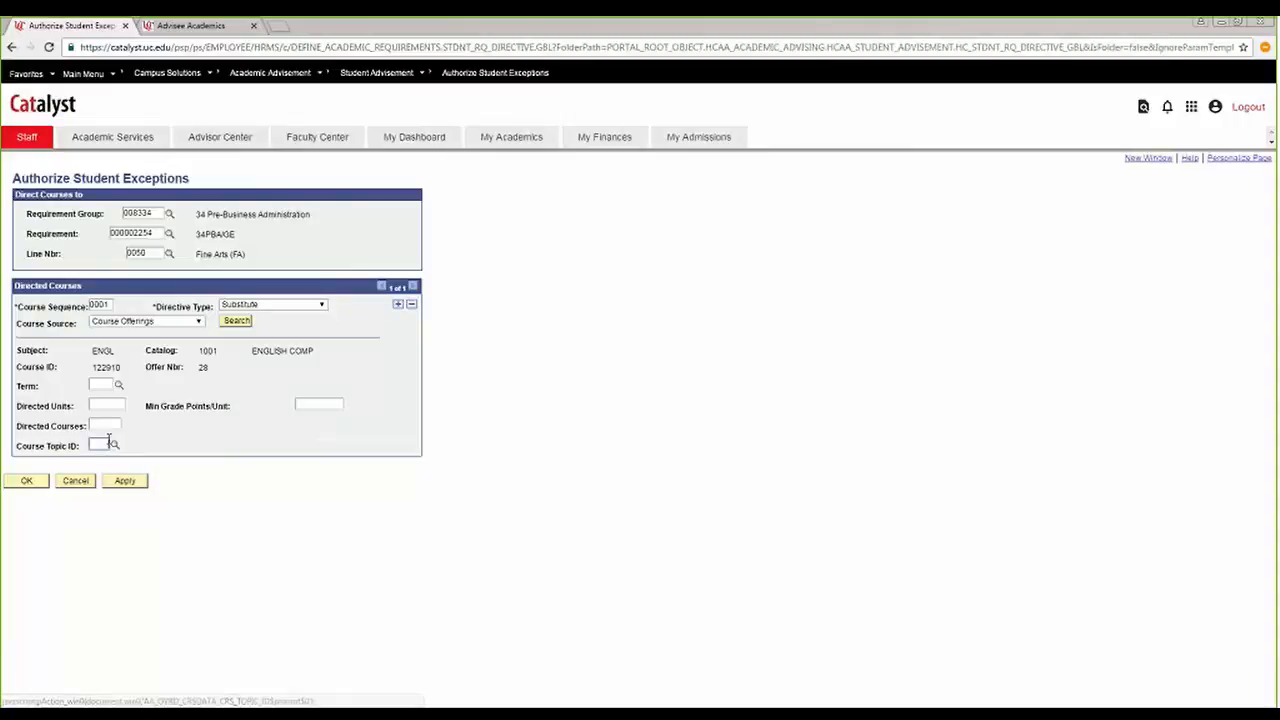
Search the course offerings for ENGL 2001 and set Topics in Lit with offer number 15 as the directed course.
left_click(237, 320)
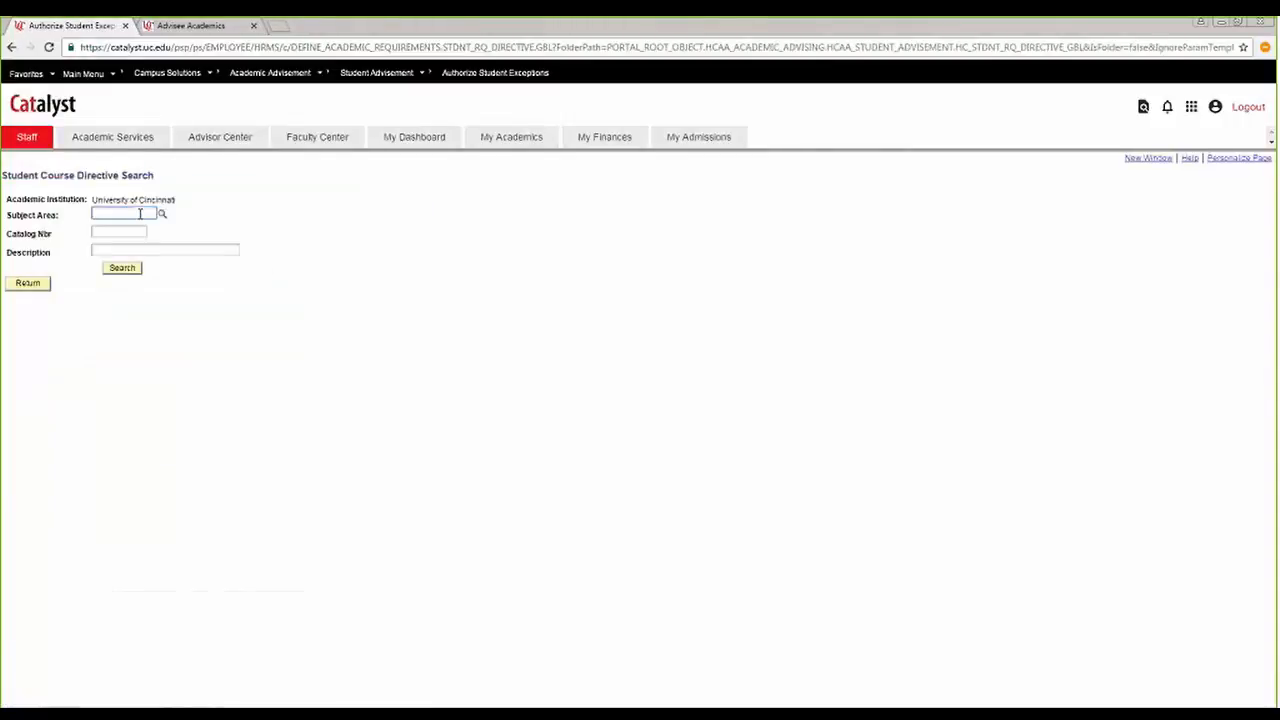
type("ENGL")
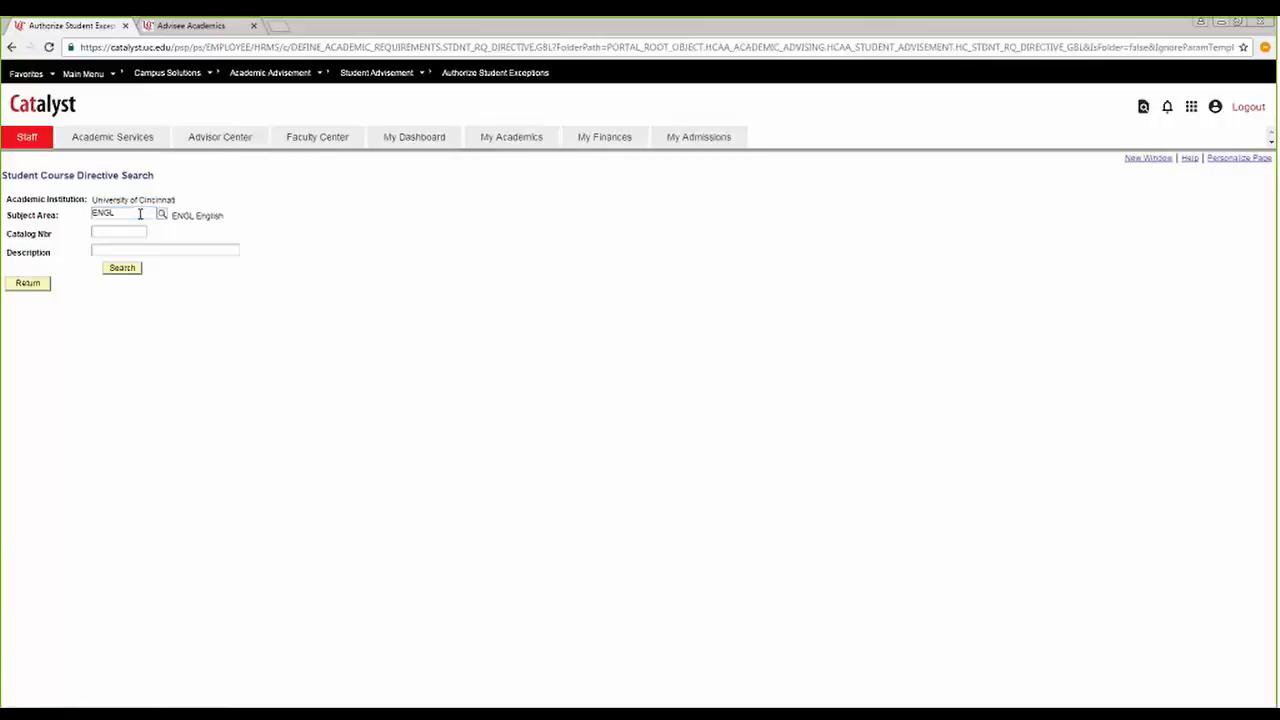
key("Tab")
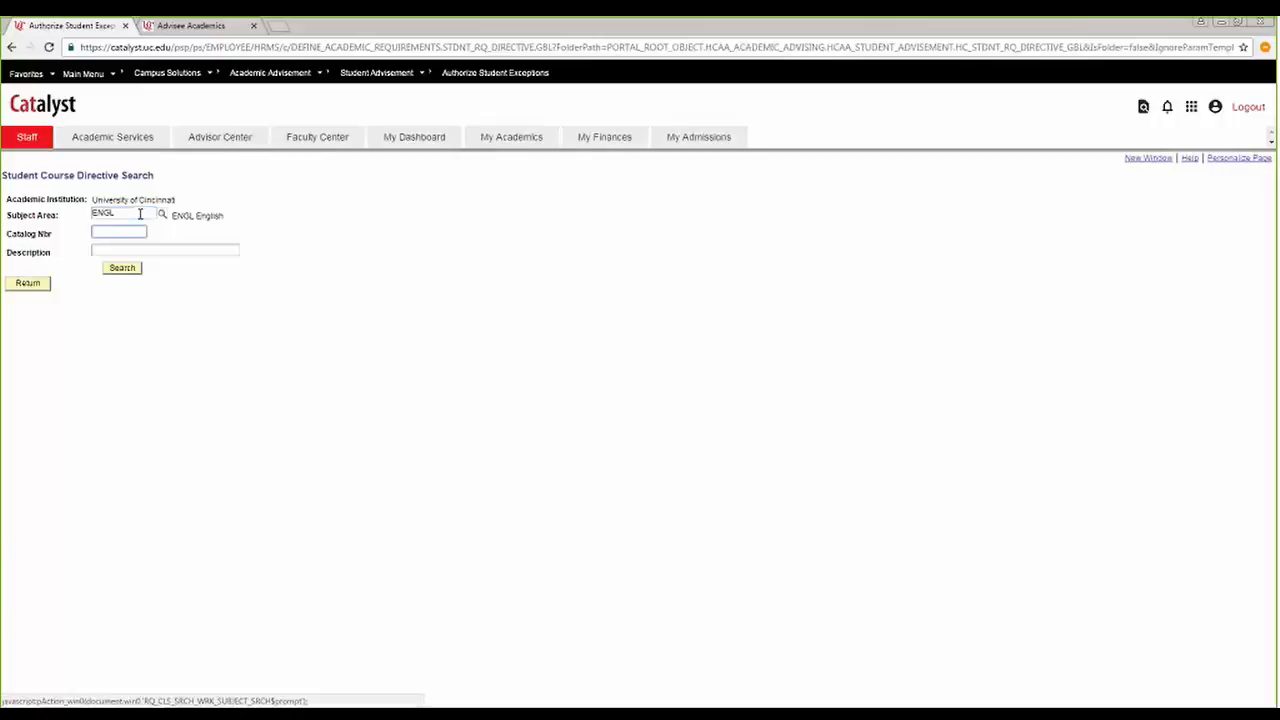
key("Return")
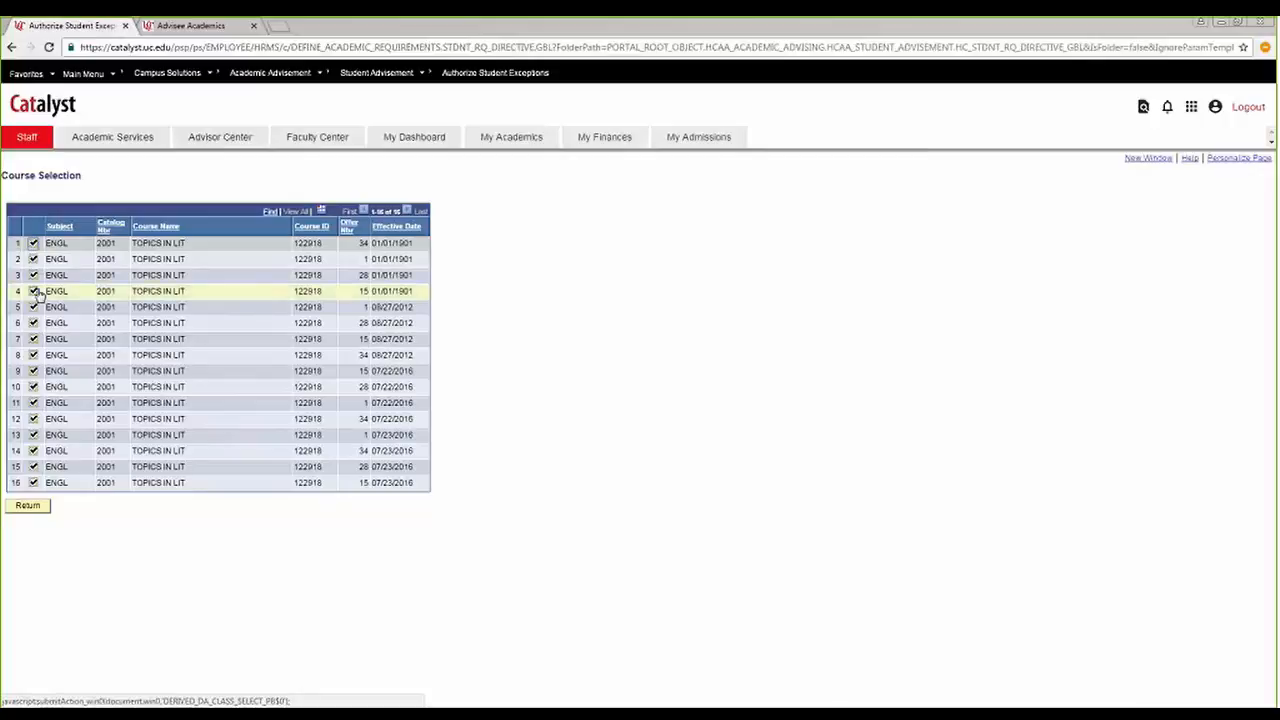
left_click(34, 340)
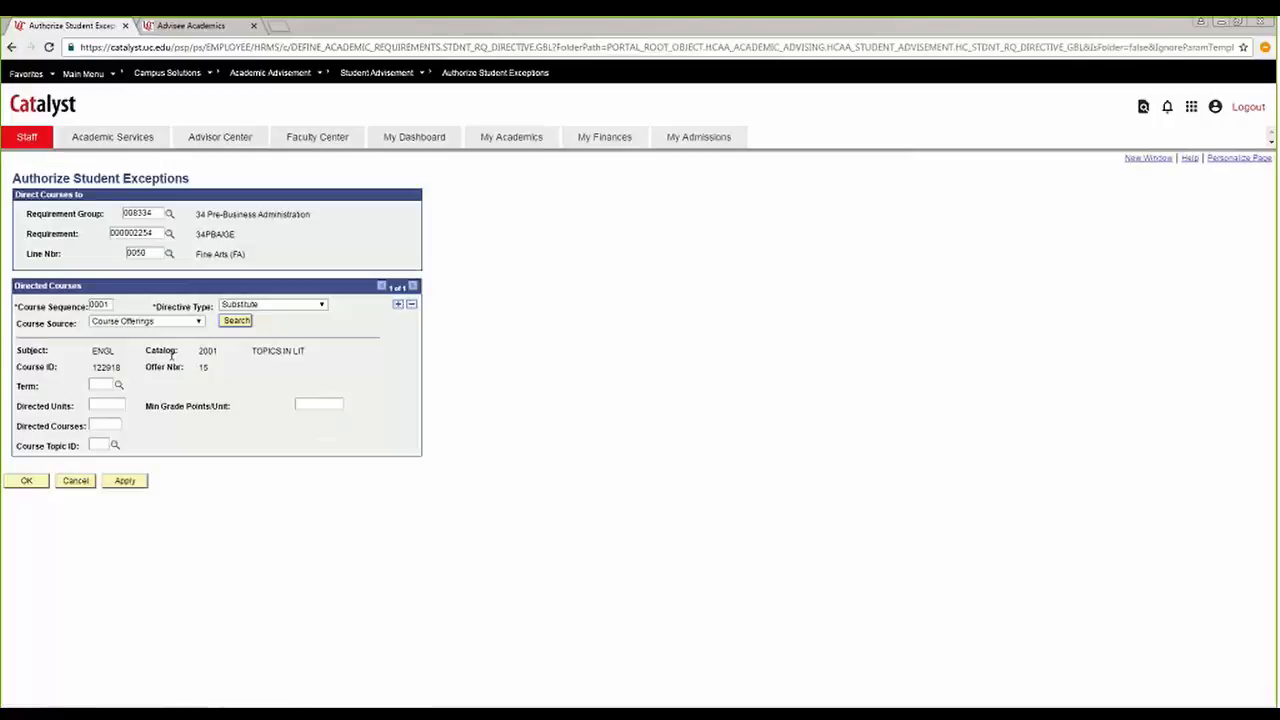
Look up course topic 5, Zombies, Monsters &, for the directed course and clear the topic ID.
left_click(115, 446)
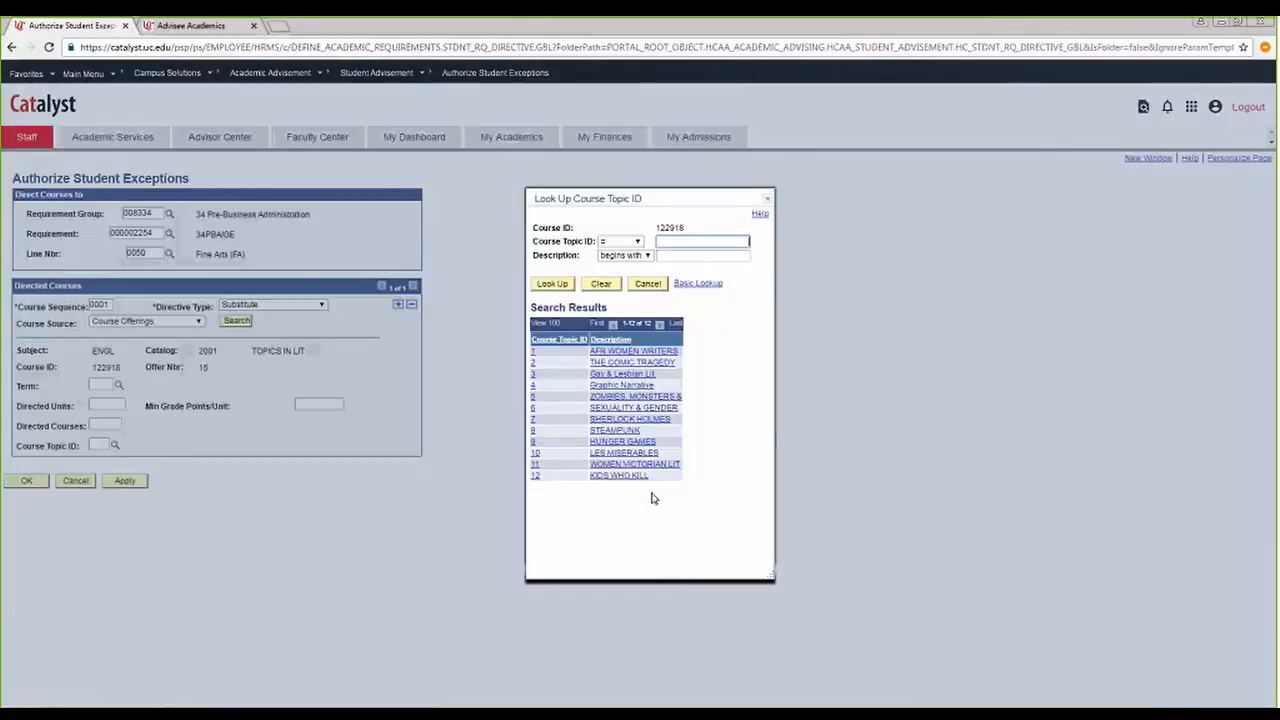
left_click(610, 402)
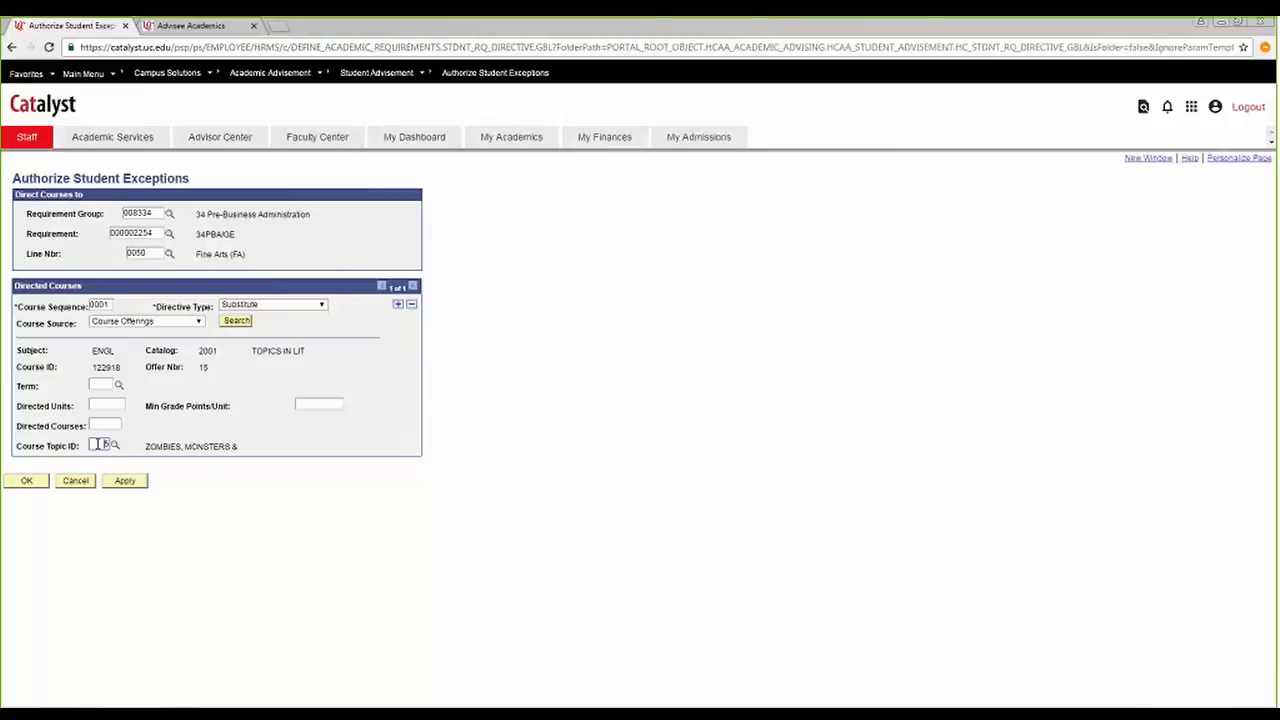
left_click_drag(98, 444, 118, 449)
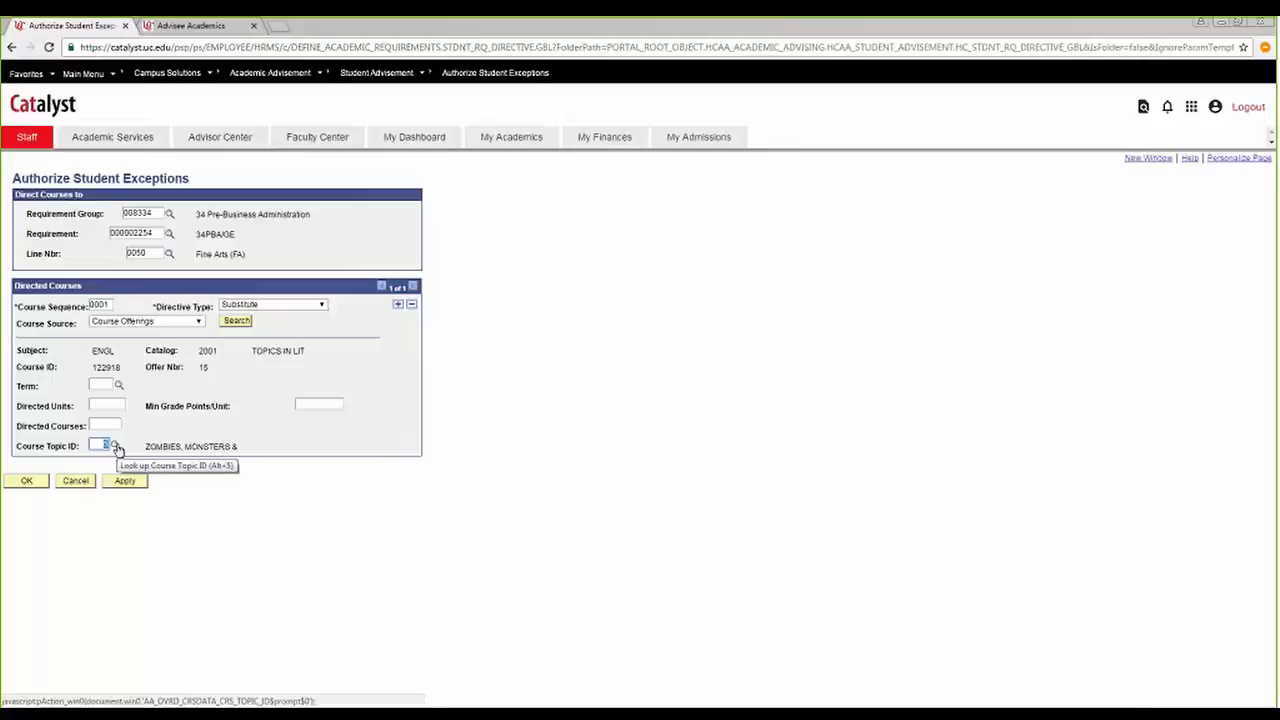
key("Delete")
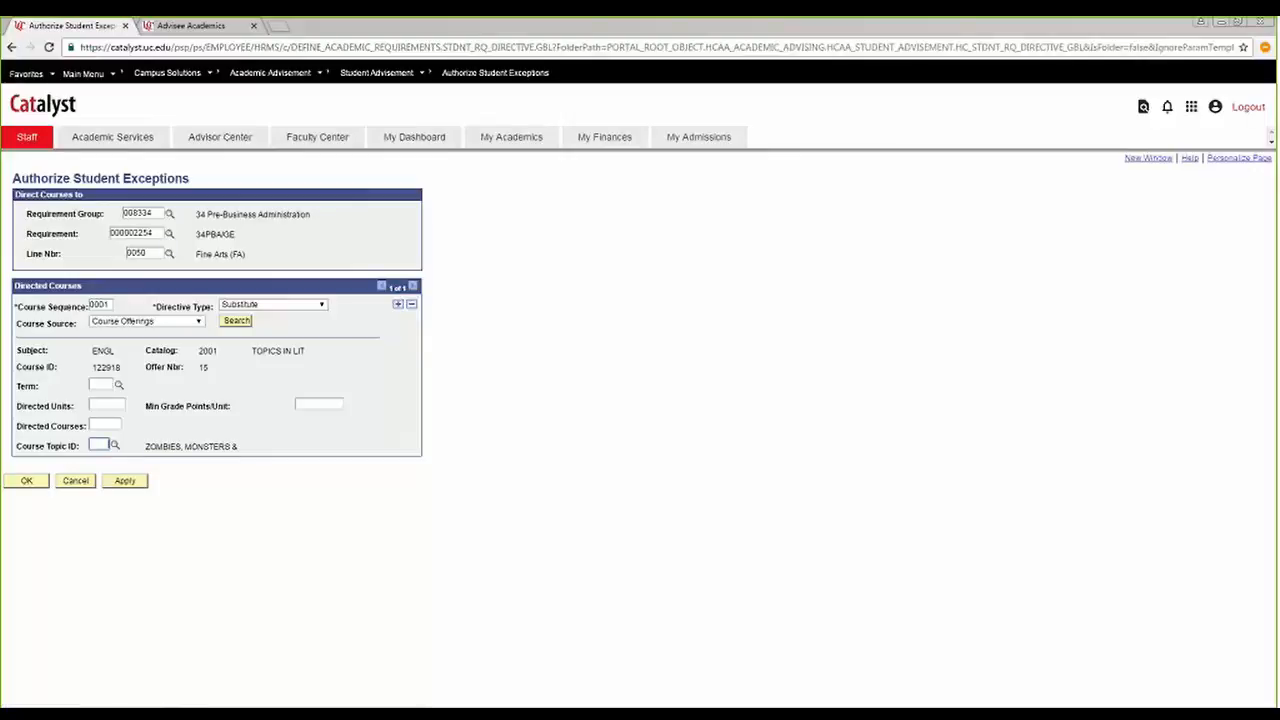
Set PSYC 1001, Intro to Psychology, from the Enrollment source as the directed course and save the exception.
left_click(180, 322)
left_click(180, 352)
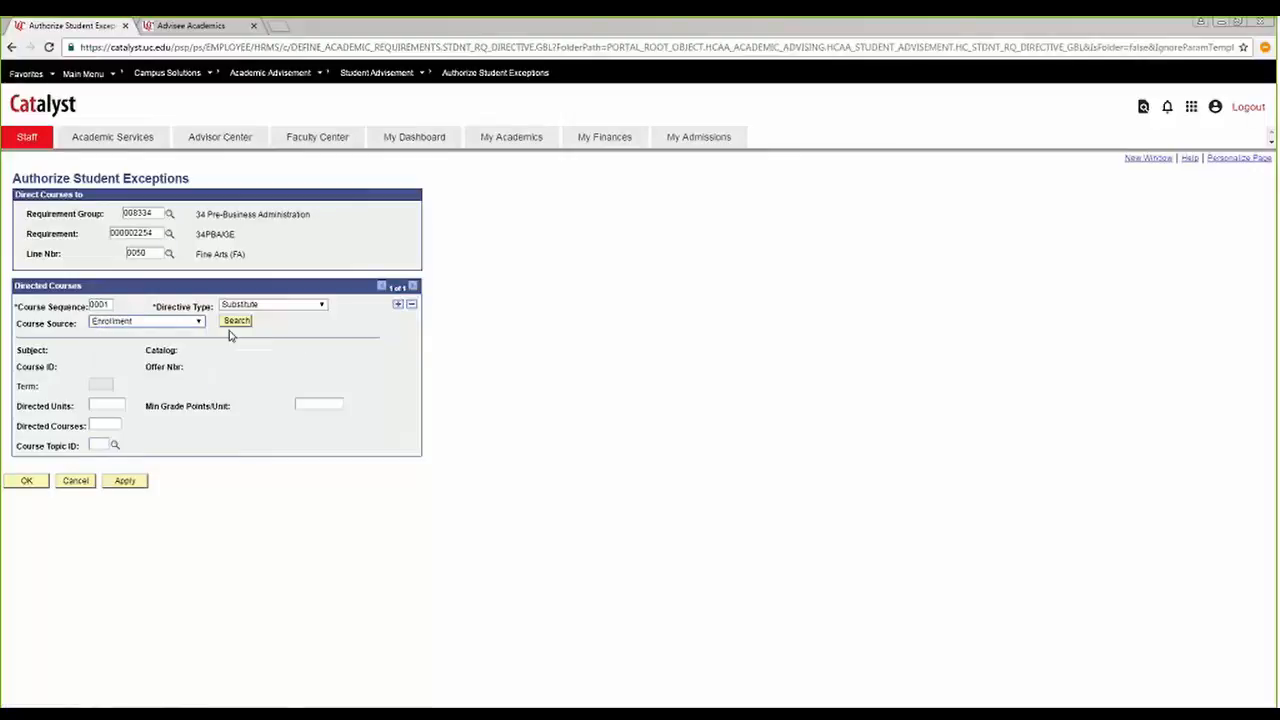
left_click(237, 321)
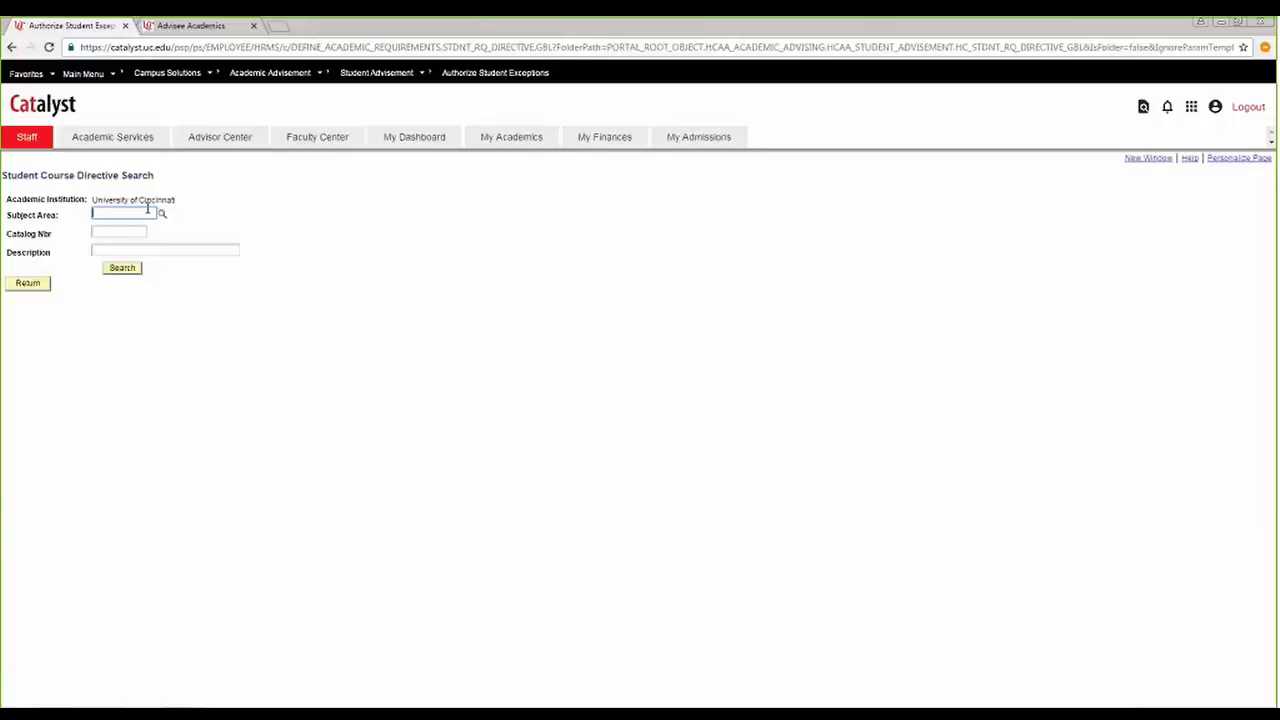
key("Return")
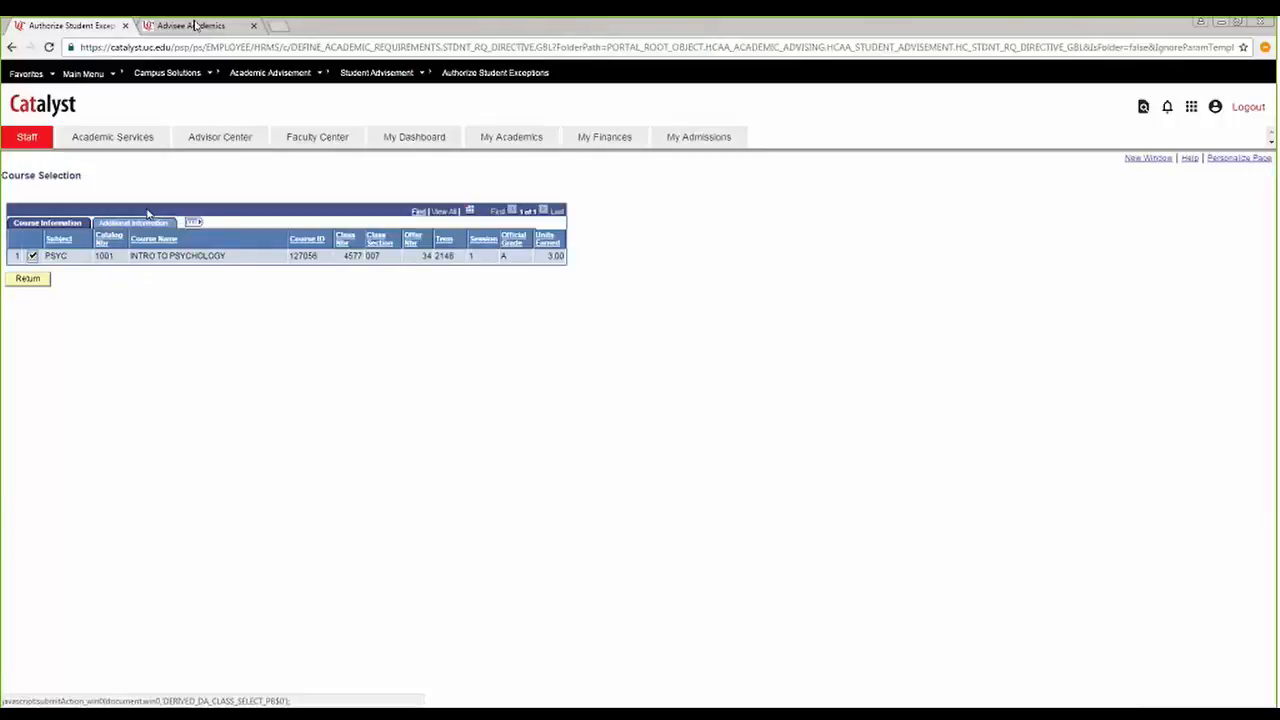
left_click(27, 278)
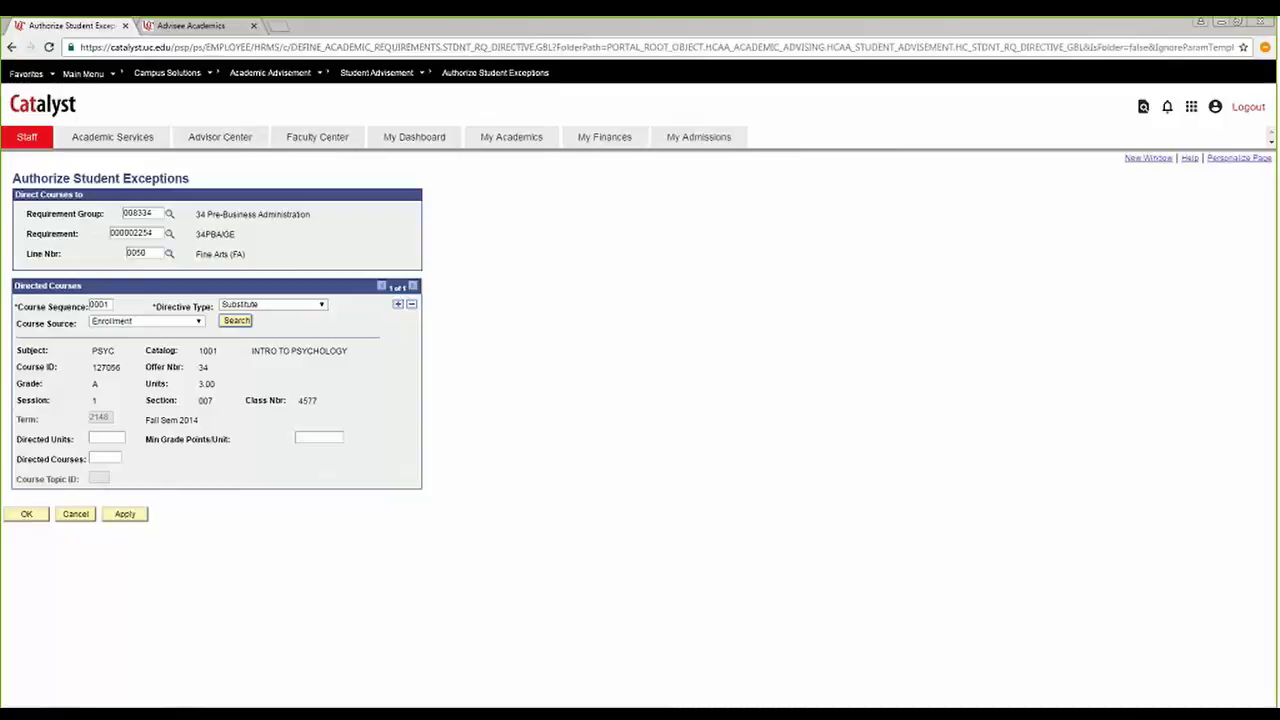
left_click(27, 514)
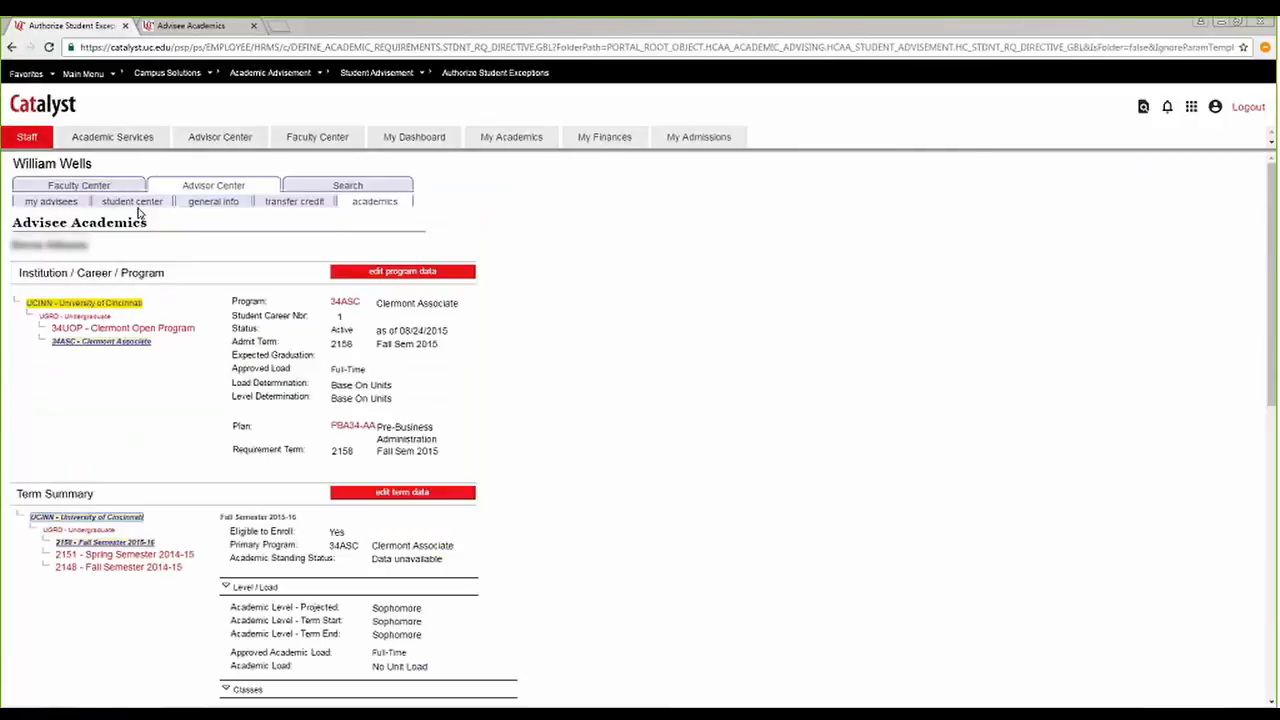
Open the advisee's Academic Requirements report from the student center and locate the Fine Arts (FA) requirement under General Education.
left_click(139, 210)
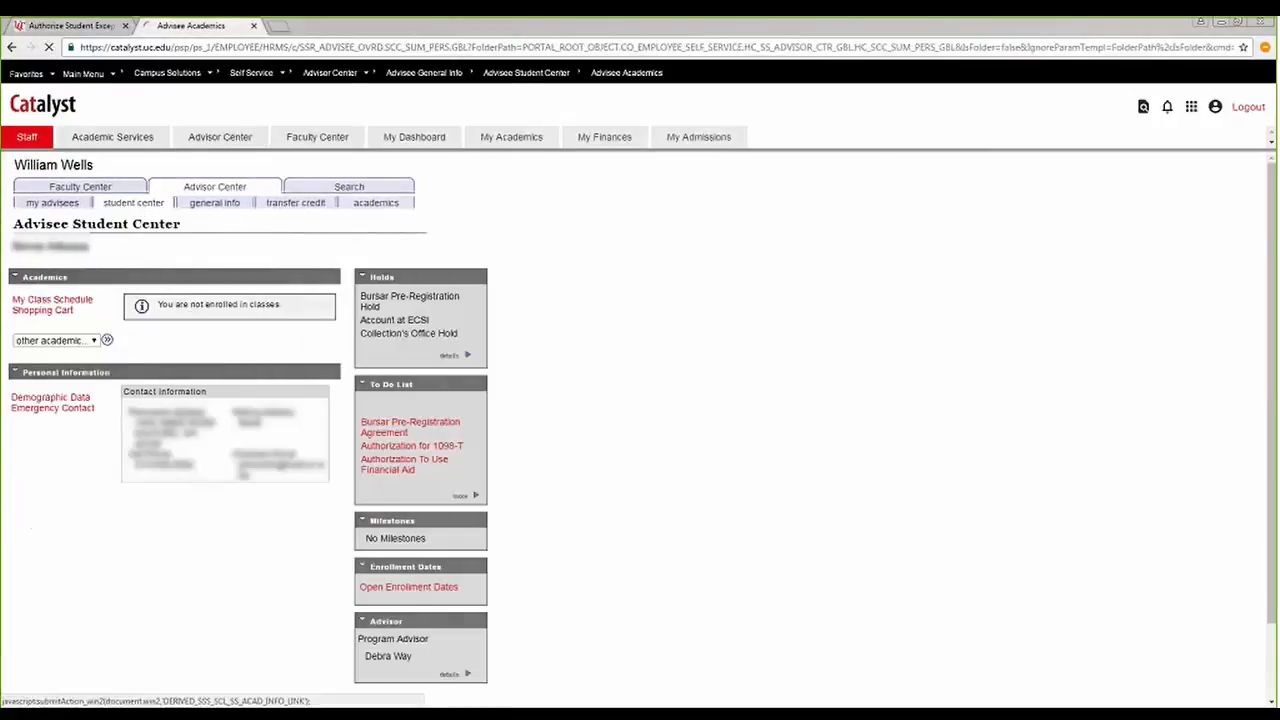
left_click(90, 341)
left_click(67, 365)
left_click(107, 341)
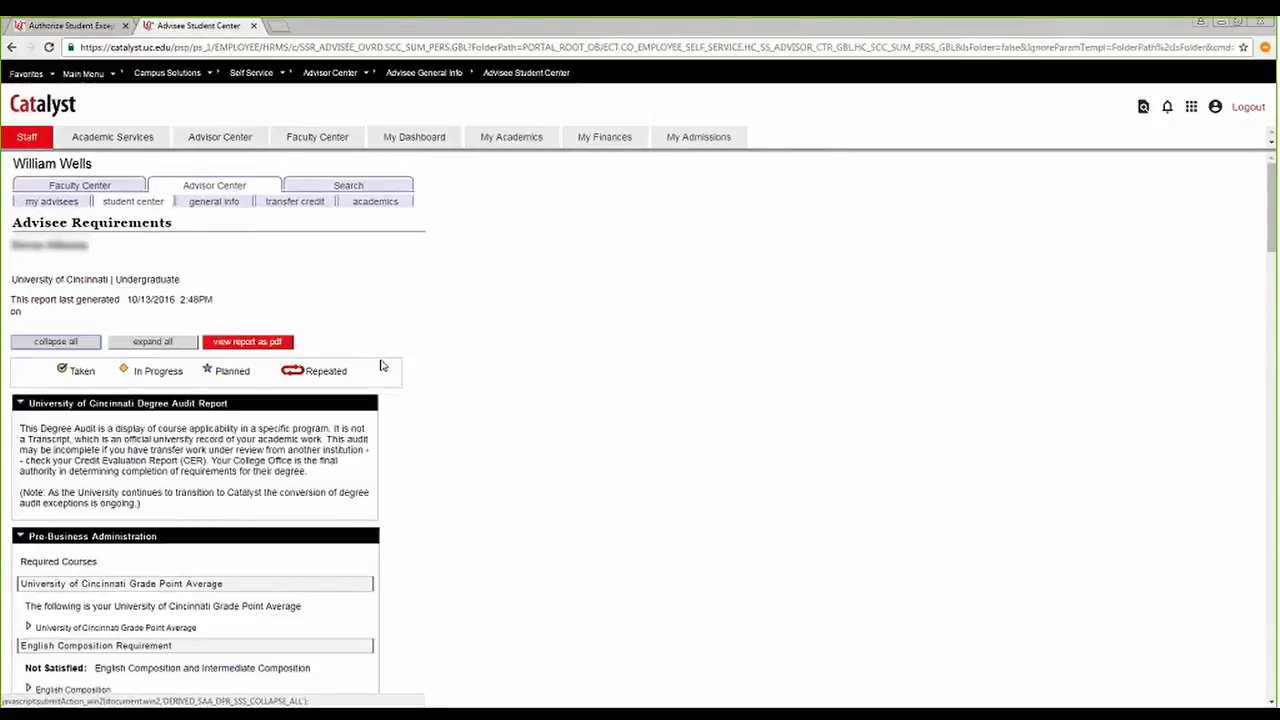
scroll(383, 364, "down", 15)
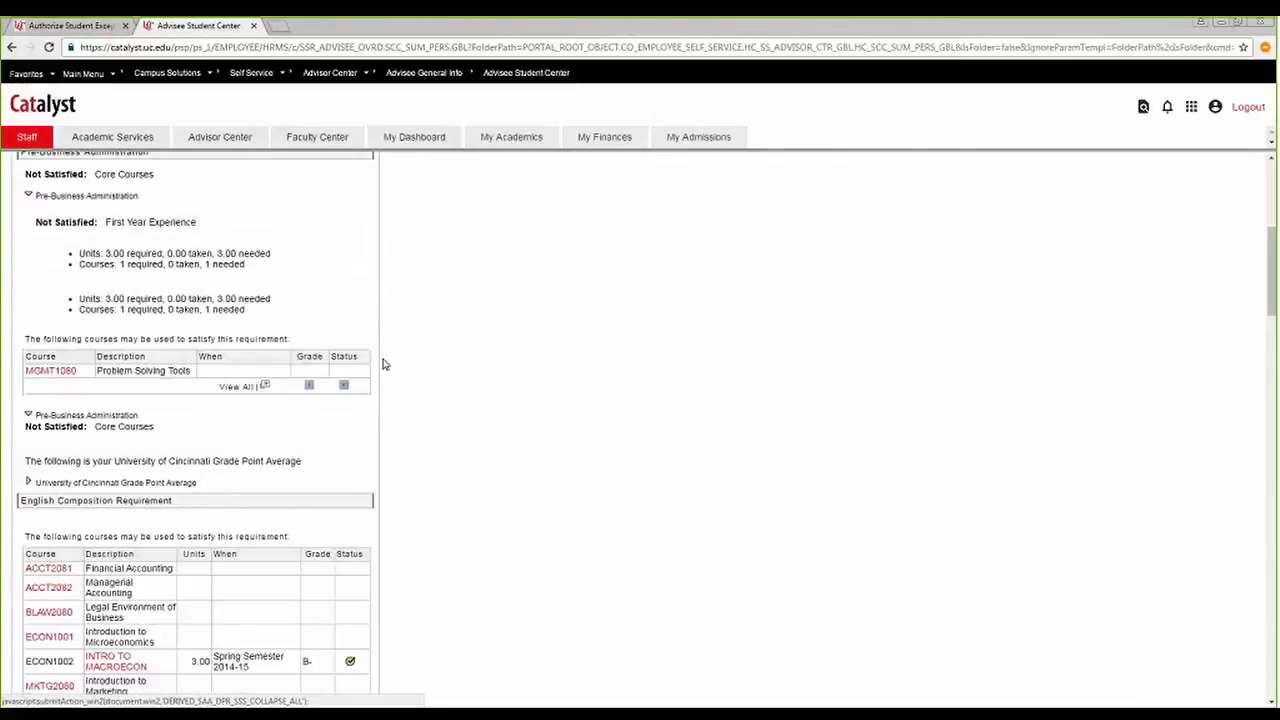
scroll(379, 366, "down", 10)
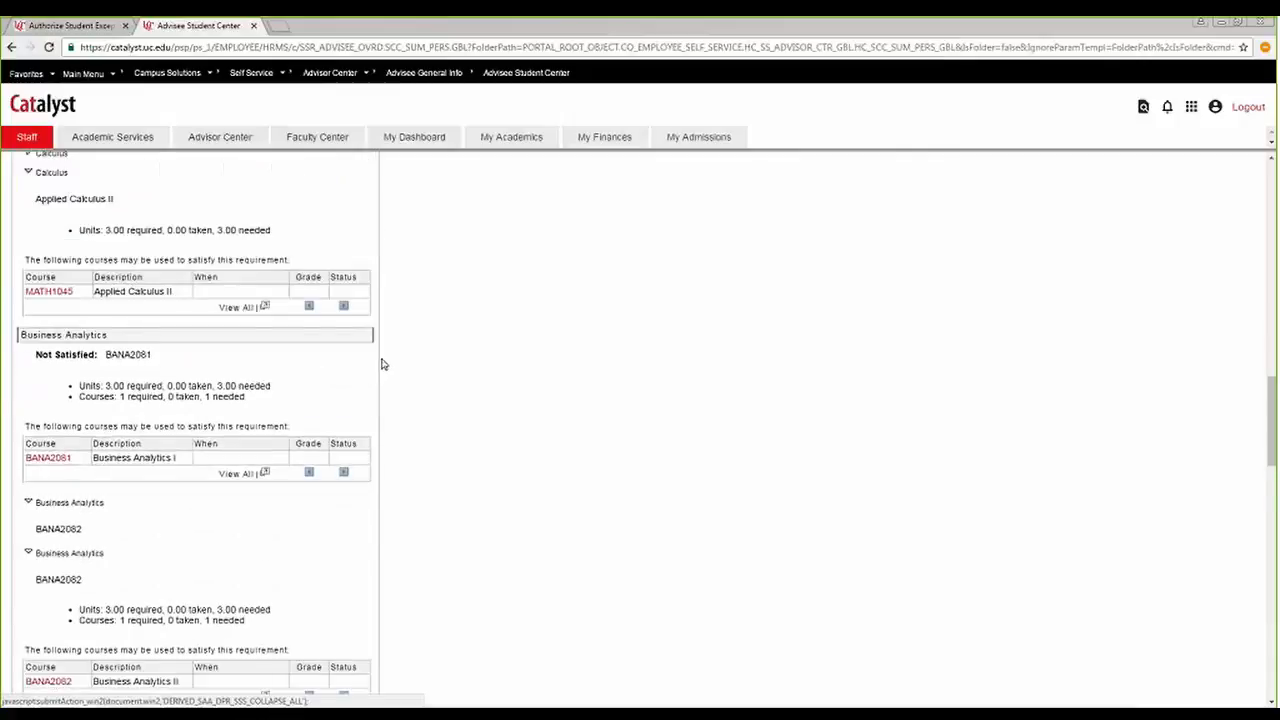
scroll(375, 357, "down", 4)
mouse_move(343, 391)
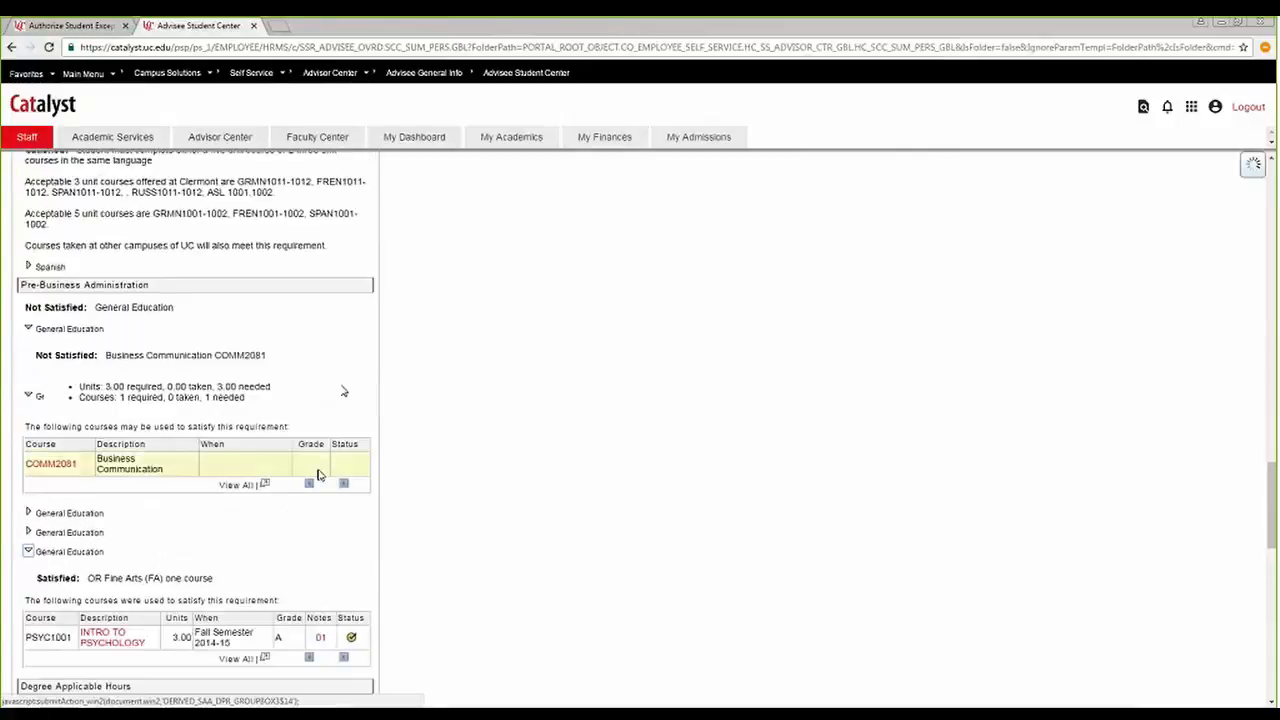
scroll(200, 490, "down", 2)
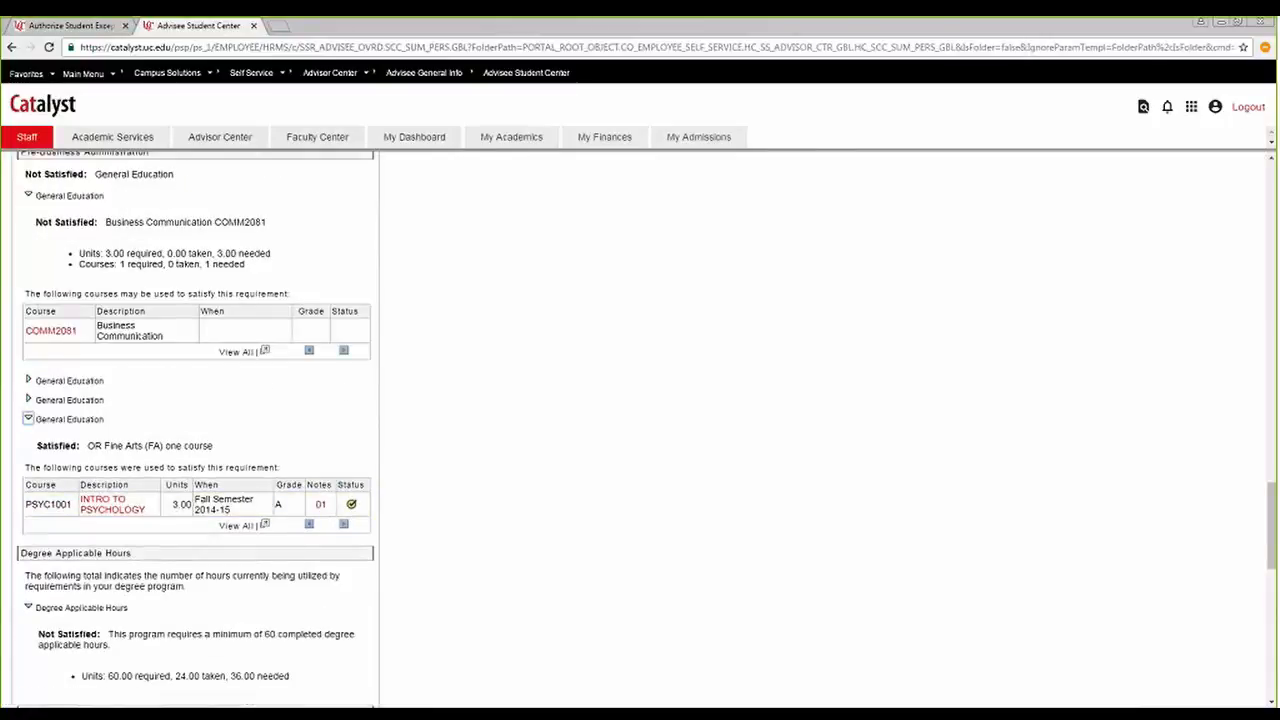
Read the note attached to PSYC 1001 in the report and examine the Courses Not Used by the Audit section.
left_click(319, 508)
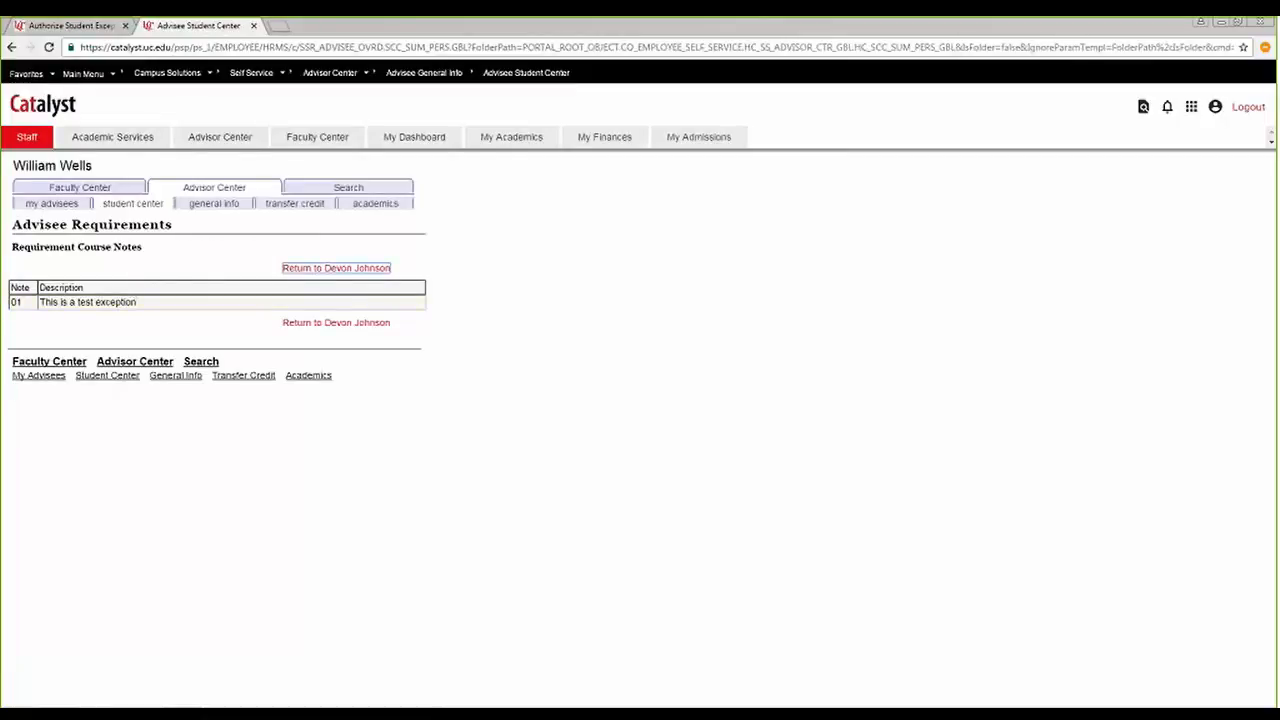
left_click(337, 327)
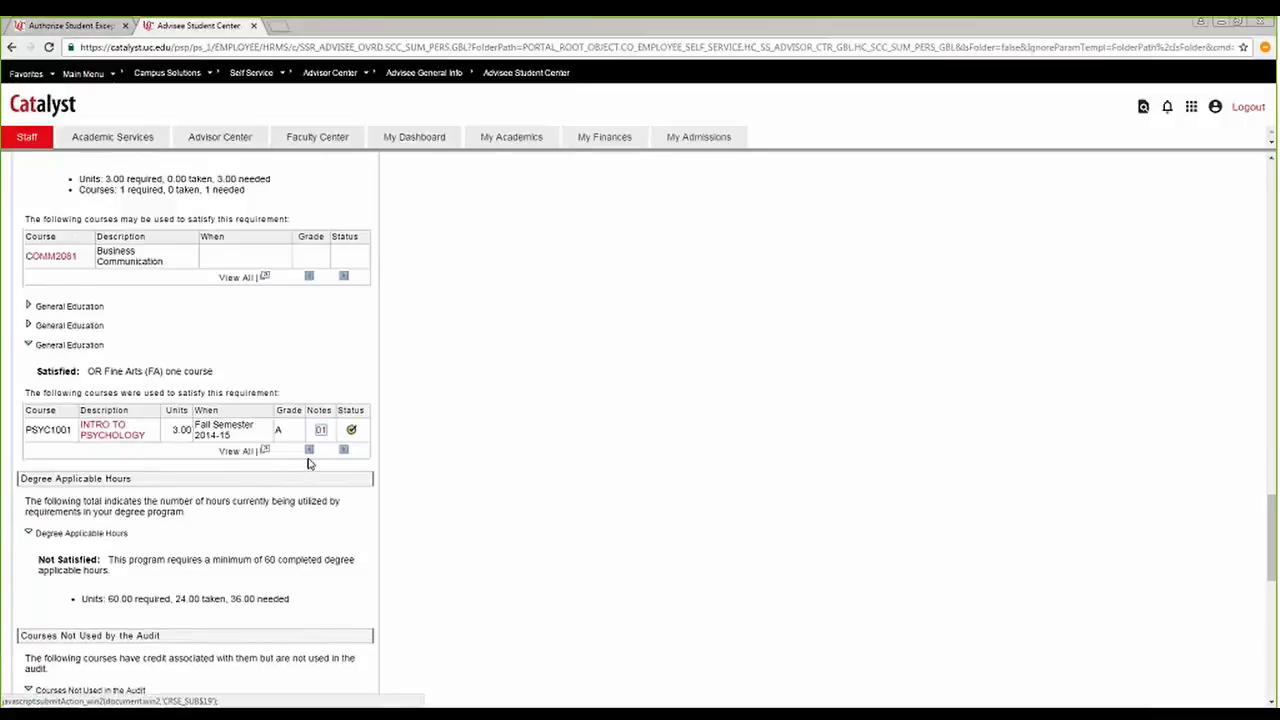
scroll(362, 438, "down", 2)
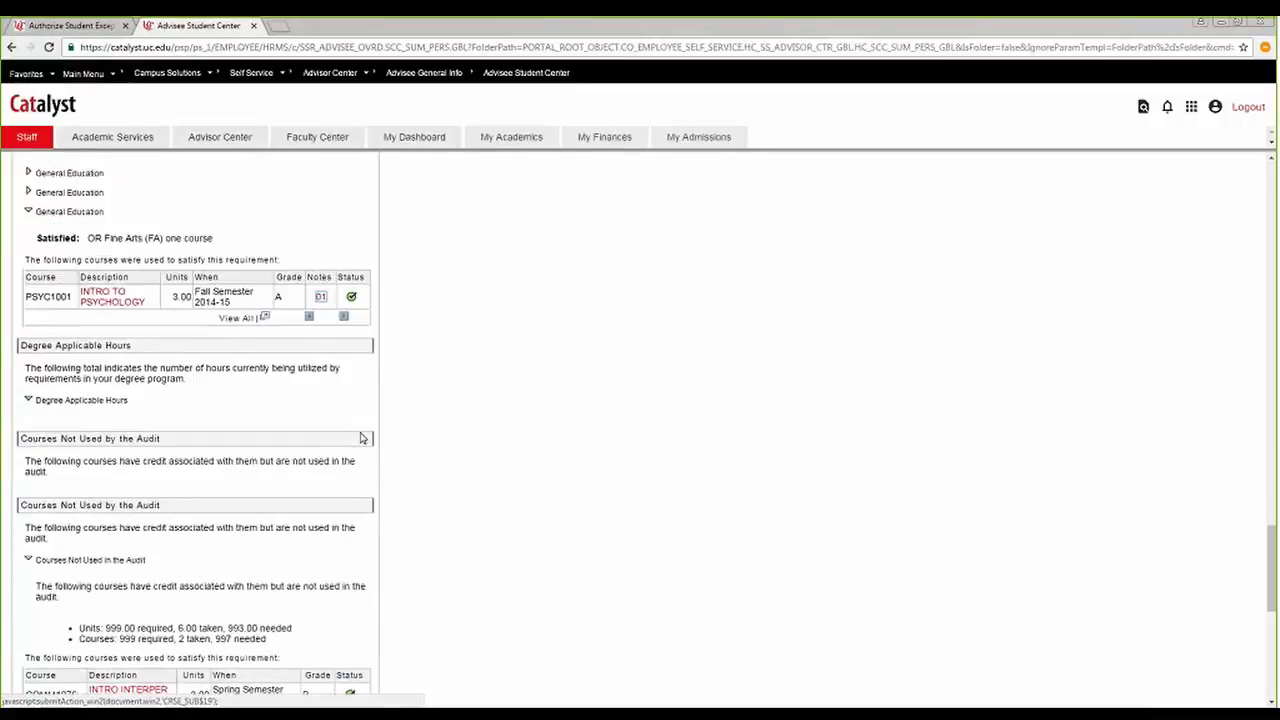
scroll(391, 402, "down", 3)
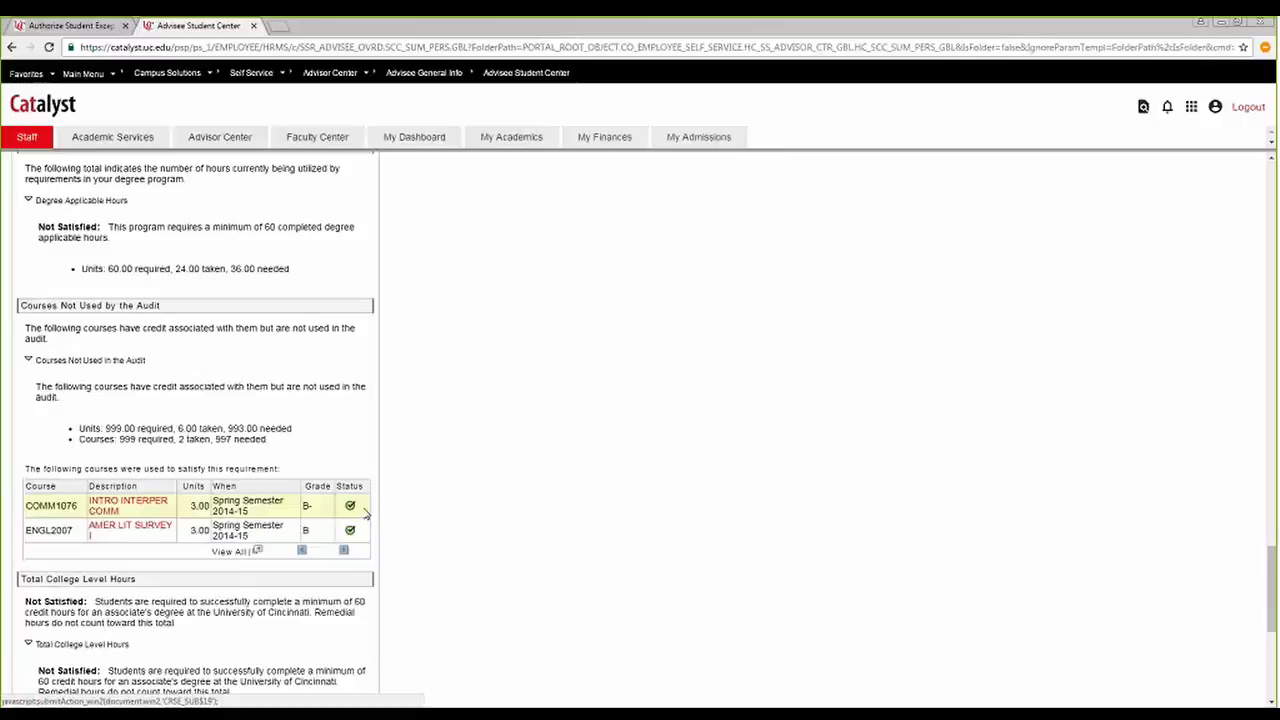
scroll(369, 512, "up", 1)
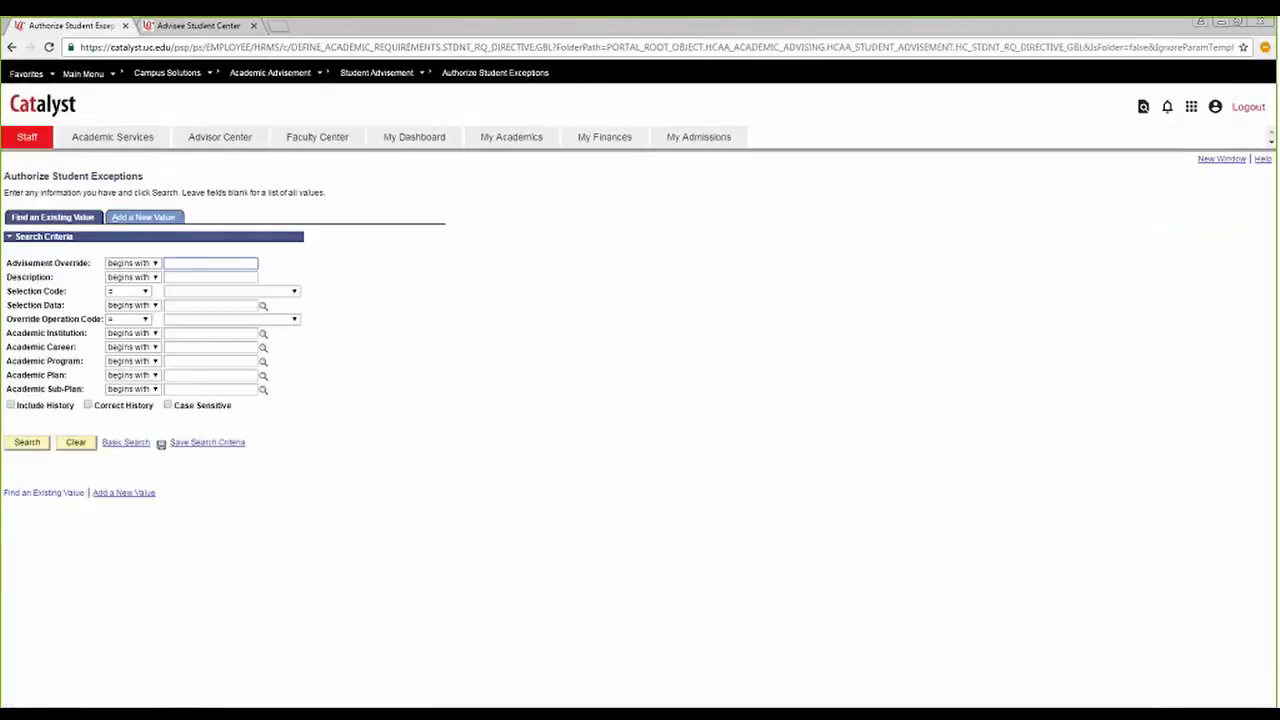
Find the existing student exceptions by the student's ID and open the exception details of the PBA34-AA directive.
left_click(219, 305)
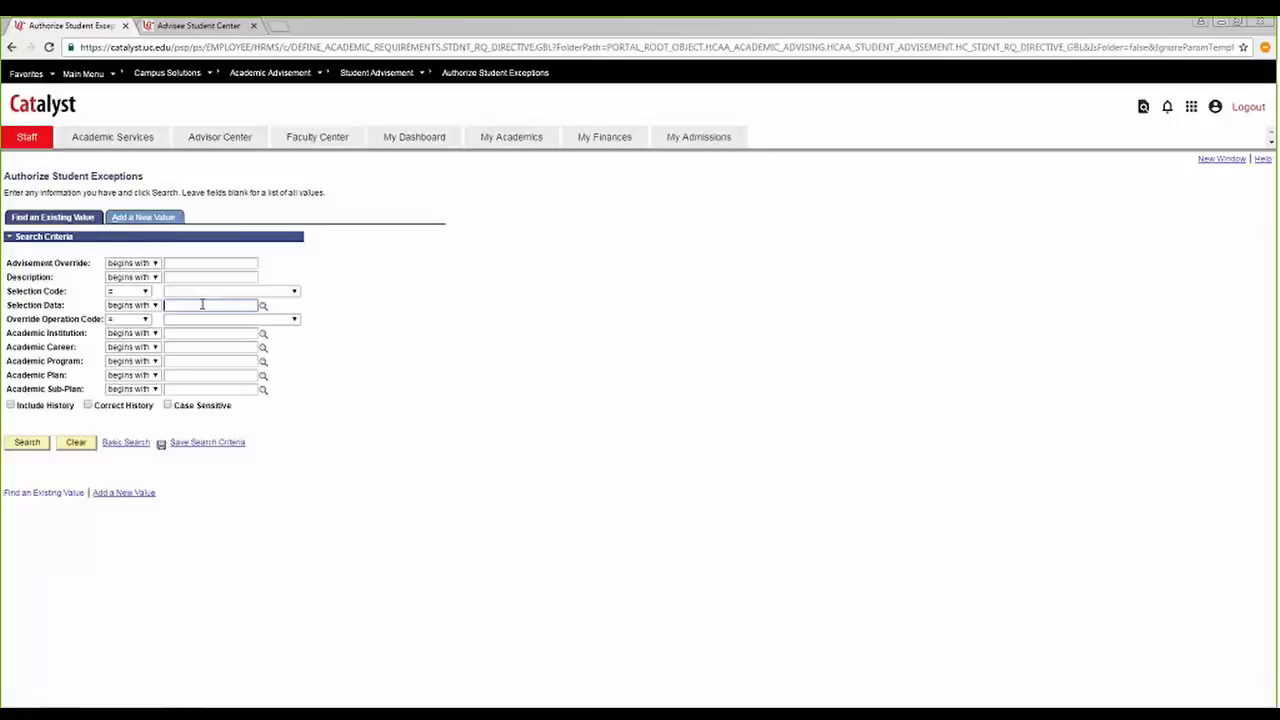
type("00000")
left_click(24, 443)
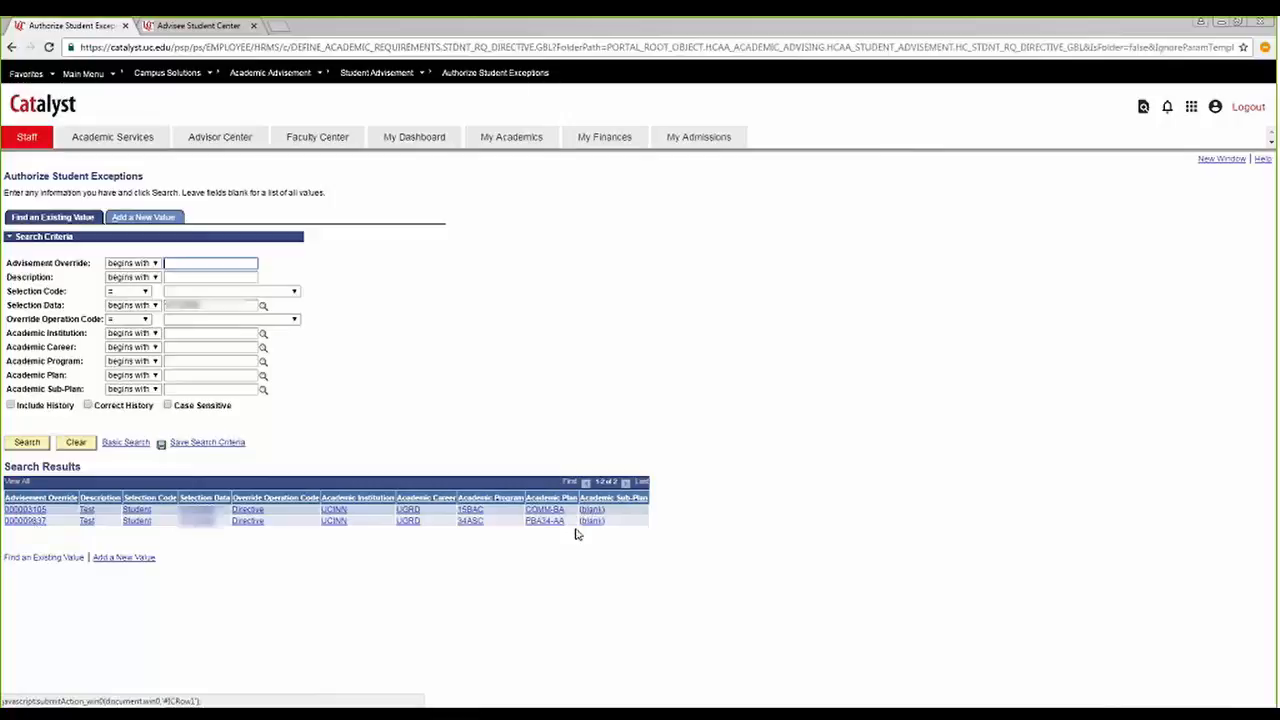
left_click(87, 522)
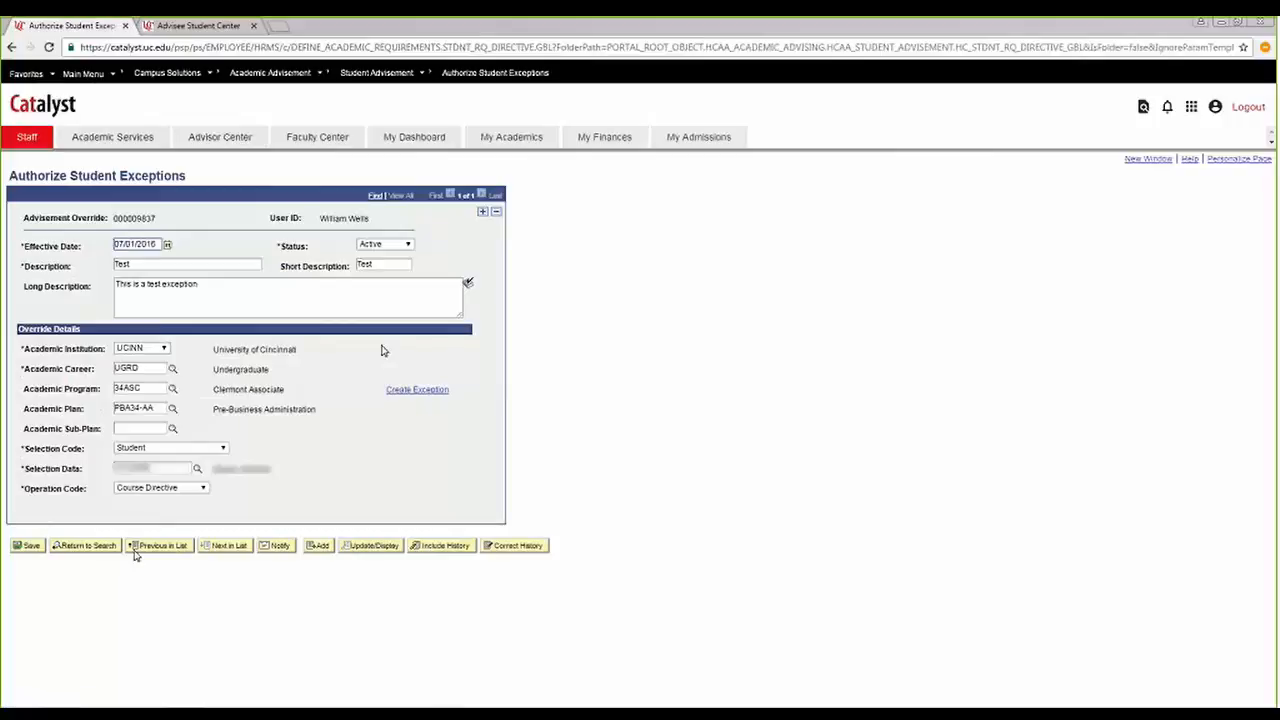
left_click(422, 390)
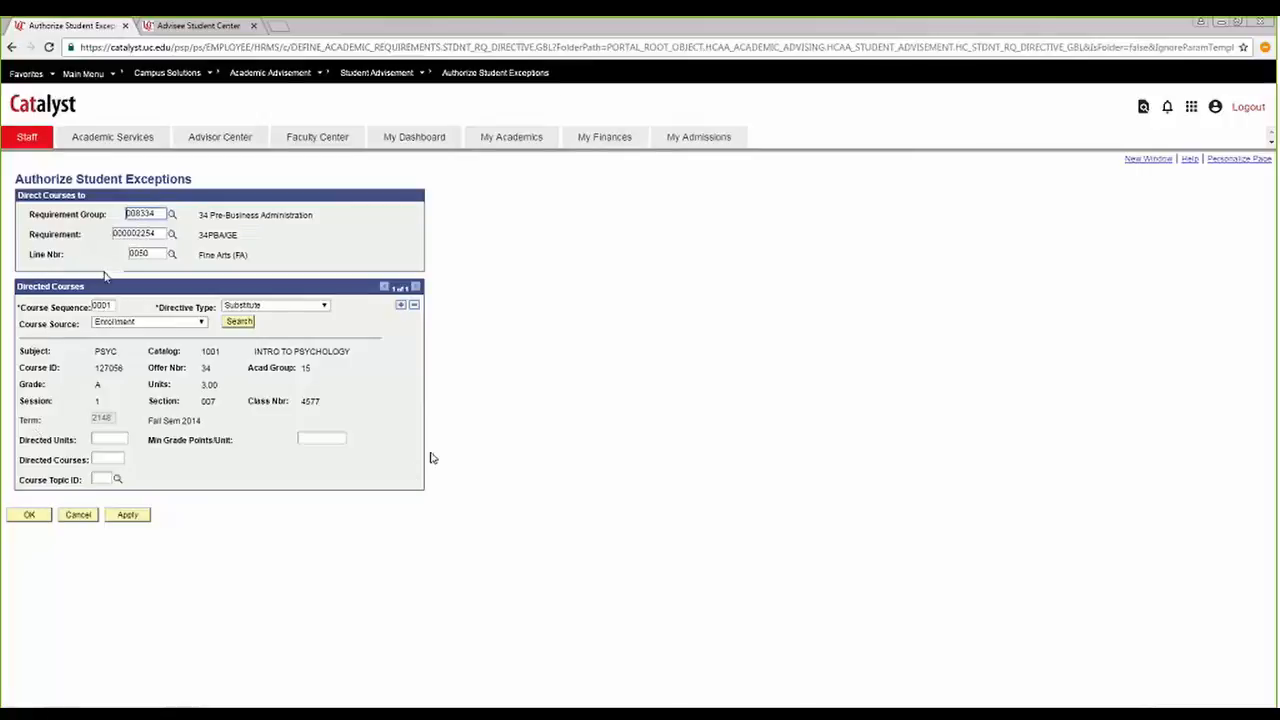
Add a second directed course and set it to ENGL 2007, Amer Lit Survey I, from the Enrollment source.
left_click(401, 307)
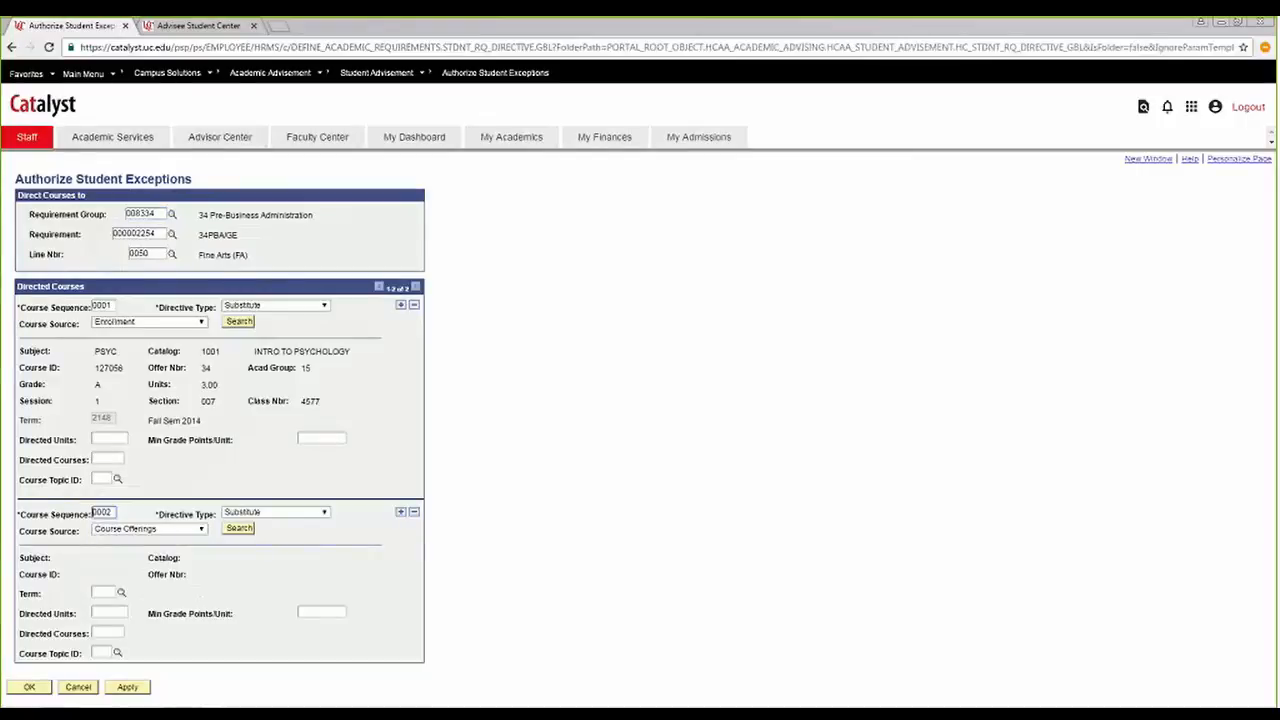
left_click(160, 529)
left_click(177, 558)
left_click(242, 529)
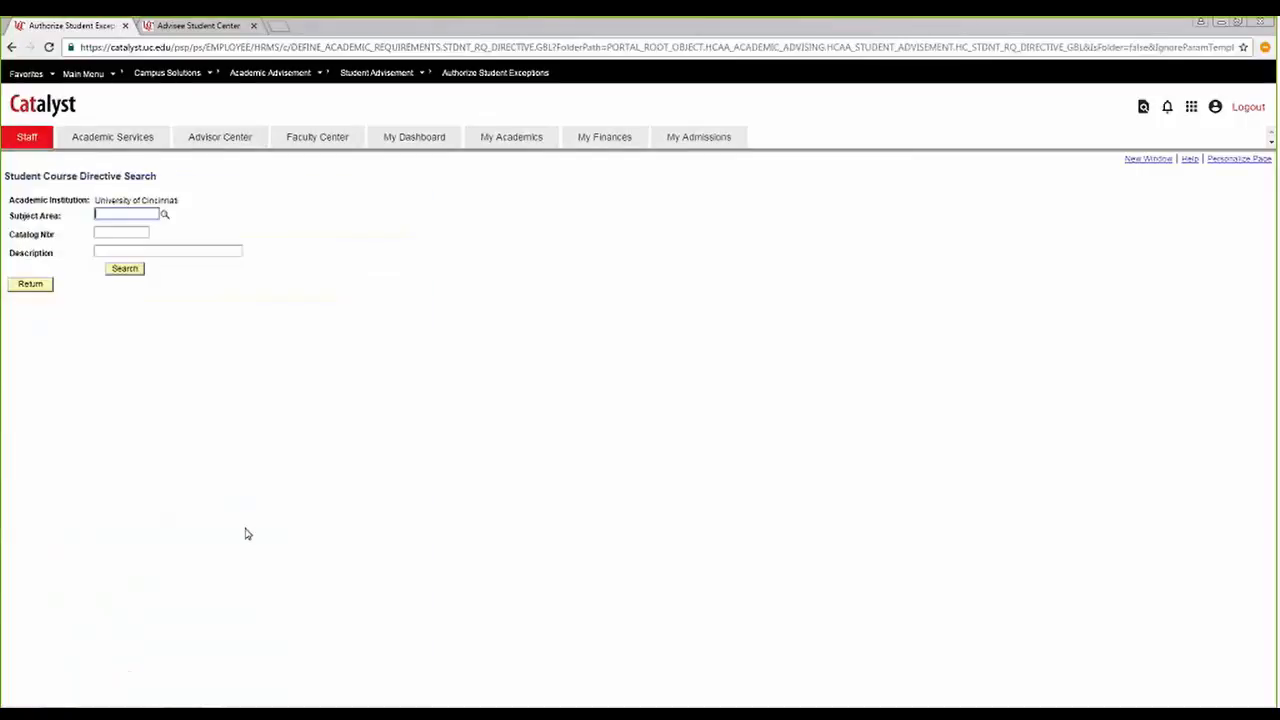
left_click(138, 272)
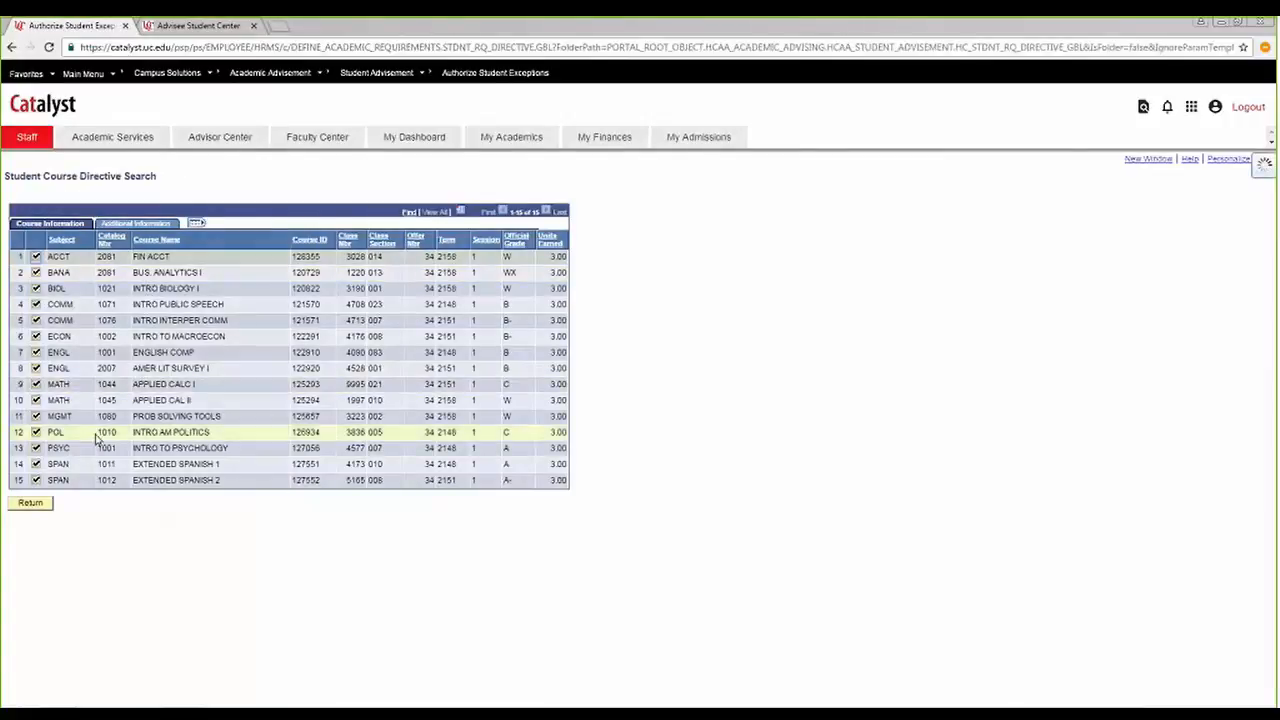
left_click(36, 368)
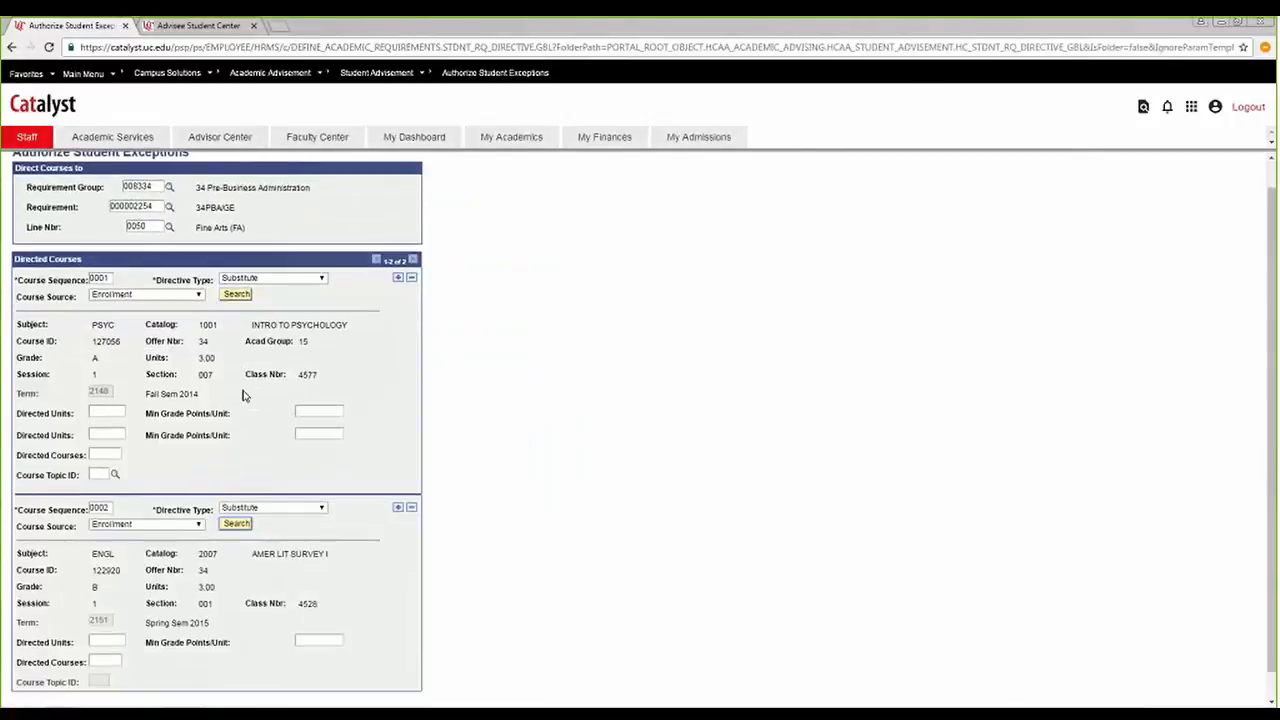
Add a third directed course, set it to COMM 1076, Intro Interper Comm, from the Enrollment source, and save the exception.
left_click(397, 507)
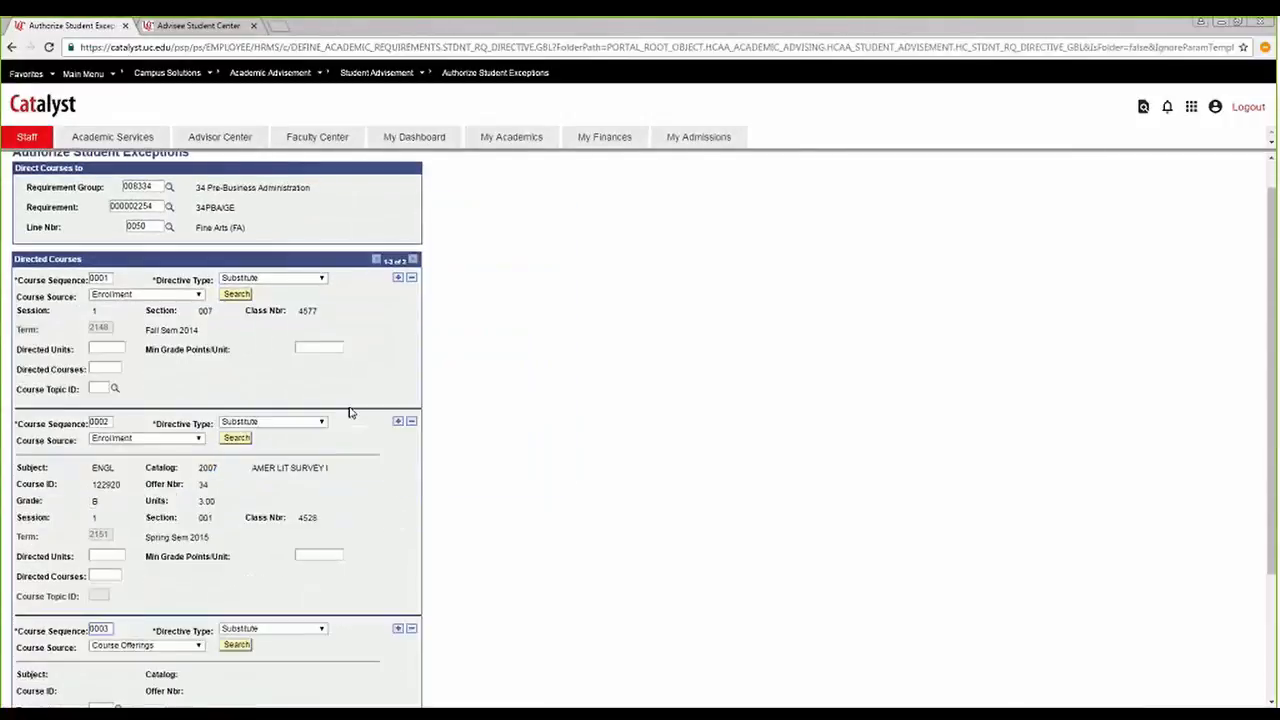
scroll(349, 414, "down", 2)
left_click(210, 26)
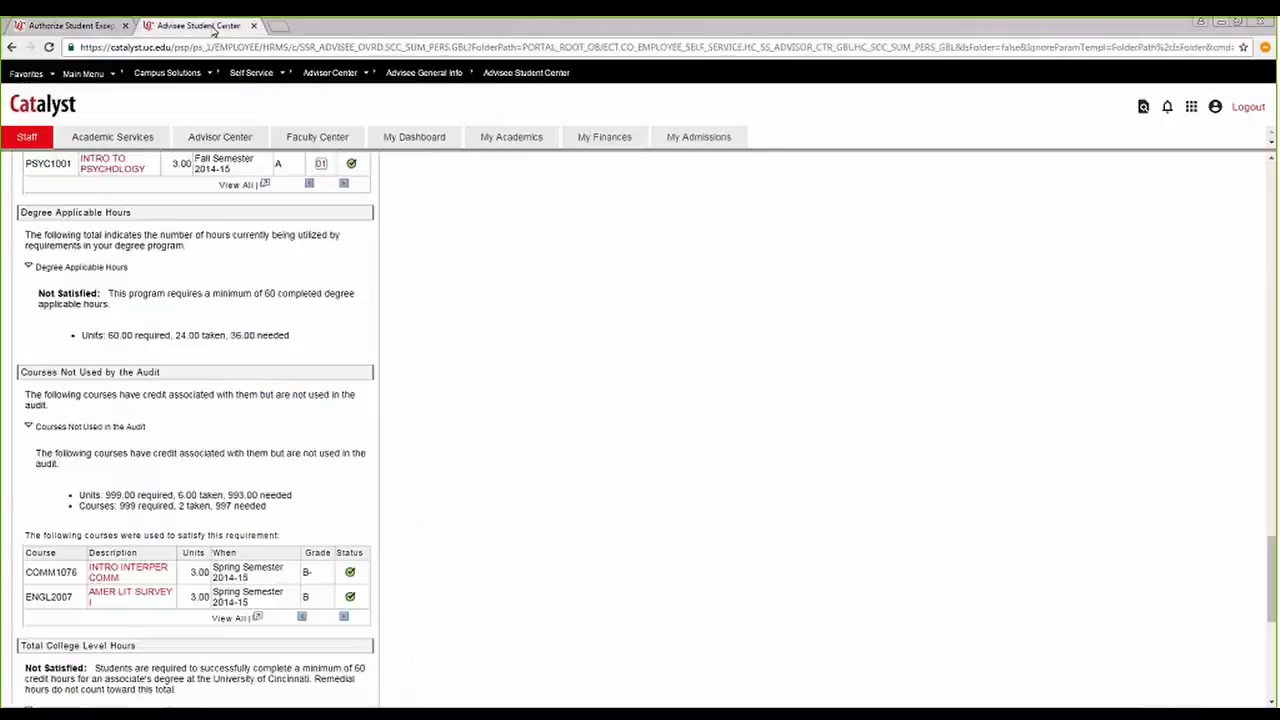
left_click(78, 26)
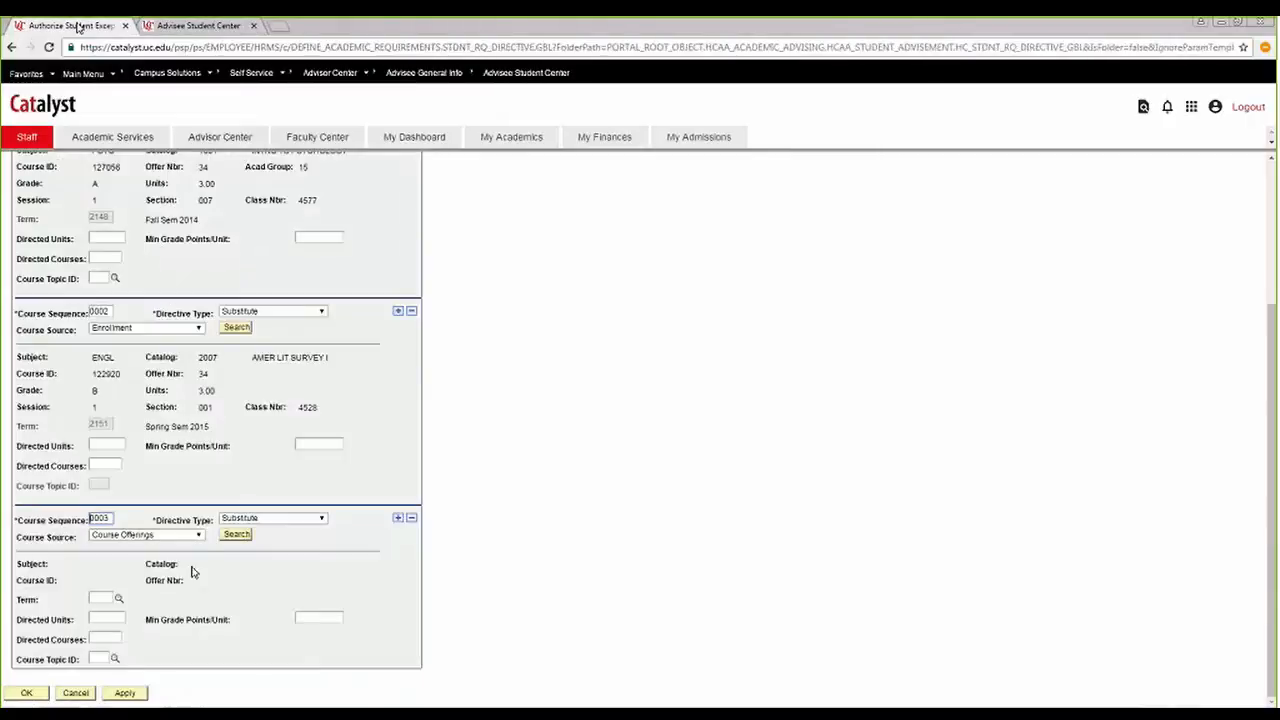
left_click(198, 535)
left_click(120, 557)
left_click(237, 534)
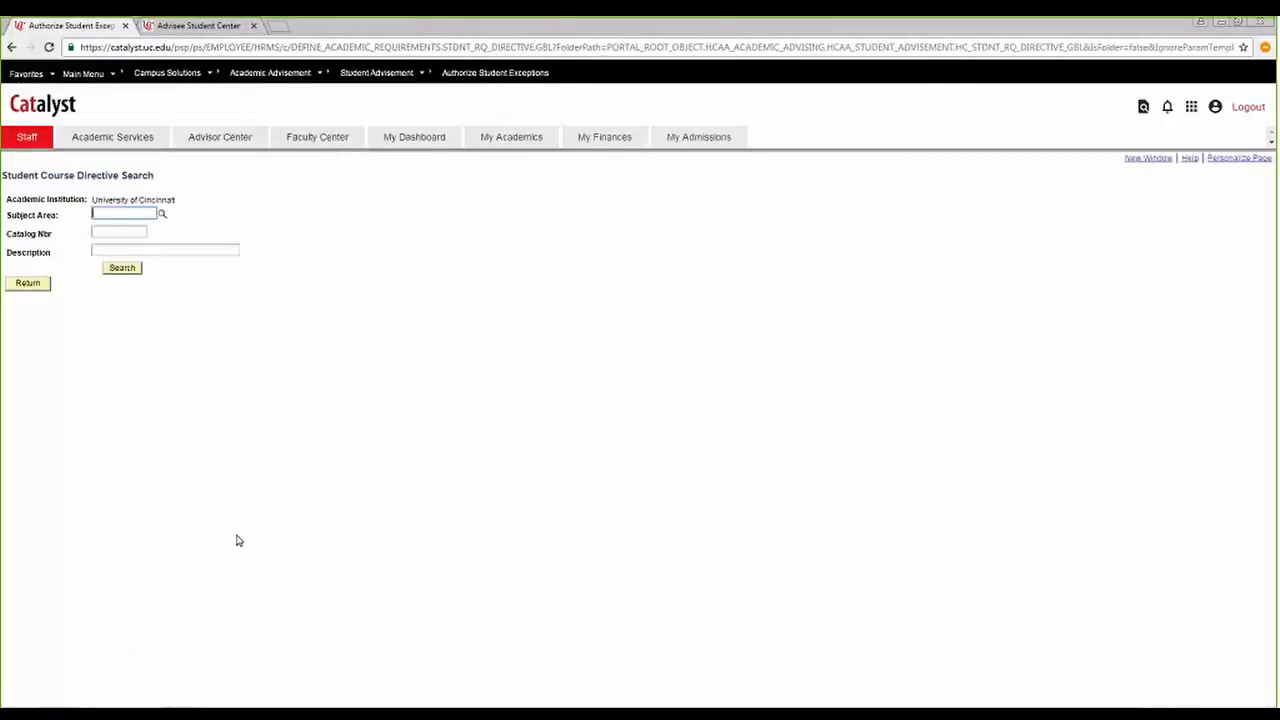
key("Return")
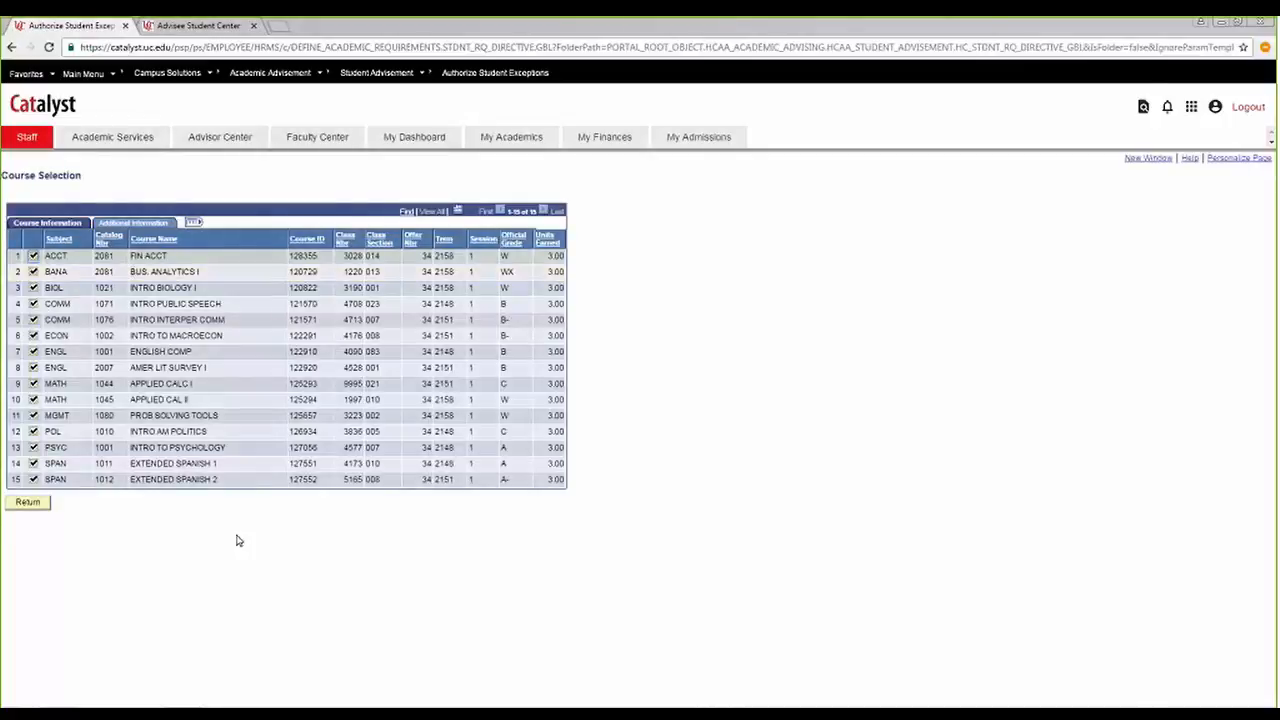
left_click(34, 320)
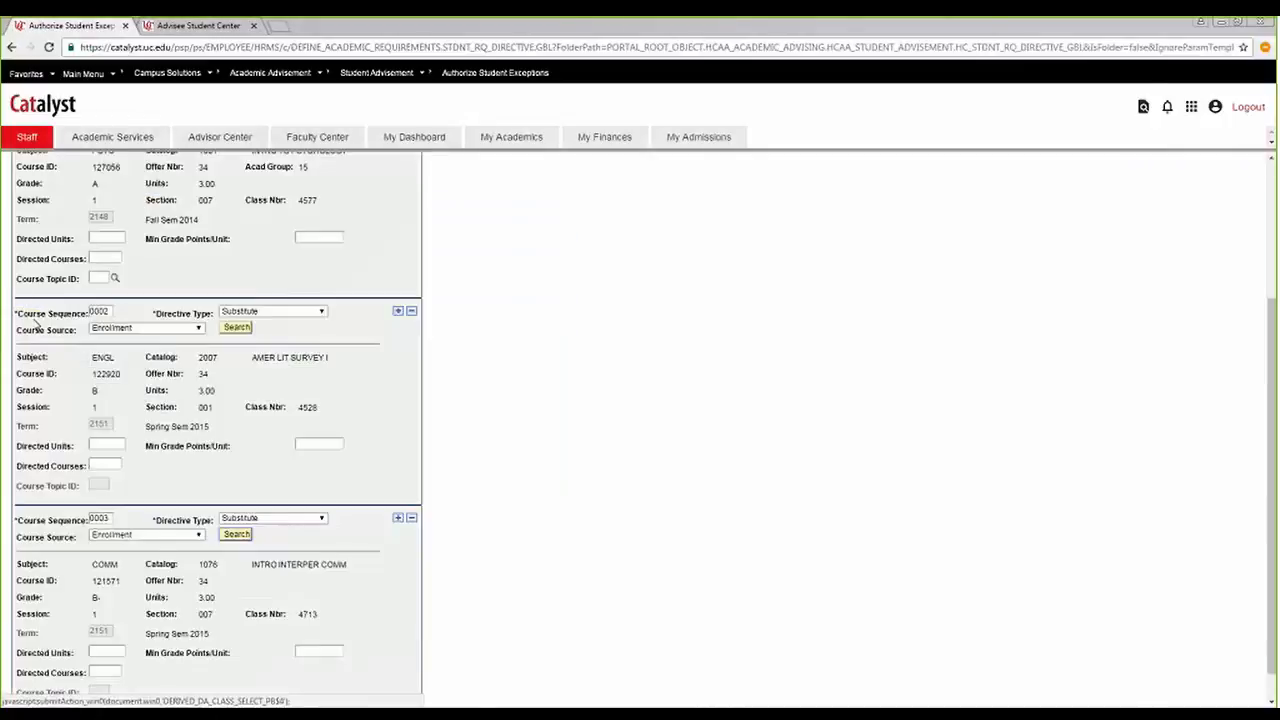
left_click(28, 693)
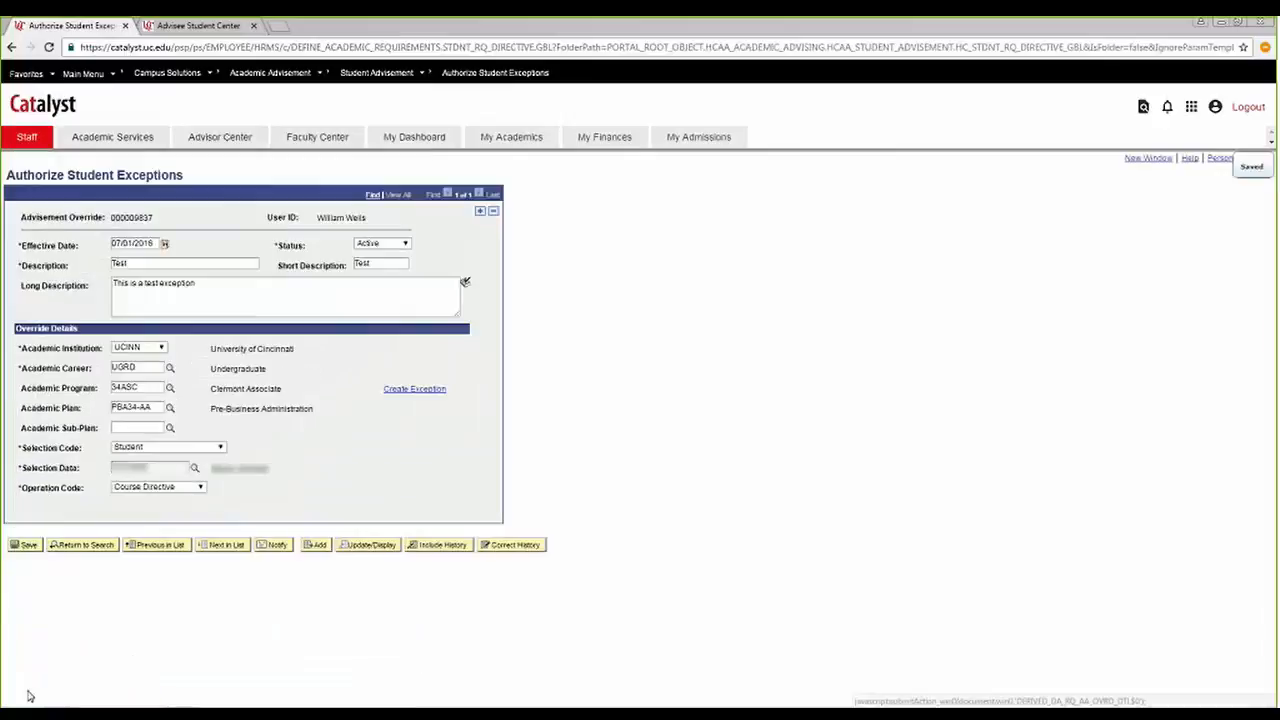
Reopen the exception details and review the directed courses PSYC 1001, ENGL 2007 and COMM 1076.
left_click(414, 389)
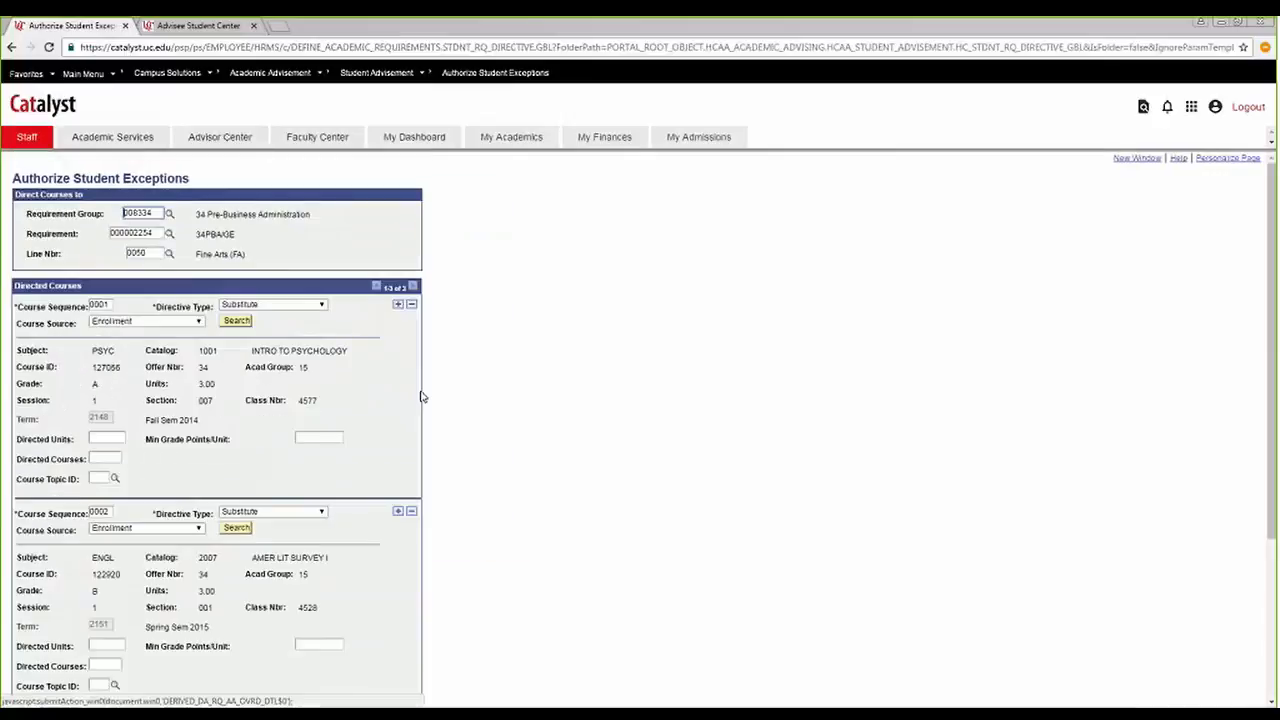
scroll(421, 397, "down", 3)
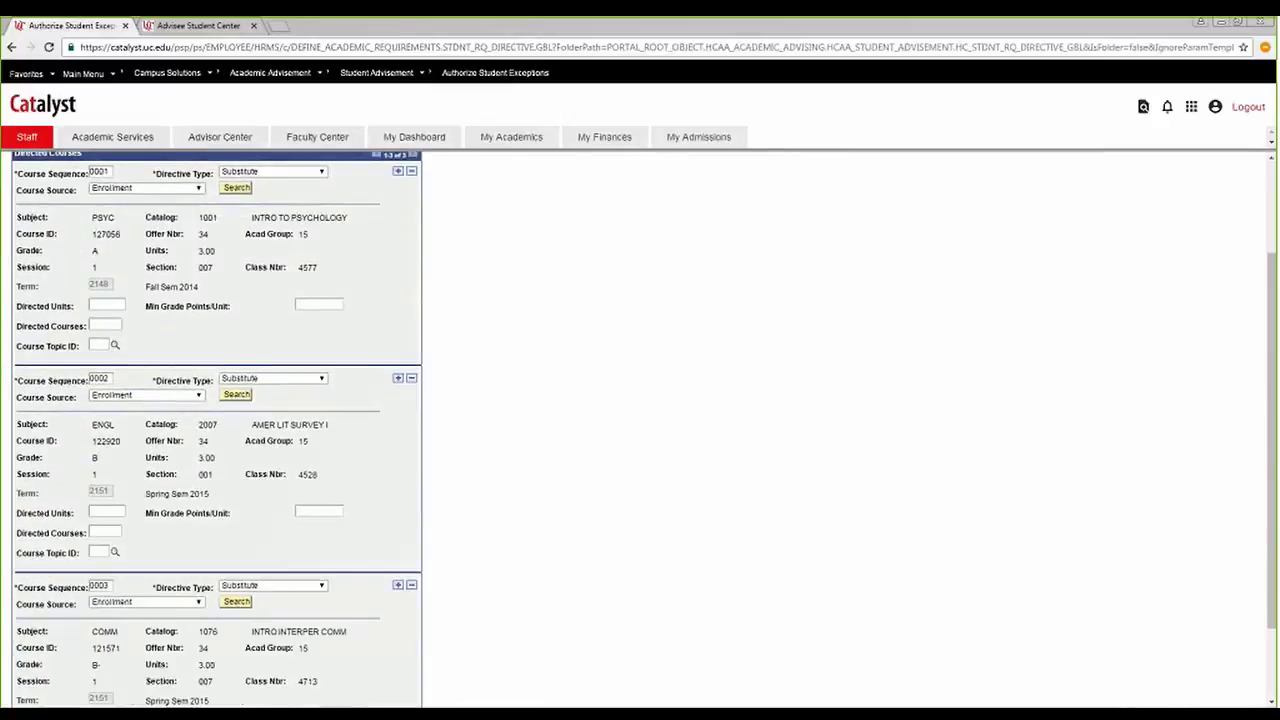
scroll(256, 572, "down", 2)
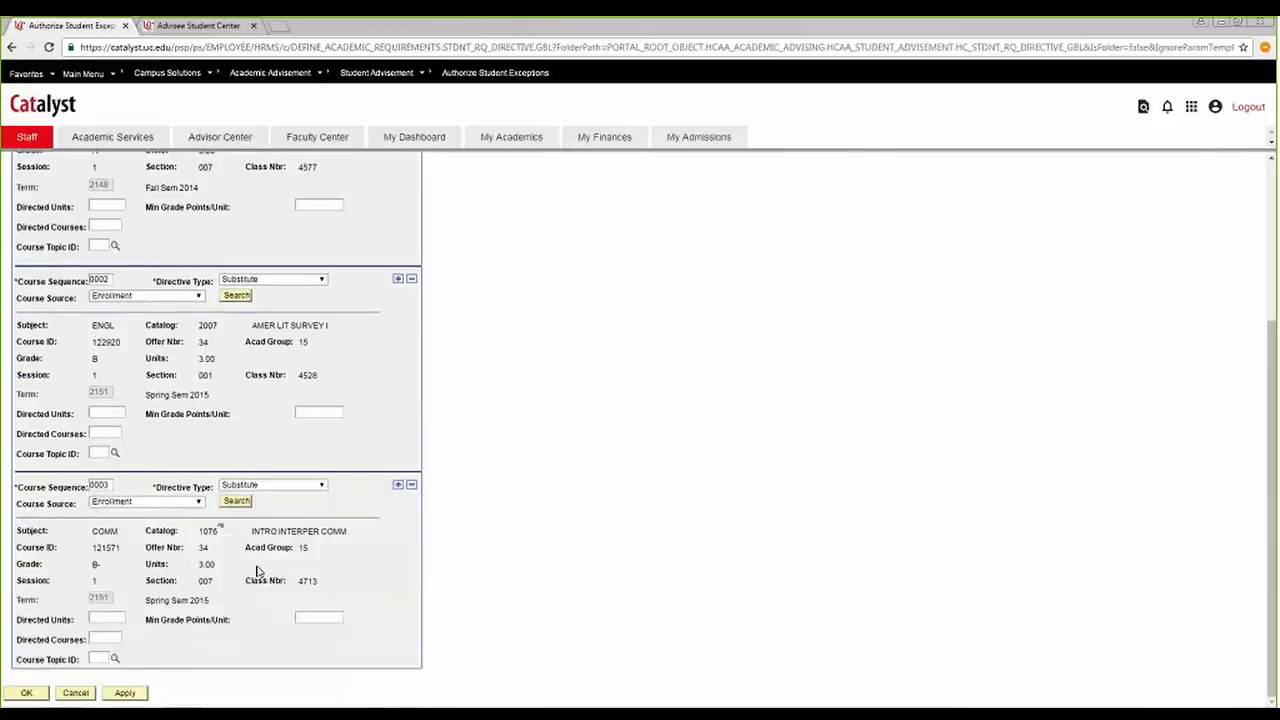
scroll(256, 572, "up", 5)
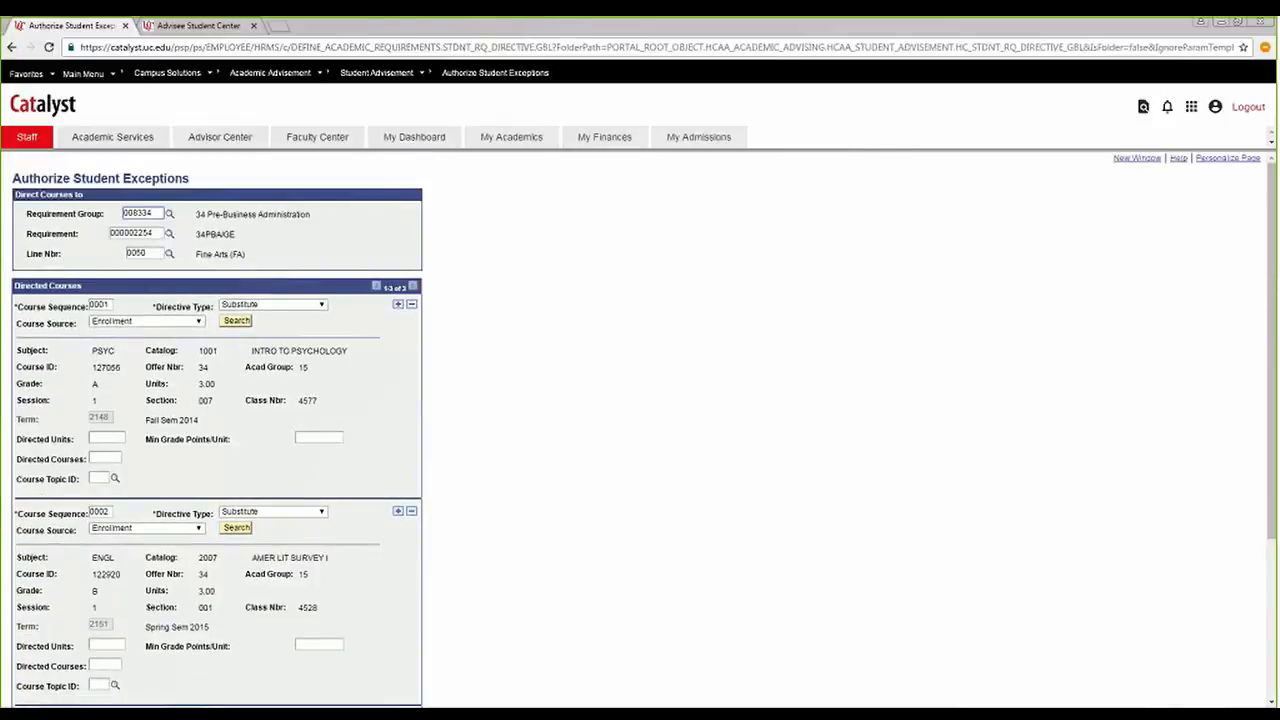
scroll(109, 620, "down", 4)
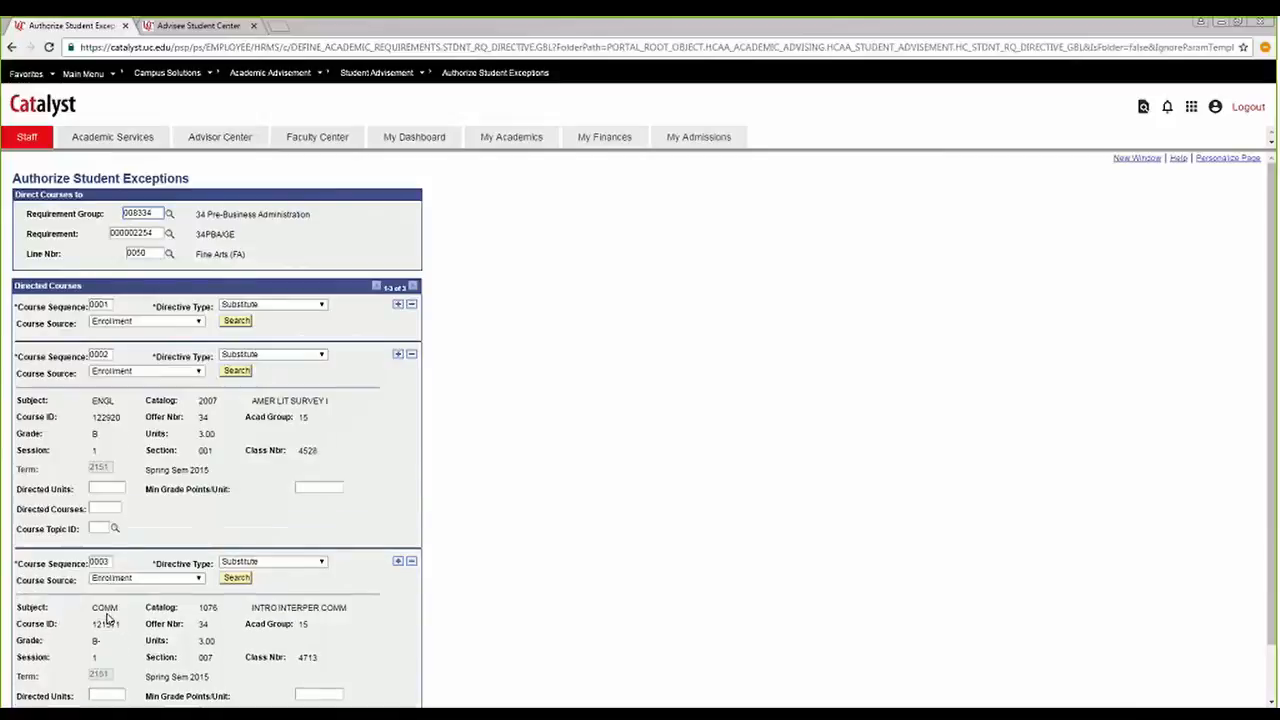
left_click(26, 692)
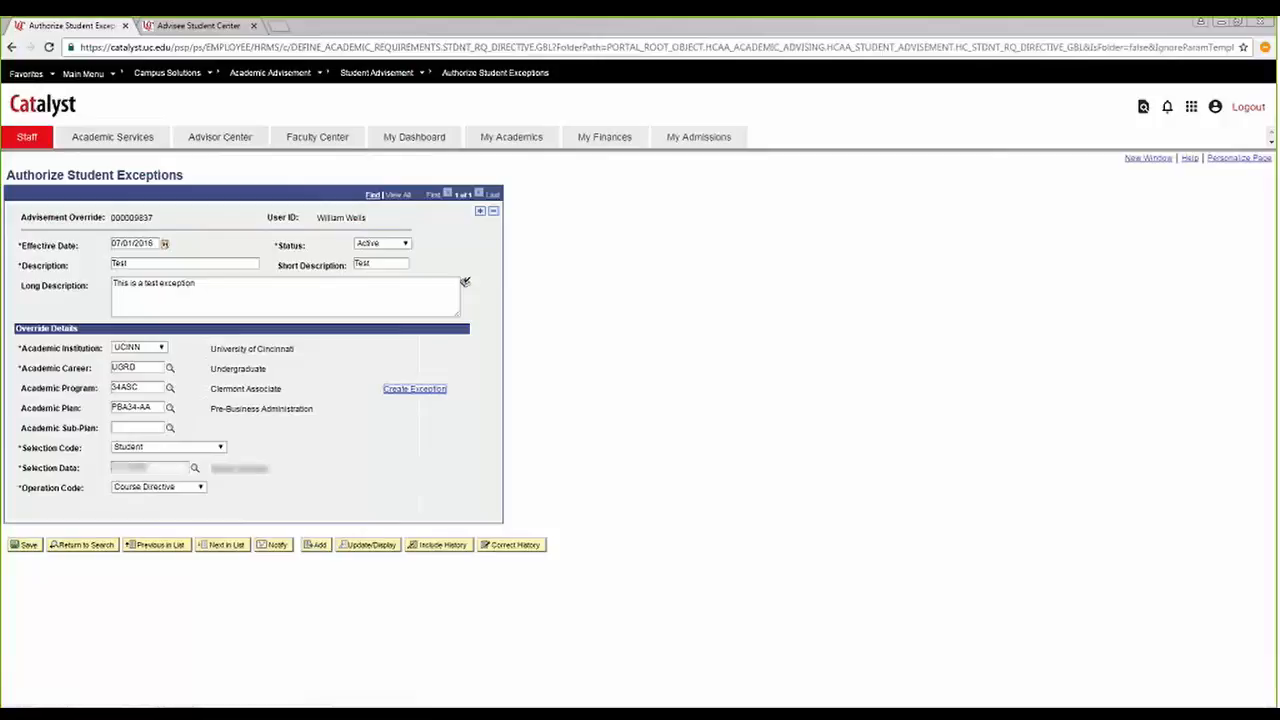
Switch to the advisee's student center and regenerate the Academic Requirements report.
key("ctrl+Tab")
scroll(449, 389, "down", 5)
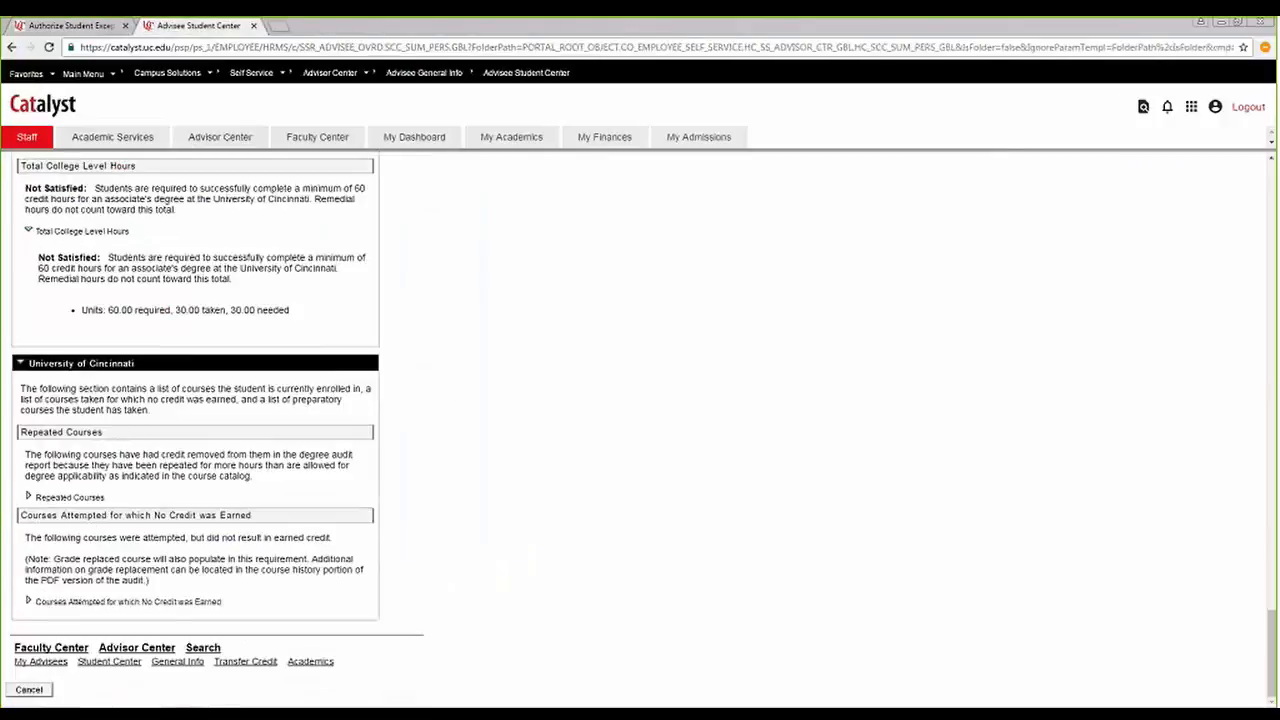
left_click(86, 341)
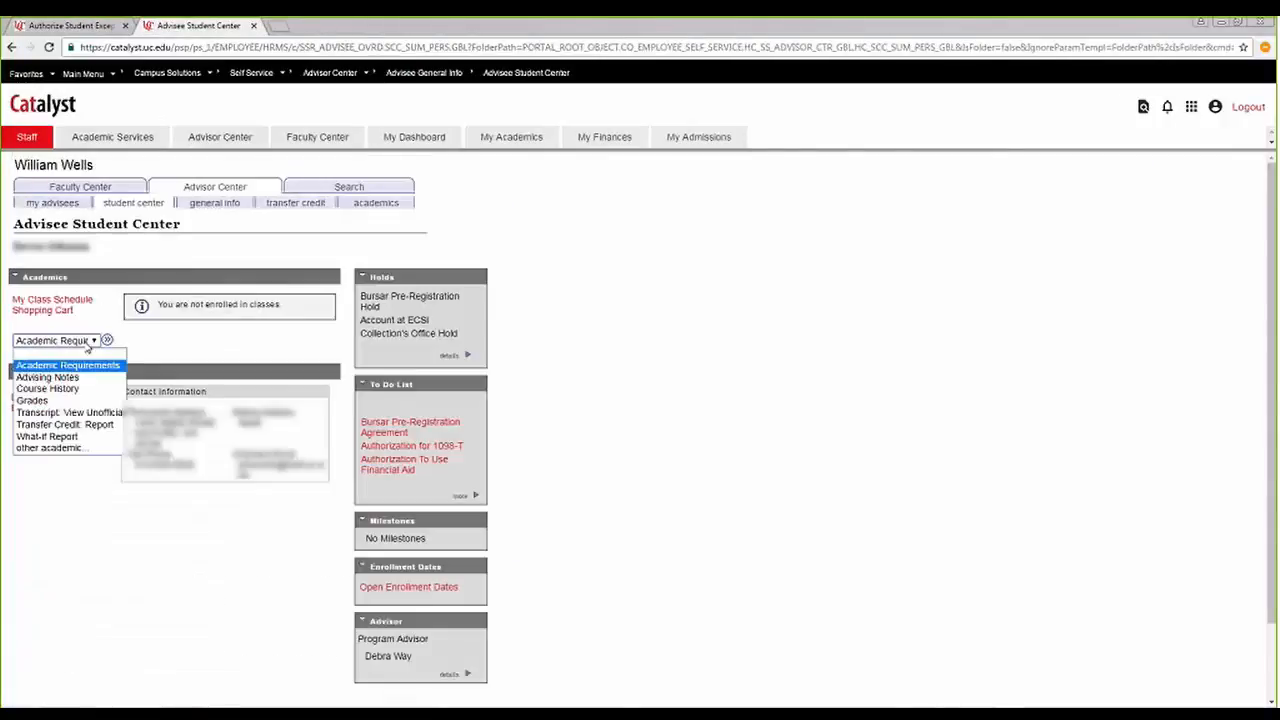
left_click(70, 365)
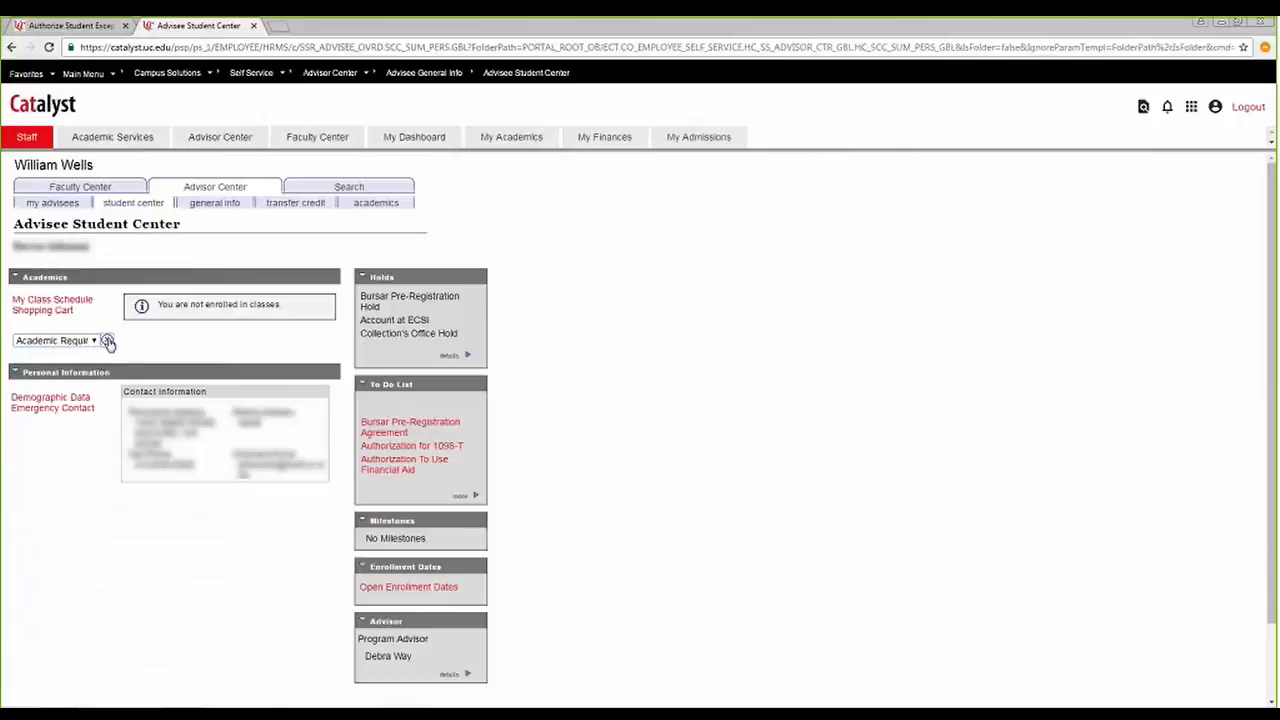
left_click(108, 342)
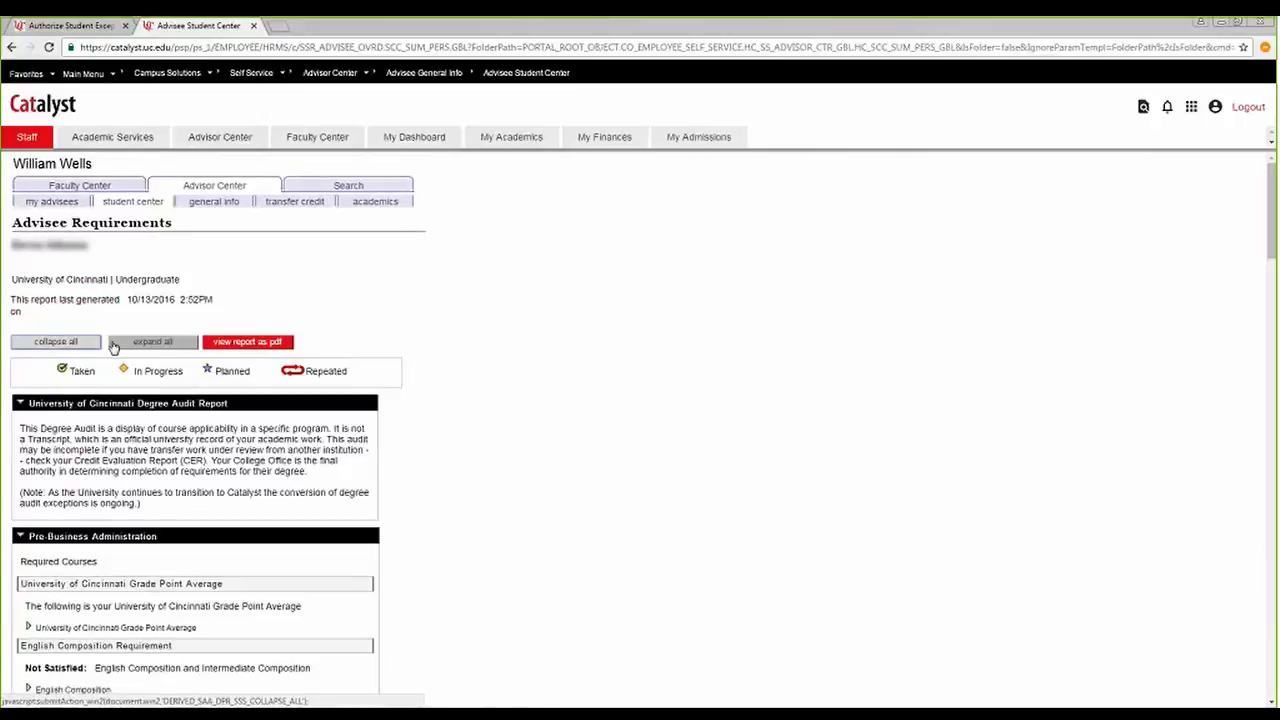
Expand the Fine Arts requirement under General Education, view the course note for COMM1076, and return to the report.
scroll(414, 391, "down", 5)
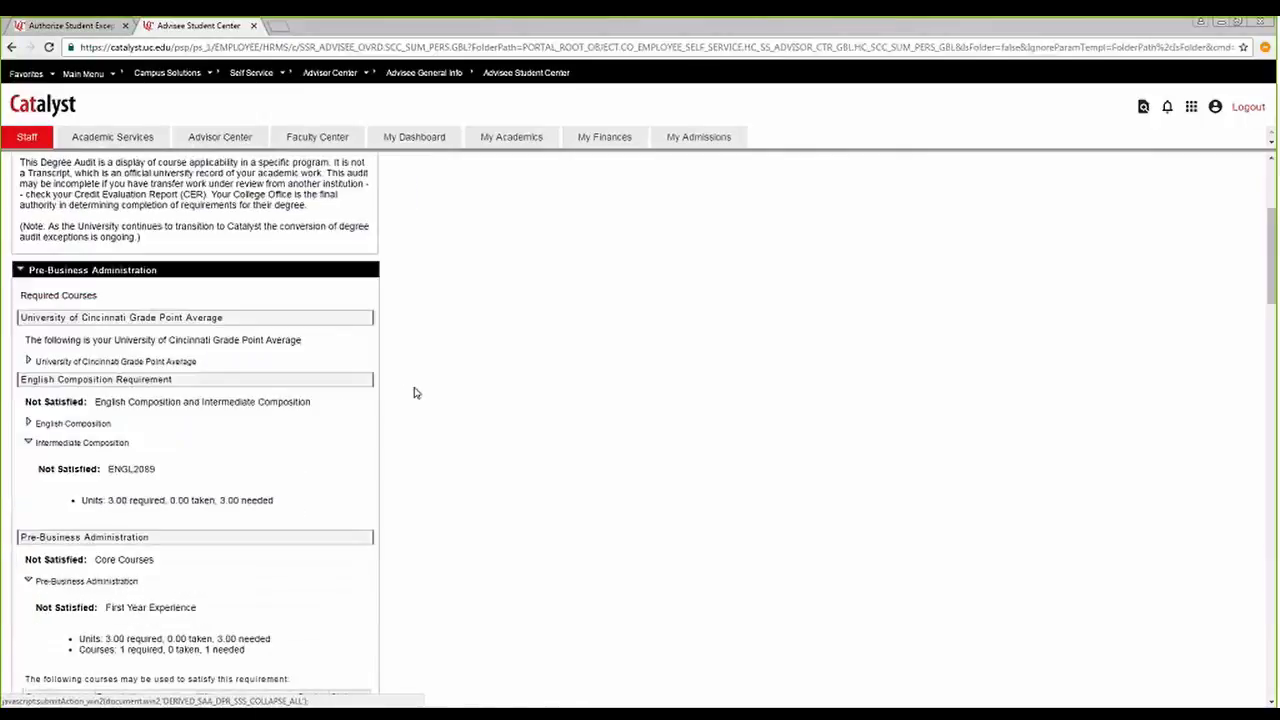
scroll(414, 392, "down", 10)
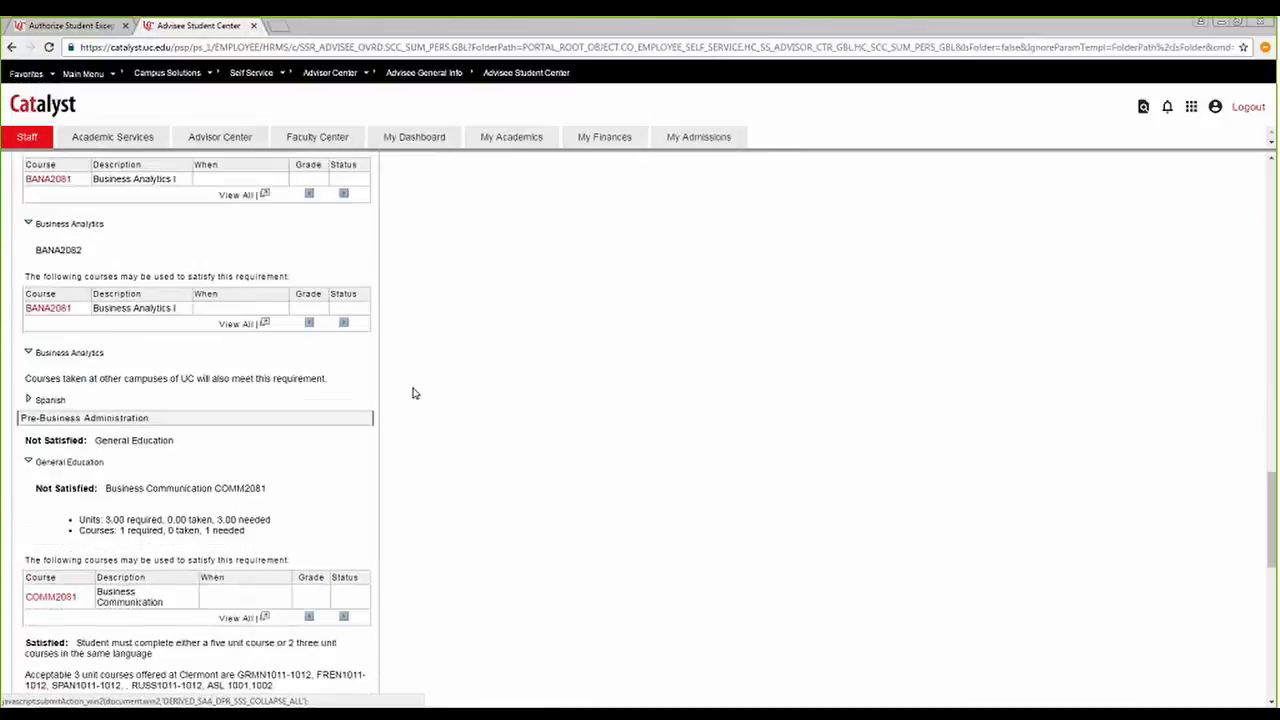
left_click(92, 419)
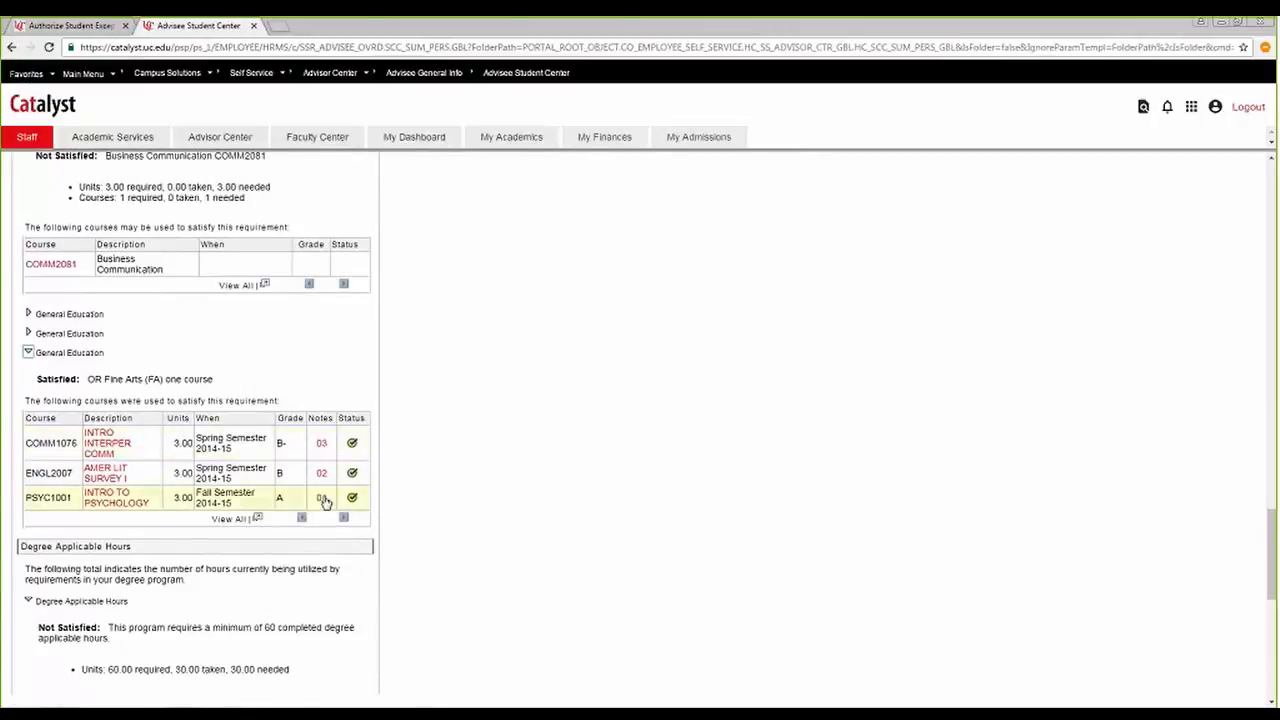
left_click(320, 444)
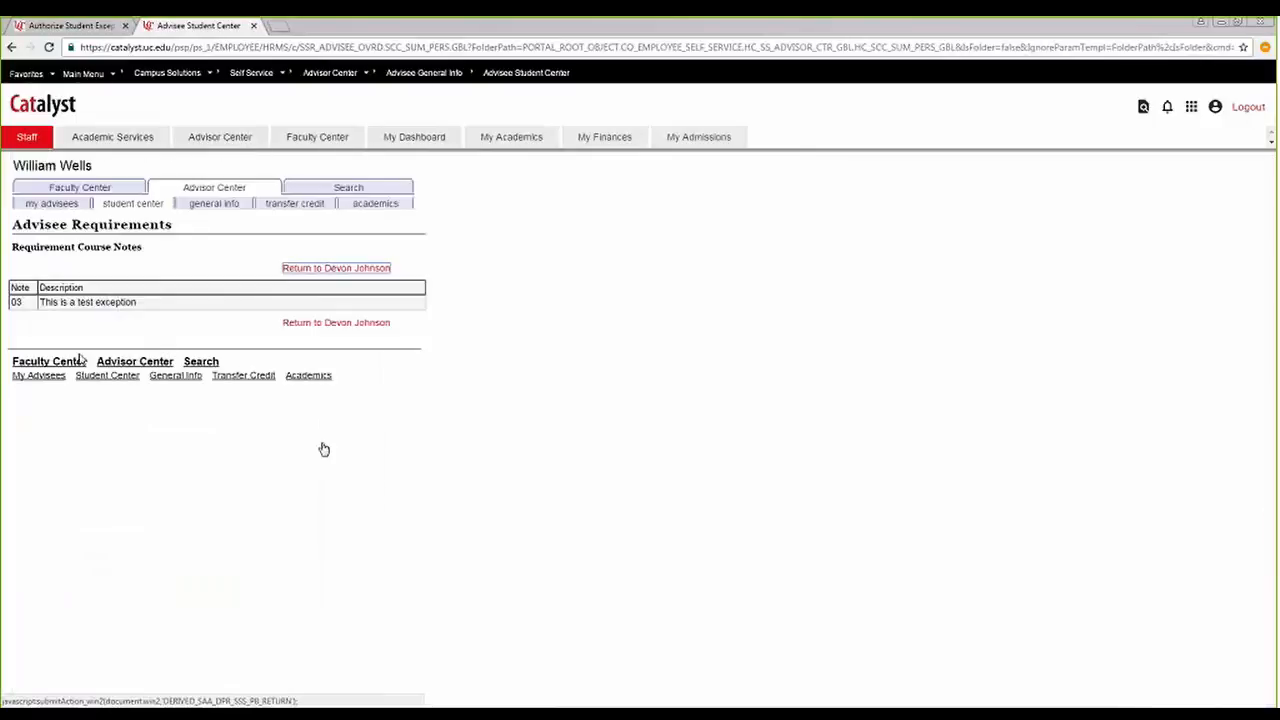
left_click(300, 325)
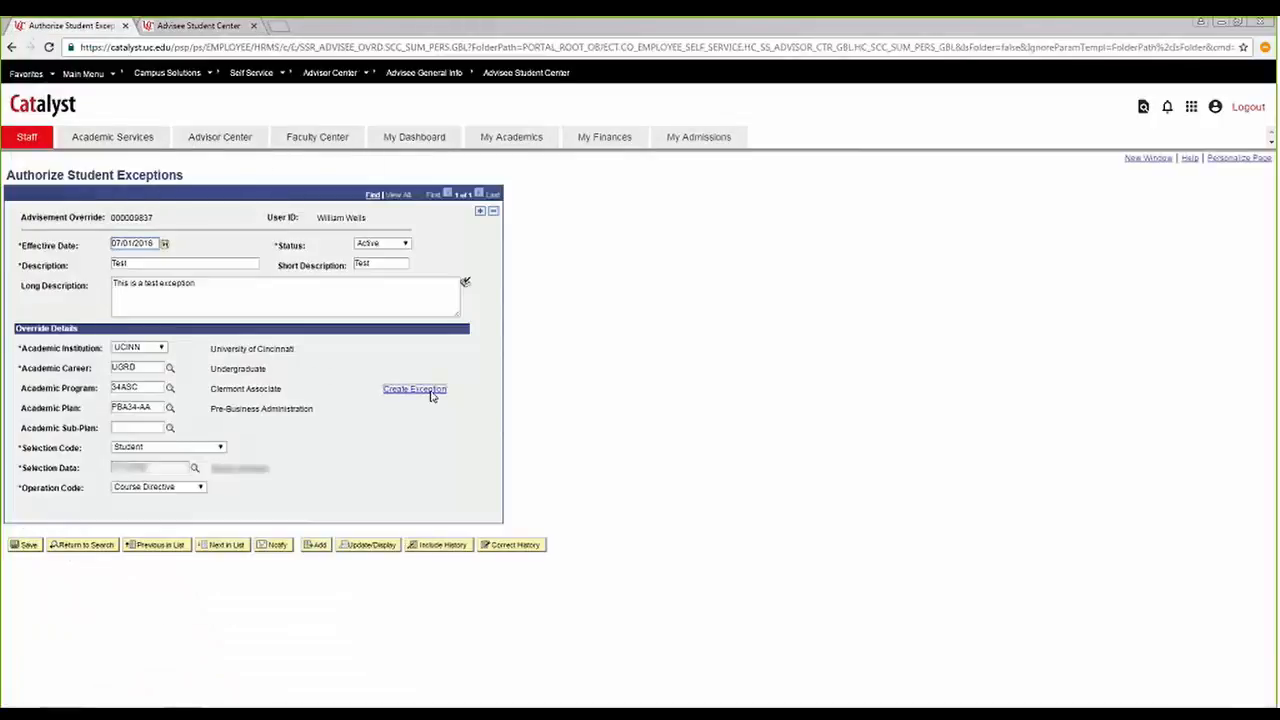
Open the course directive's exception details, and check the audit's General Education section for the substituted courses and their notes.
left_click(430, 393)
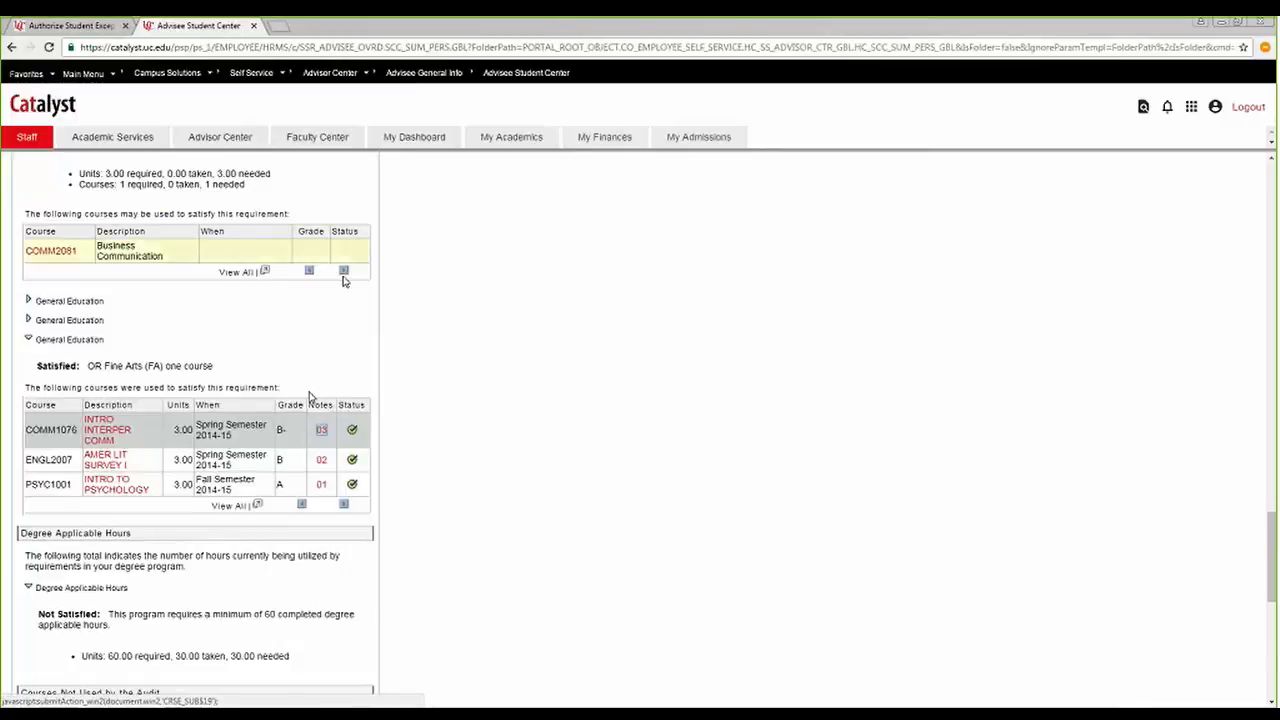
scroll(342, 304, "up", 4)
scroll(342, 306, "up", 12)
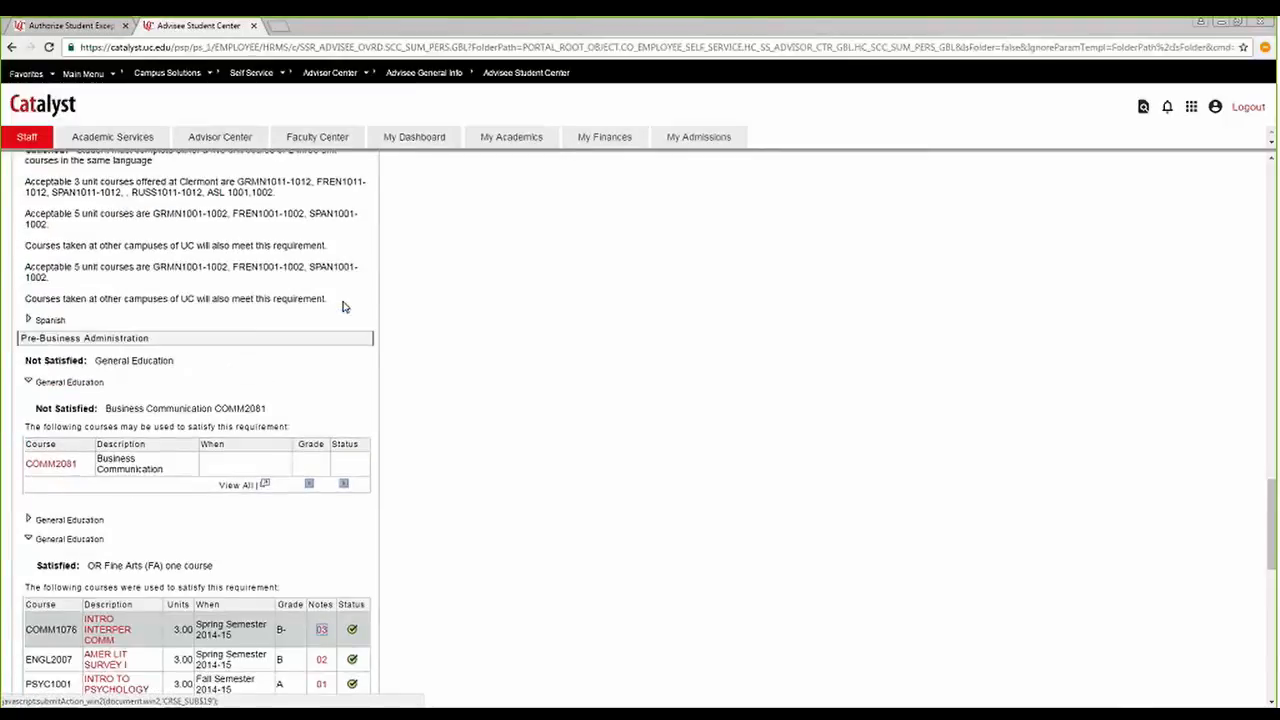
scroll(342, 305, "up", 6)
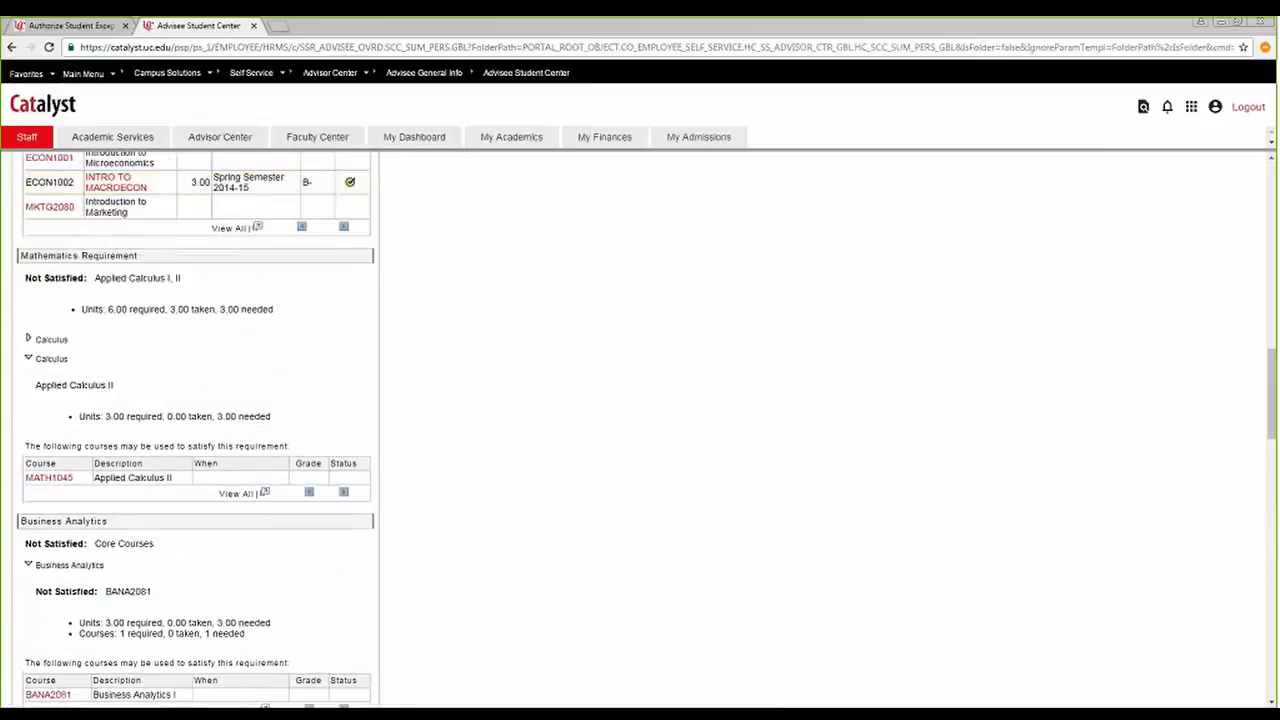
scroll(354, 357, "down", 12)
scroll(245, 507, "down", 6)
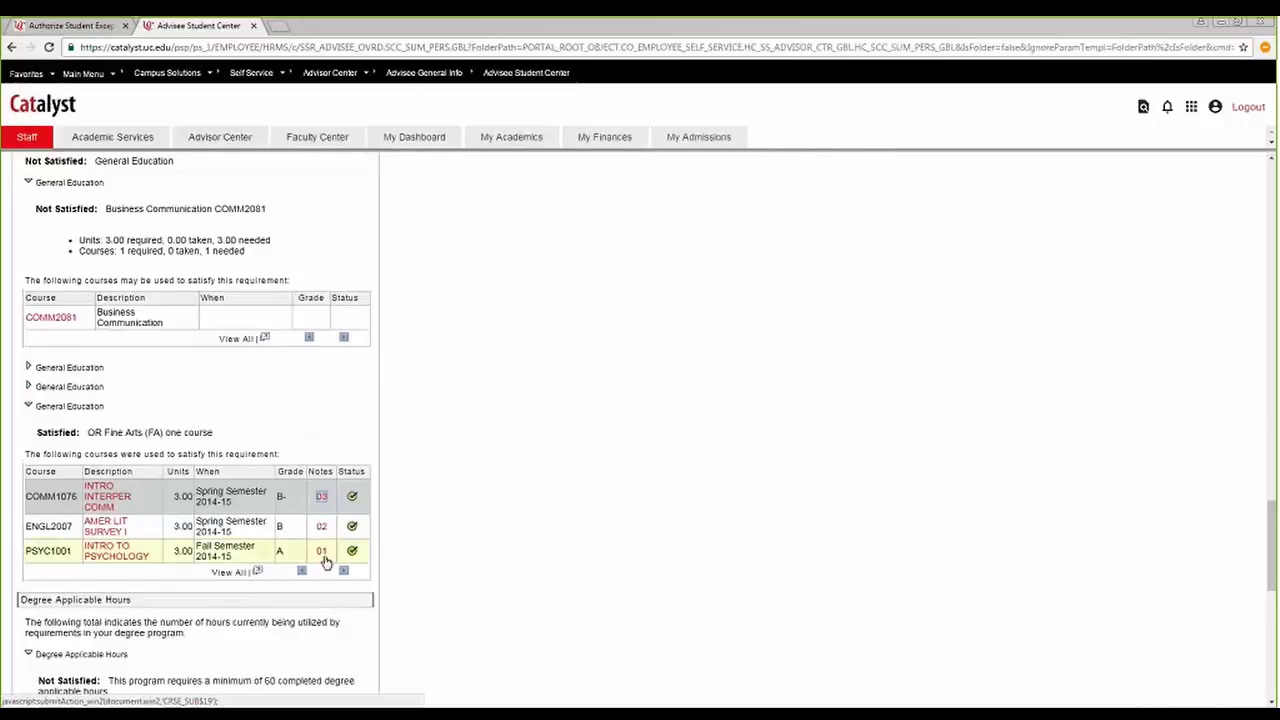
left_click(322, 497)
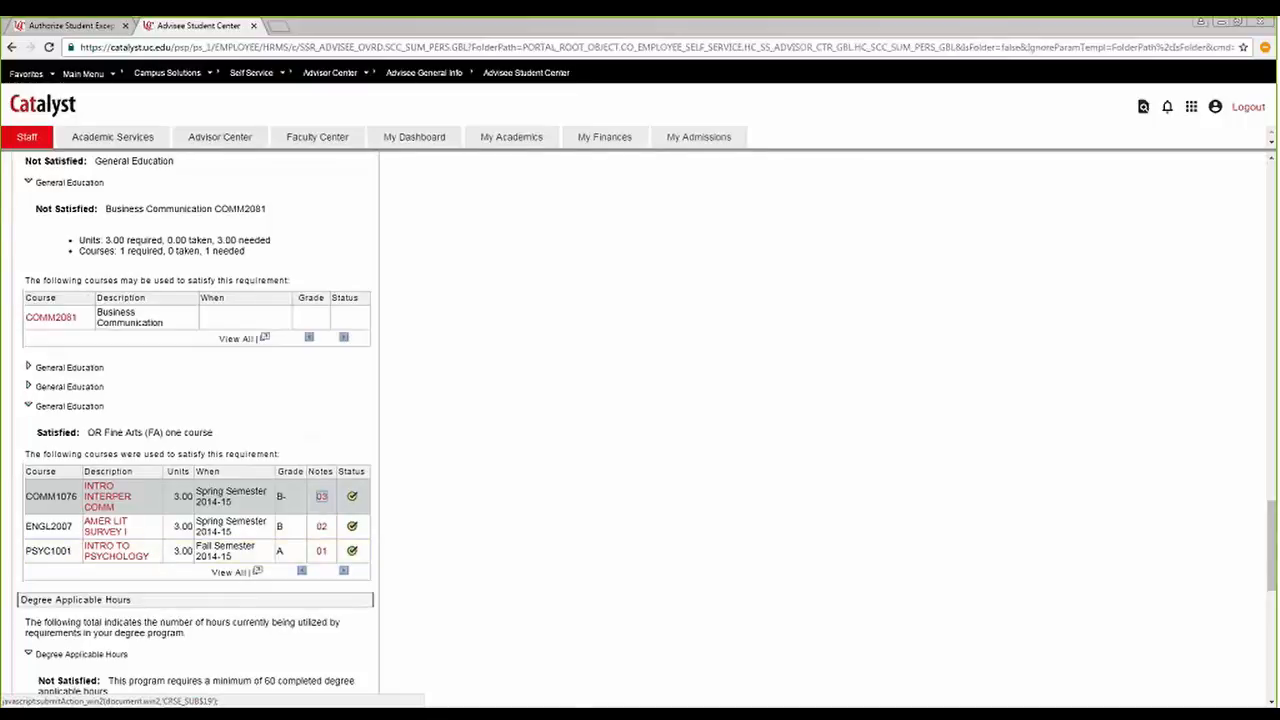
scroll(417, 406, "down", 2)
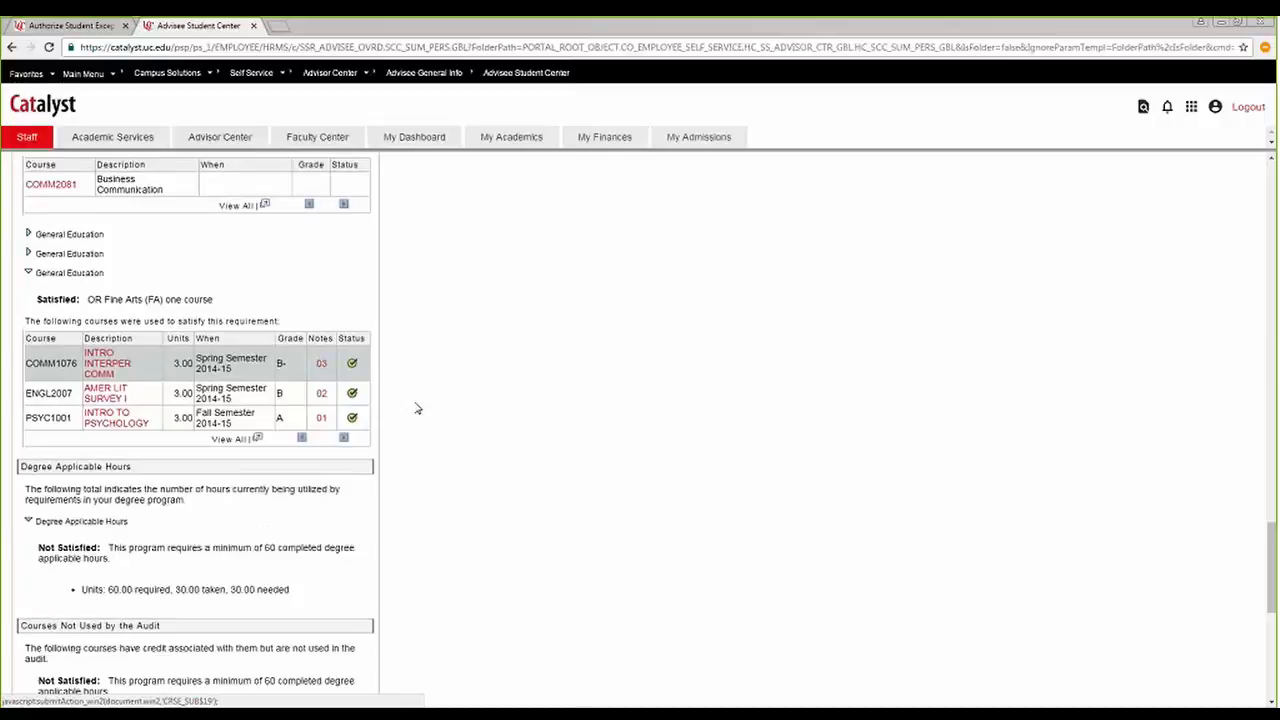
Look through the rest of the audit and expand the Humanities & Literature requirement to see which course it uses.
scroll(401, 347, "down", 3)
scroll(401, 347, "down", 2)
scroll(401, 347, "up", 2)
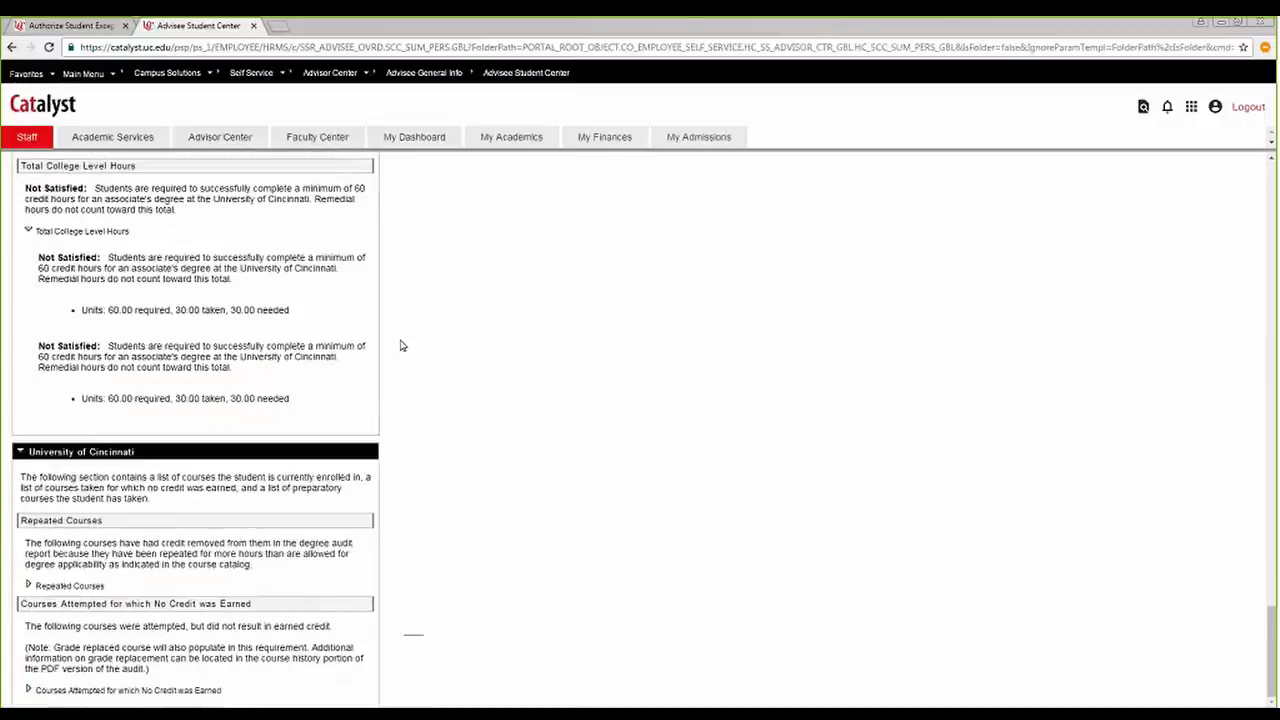
scroll(401, 346, "up", 3)
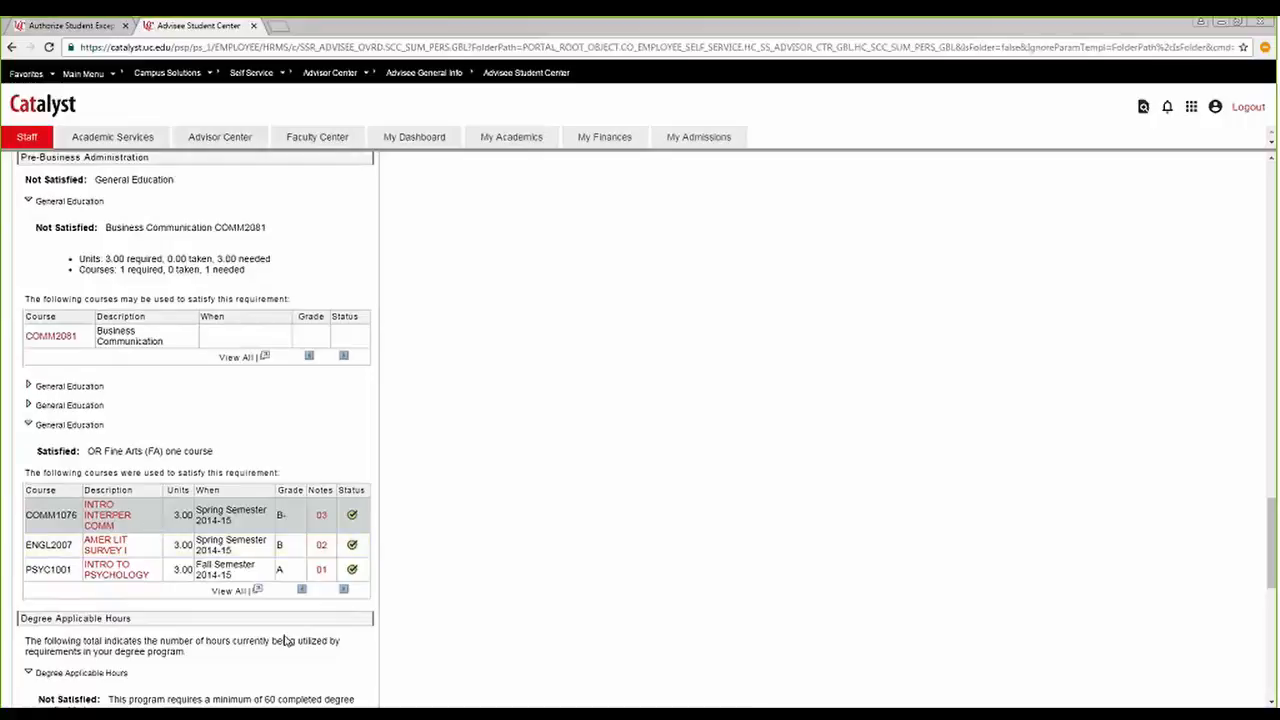
left_click(36, 404)
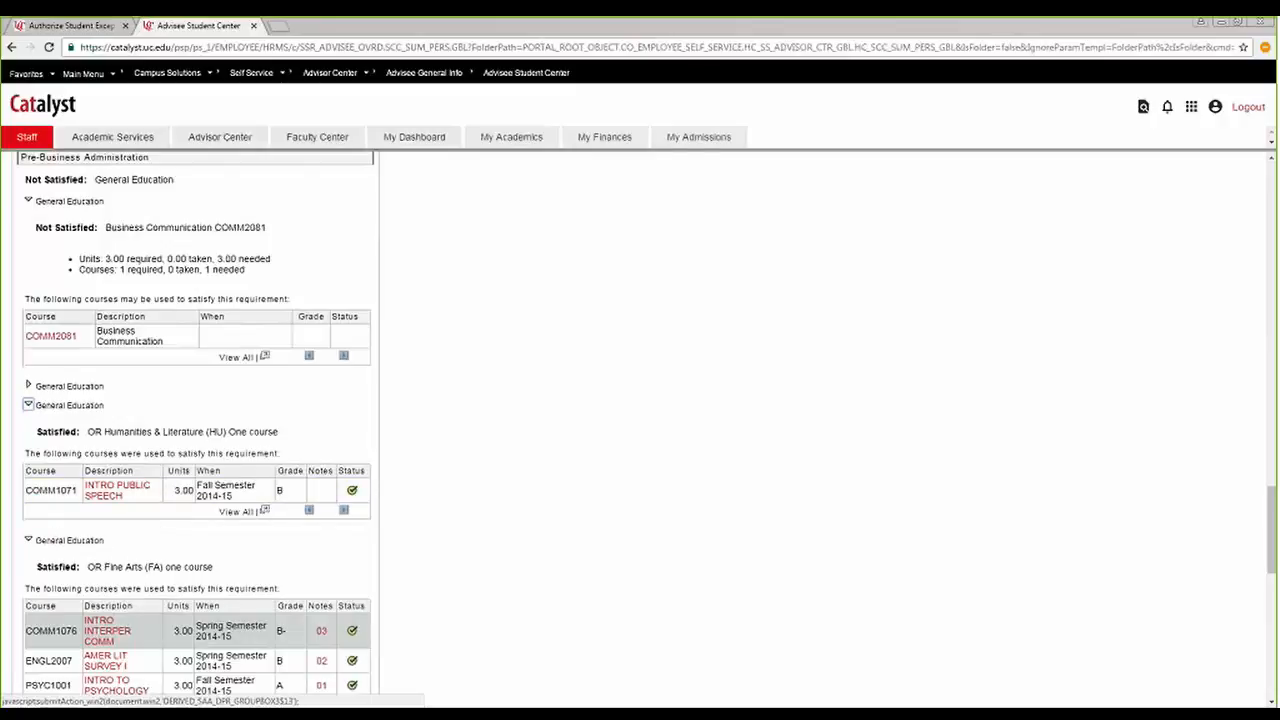
scroll(296, 550, "down", 3)
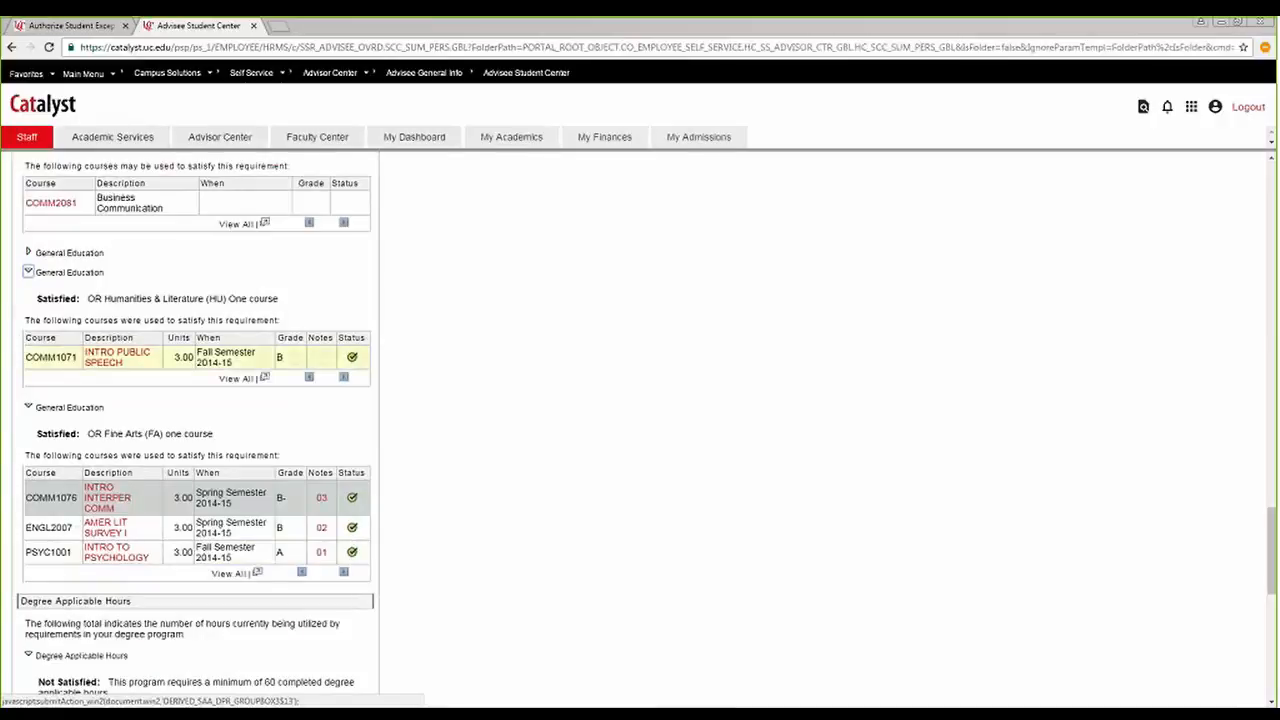
Delete the directed courses COMM 1076 and ENGL 2007 from the exception details.
left_click(71, 26)
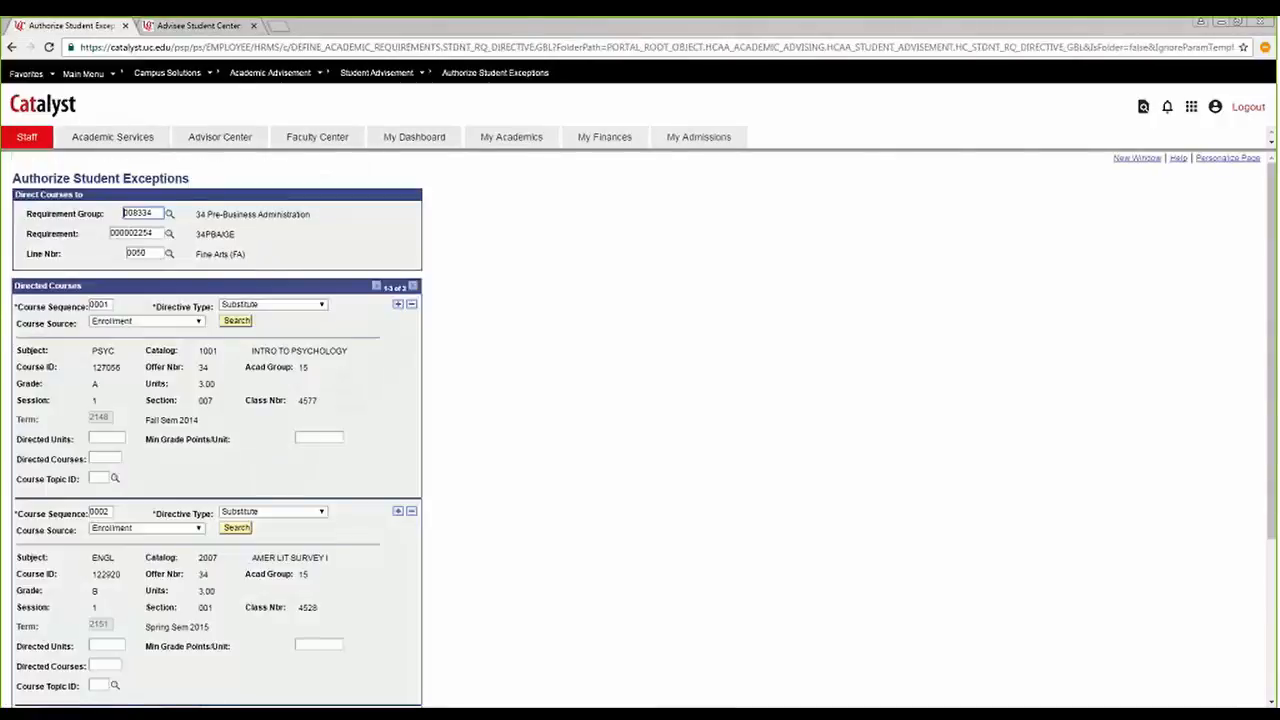
scroll(289, 414, "down", 2)
left_click(411, 518)
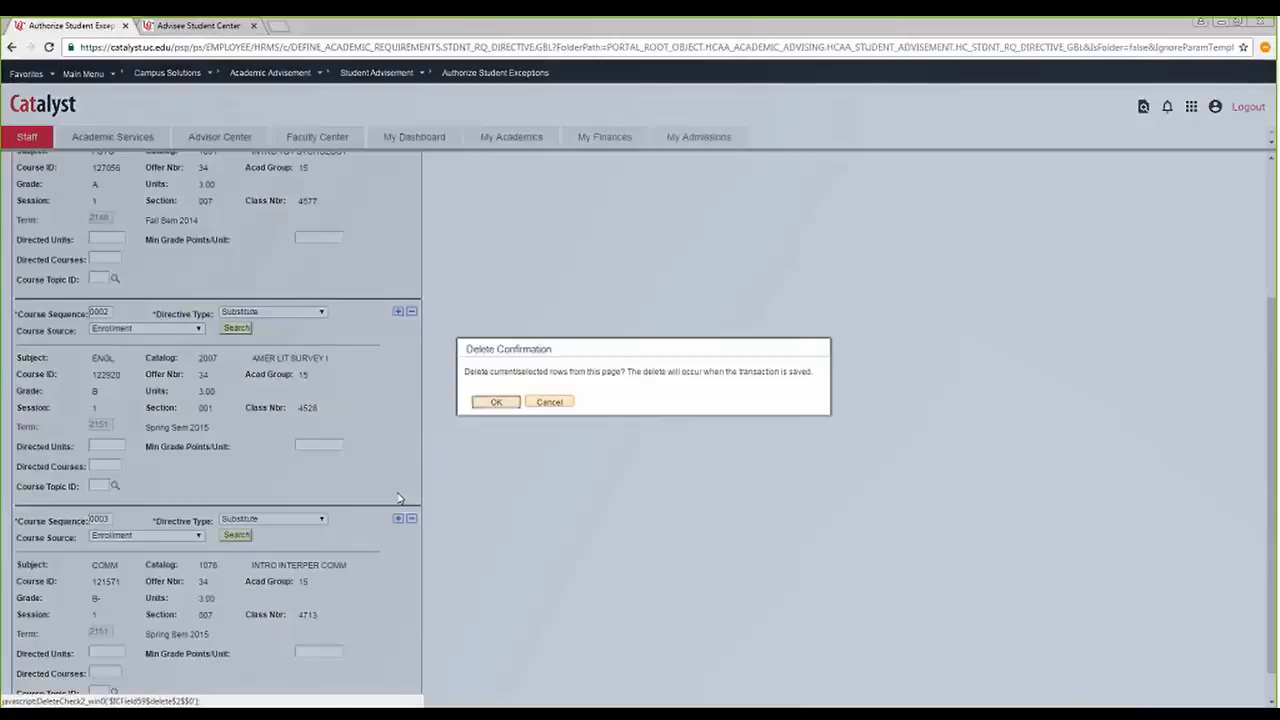
left_click(478, 399)
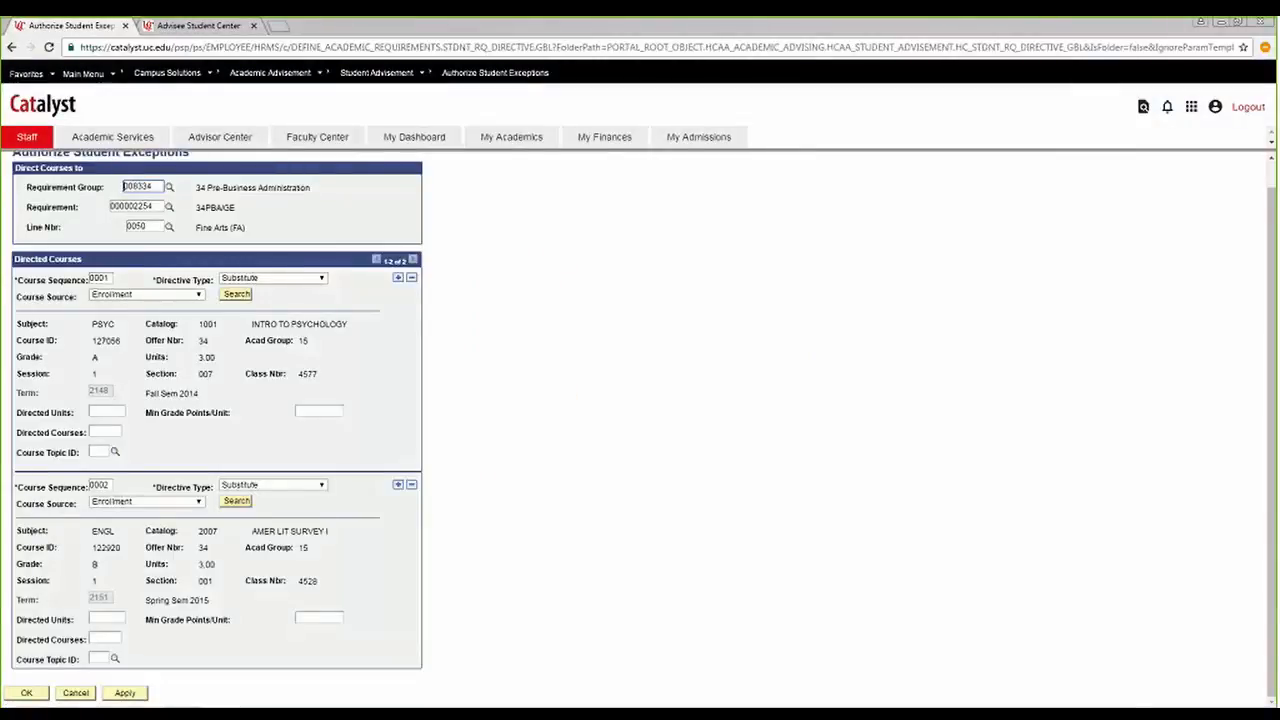
left_click(411, 487)
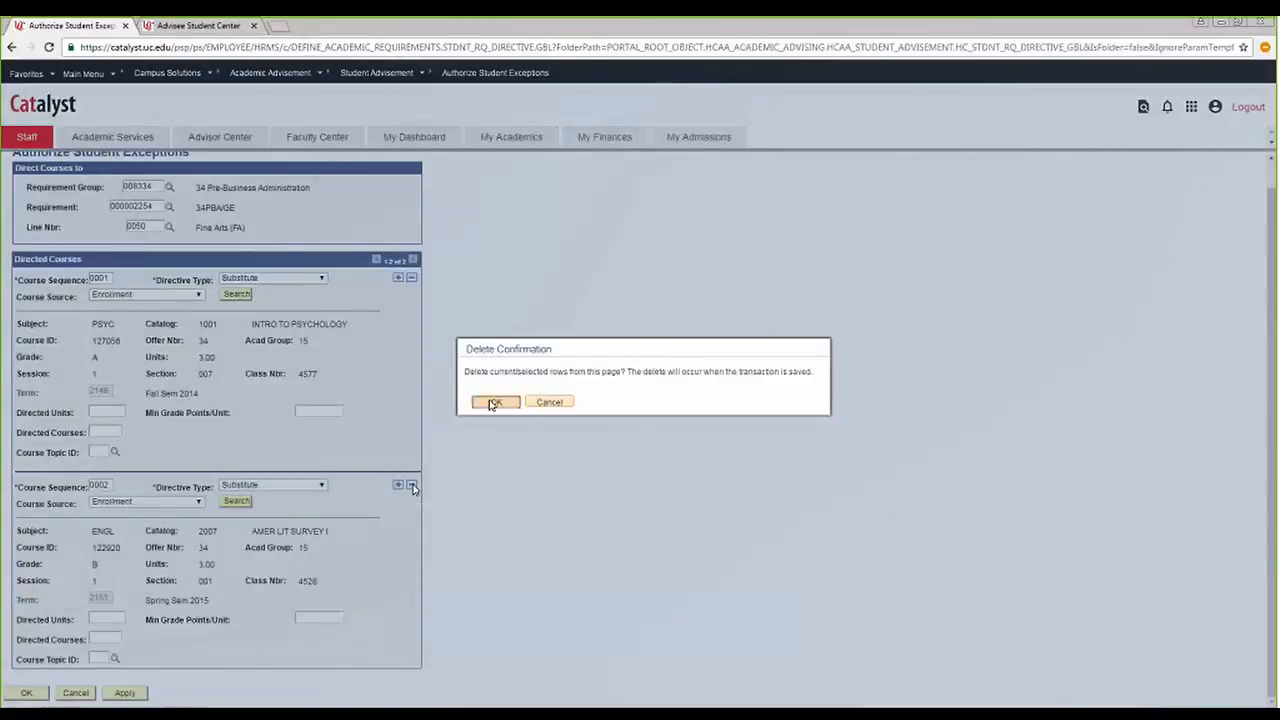
left_click(493, 402)
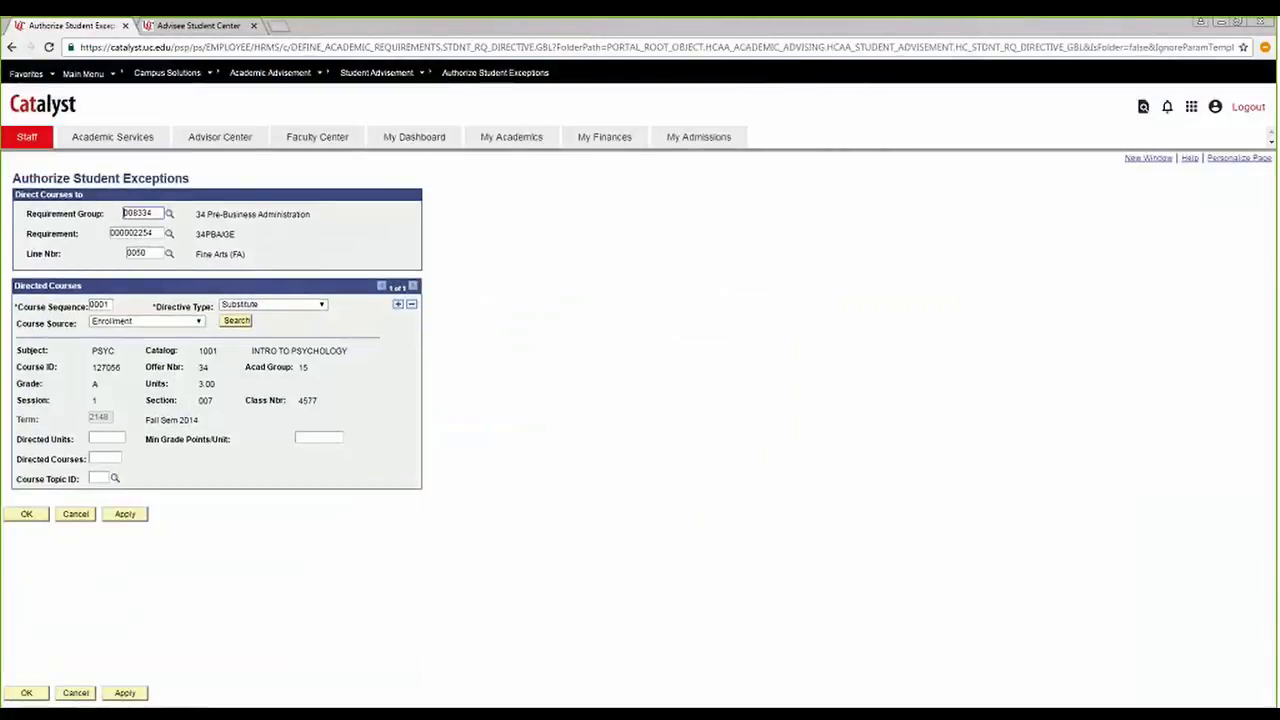
Change the remaining directed course to an Exclude directive for COMM 1071, Intro Public Speech, from the Enrollment source.
left_click(274, 305)
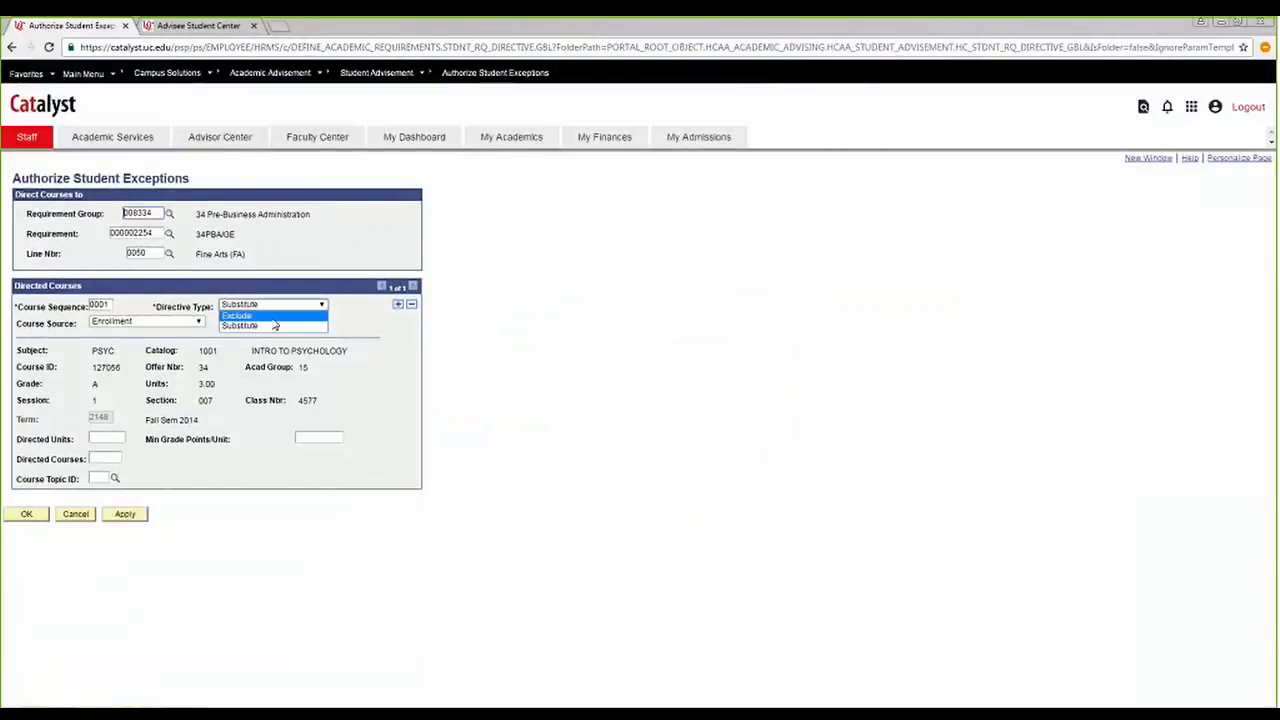
left_click(274, 316)
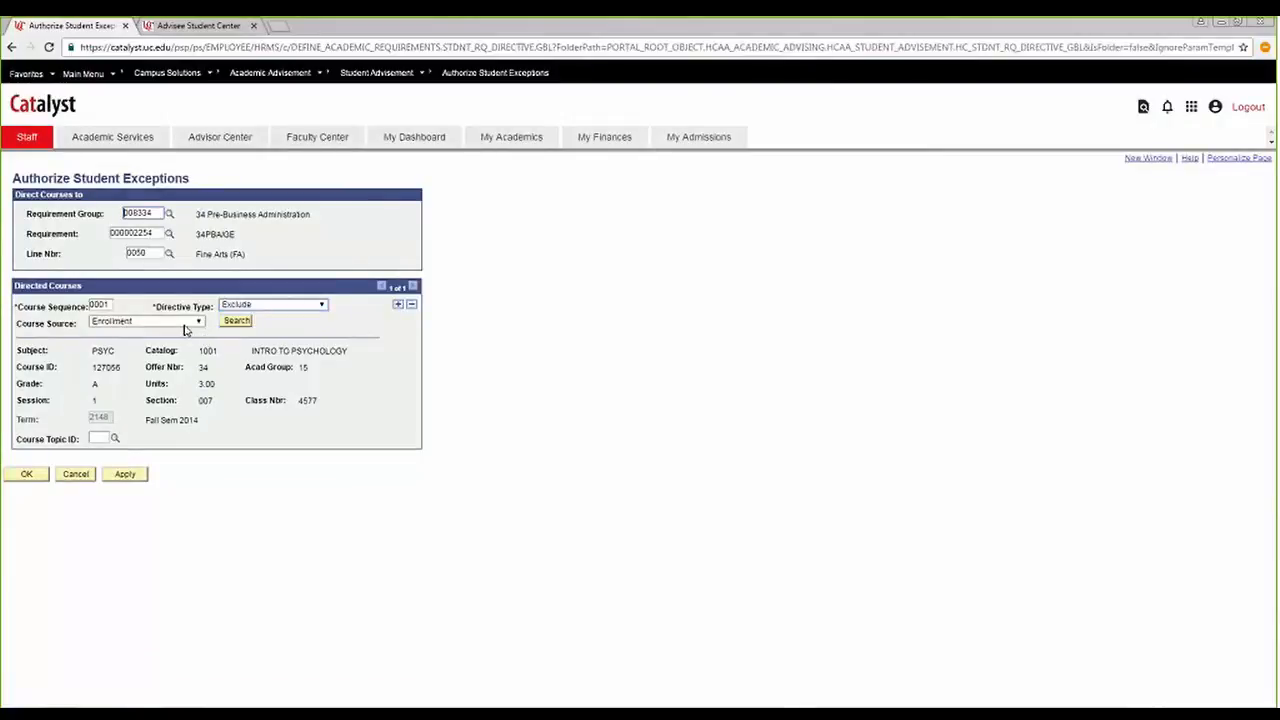
left_click(236, 320)
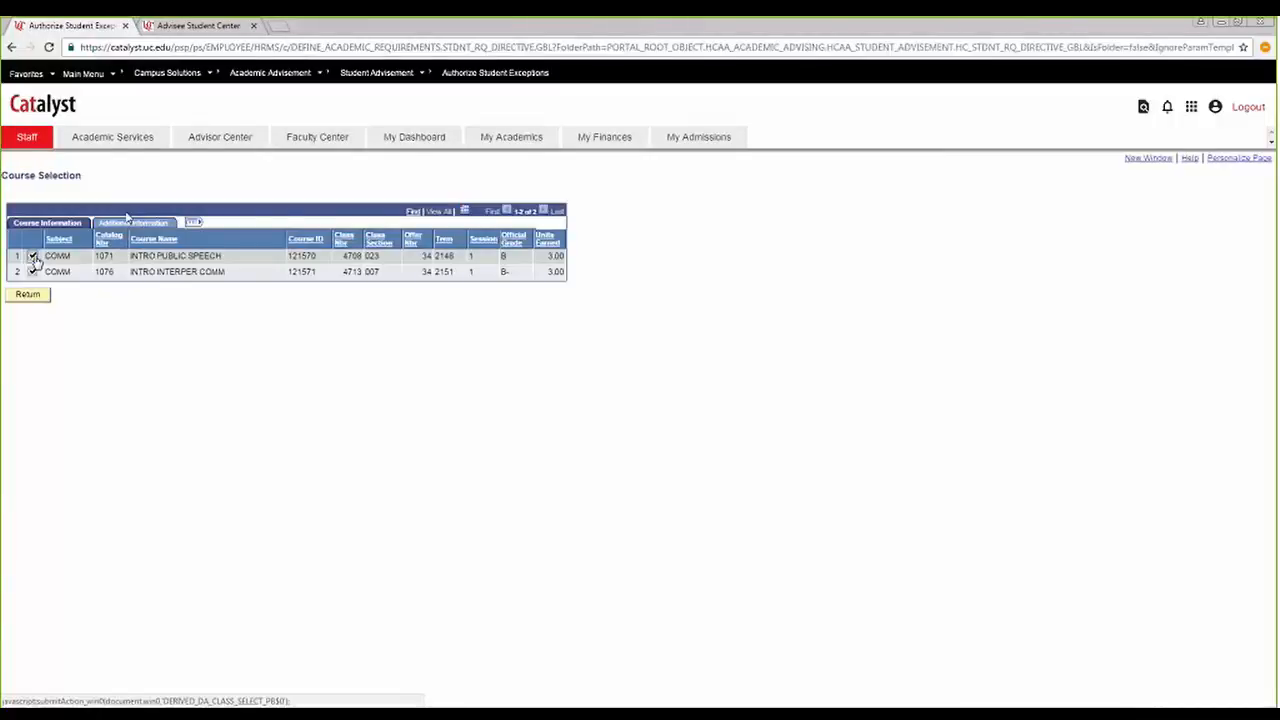
left_click(33, 257)
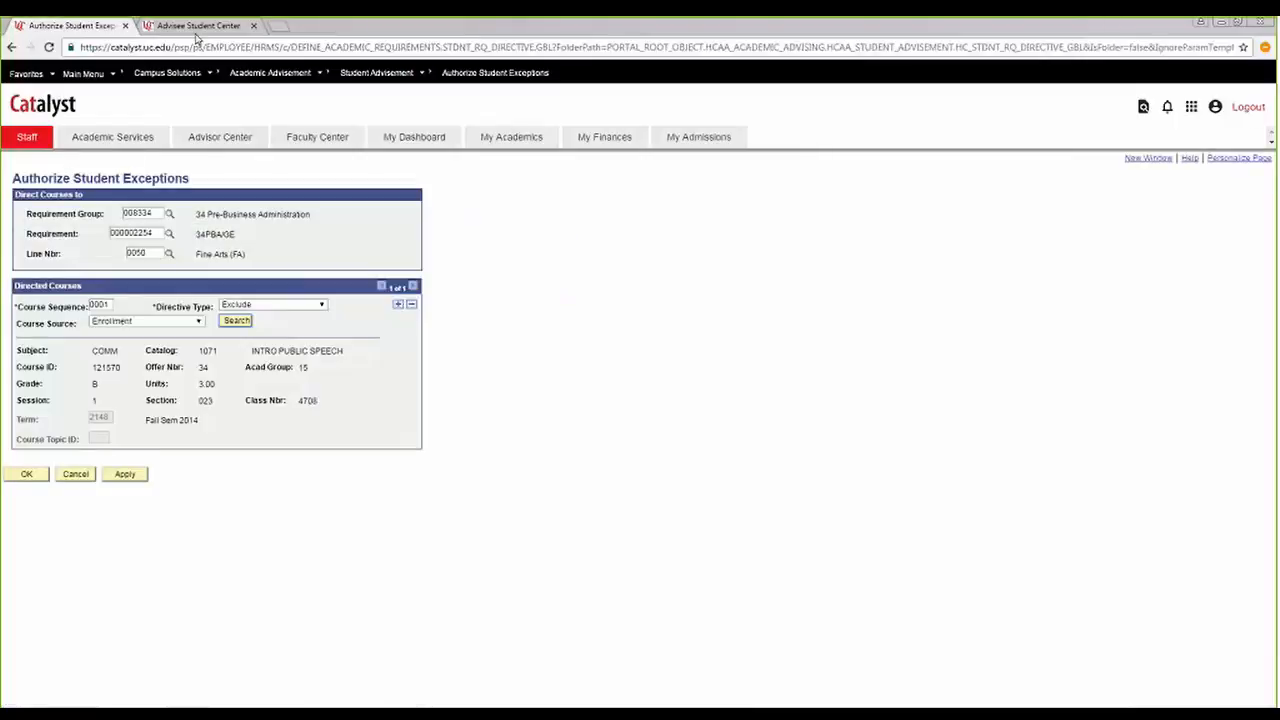
Direct the exclusion to requirement line 0040, Humanities & Literature, and accept the exception details.
left_click(203, 27)
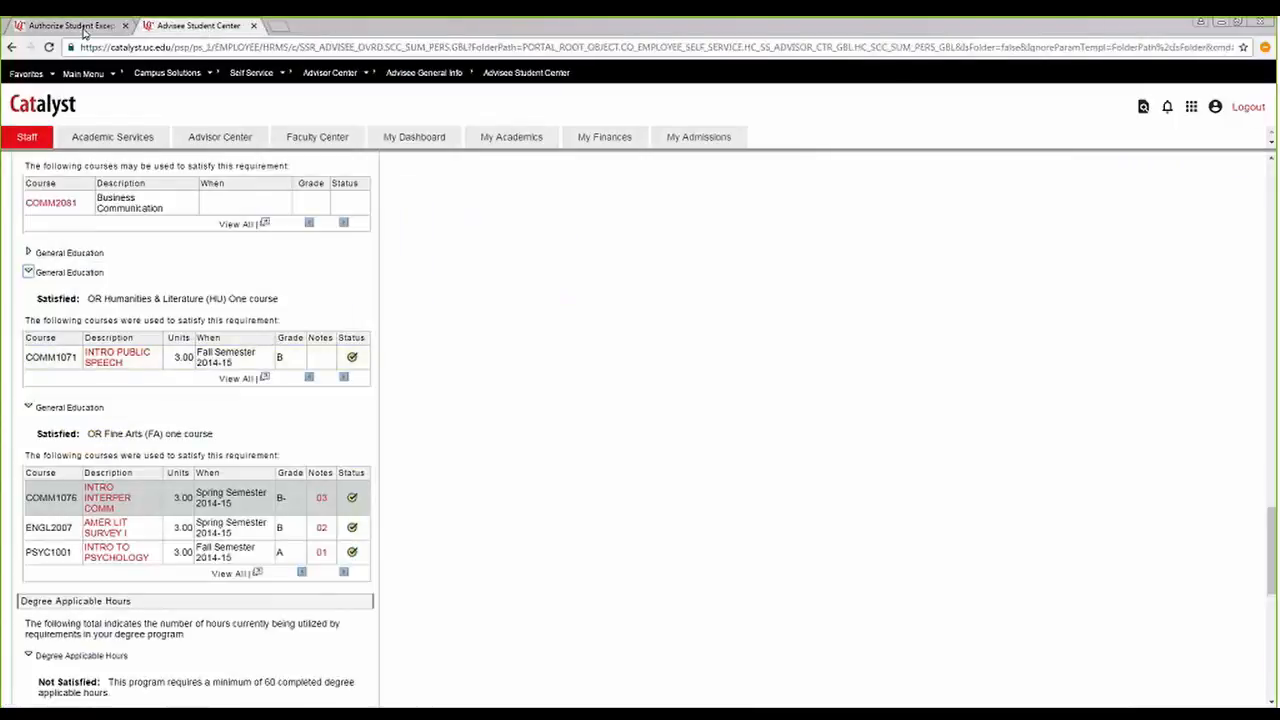
left_click(80, 27)
left_click(169, 253)
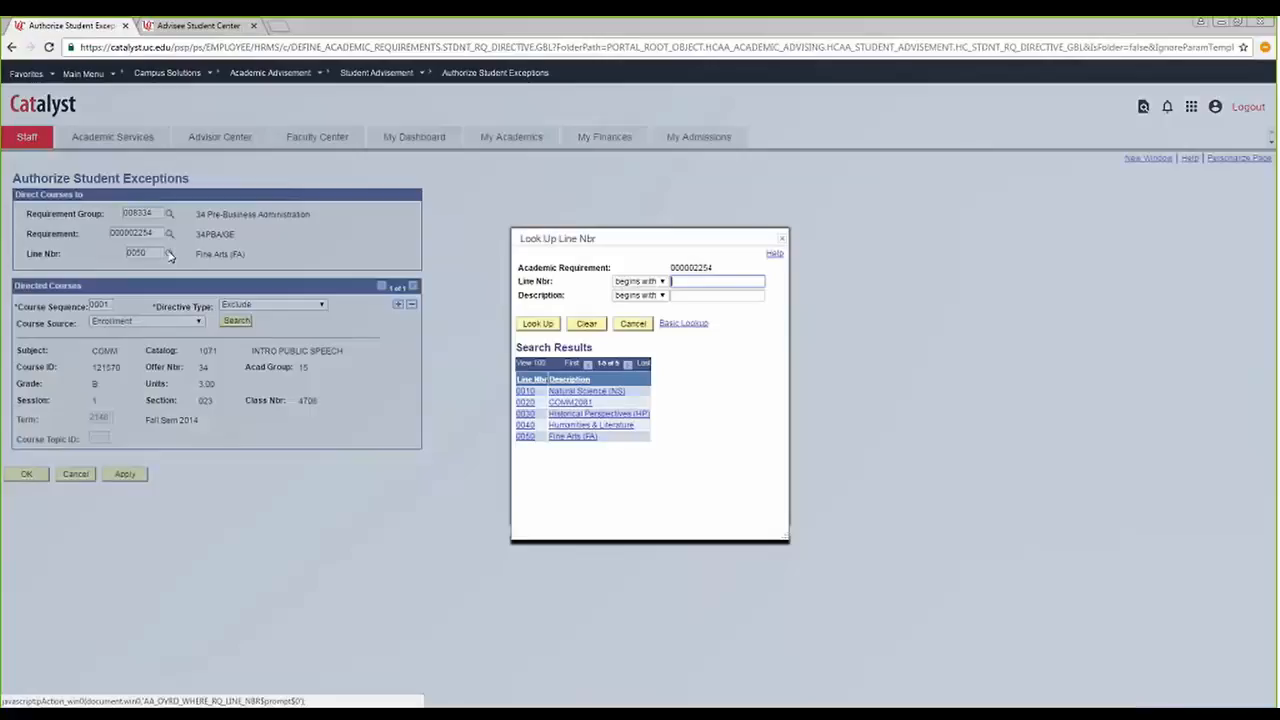
left_click(603, 425)
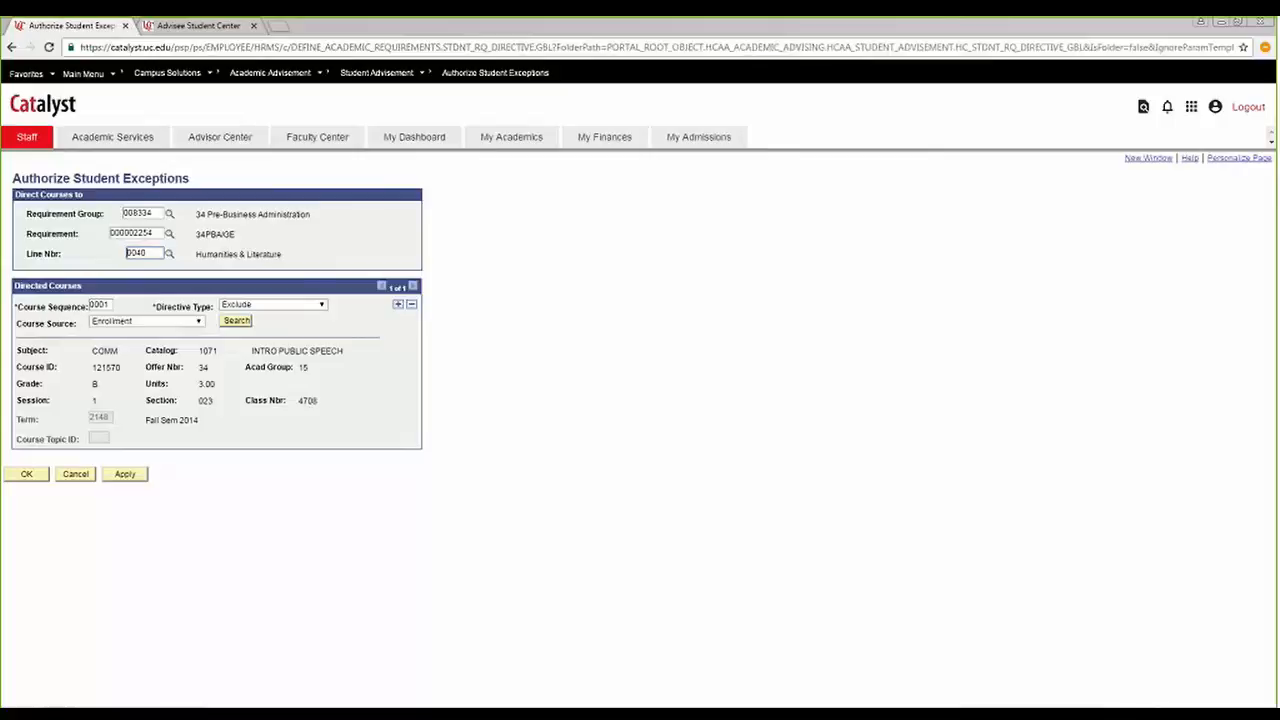
left_click(27, 476)
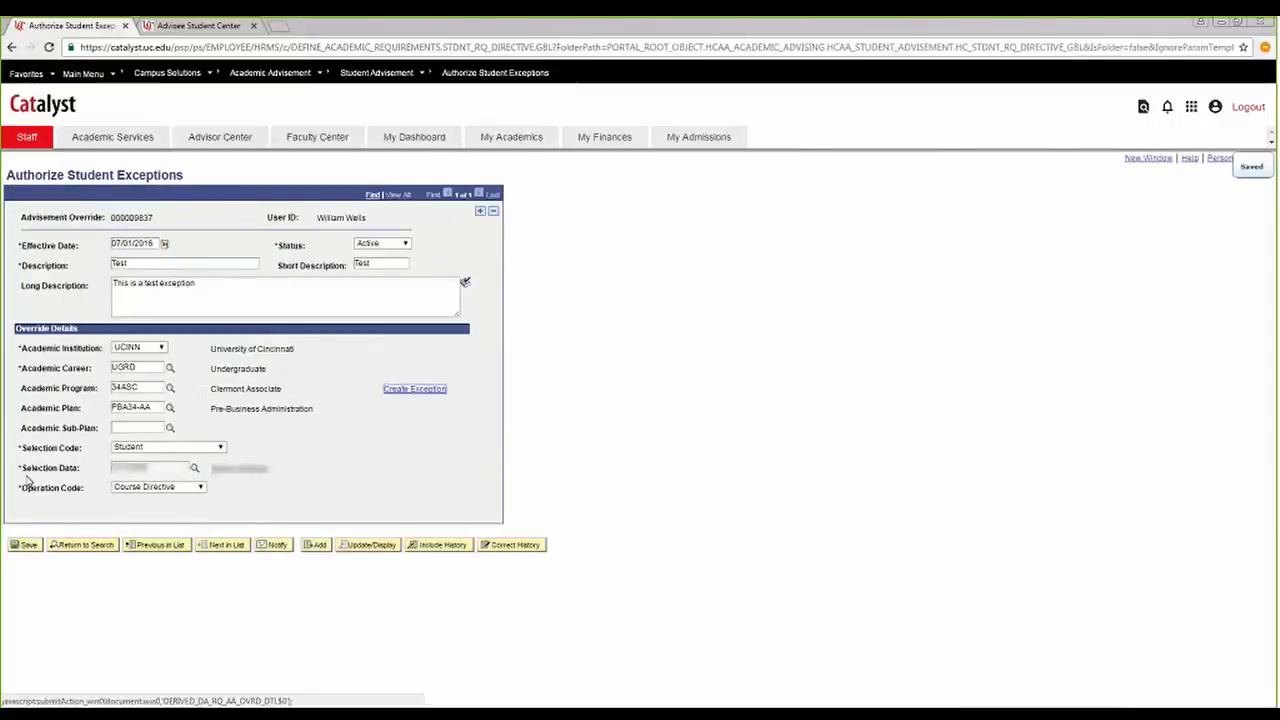
Return to the advisee's student center and rerun the Academic Requirements report to check the exclusion.
left_click(212, 27)
scroll(190, 430, "down", 6)
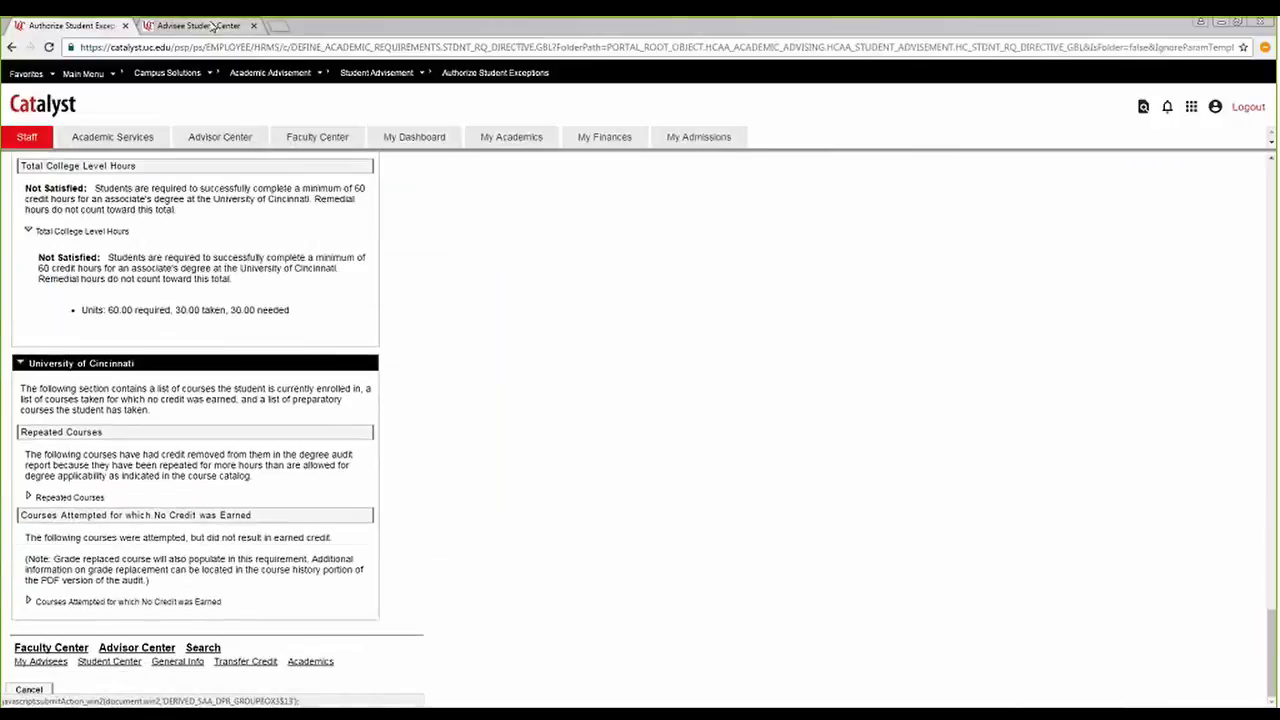
left_click(29, 690)
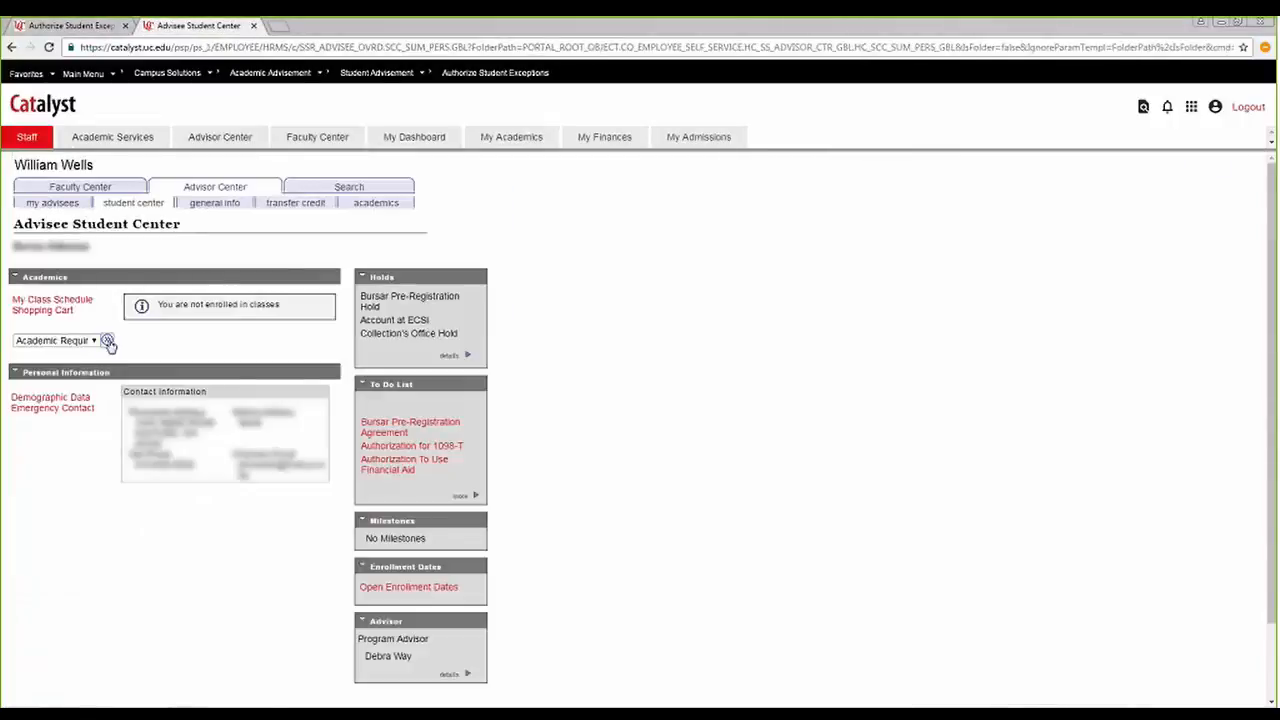
left_click(108, 342)
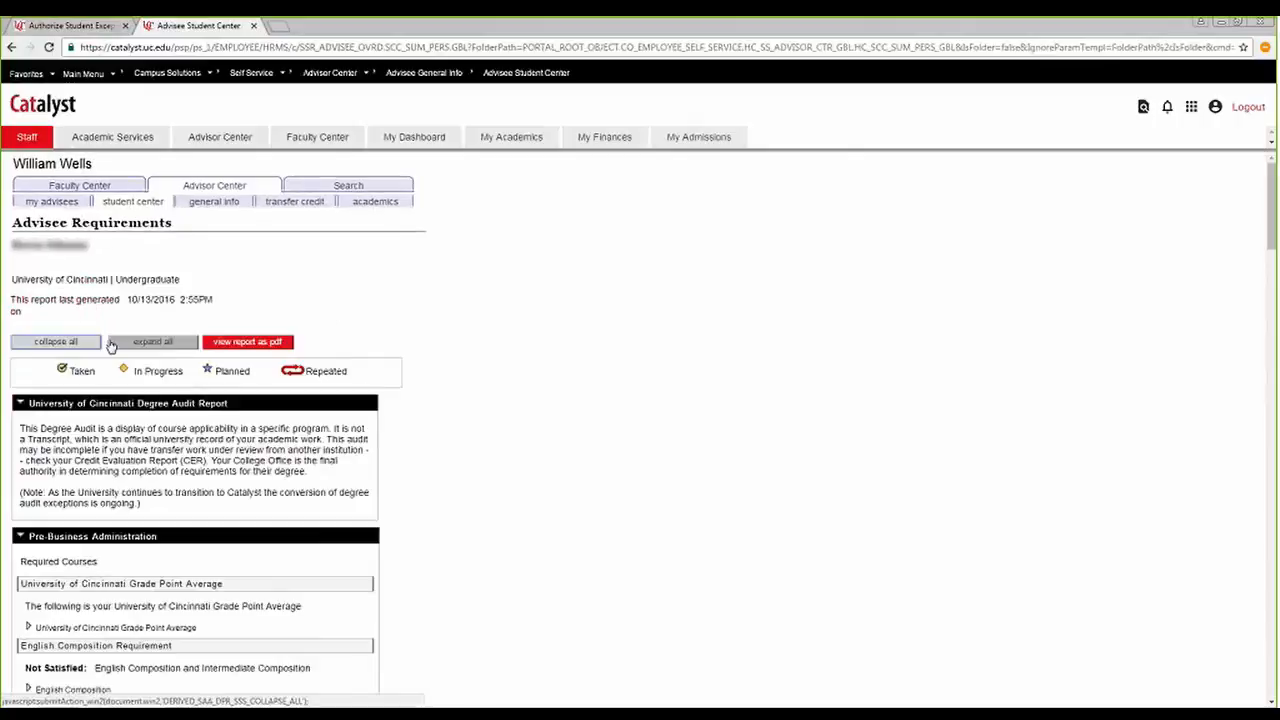
left_click(113, 343)
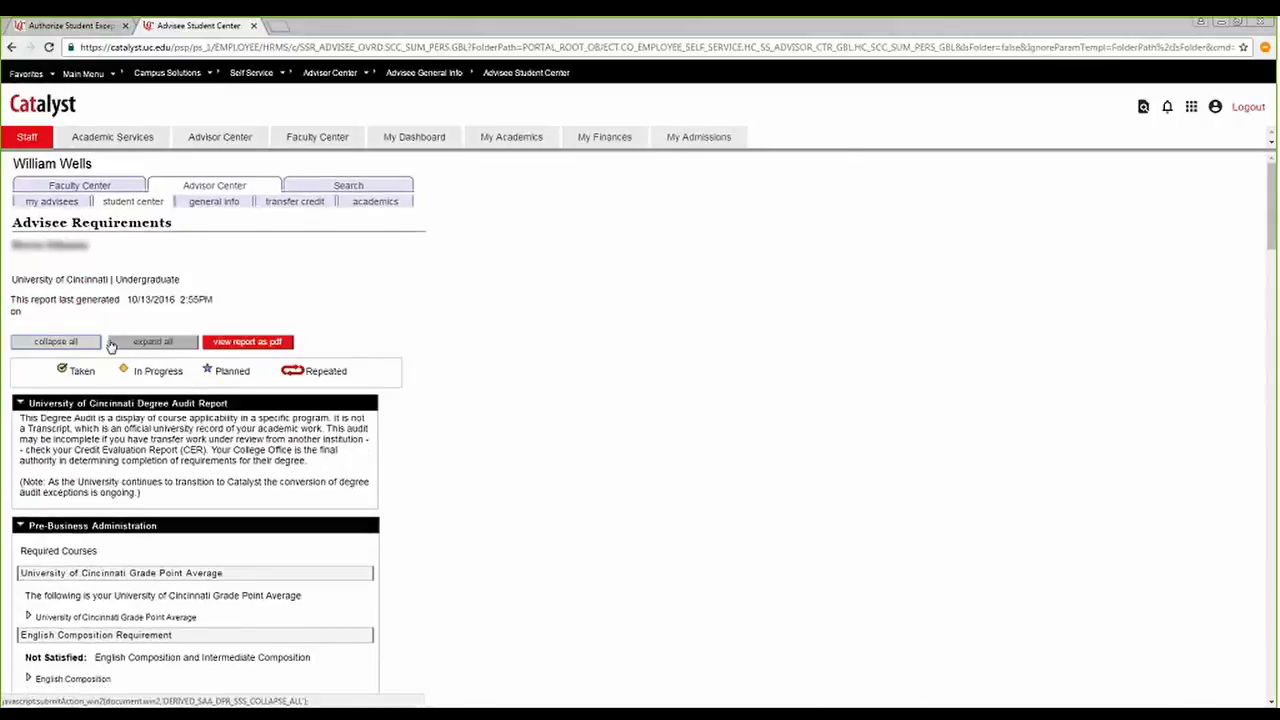
Expand the Humanities & Literature requirement under General Education in the degree audit and check which courses are applied to it.
scroll(417, 334, "down", 4)
scroll(417, 336, "down", 5)
scroll(410, 340, "down", 10)
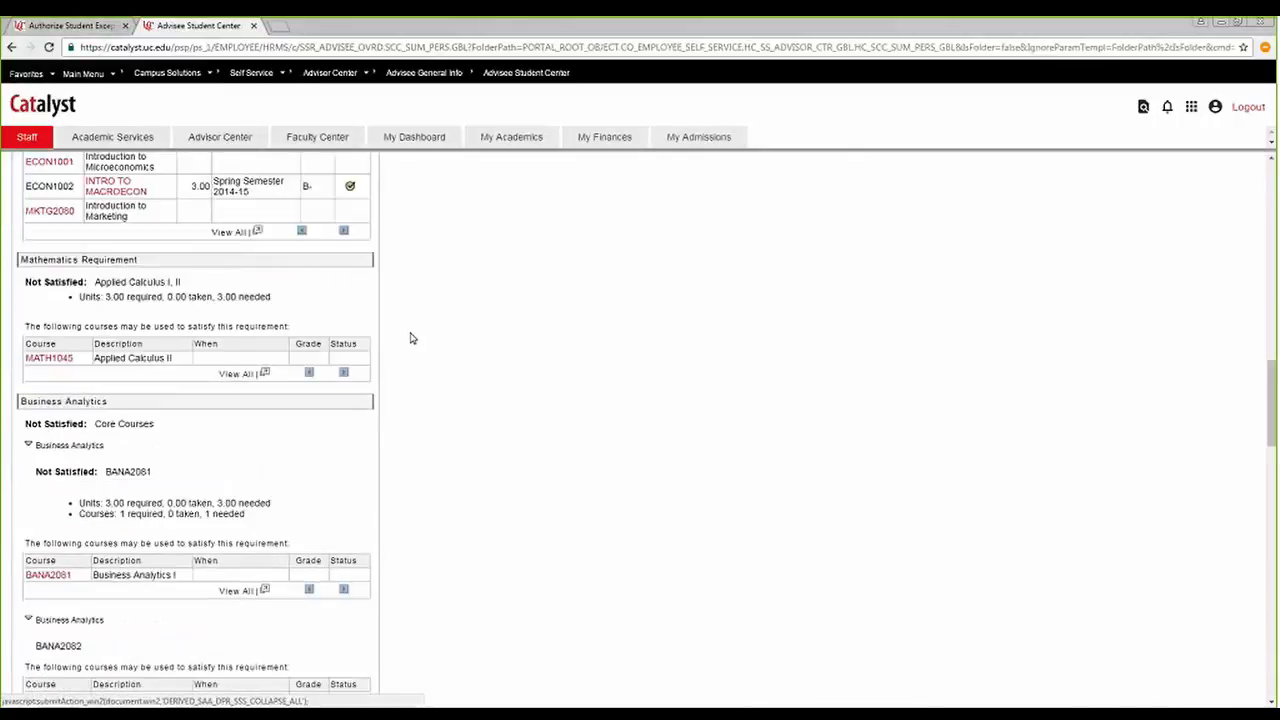
scroll(402, 345, "down", 3)
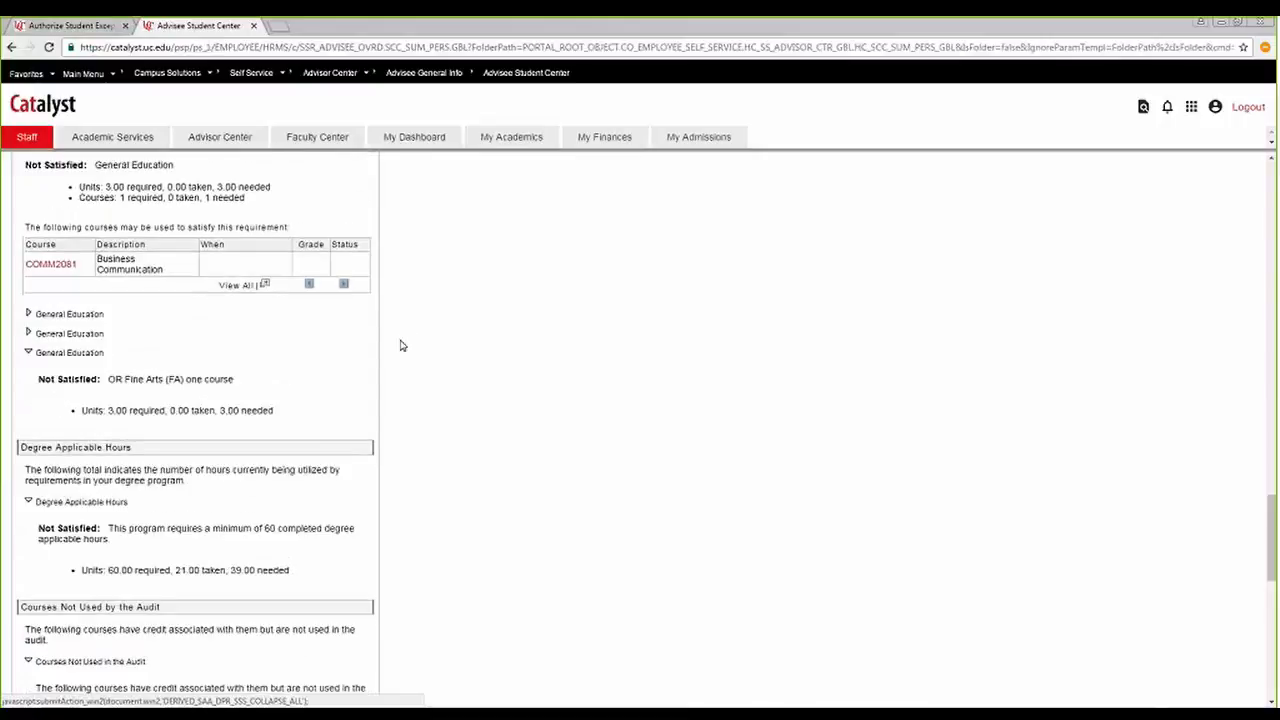
scroll(94, 400, "up", 1)
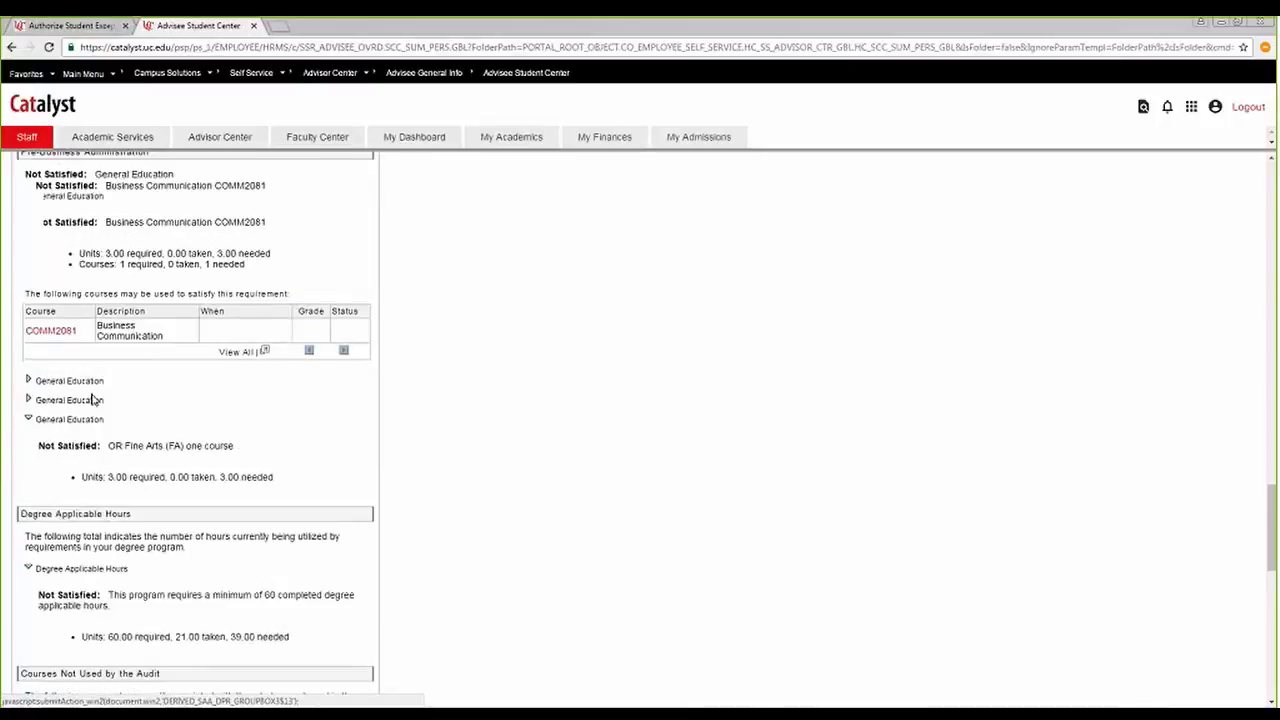
left_click(29, 400)
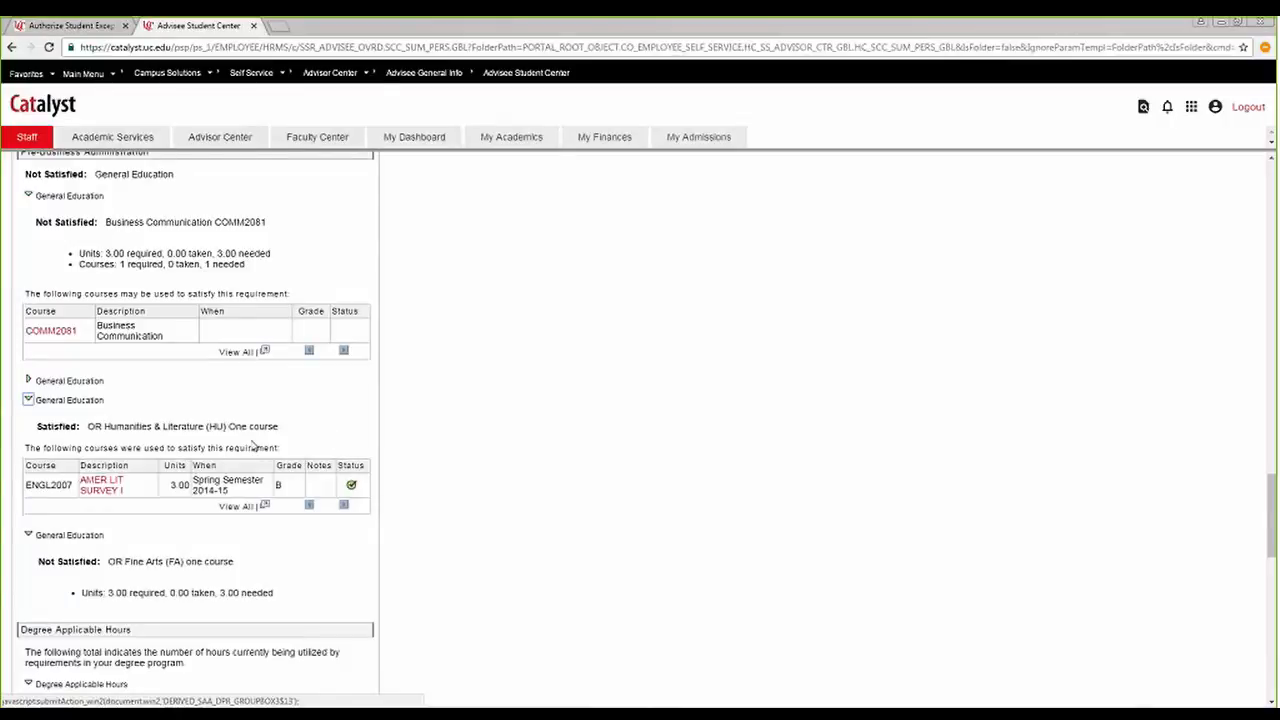
scroll(252, 440, "down", 3)
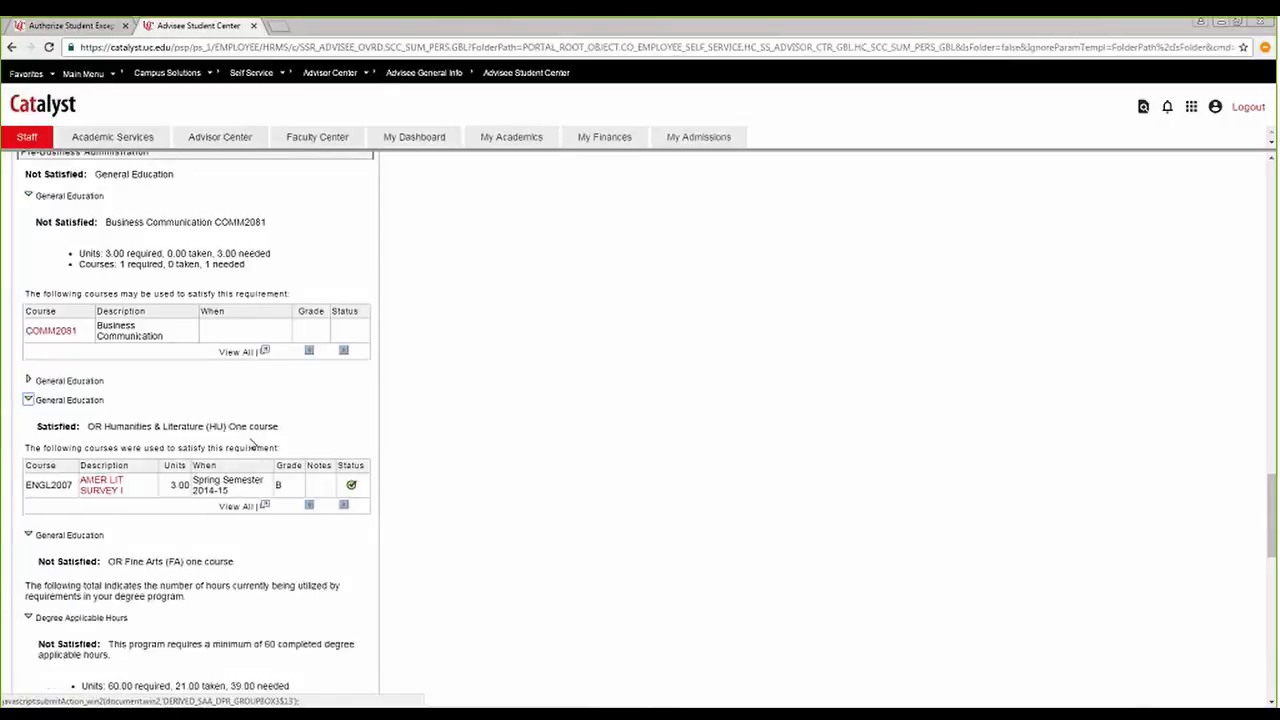
scroll(250, 440, "down", 4)
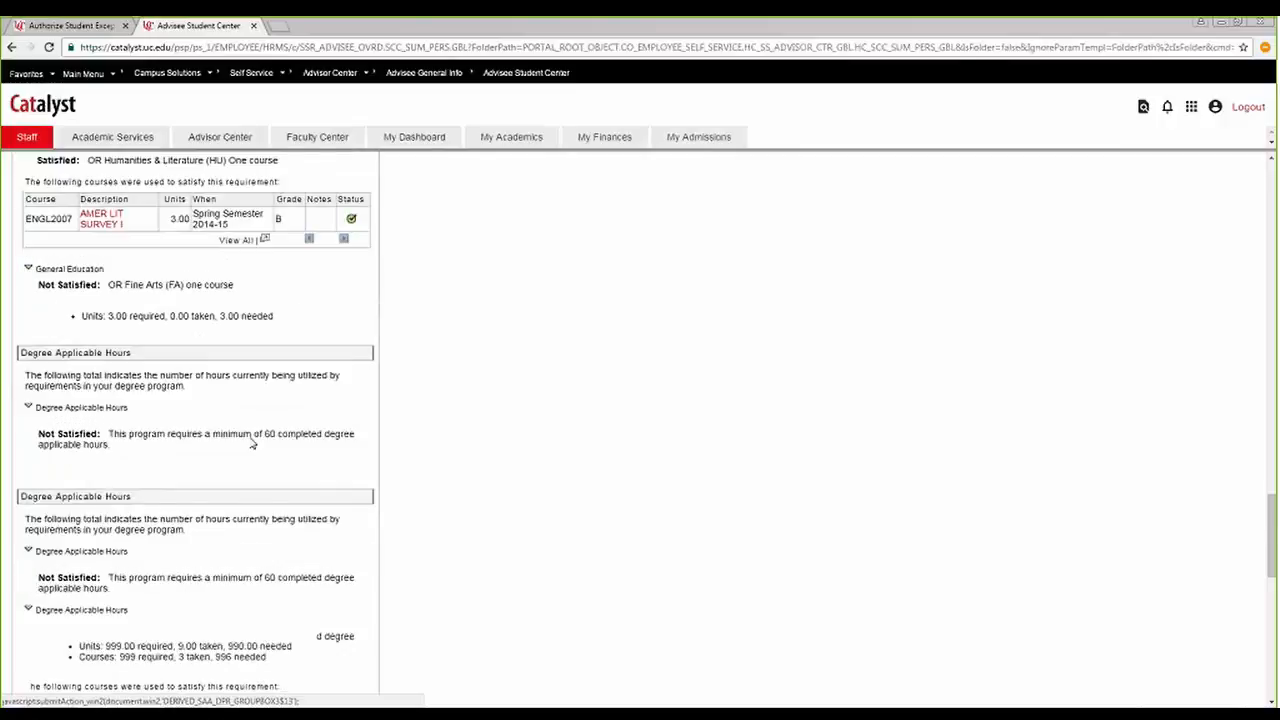
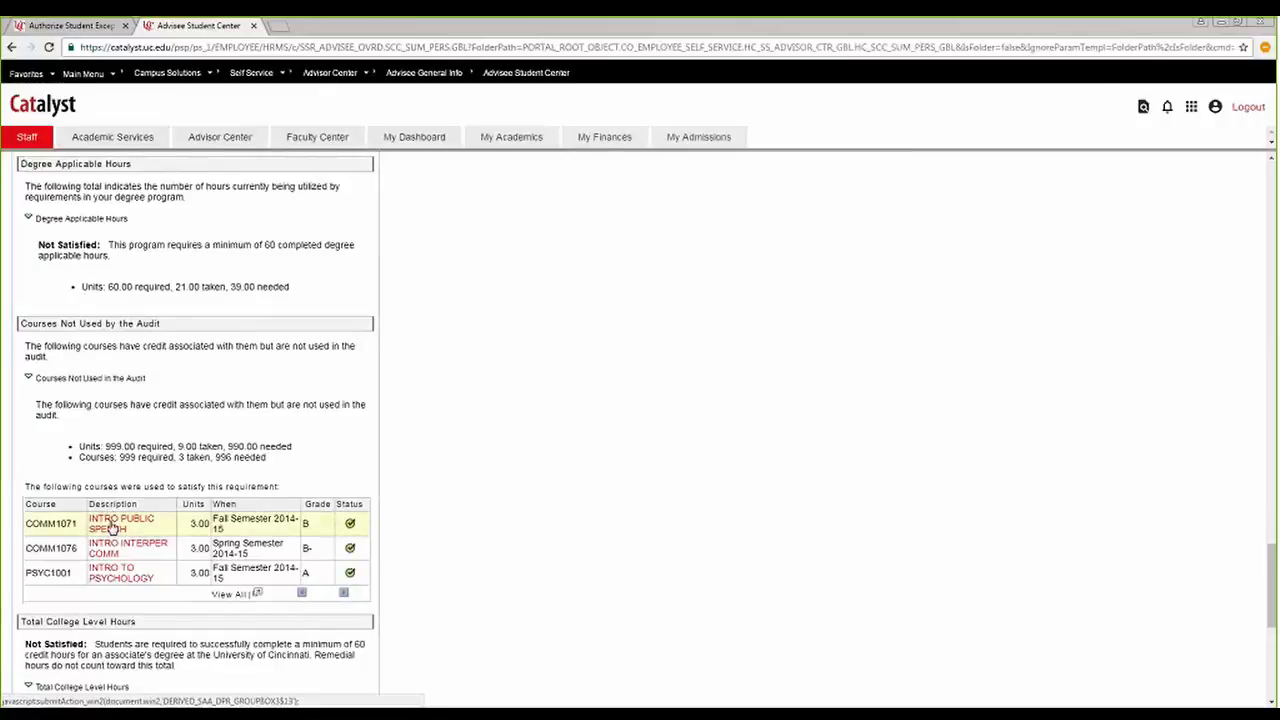
Allow pop-ups from catalyst.uc.edu and open the degree audit report as a PDF.
scroll(323, 510, "up", 3)
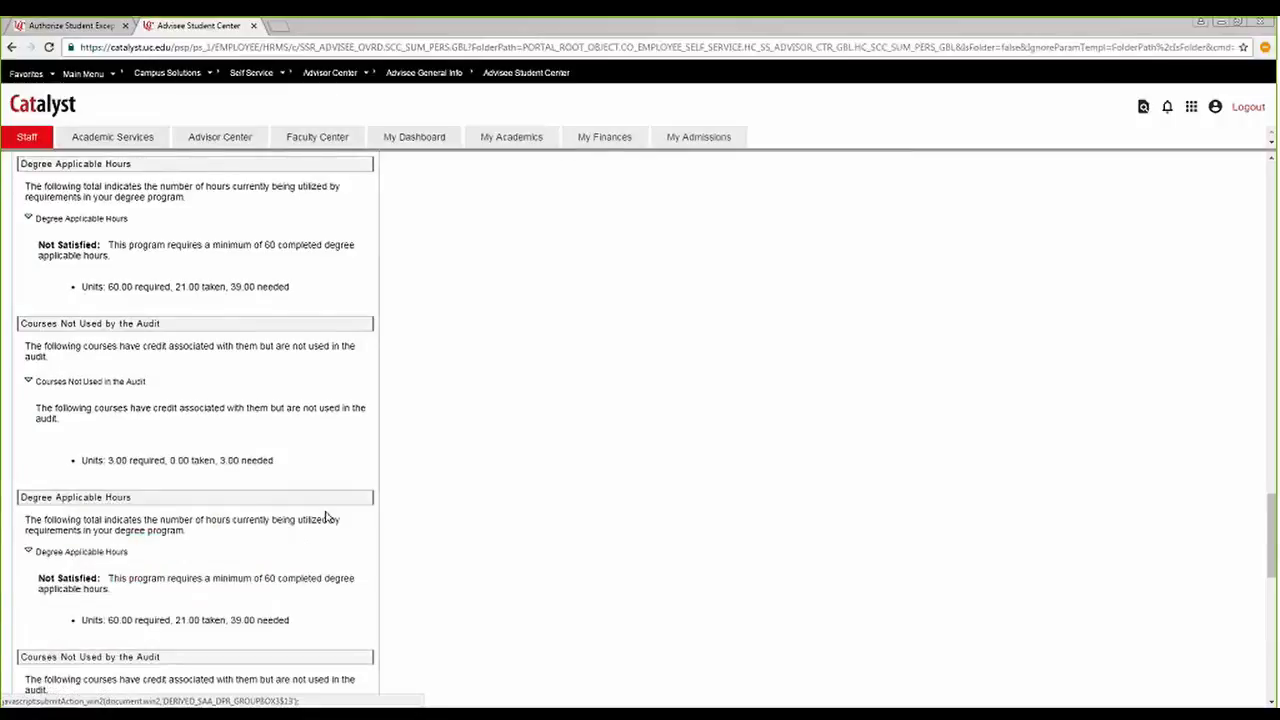
scroll(323, 507, "up", 10)
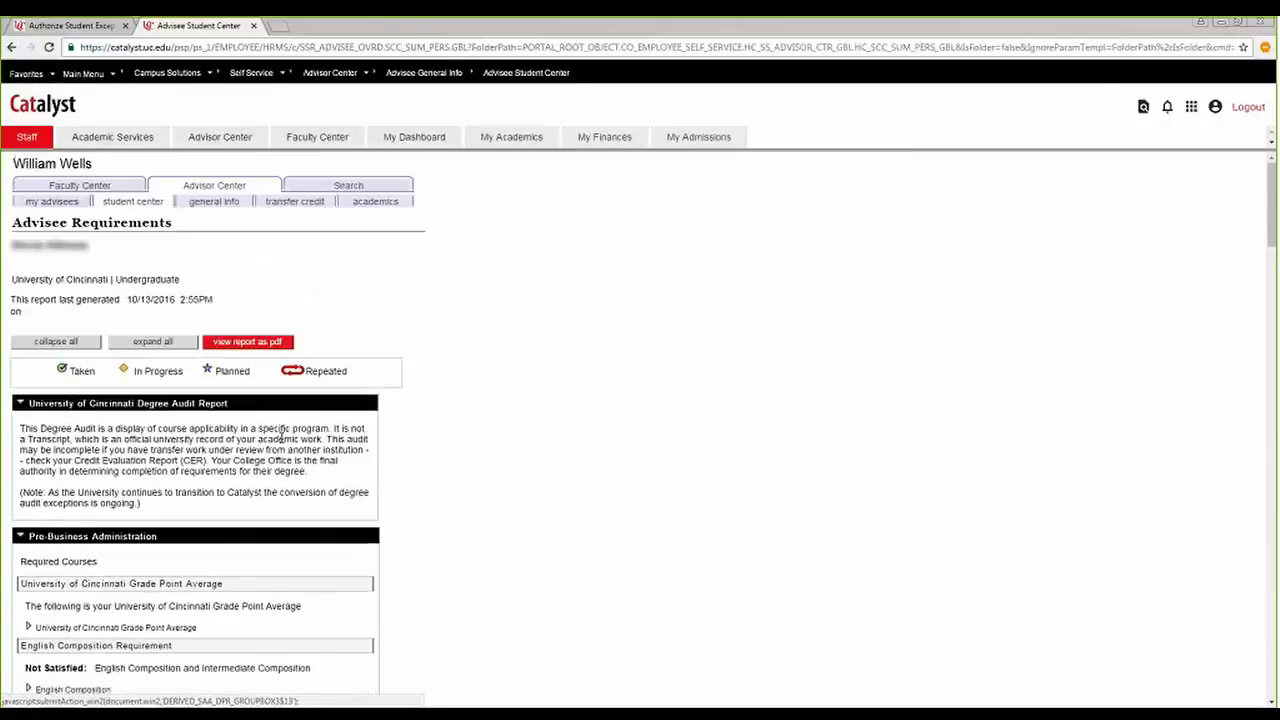
left_click(248, 342)
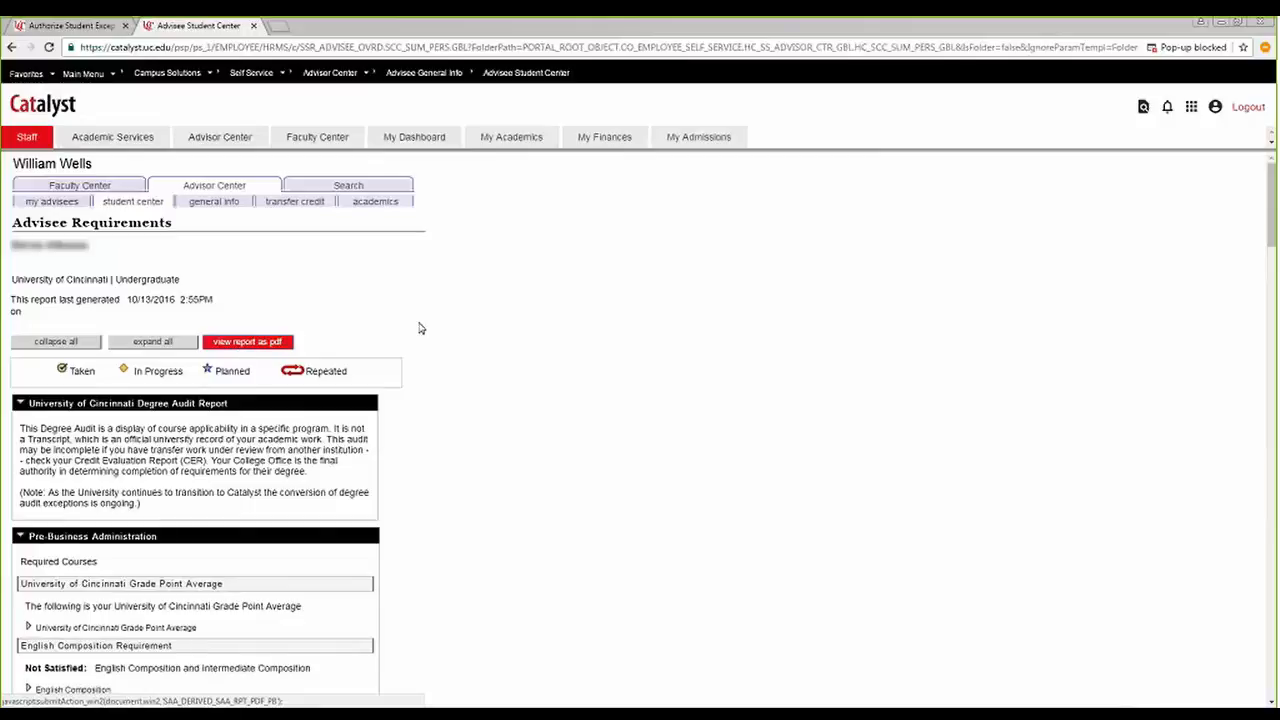
left_click(1228, 47)
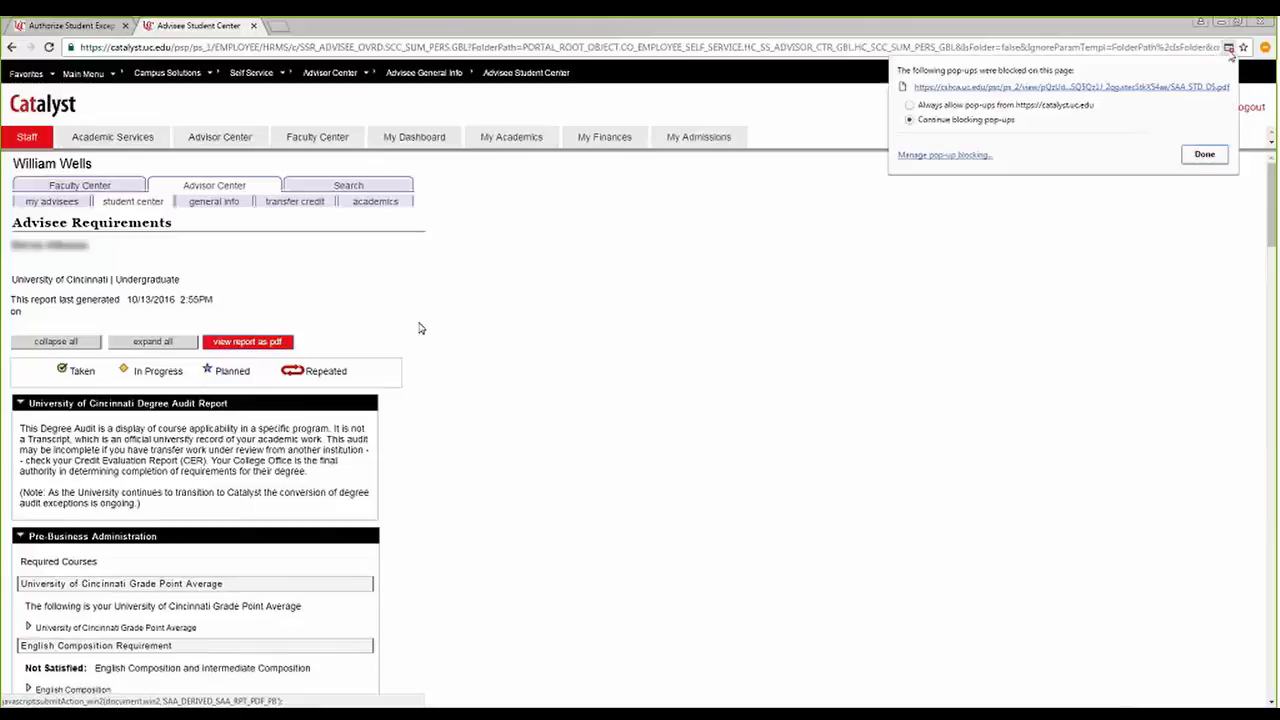
left_click(975, 105)
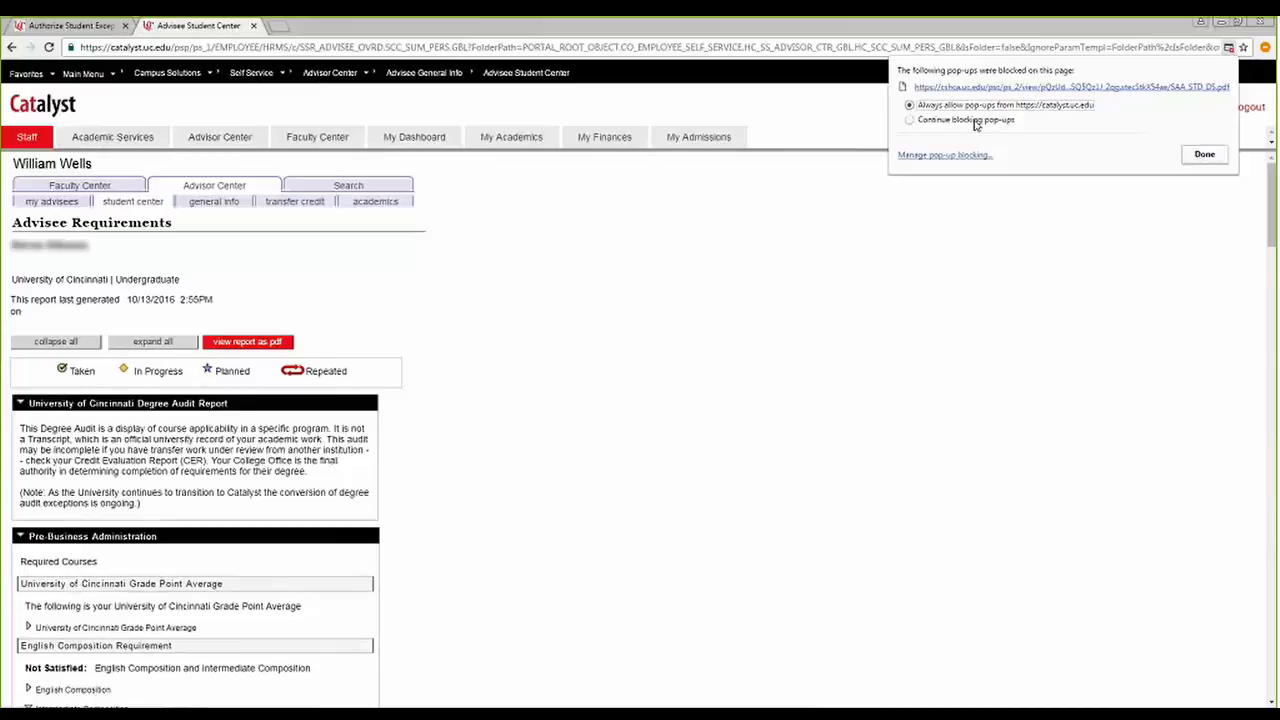
left_click(1205, 155)
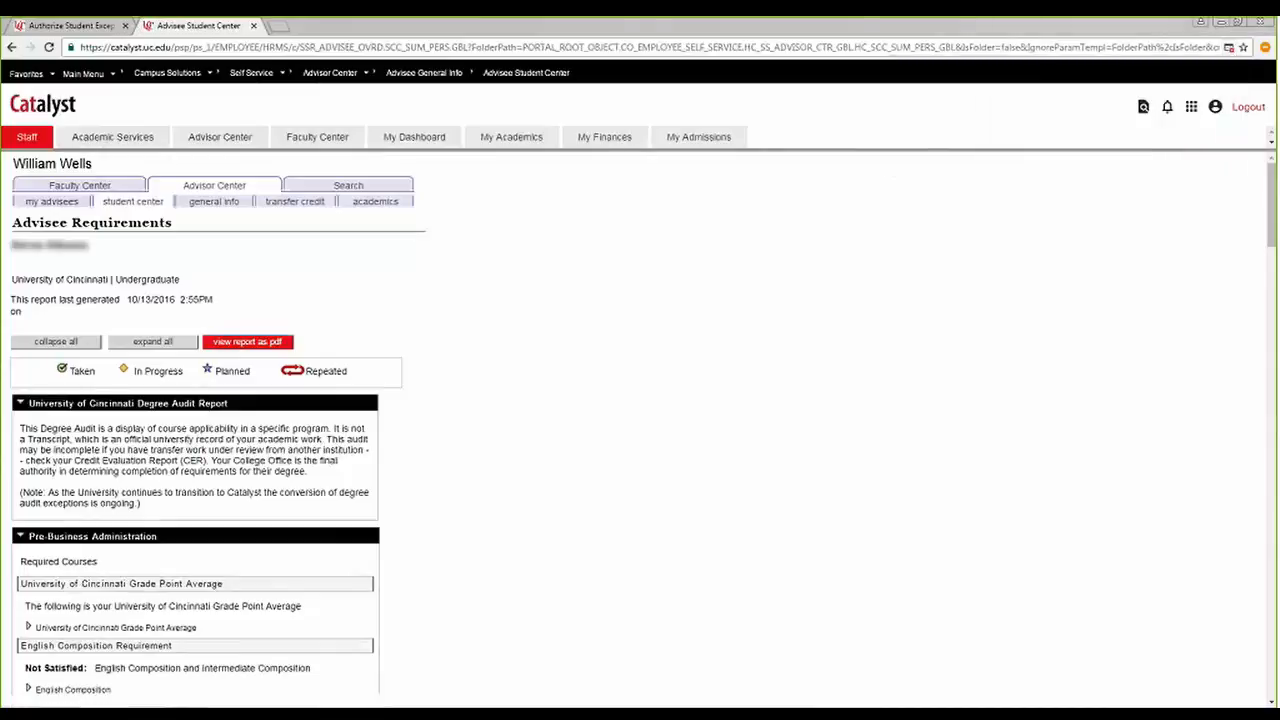
left_click(249, 343)
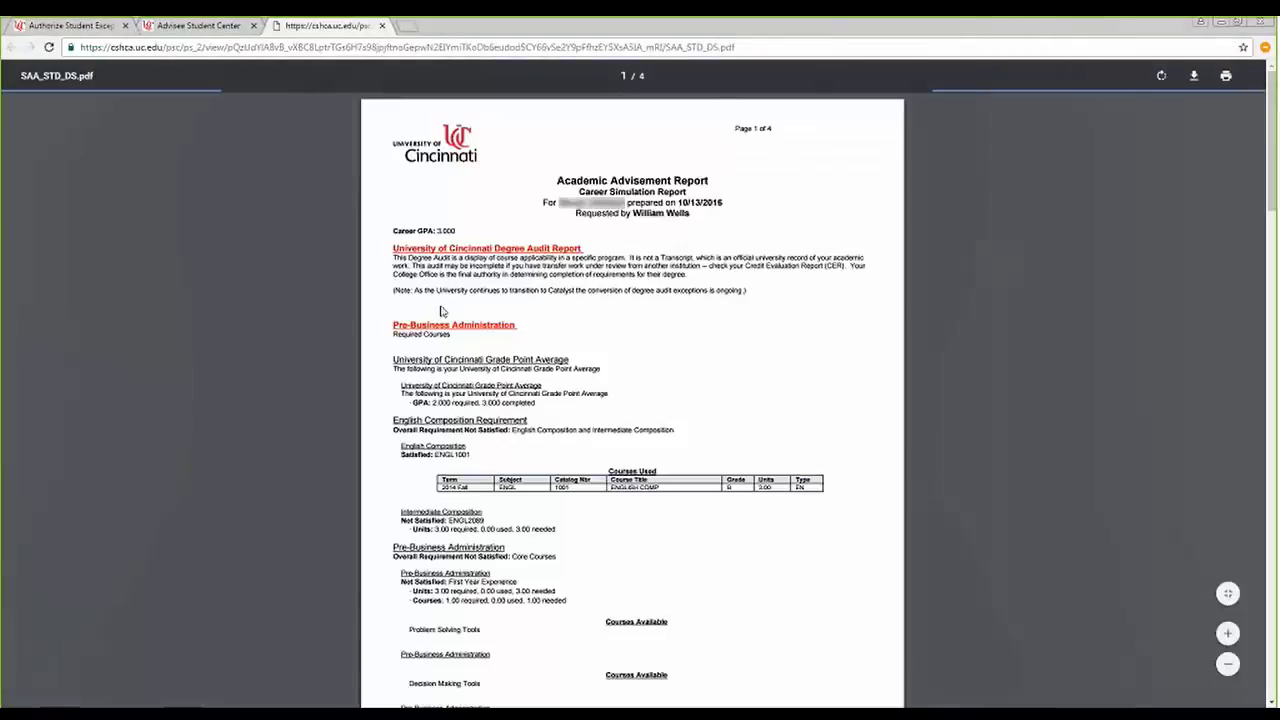
Examine the COMM 1071 exclusion note under Humanities & Literature in the PDF, close the report, and return to the student exception record.
scroll(440, 311, "down", 20)
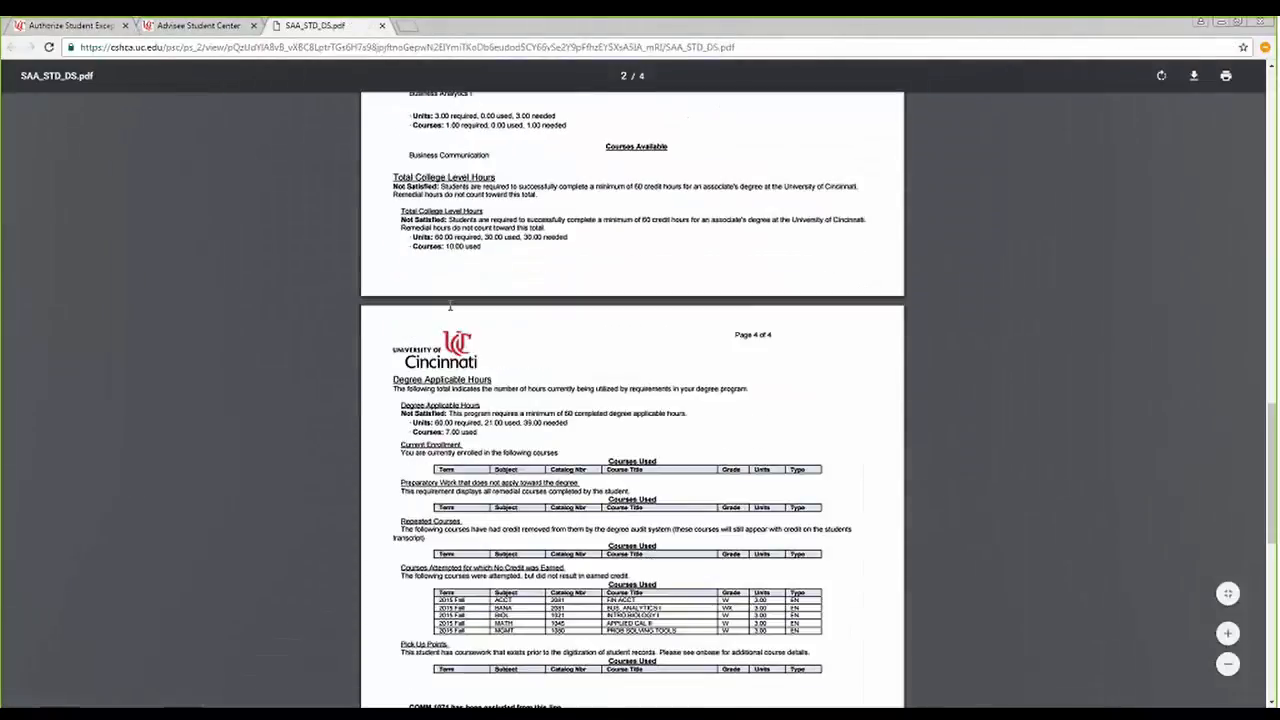
scroll(450, 306, "up", 7)
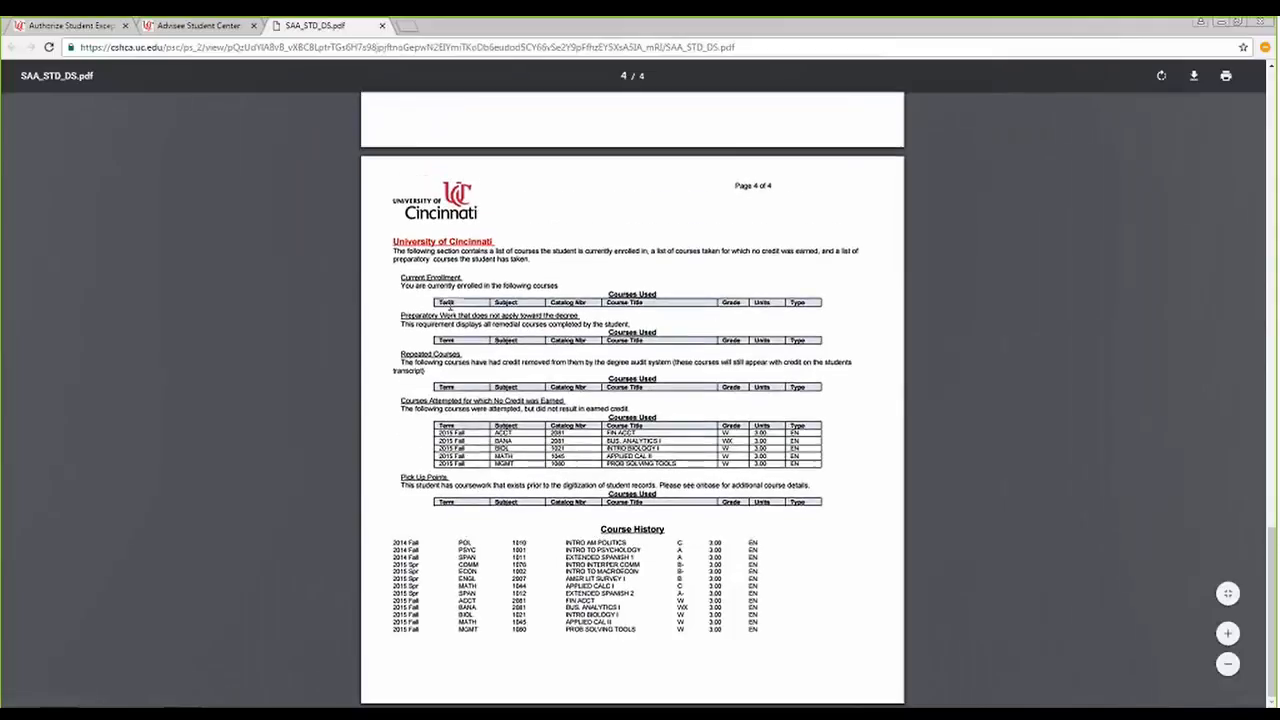
scroll(450, 306, "up", 10)
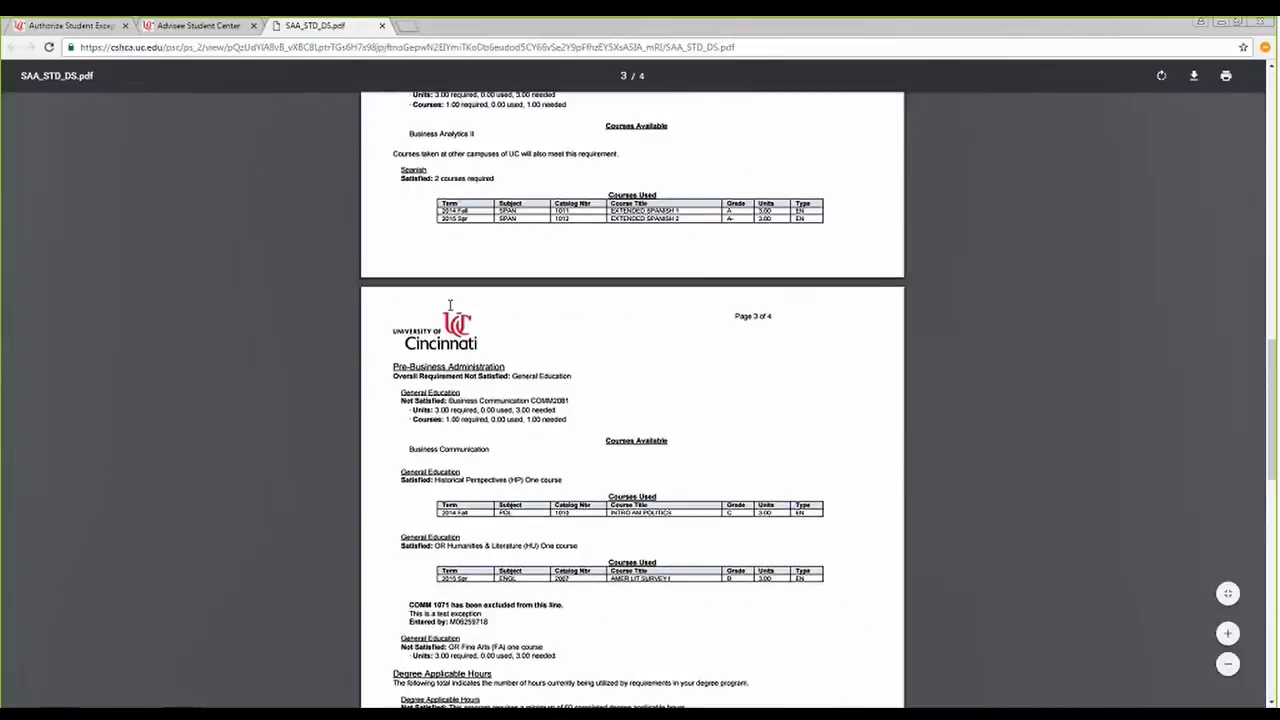
scroll(450, 306, "down", 3)
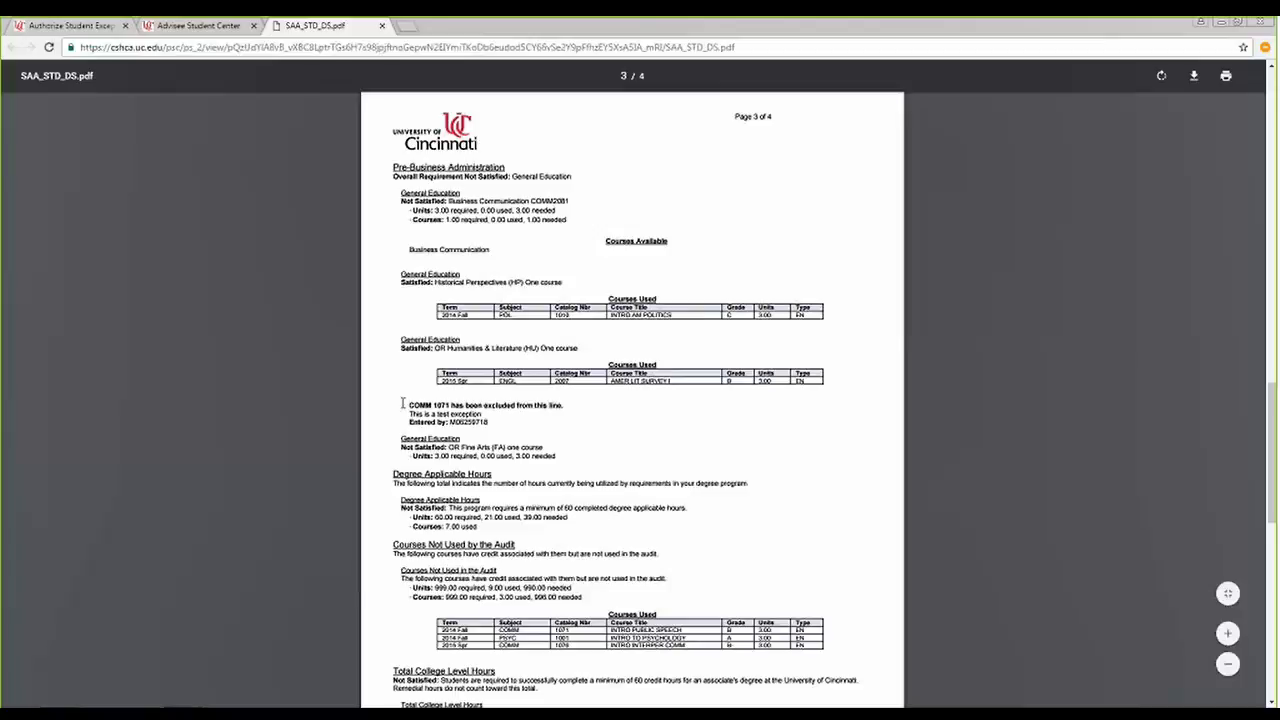
left_click_drag(403, 403, 488, 422)
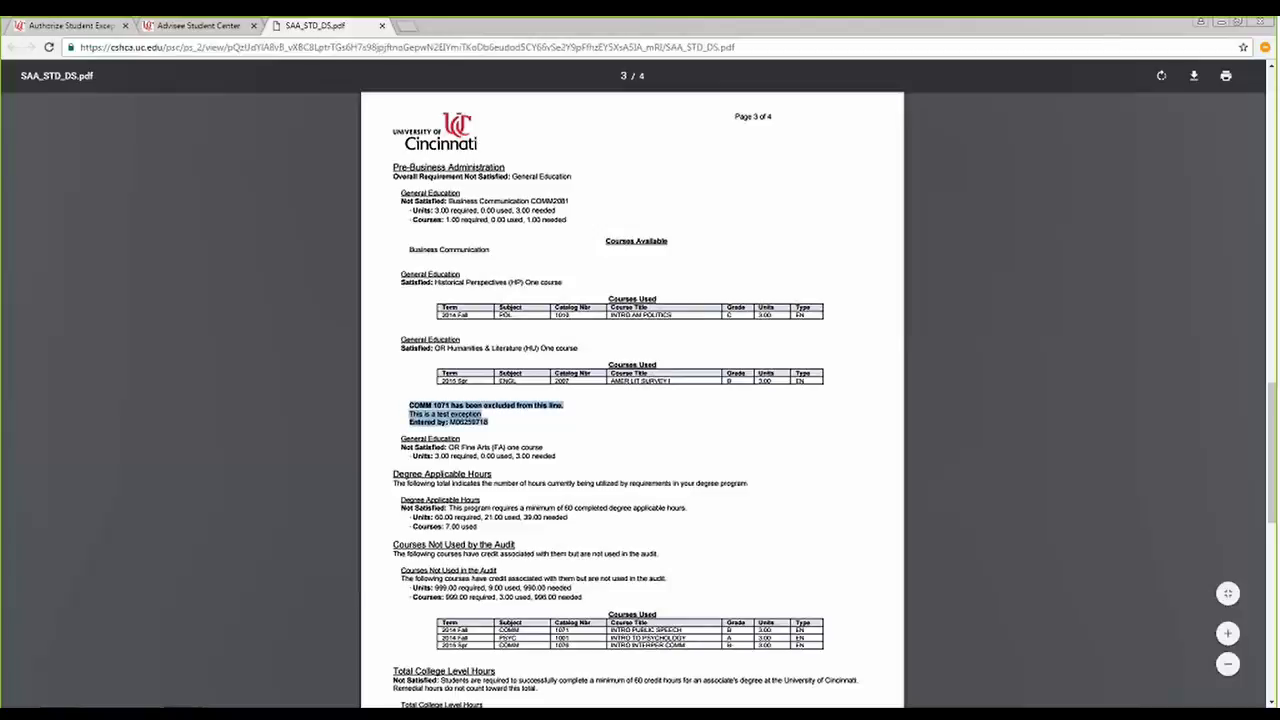
left_click_drag(403, 409, 489, 423)
left_click(411, 413)
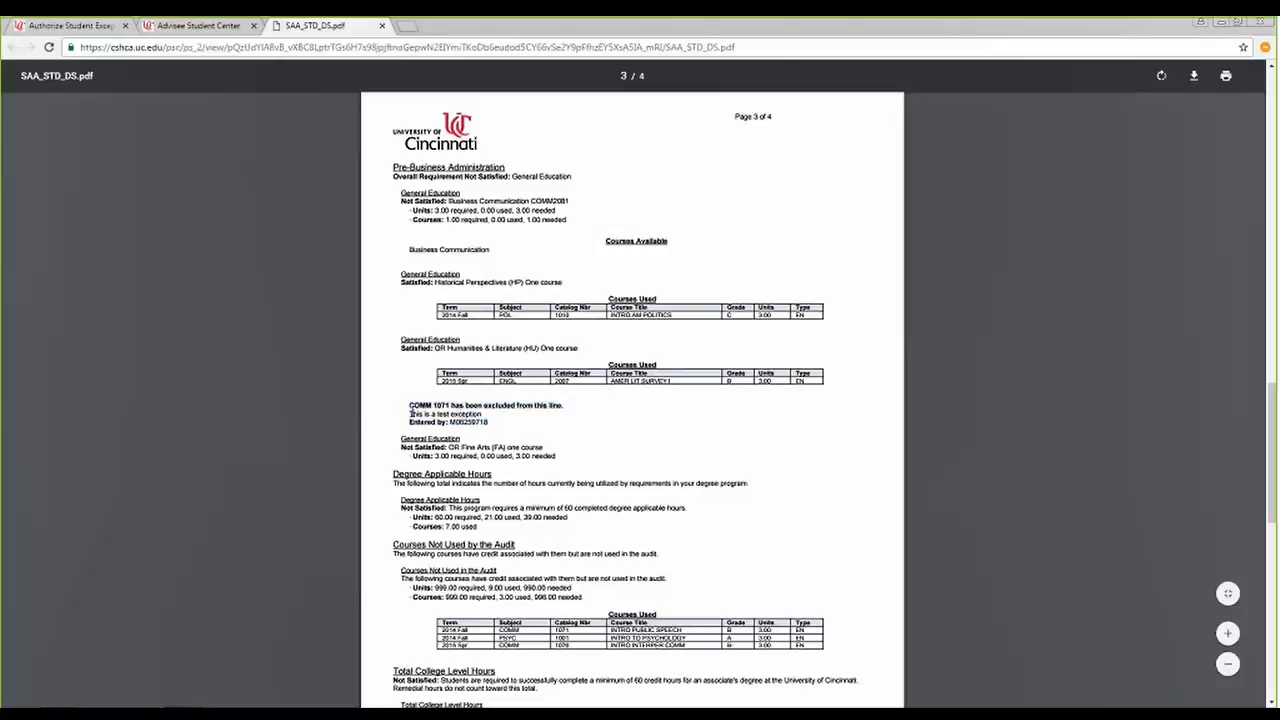
left_click_drag(411, 413, 486, 414)
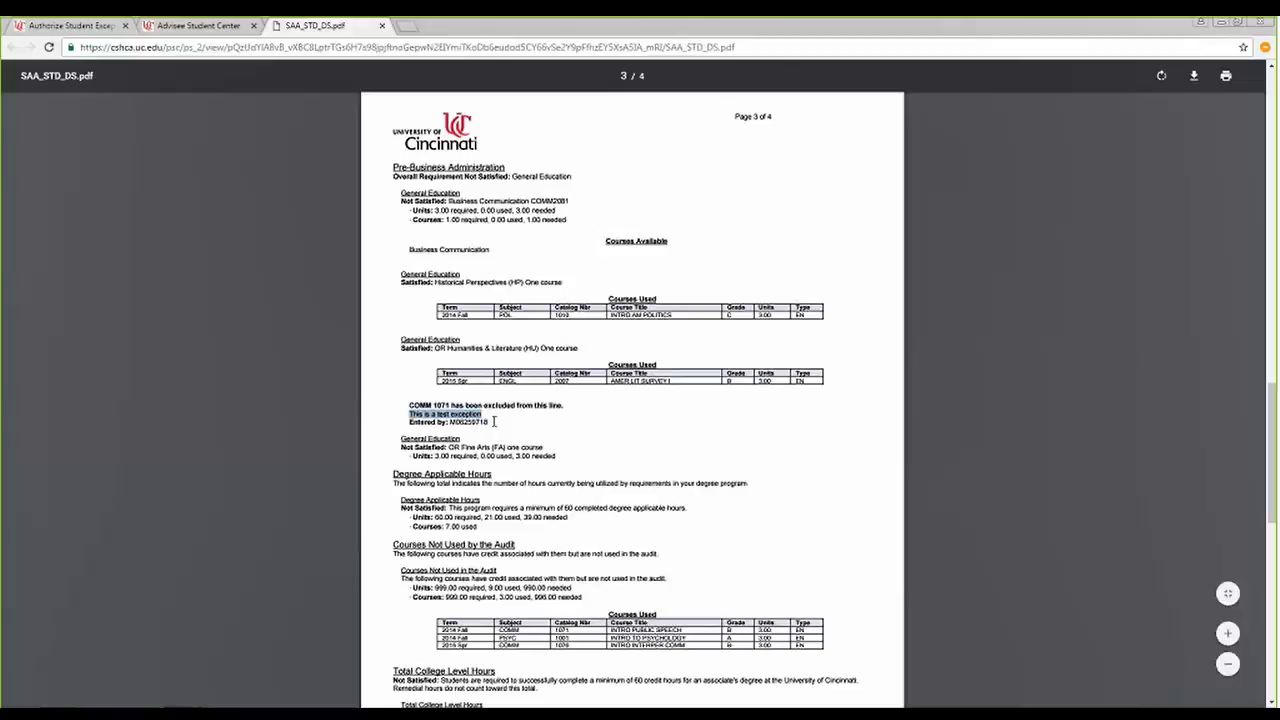
left_click(382, 26)
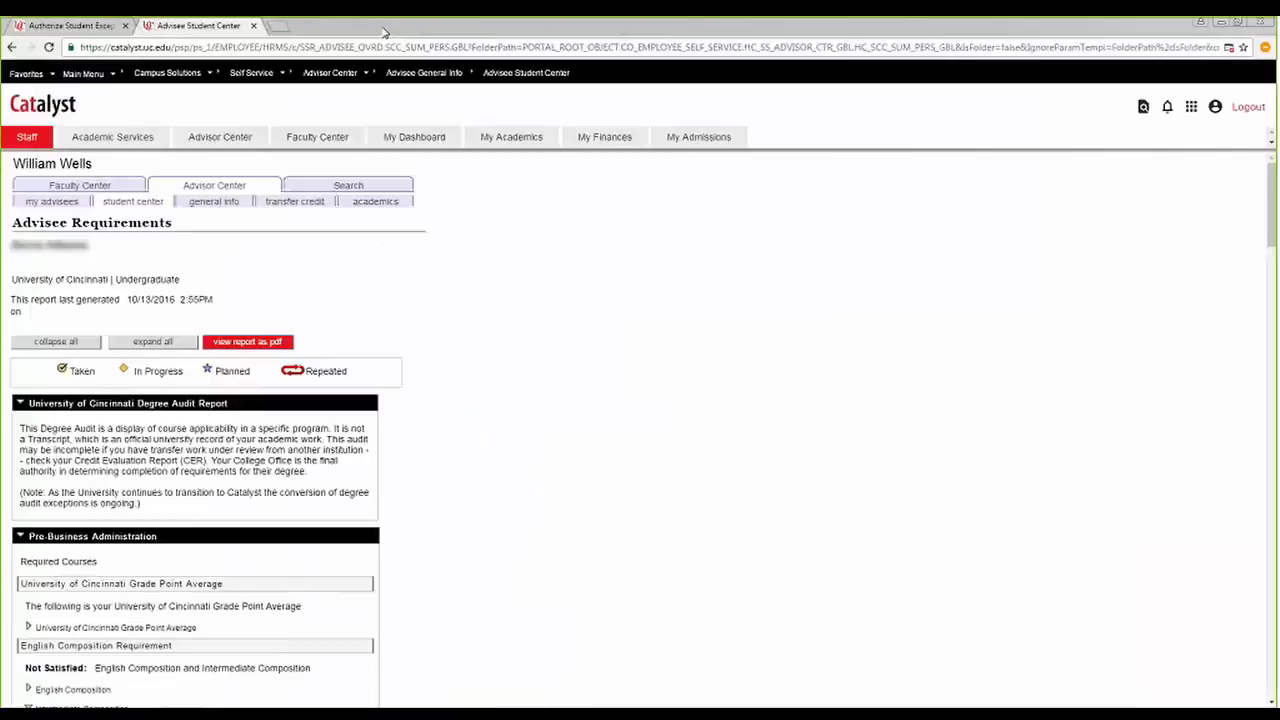
left_click(73, 27)
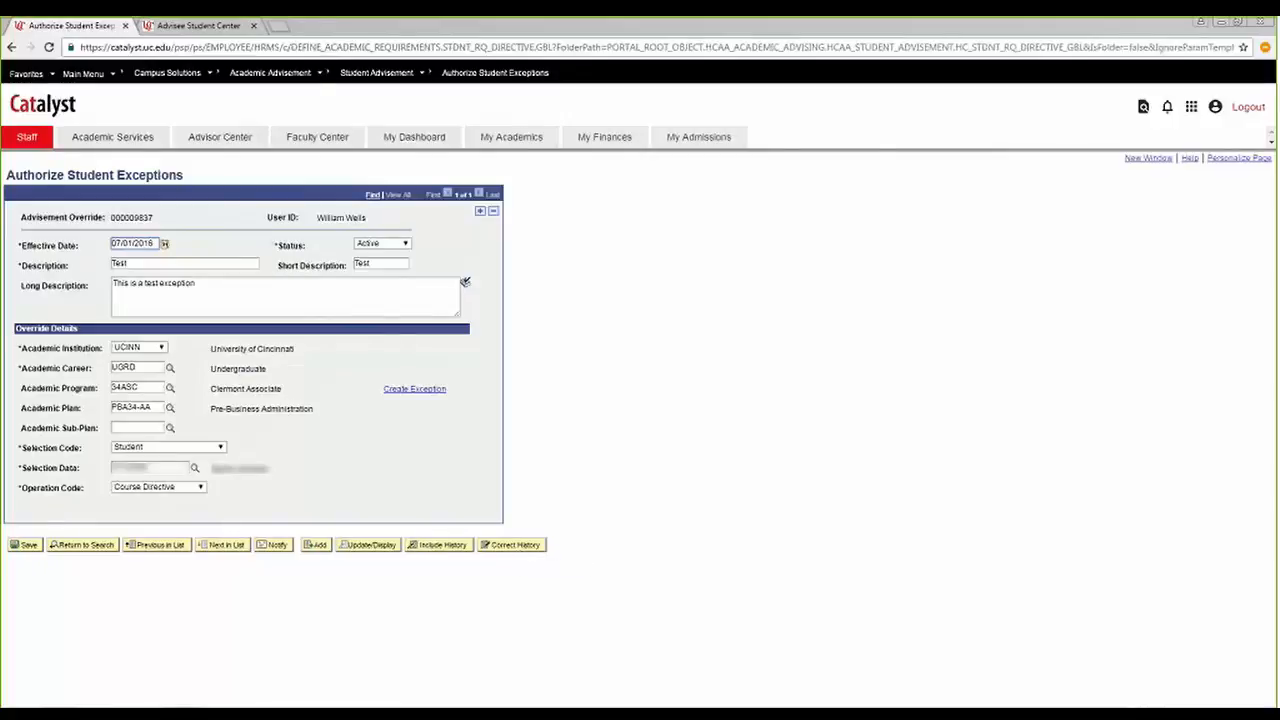
Try to set the exception's status to Inactive outside correction mode.
left_click(381, 243)
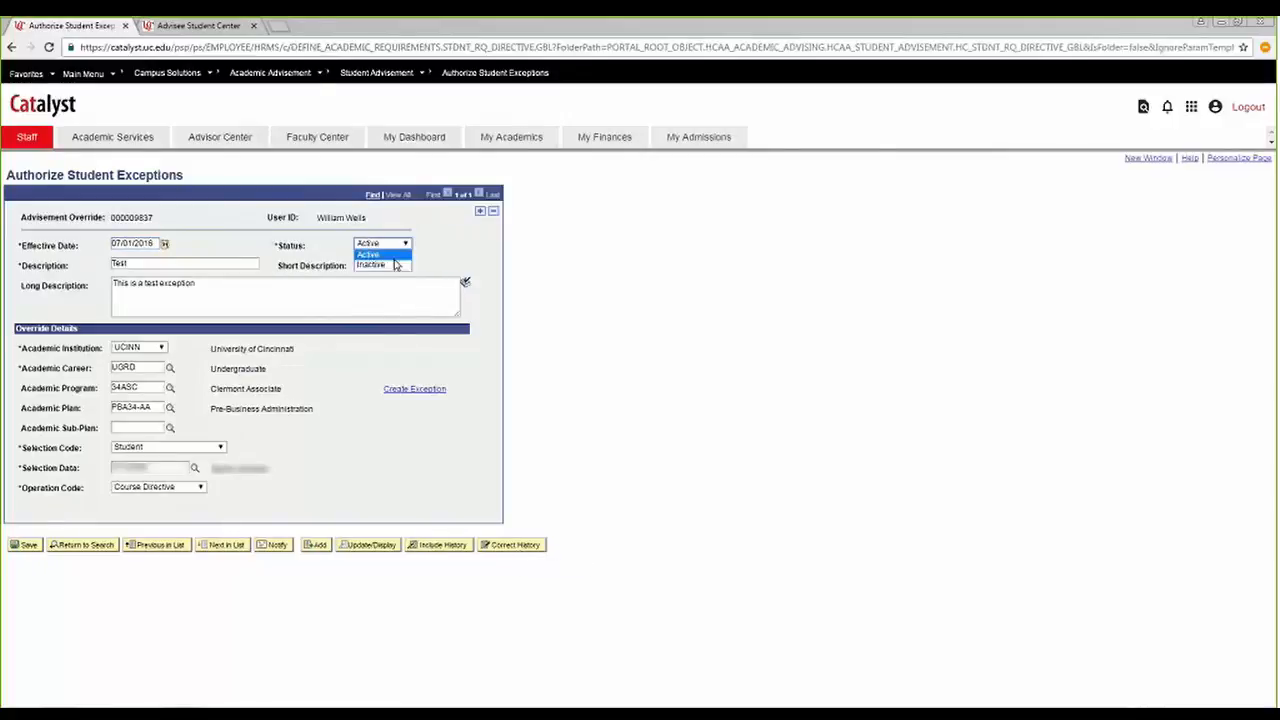
left_click(390, 264)
left_click(550, 394)
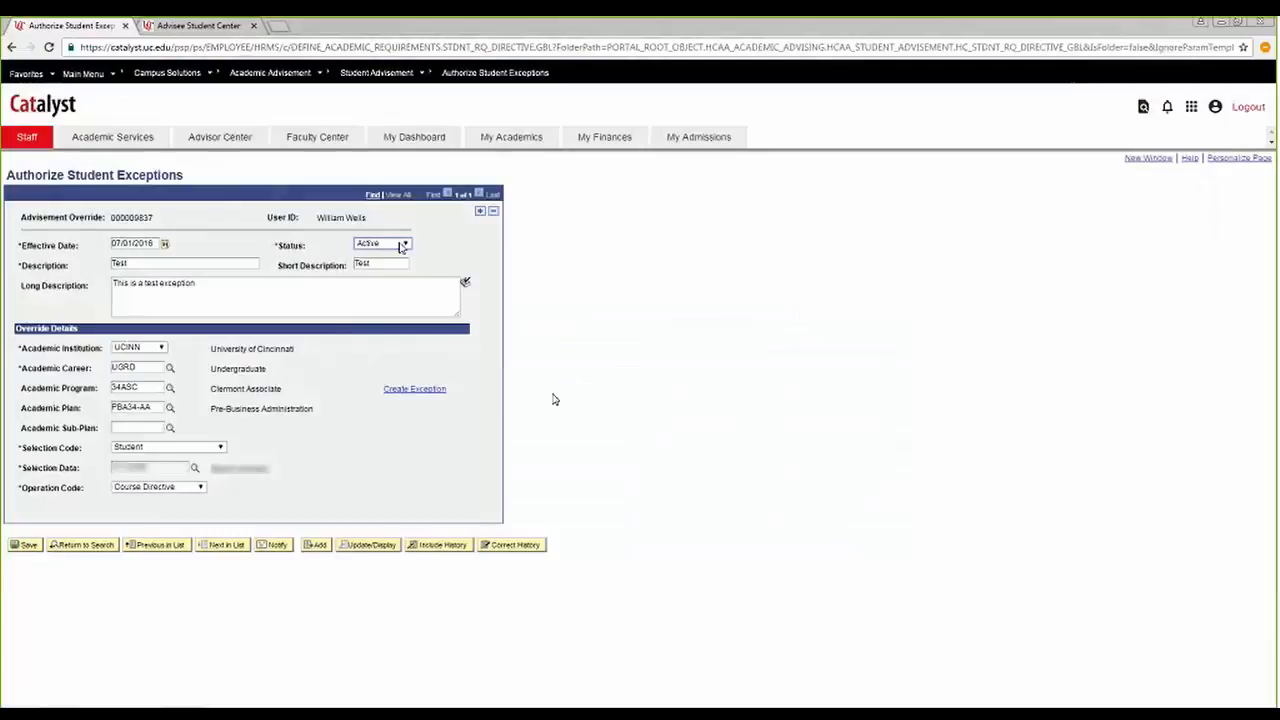
left_click(401, 247)
left_click(396, 268)
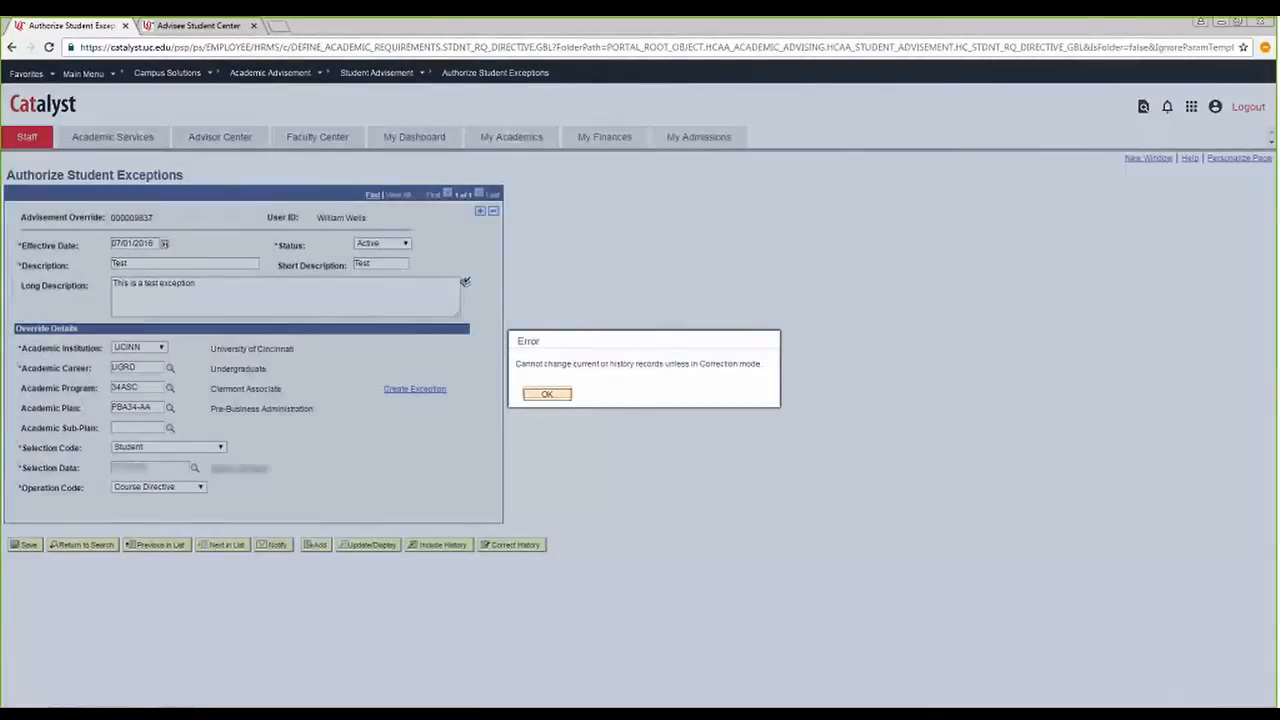
left_click(546, 394)
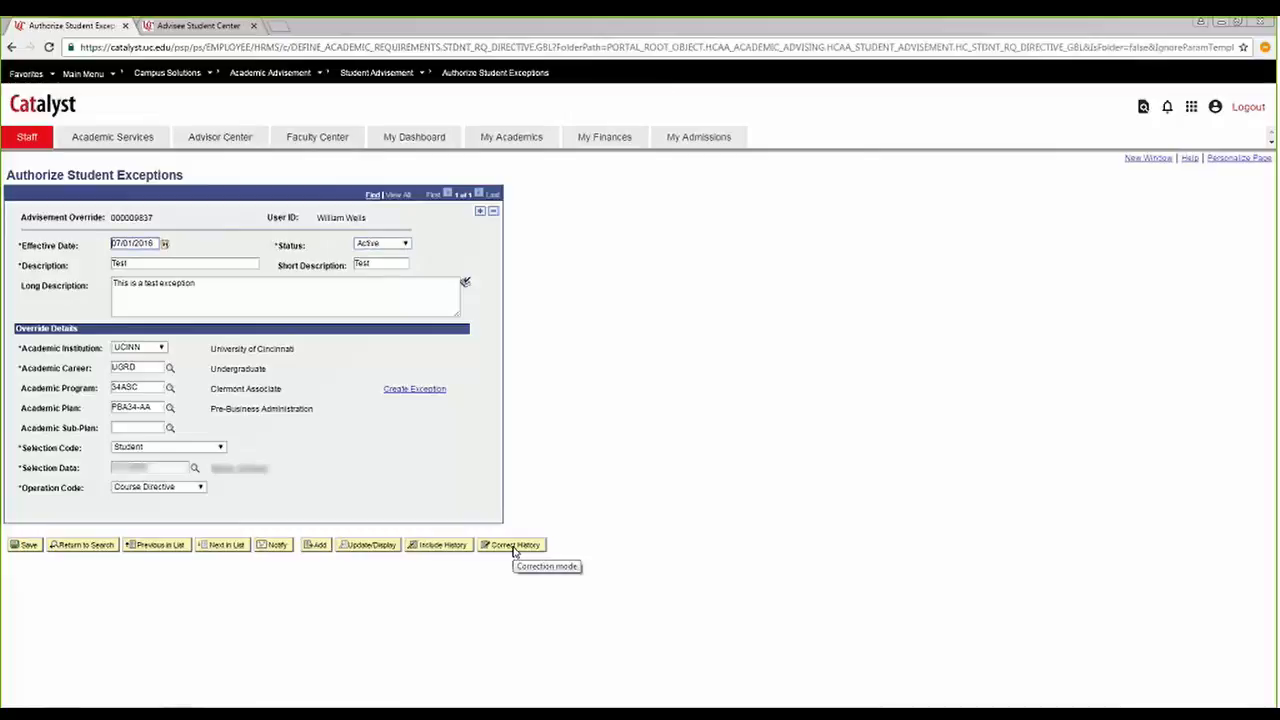
Put the exception in correction mode, set its status to Inactive, and save it.
left_click(400, 243)
left_click(403, 264)
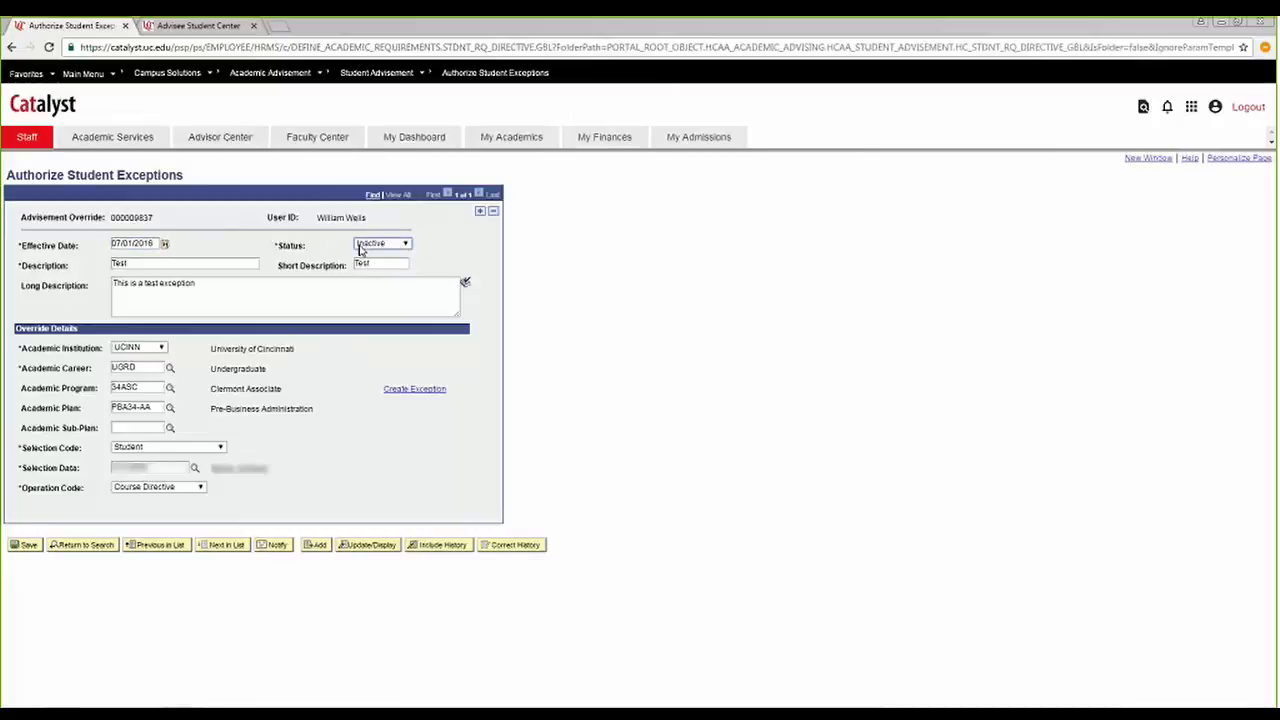
left_click(15, 543)
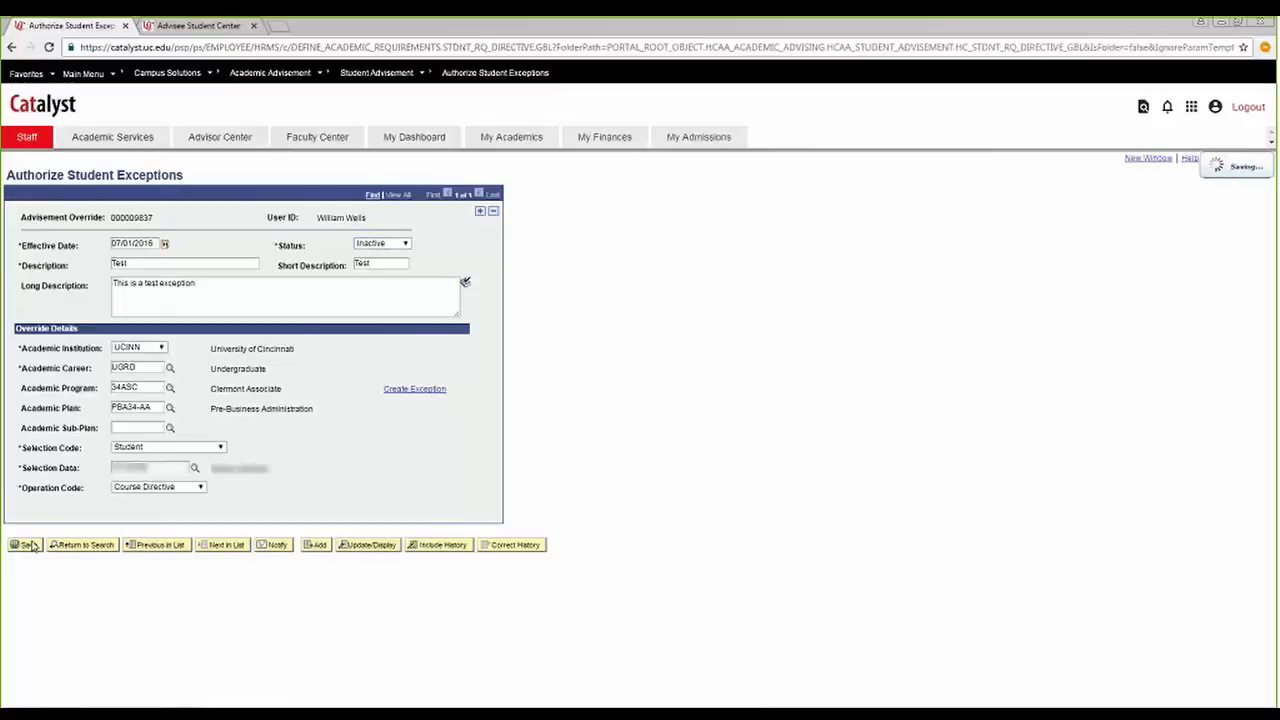
Return to the advisee's student center and rerun the Academic Requirements report with the exception inactivated.
left_click(203, 22)
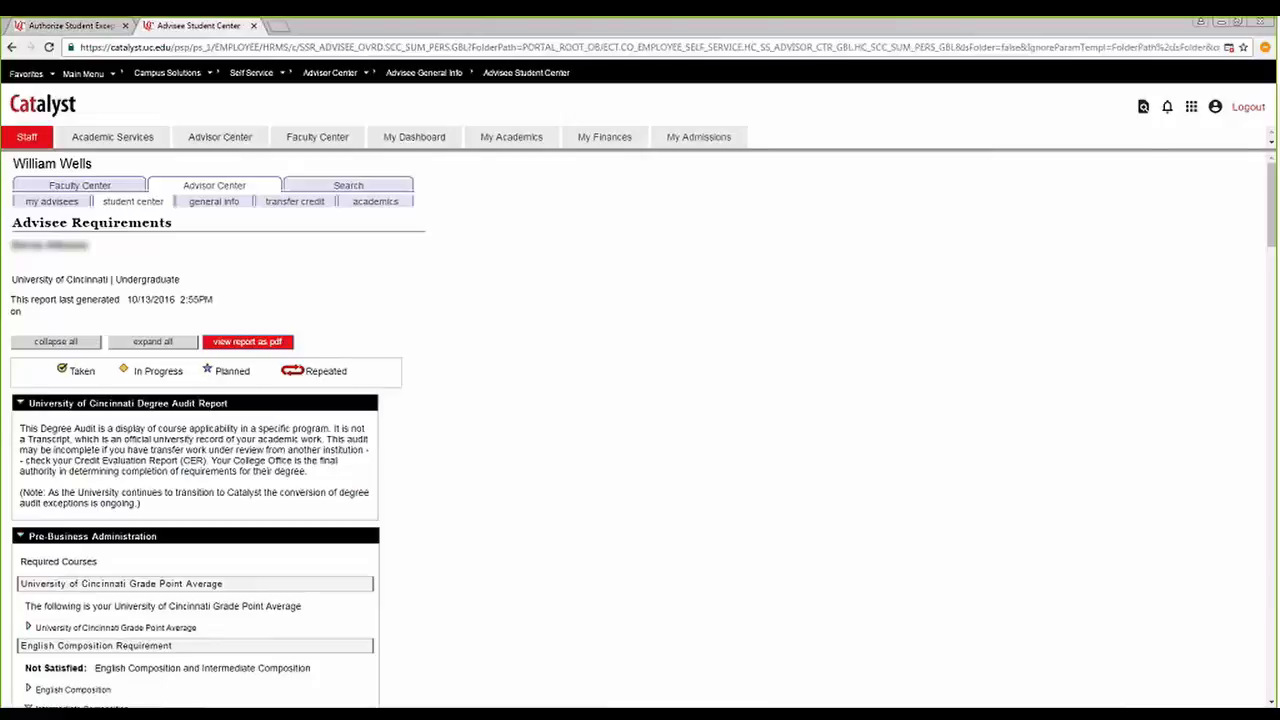
scroll(344, 458, "down", 5)
scroll(330, 615, "down", 15)
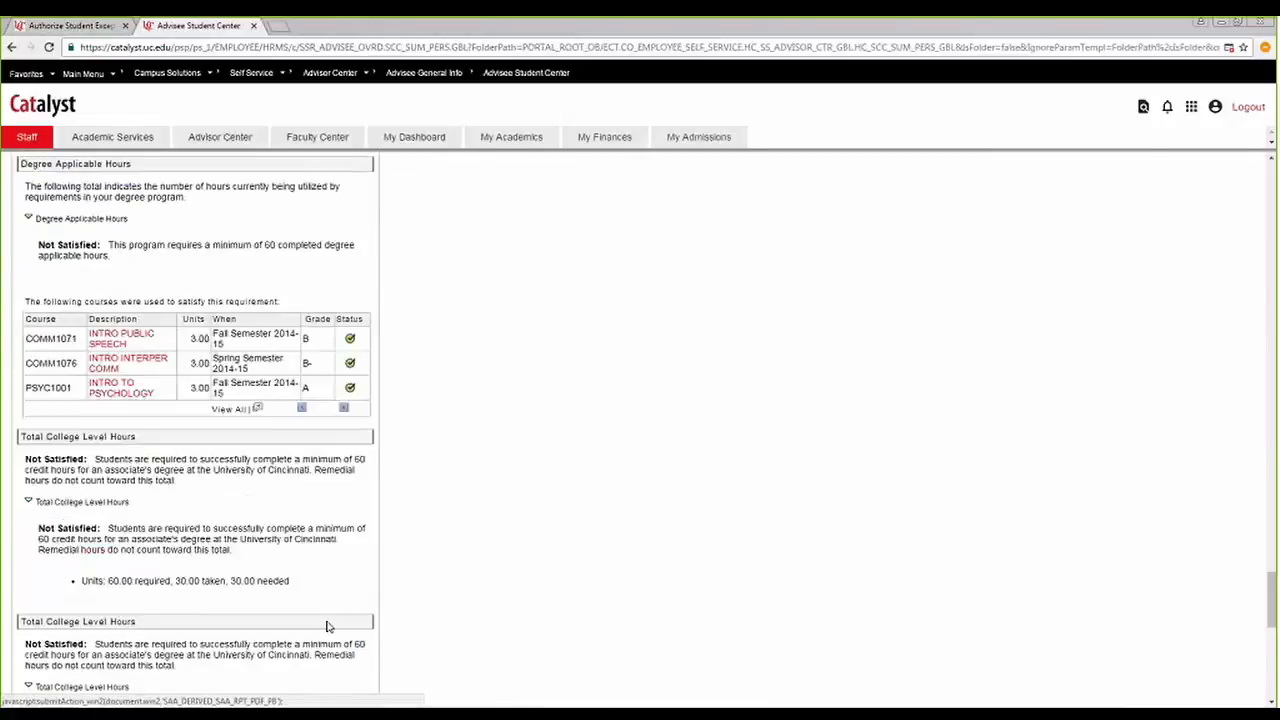
left_click(38, 694)
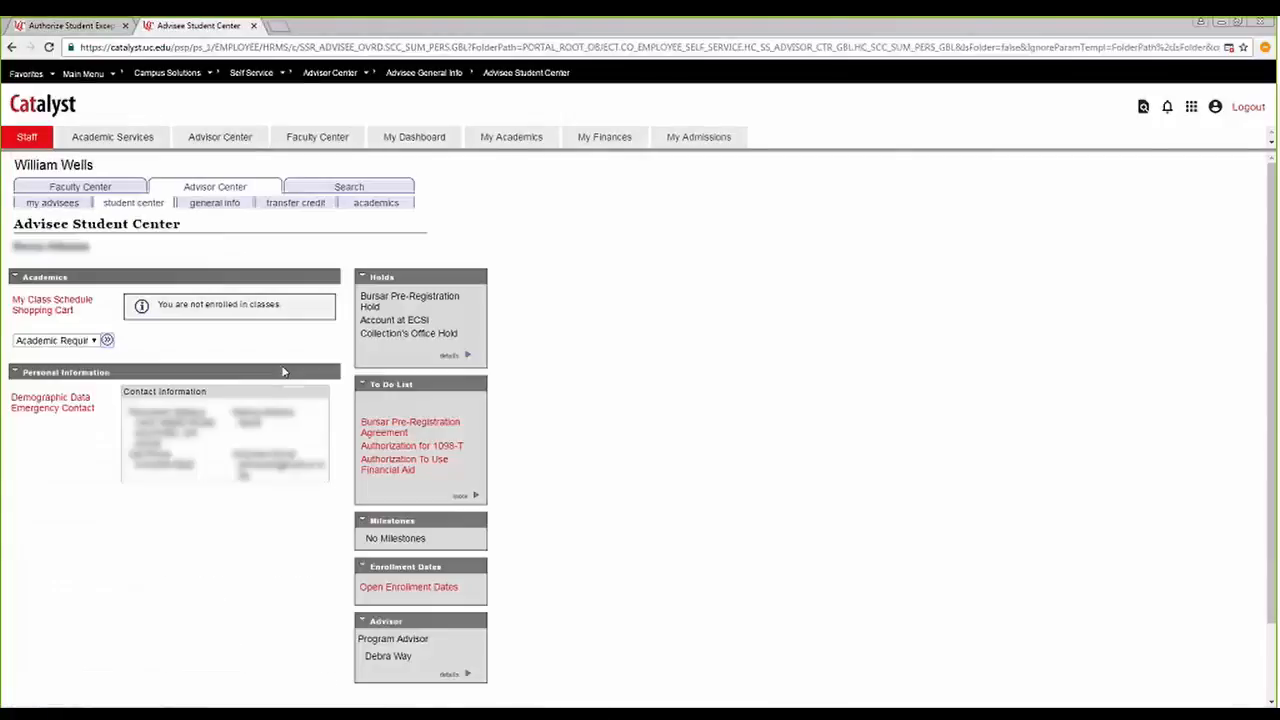
left_click(107, 342)
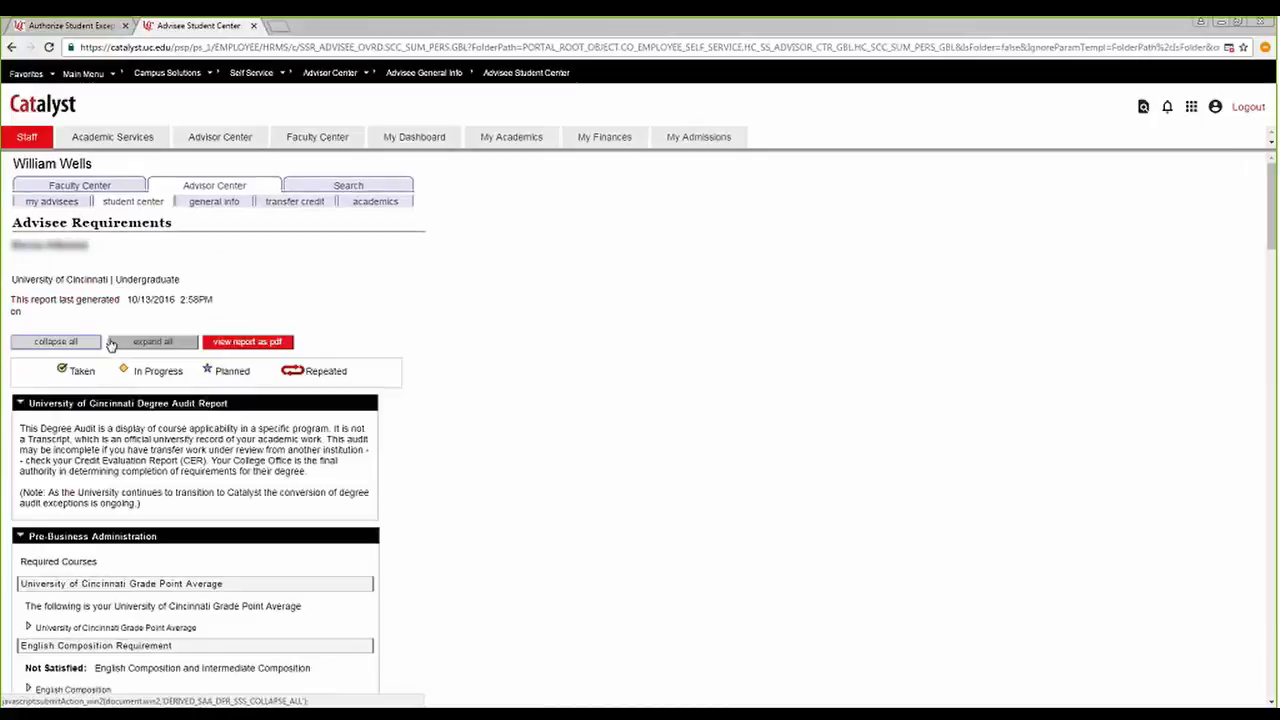
Expand the Humanities & Literature requirement under General Education and check which course the new audit applies.
scroll(364, 294, "down", 15)
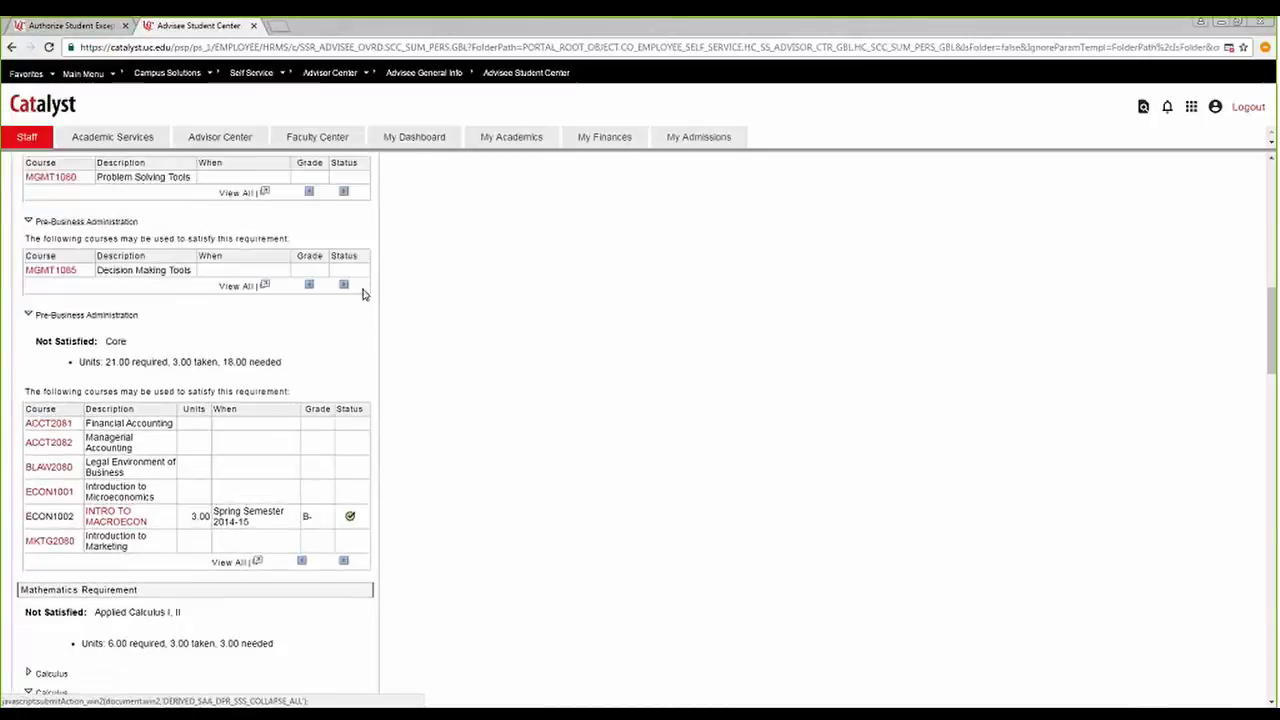
scroll(364, 294, "down", 10)
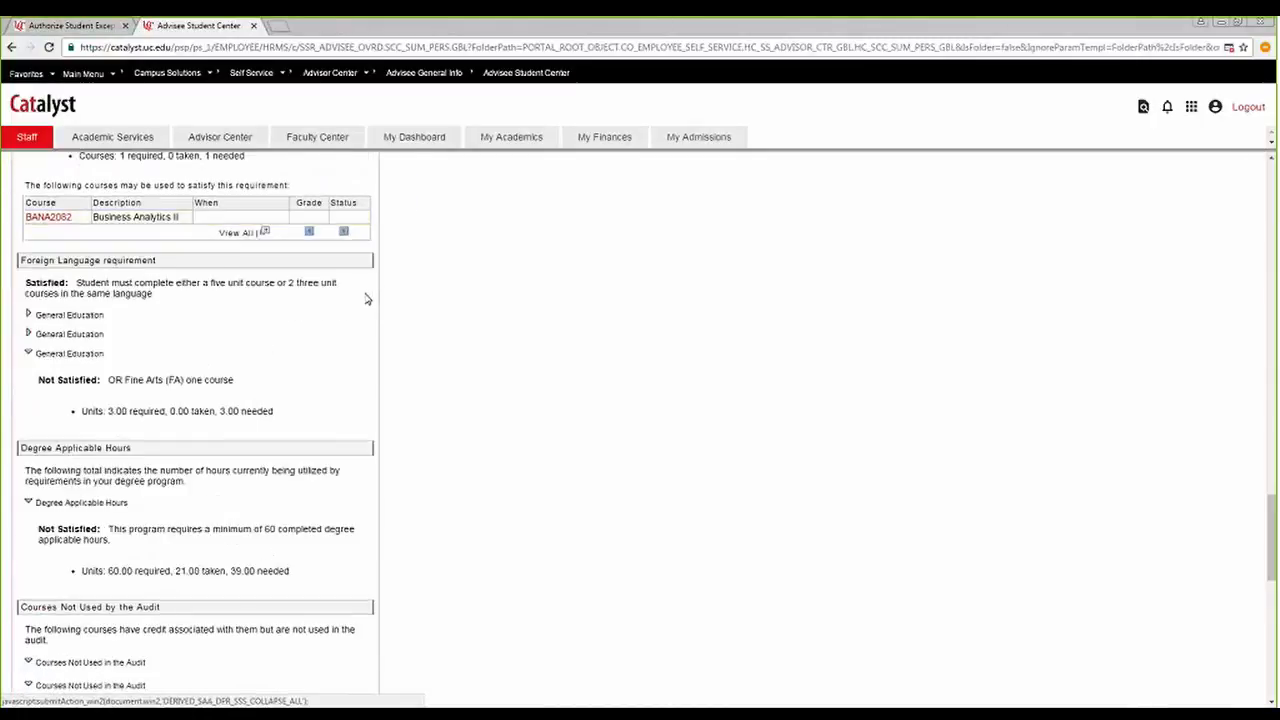
left_click(28, 333)
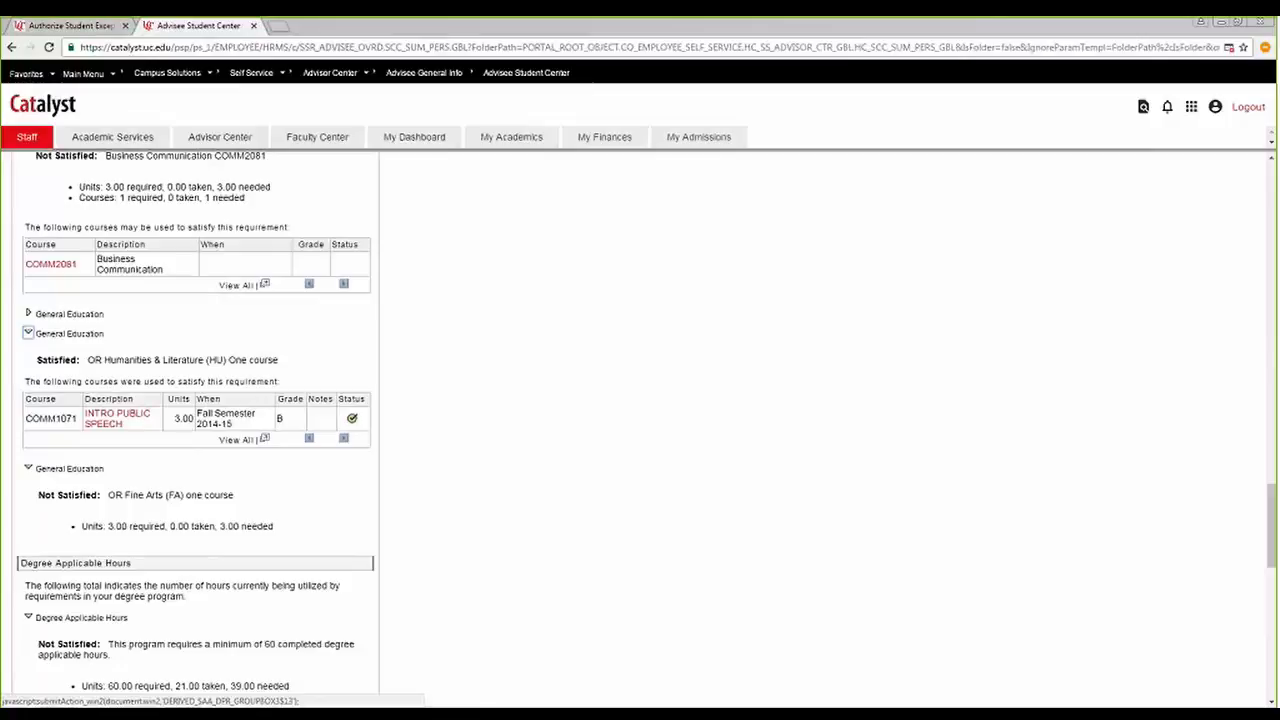
Return to the Pre-Business Administration exception, delete its inactive row in correction mode, and save the deletion.
left_click(62, 24)
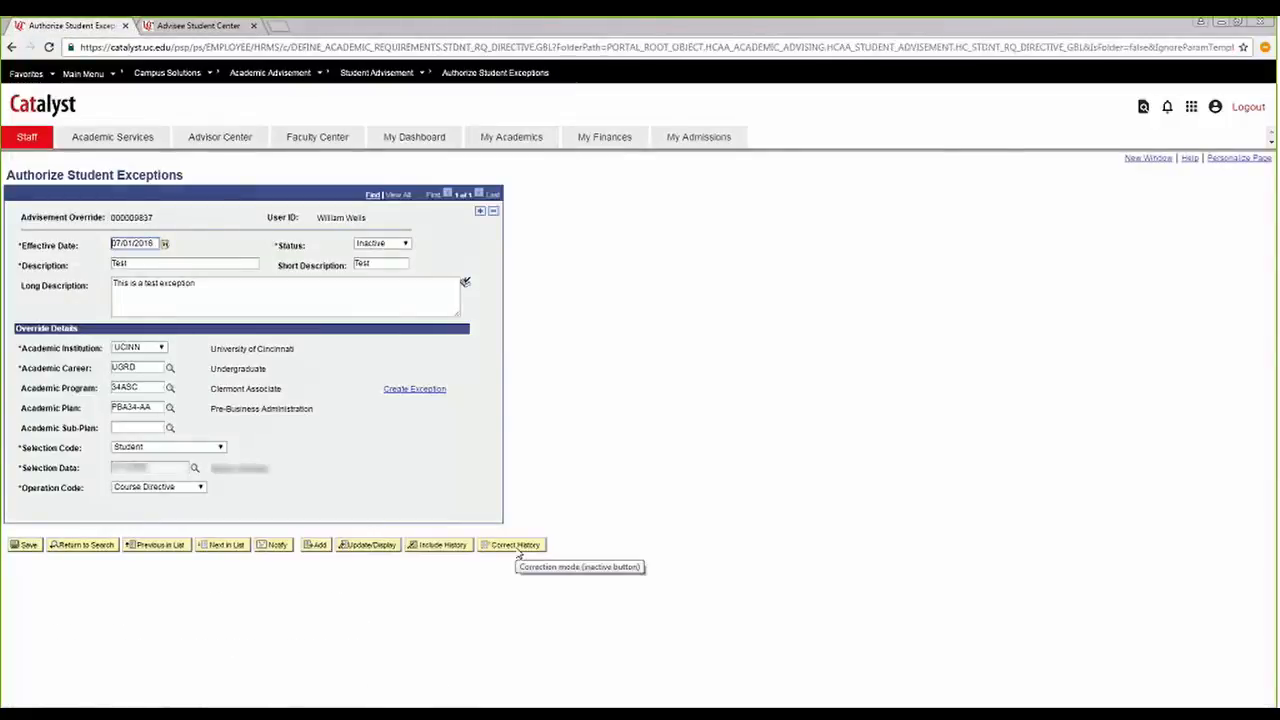
left_click(493, 211)
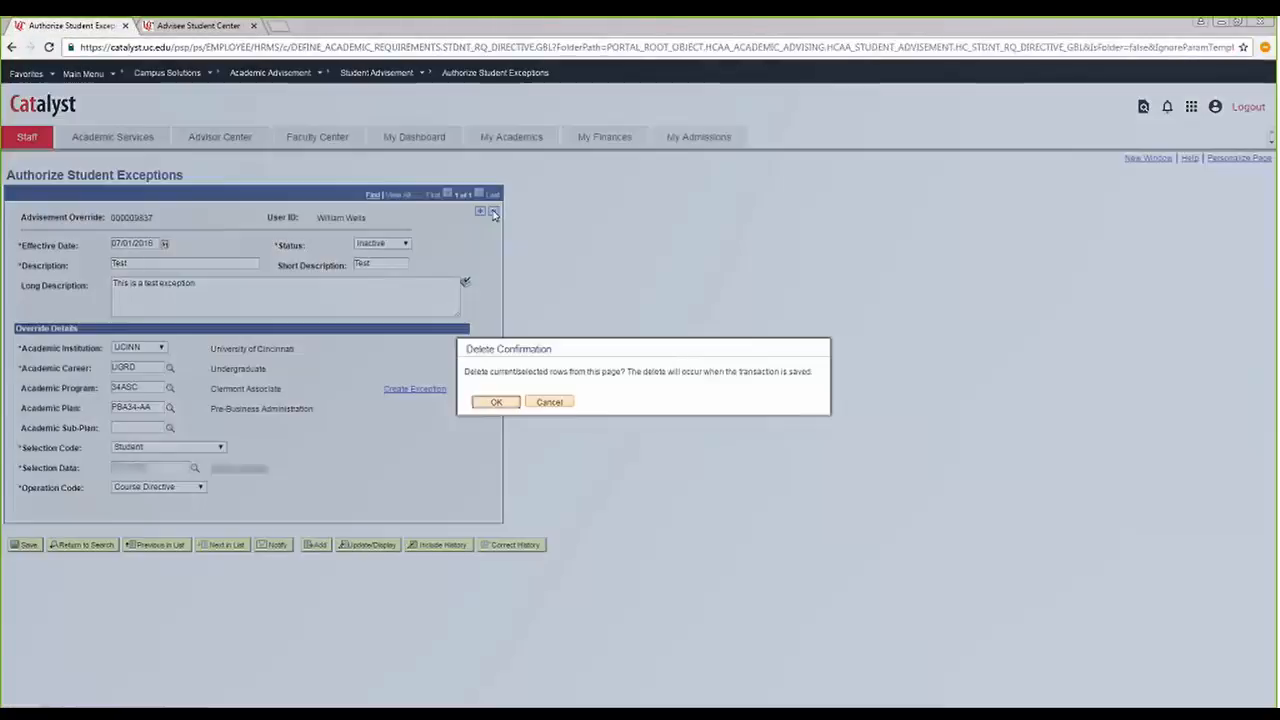
left_click(497, 402)
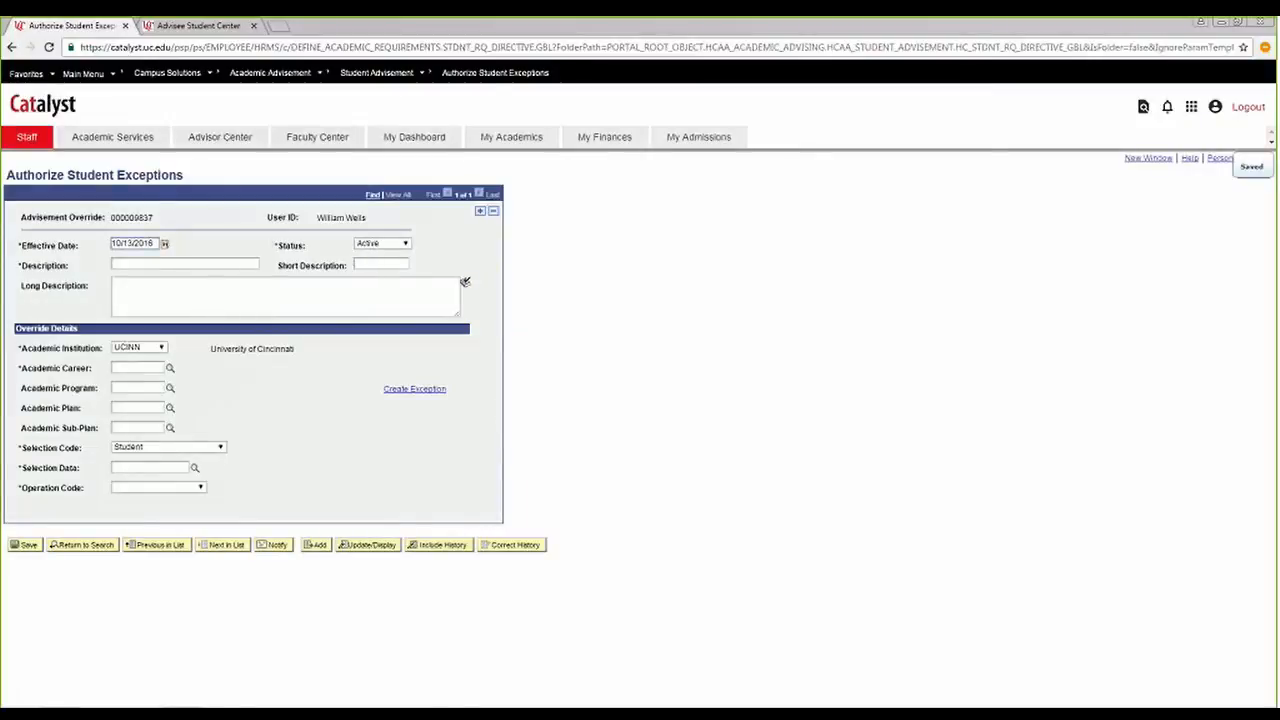
Reopen the Authorize Student Exceptions search and look up the student's other exceptions using the student ID as Selection Data.
left_click(490, 76)
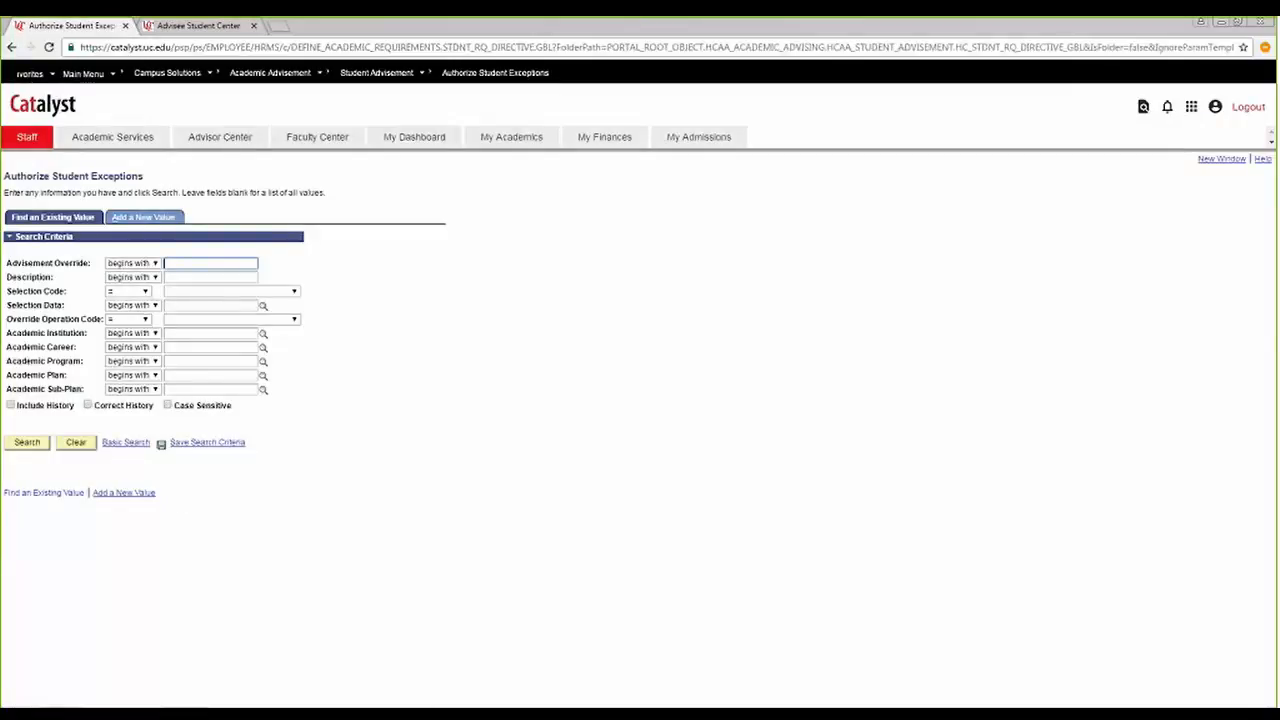
left_click(201, 304)
key("ctrl+v")
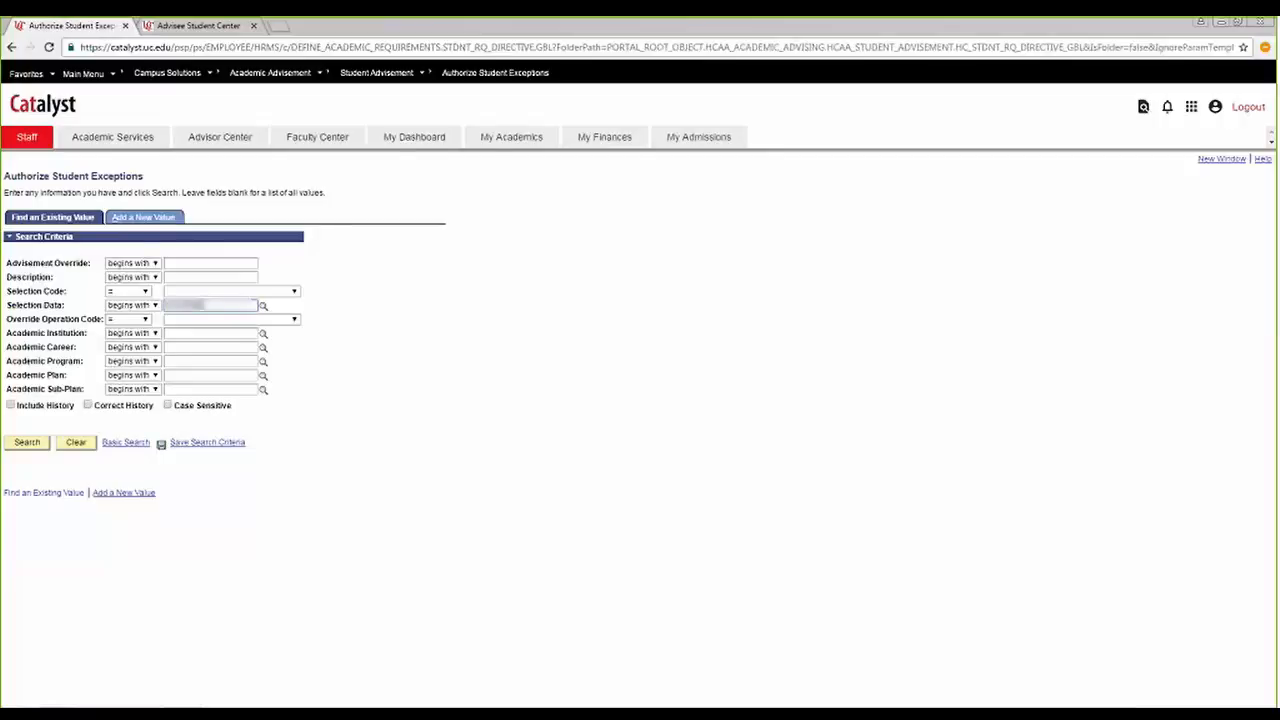
left_click(28, 443)
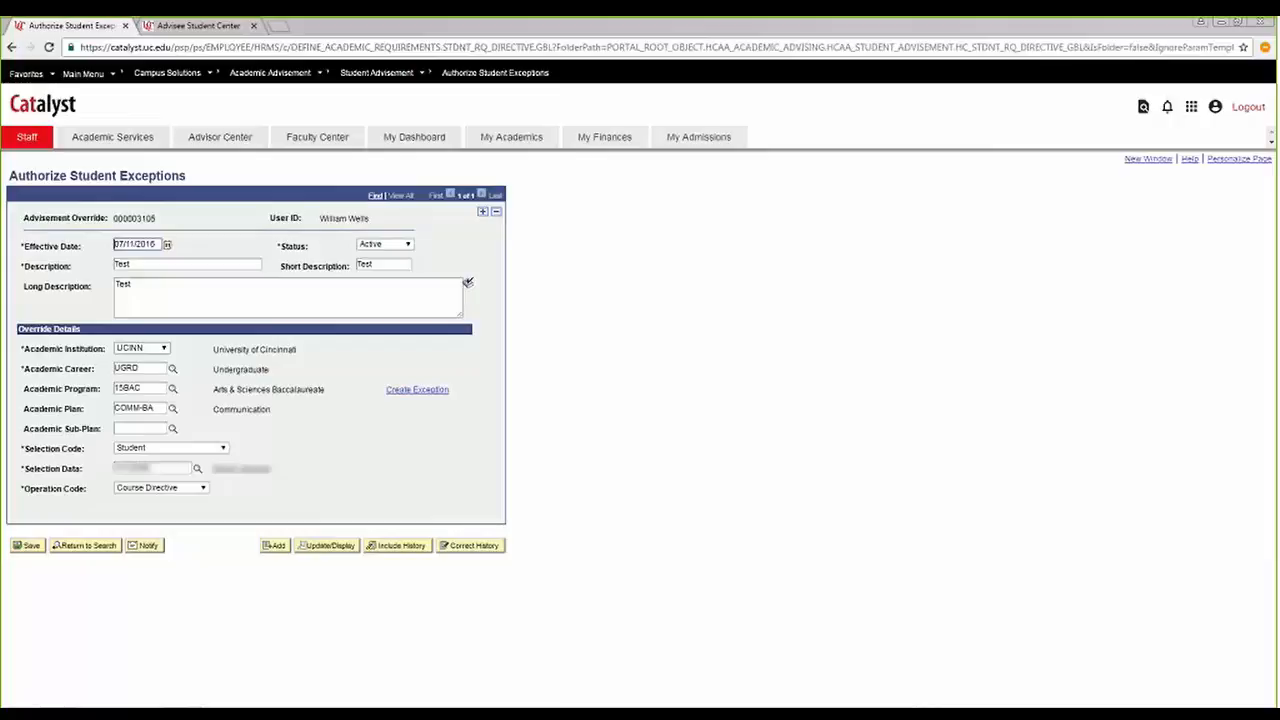
Delete the test Course Directive row for the Communication plan COMM-BA, save the deletion, and reload the exceptions search.
left_click(495, 212)
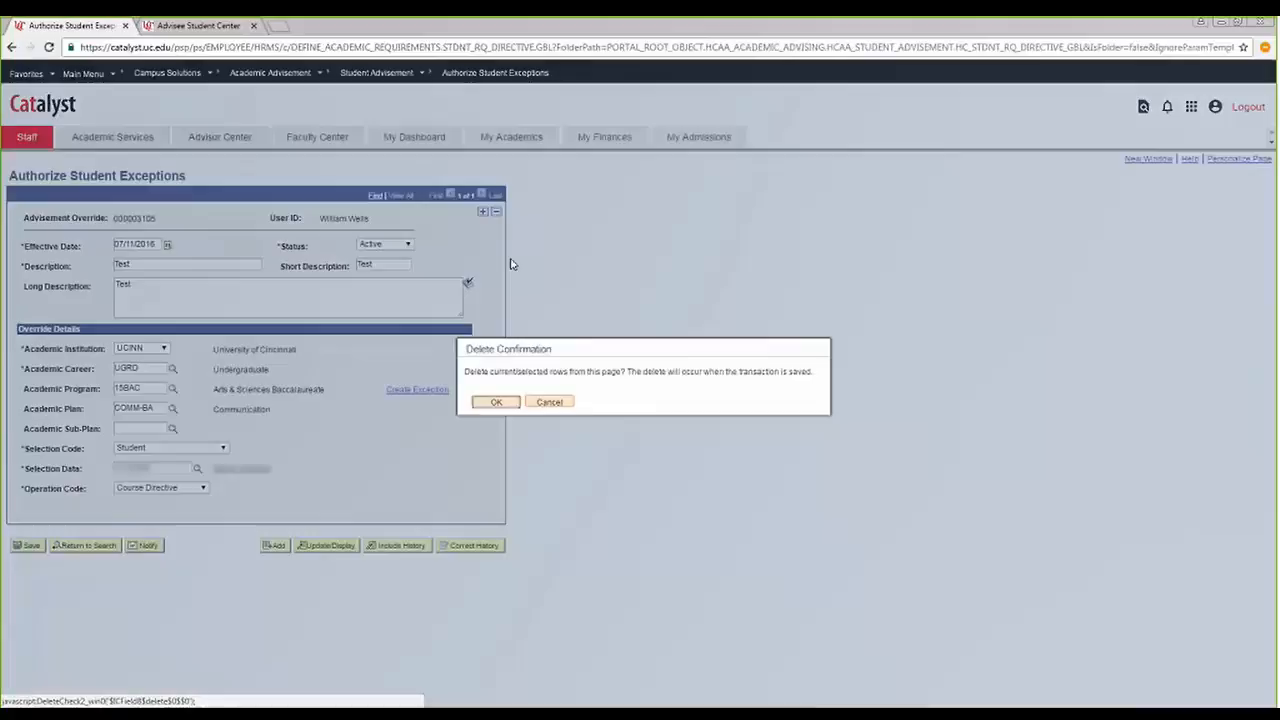
left_click(503, 408)
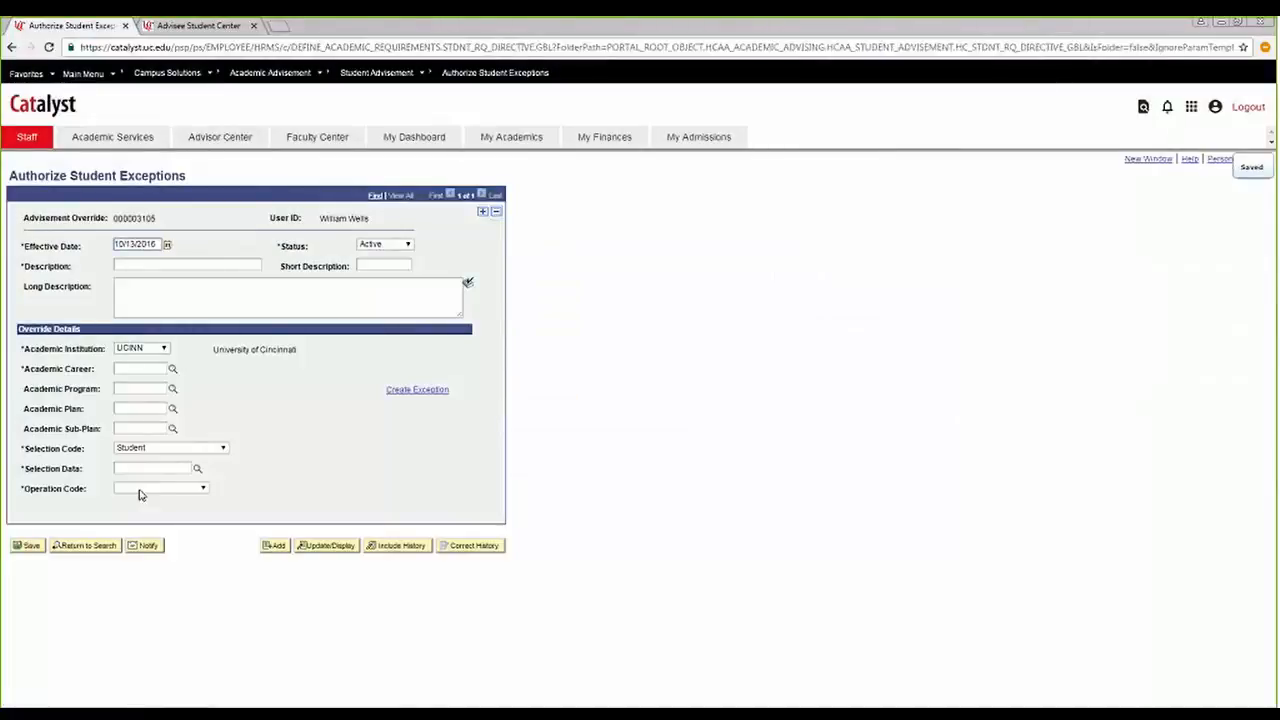
left_click(497, 75)
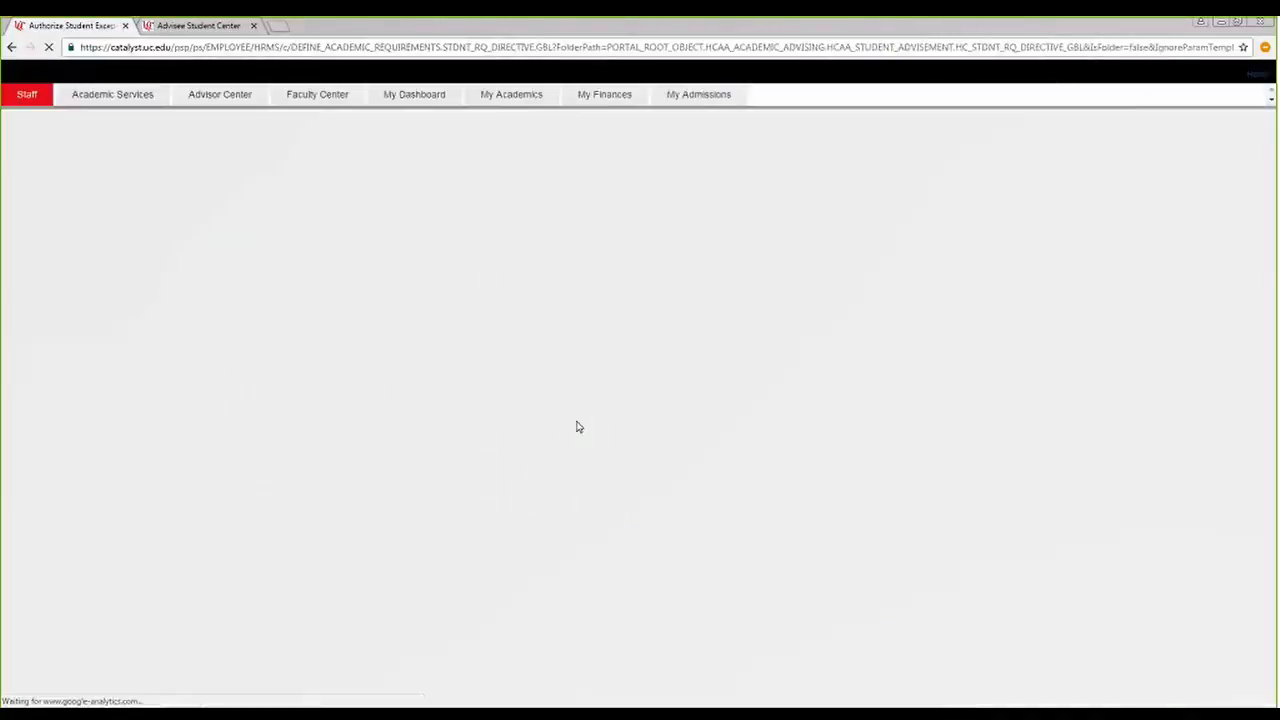